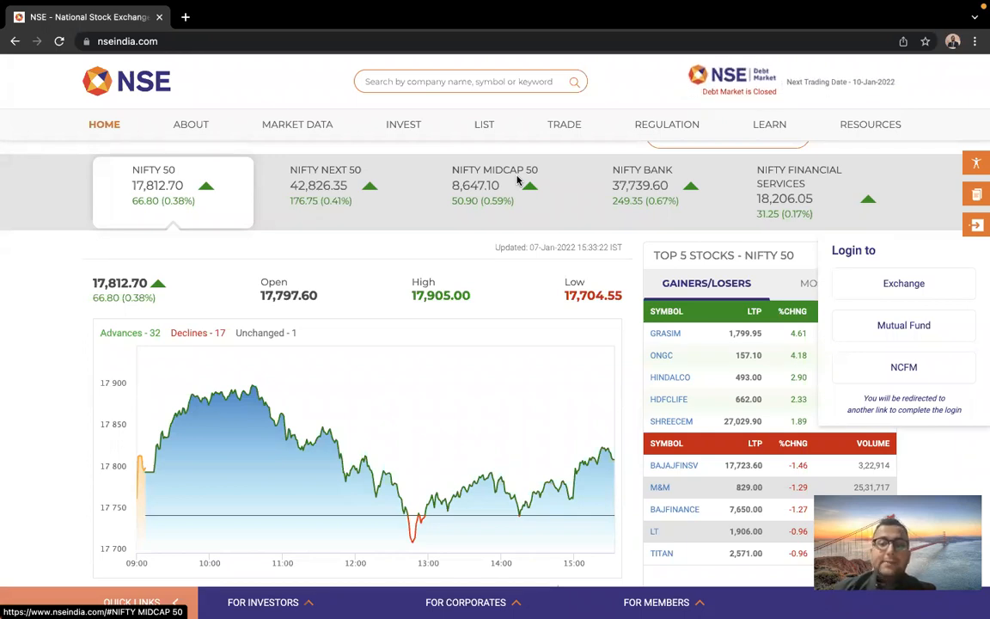
Step: Open the Daily Market Reports page from the NSE site's market data section
mouse_move(300, 136)
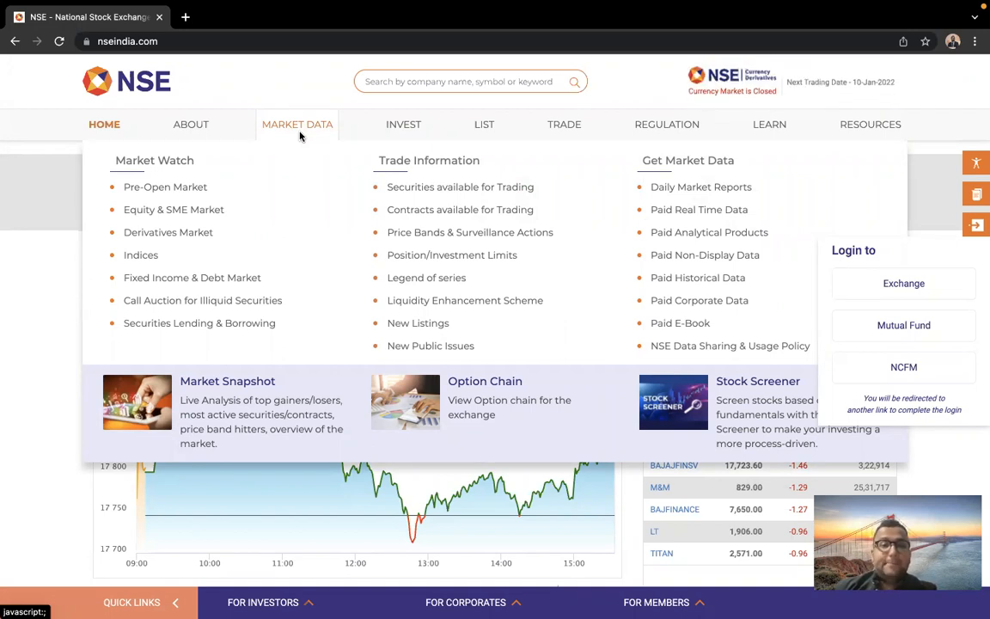
left_click(698, 188)
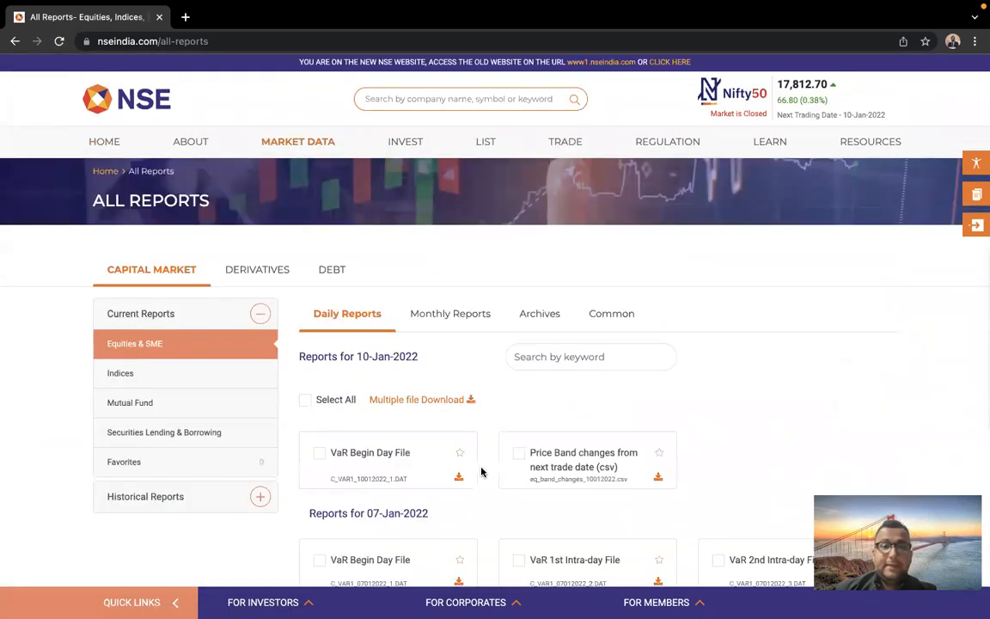
Step: Look through the daily Equities & SME reports for 10-Jan-2022, 07-Jan-2022 and 06-Jan-2022
scroll(481, 471, "down", 3)
scroll(481, 471, "up", 3)
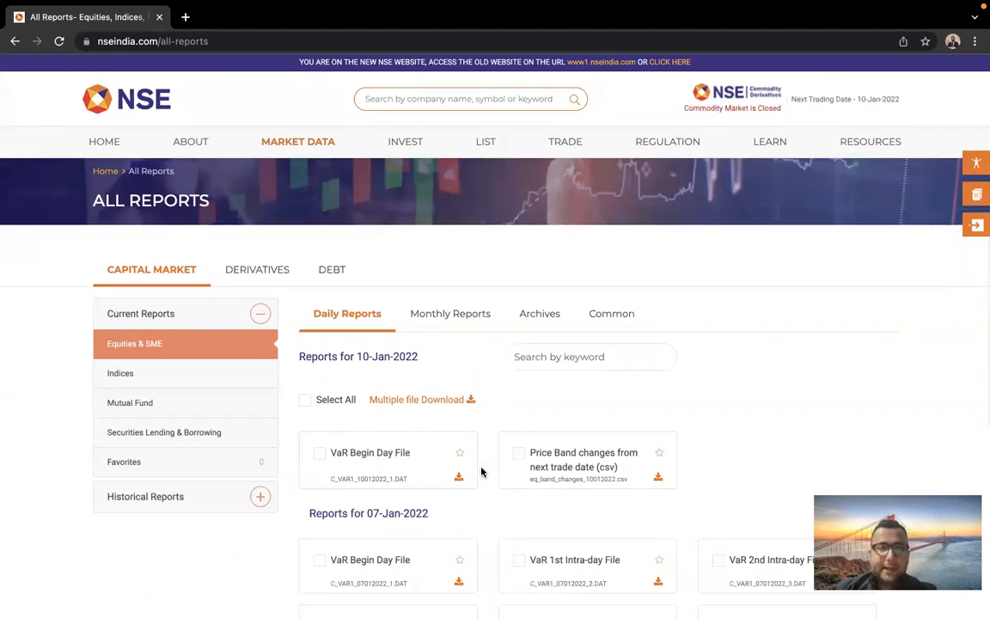
scroll(481, 470, "down", 4)
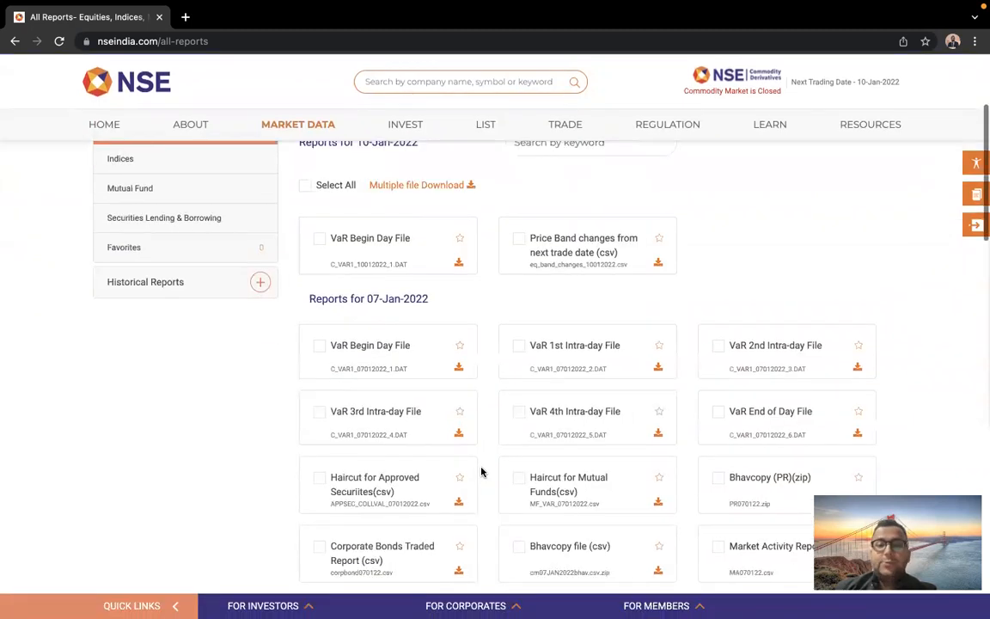
scroll(481, 471, "down", 5)
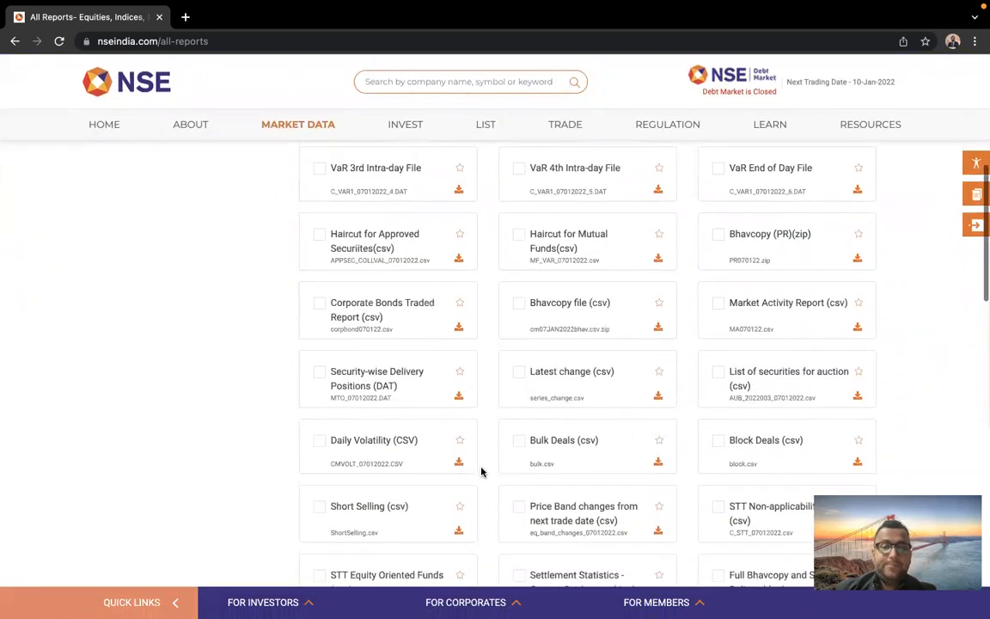
scroll(481, 471, "down", 3)
scroll(481, 469, "up", 3)
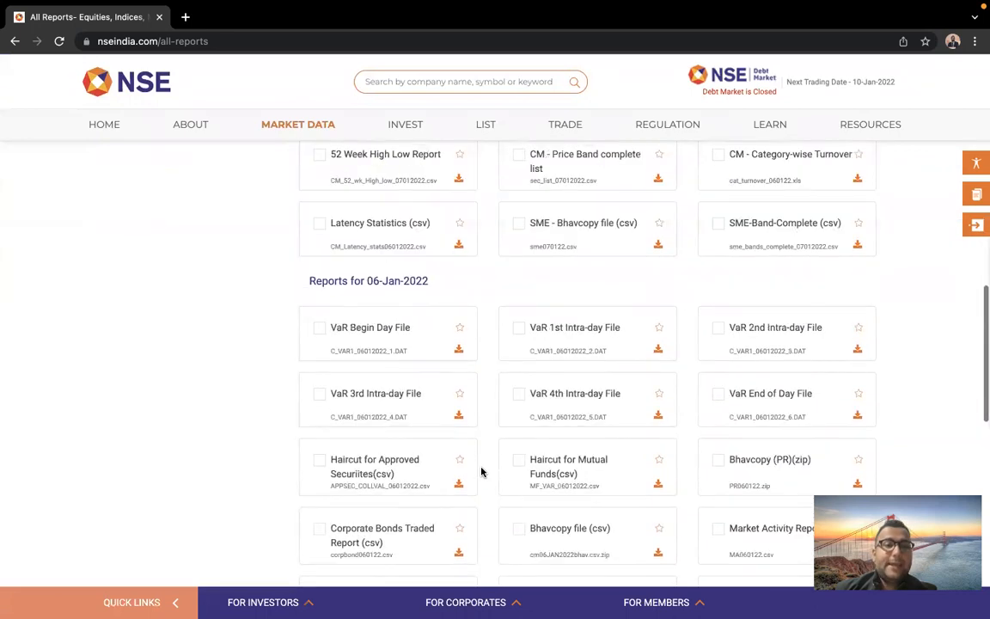
scroll(476, 494, "down", 1)
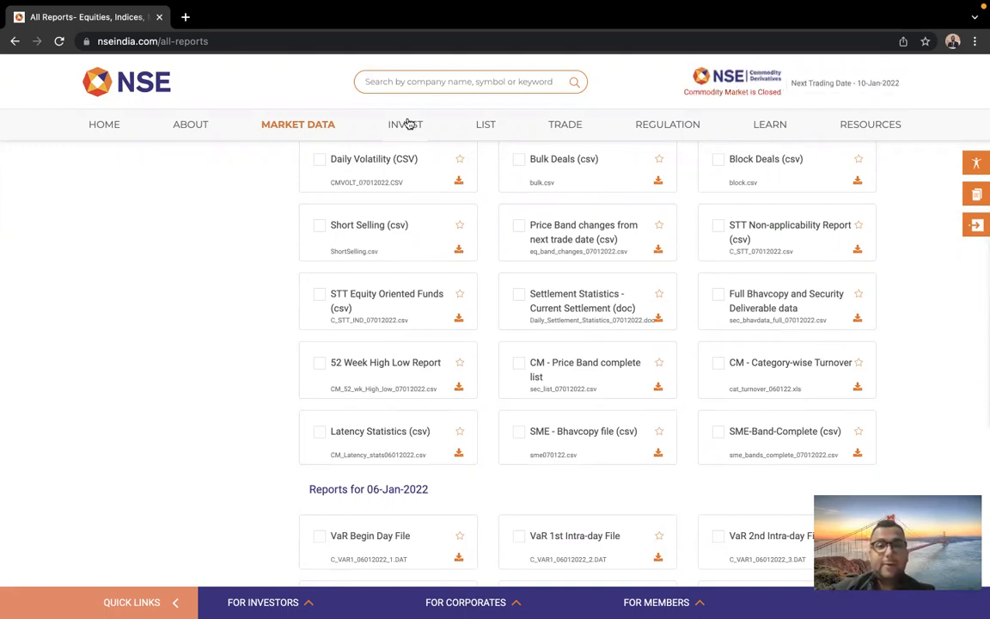
mouse_move(499, 13)
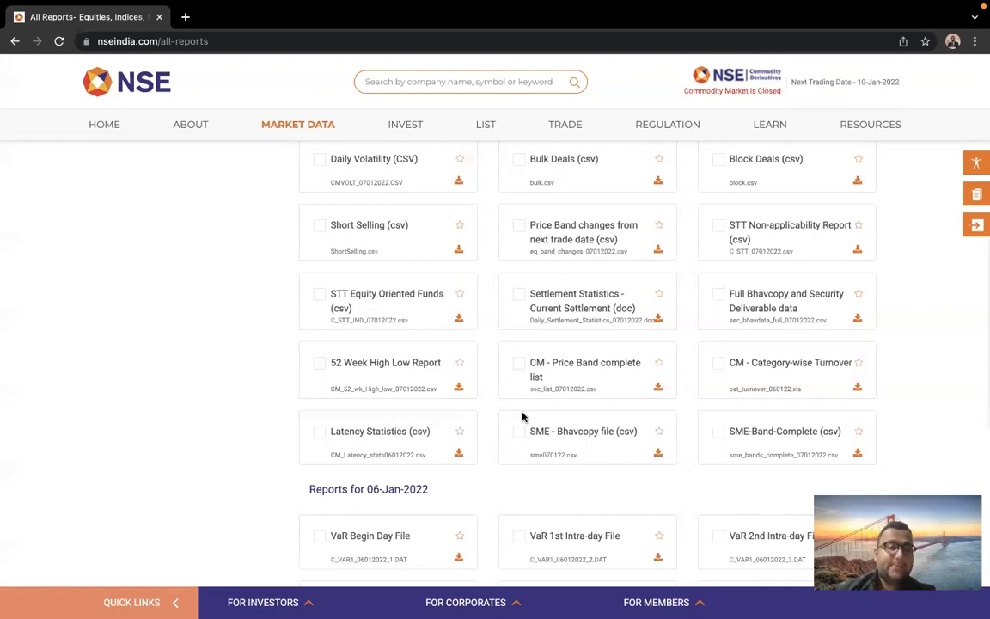
scroll(522, 417, "up", 1)
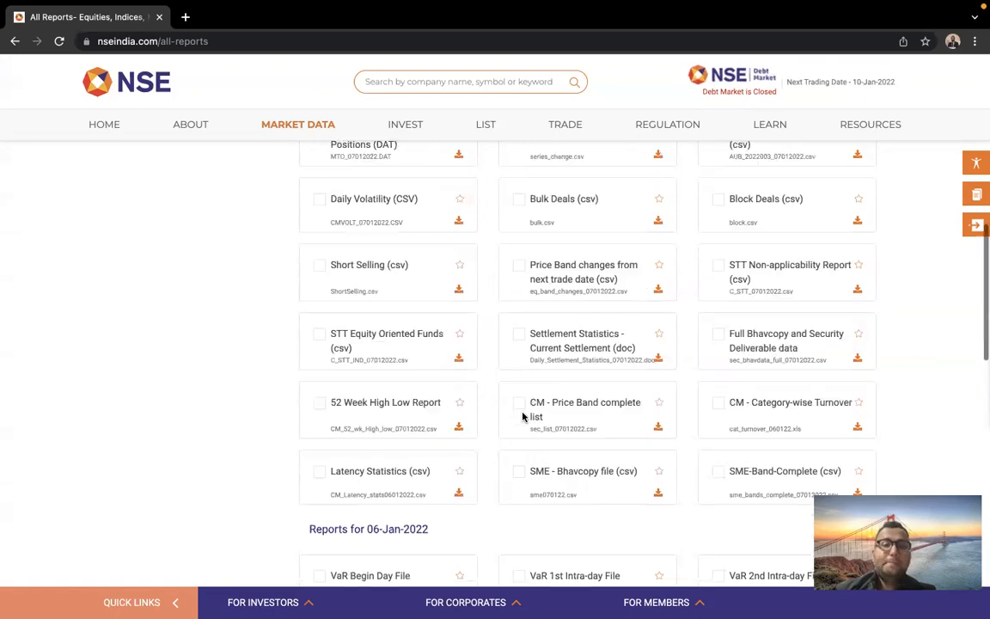
scroll(523, 417, "up", 1)
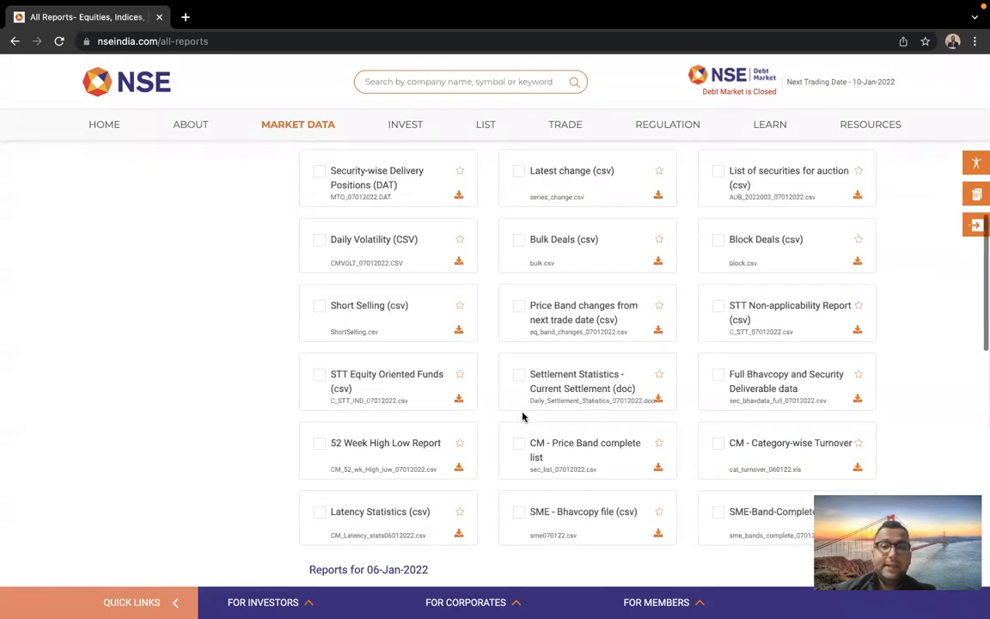
scroll(523, 417, "up", 3)
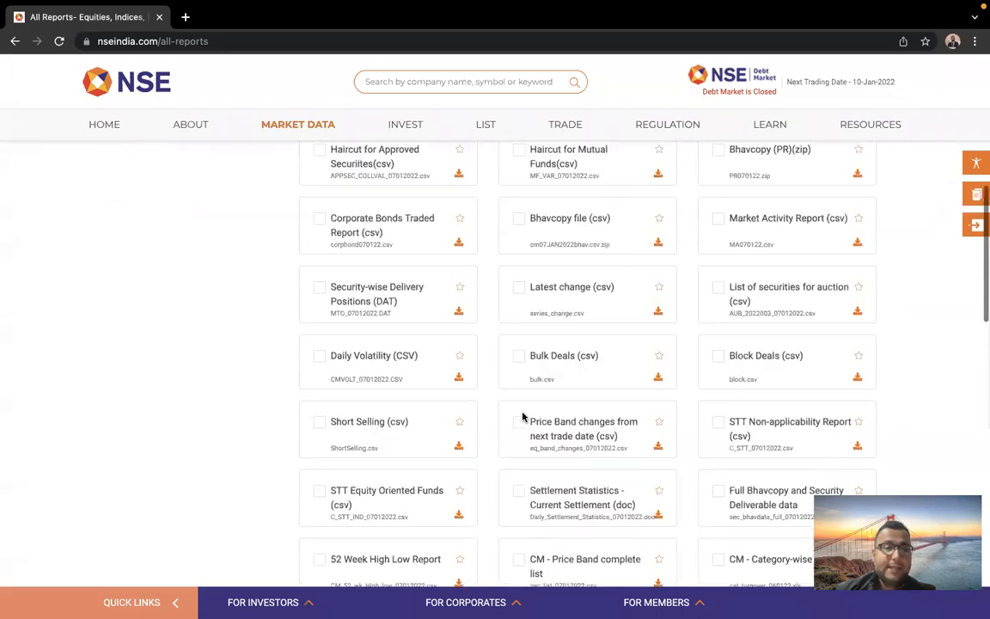
scroll(522, 417, "up", 5)
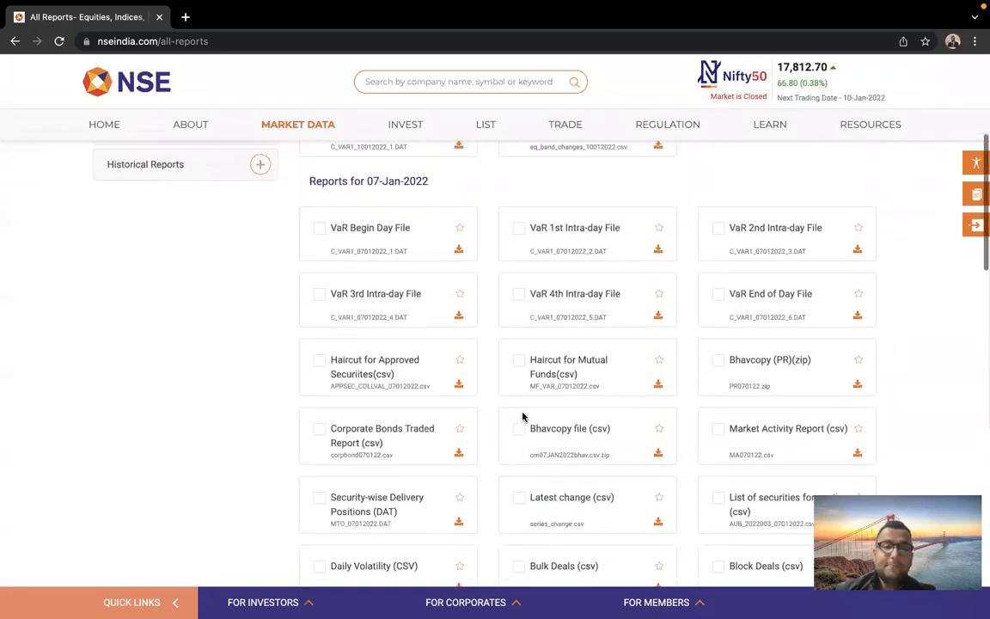
Step: Select and download the Bhavcopy file (csv) from the reports for 07-Jan-2022
scroll(523, 417, "down", 2)
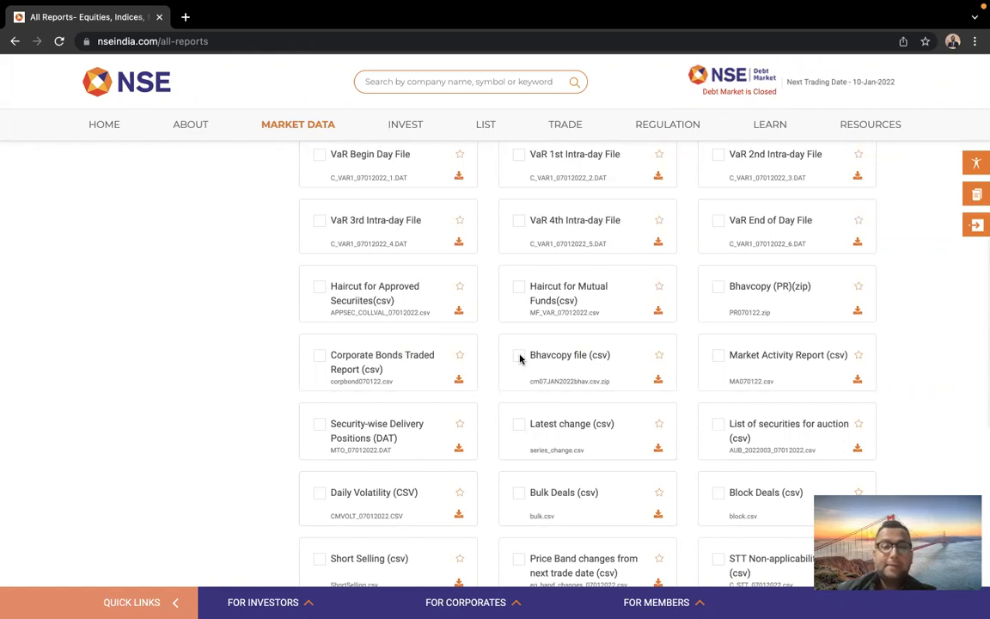
left_click(519, 356)
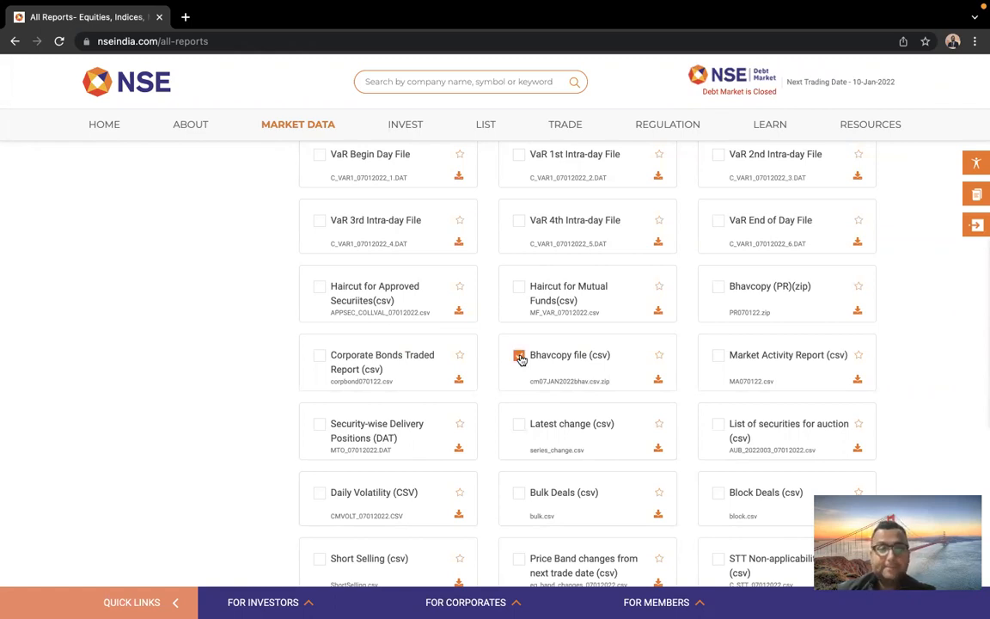
left_click(659, 381)
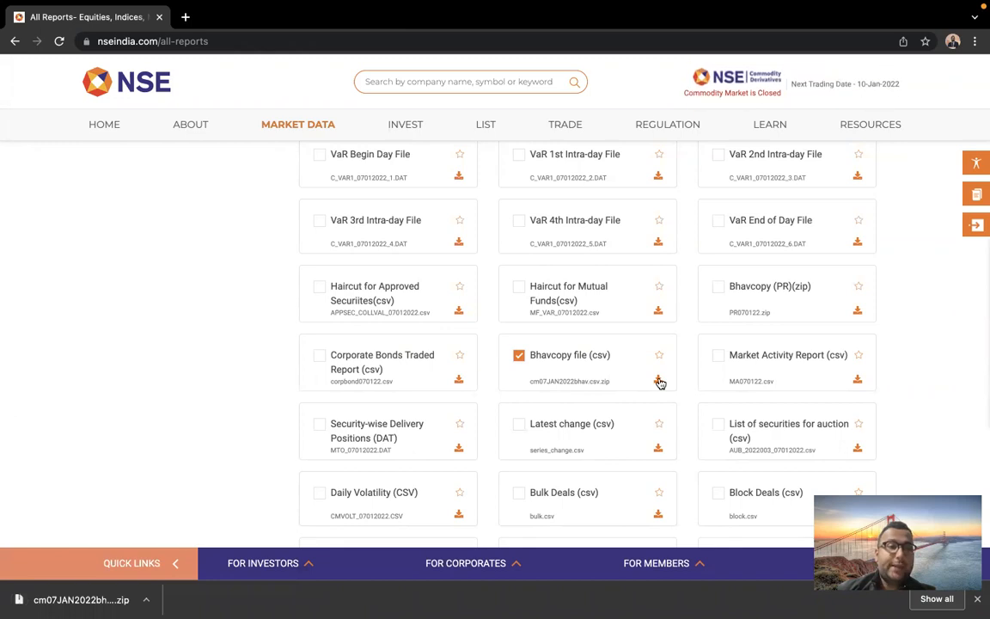
Step: Switch to Pages and create a new document from the Blank template
key("super+Tab")
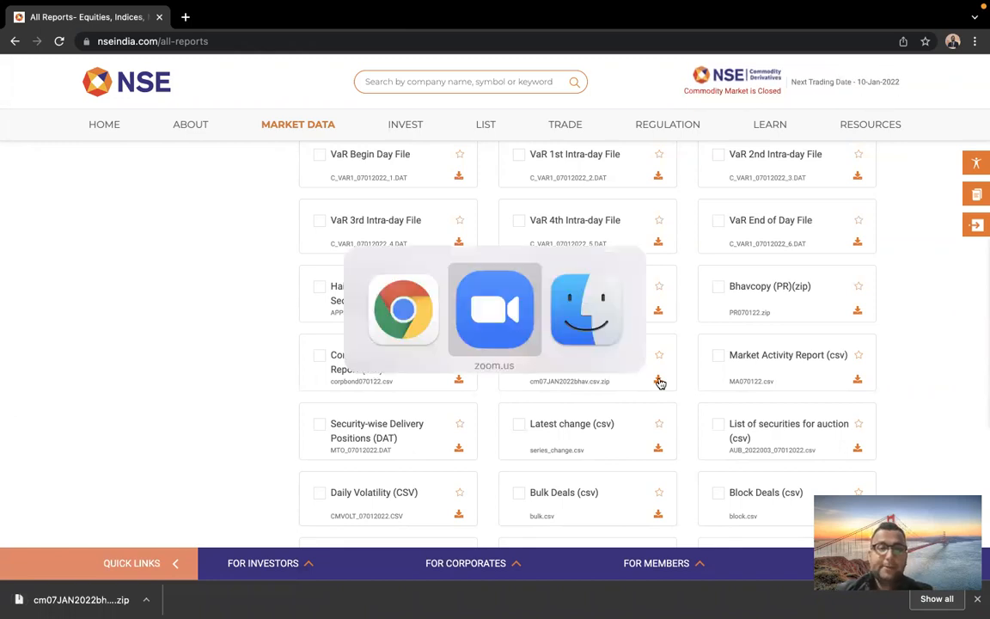
key("super+Tab")
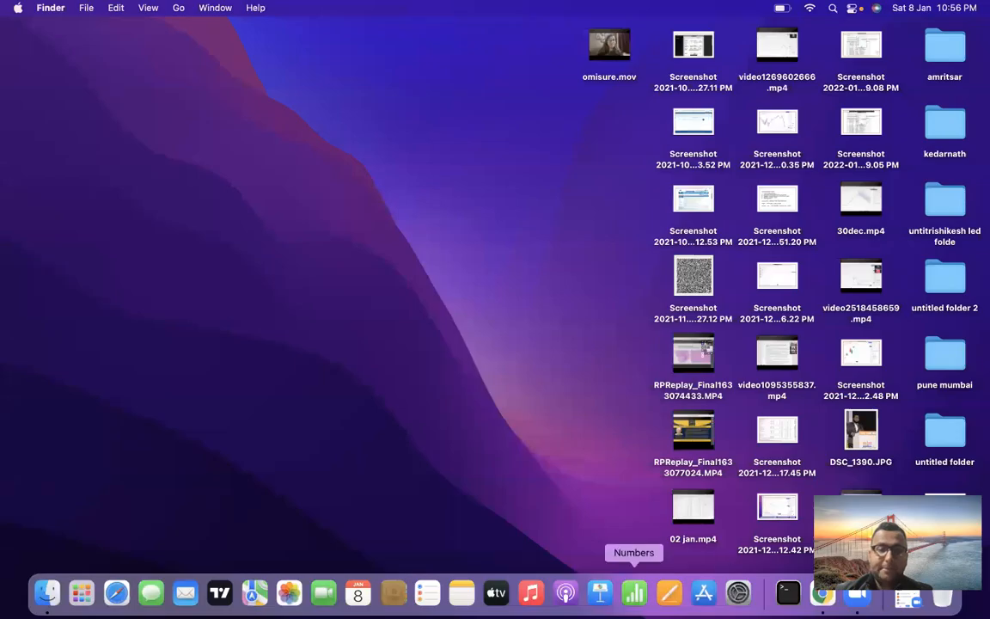
left_click(661, 601)
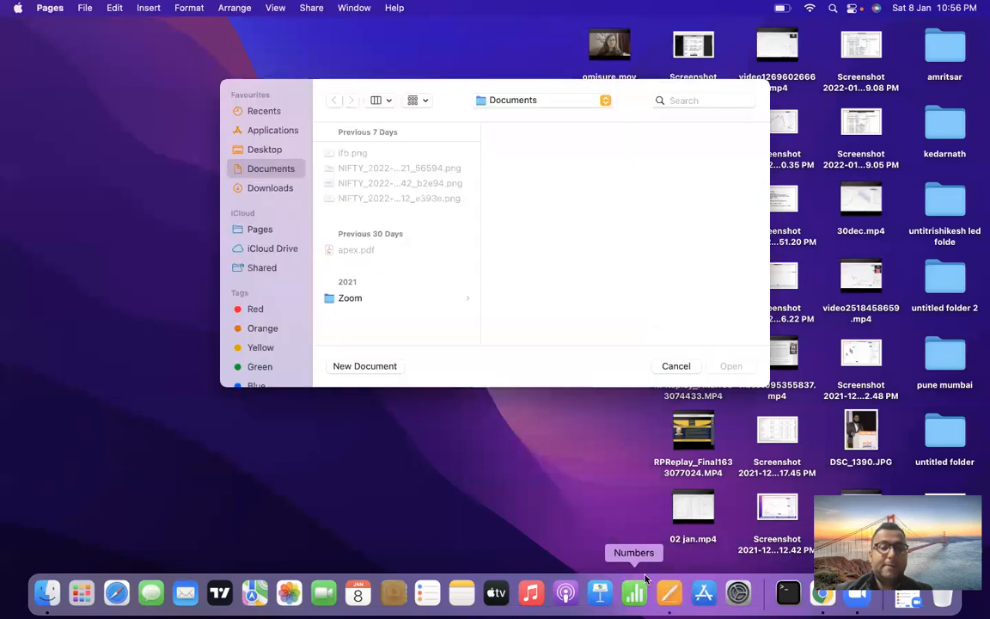
left_click(378, 365)
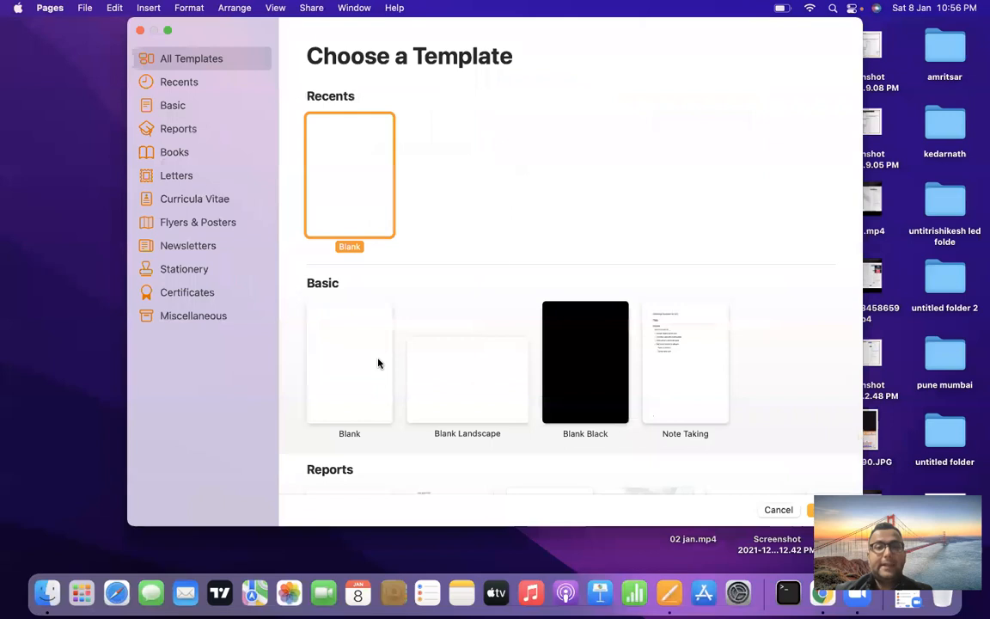
double_click(343, 146)
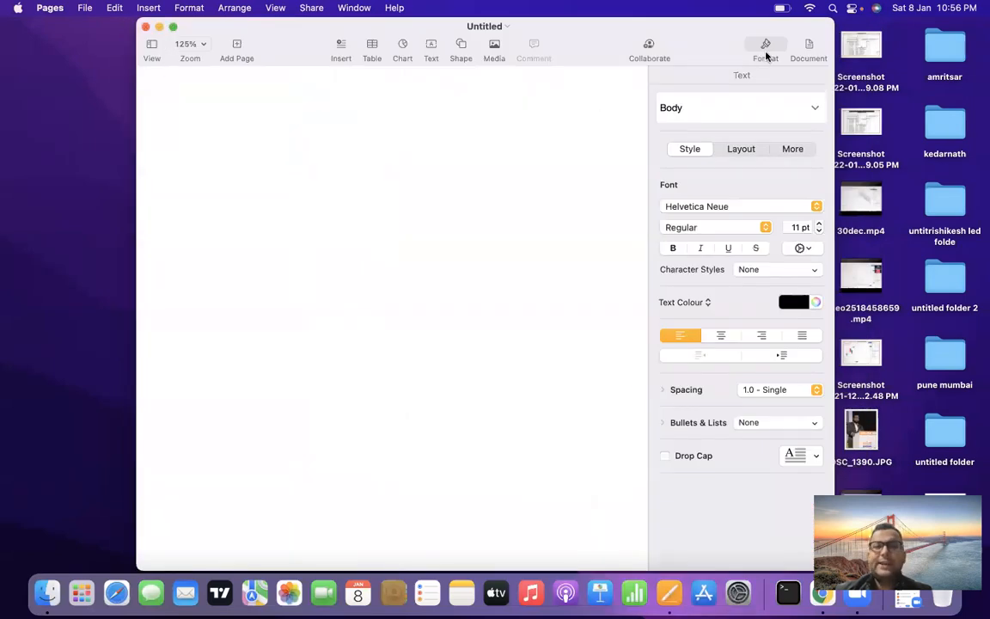
Step: Hide the formatting sidebar and show the blank document in full screen at 400% zoom
left_click(765, 50)
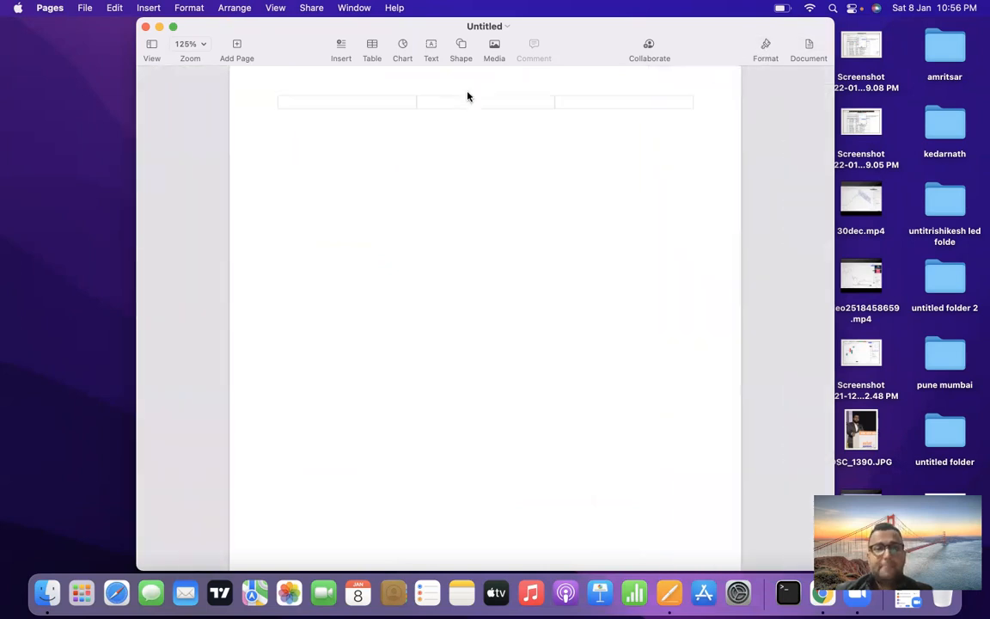
left_click(173, 28)
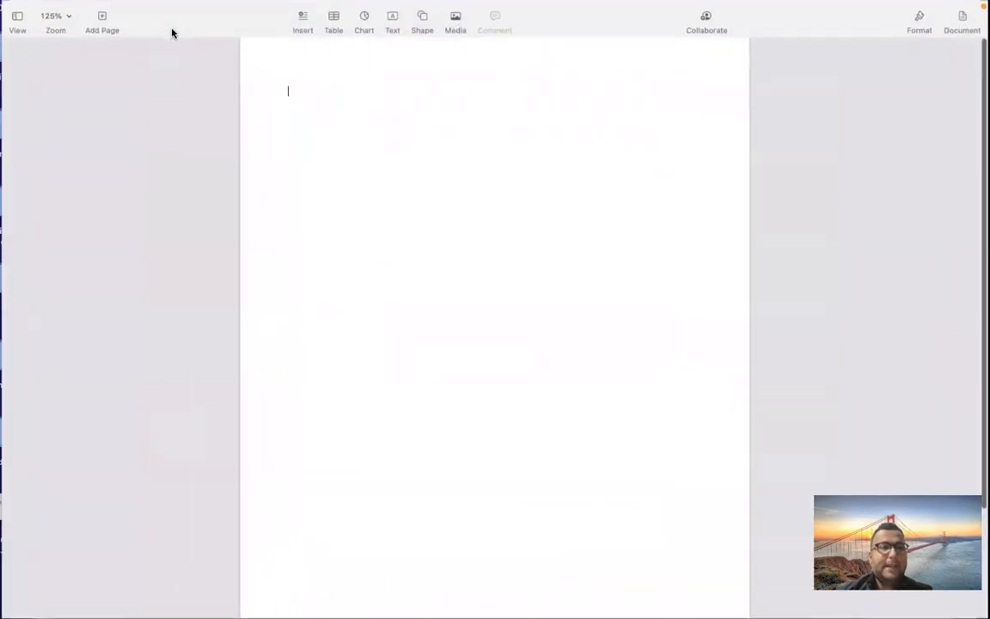
left_click(68, 17)
left_click(63, 193)
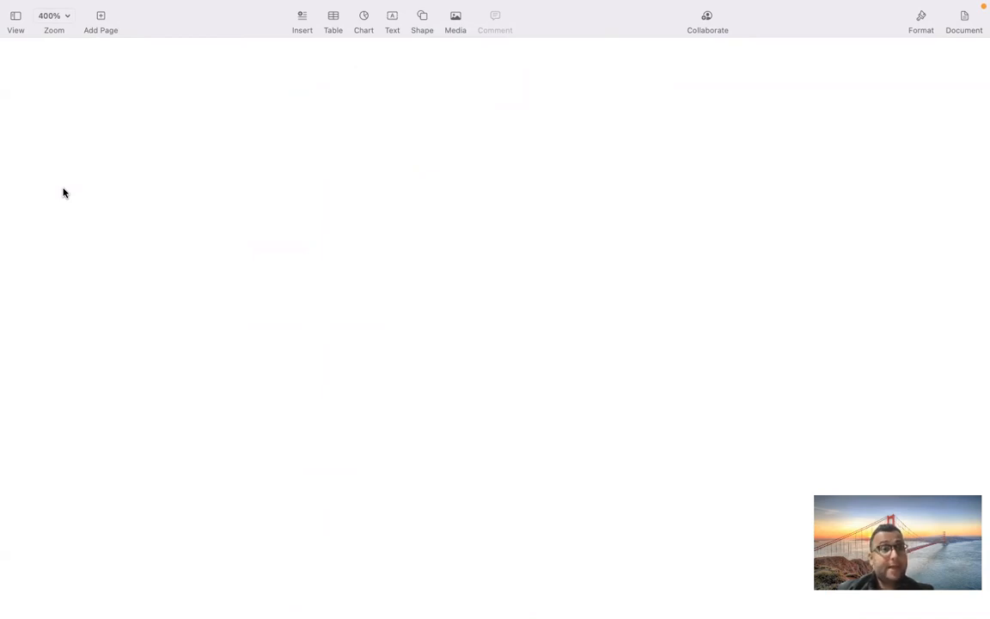
Step: Write the first heading "Wealth creations :-" followed by a blank line
type("wealth ")
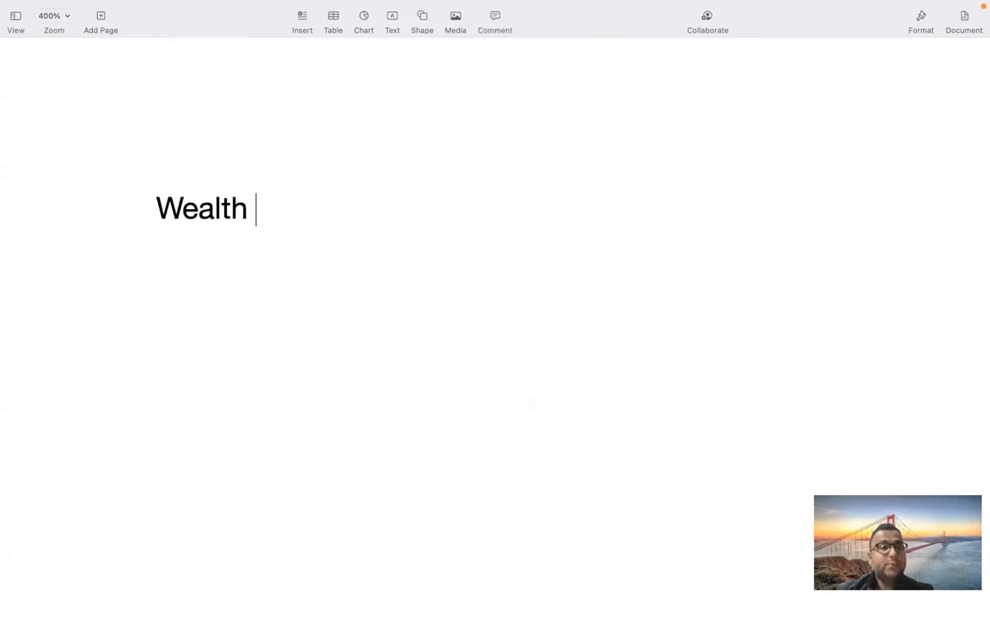
type("creations :-")
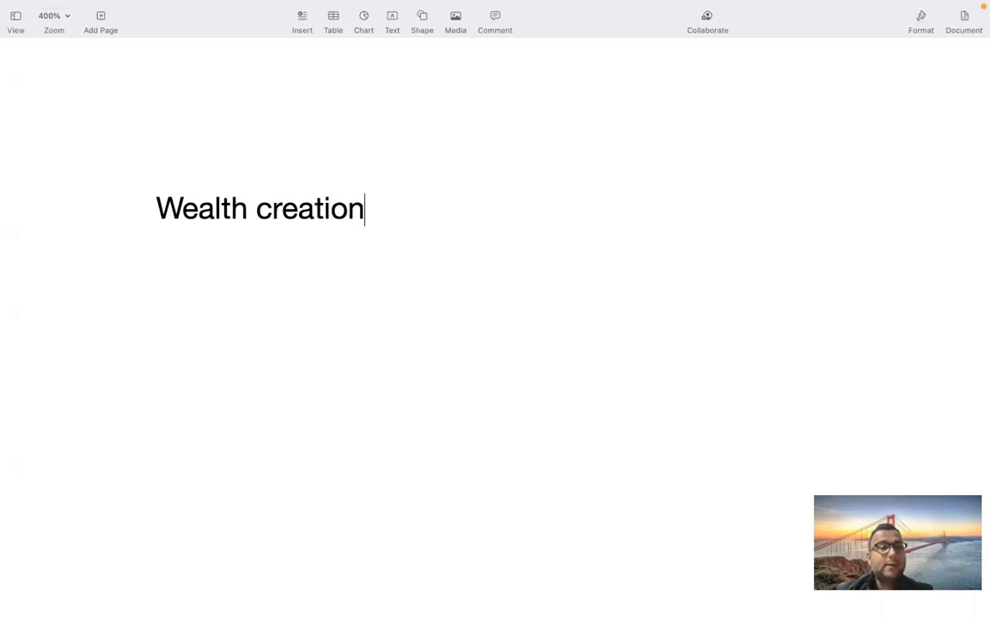
key("Return")
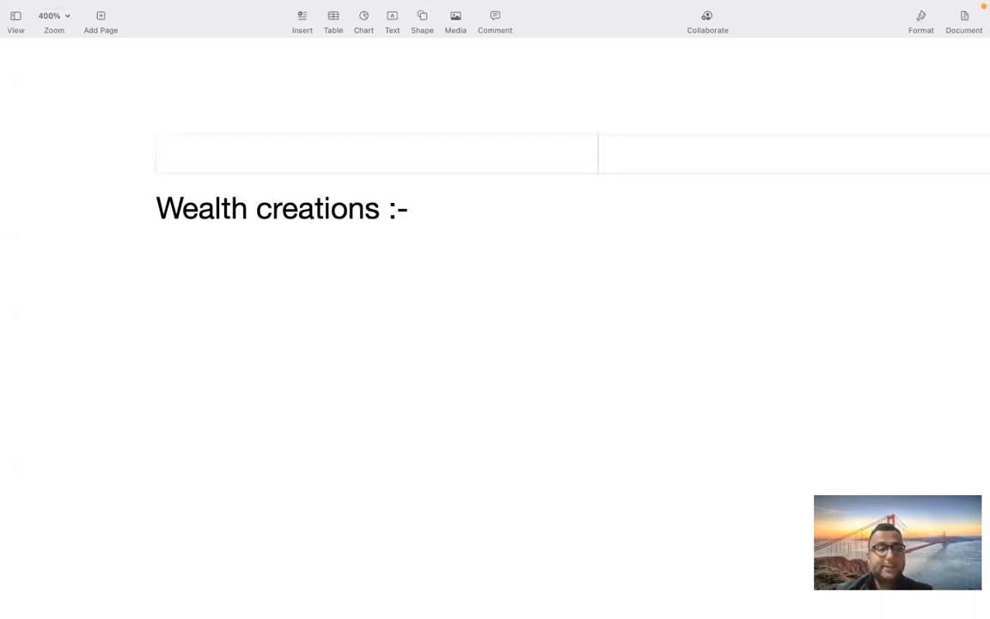
key("Return")
Step: Add the headings "Self help :-" and "Bhav Copy :-" below, with a blank line after each
type("Selg")
key("BackSpace")
key("BackSpace")
type("f help :-")
key("Return")
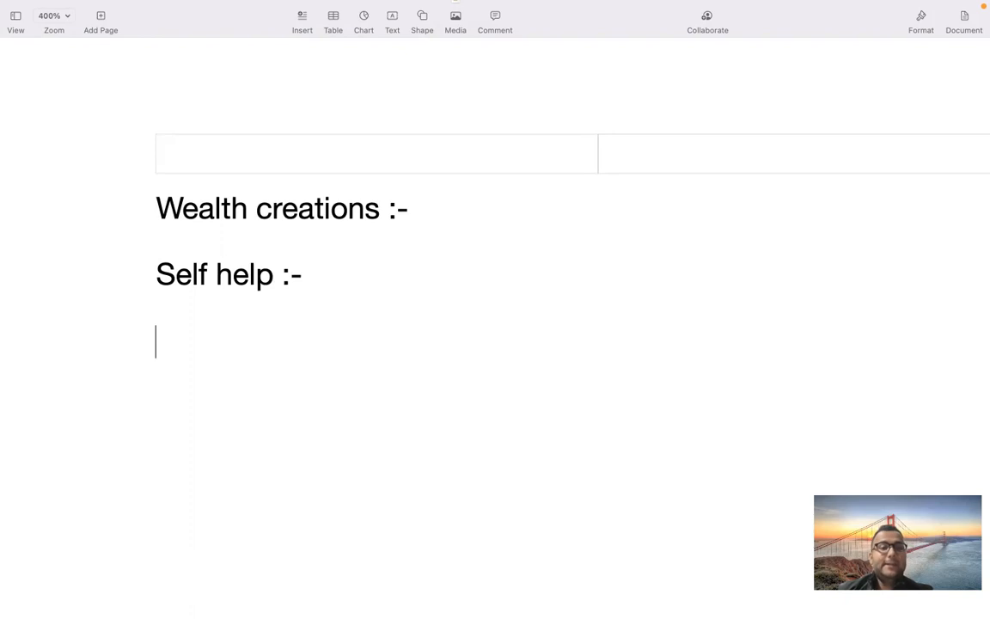
type("Bhav Copy :-")
key("Return")
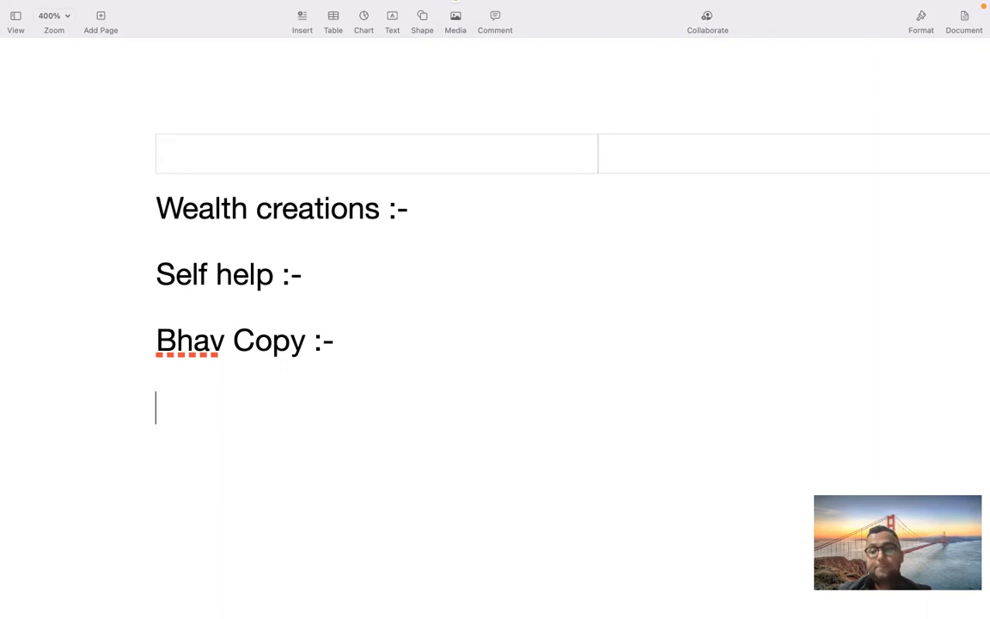
Step: List "Opening" and "Closing" on separate lines under the Bhav Copy heading
type("Openk")
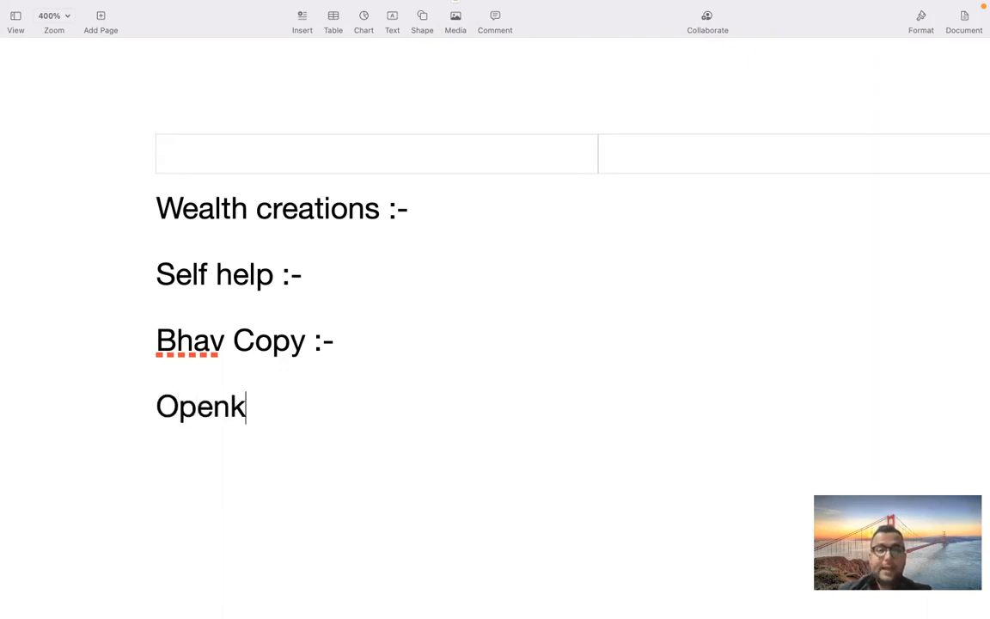
key("BackSpace")
type("ing")
key("Return")
type("closing")
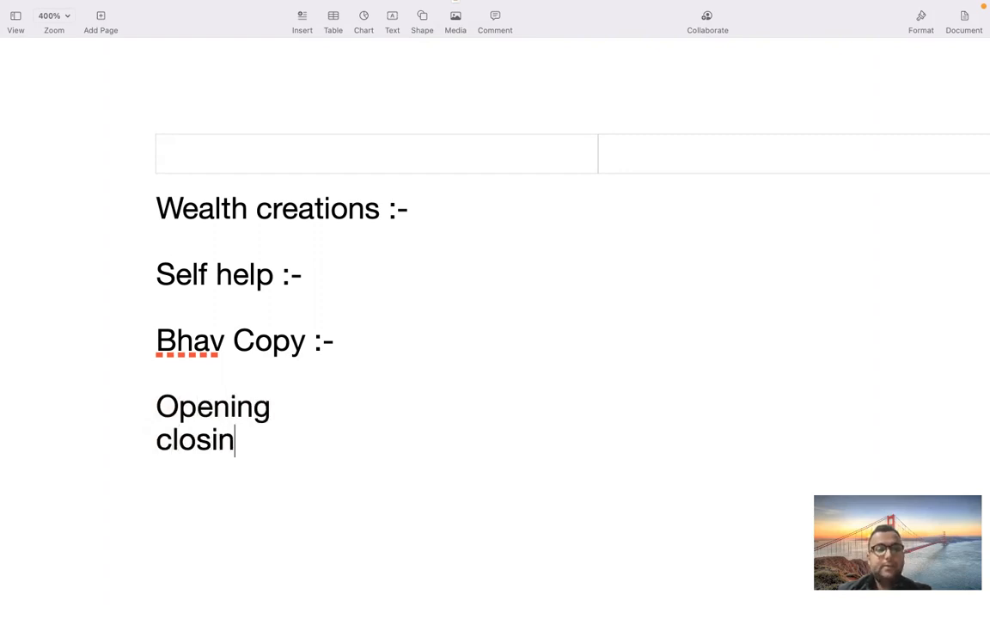
key("Return")
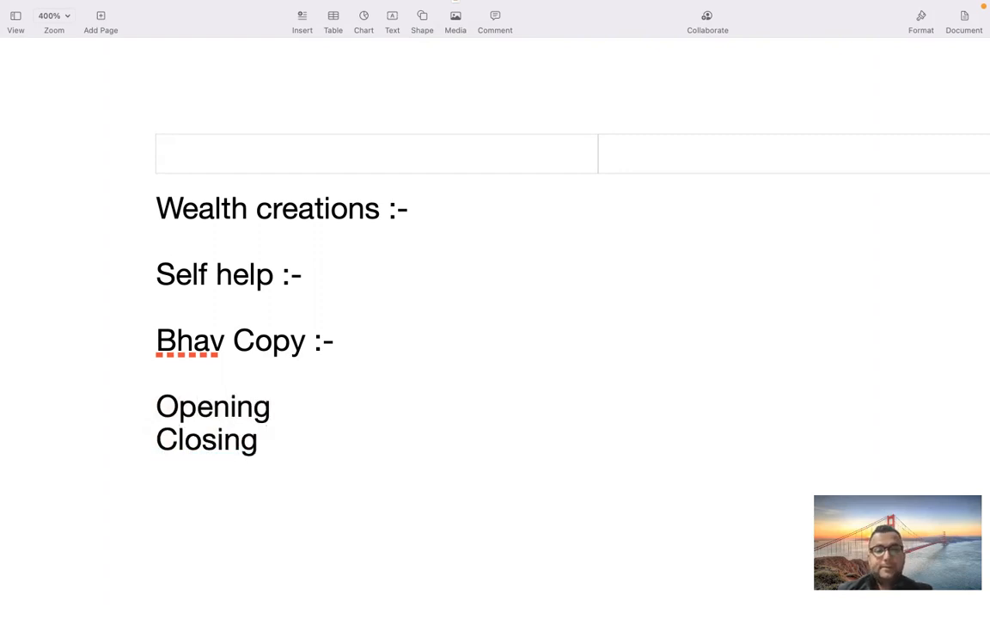
Step: Add the lines "Day high" and "Day low" to the list below Closing
type("da")
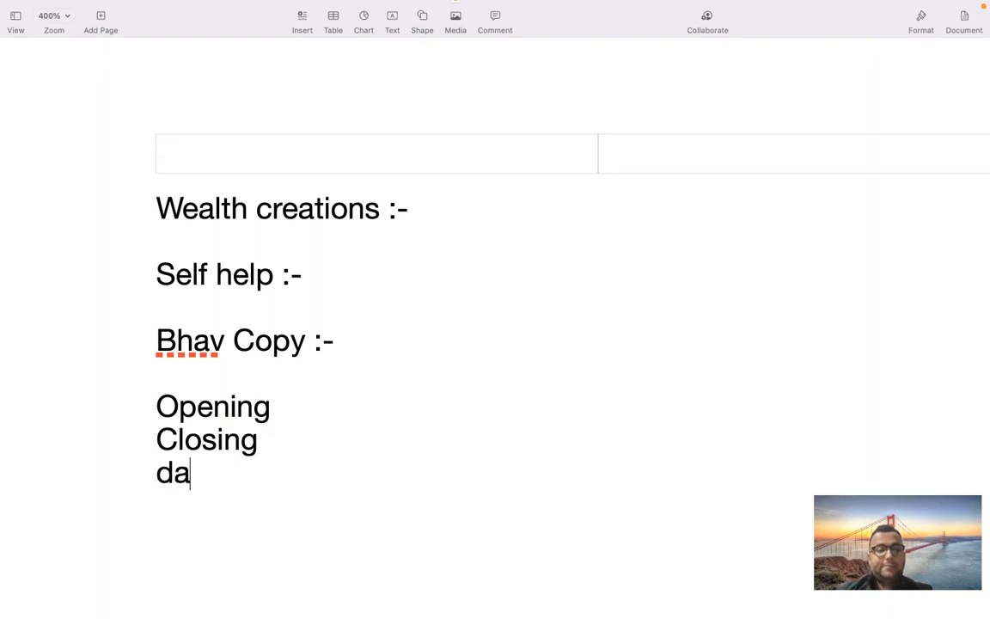
type("y hif")
key("BackSpace")
type("gh")
key("Return")
type("day ")
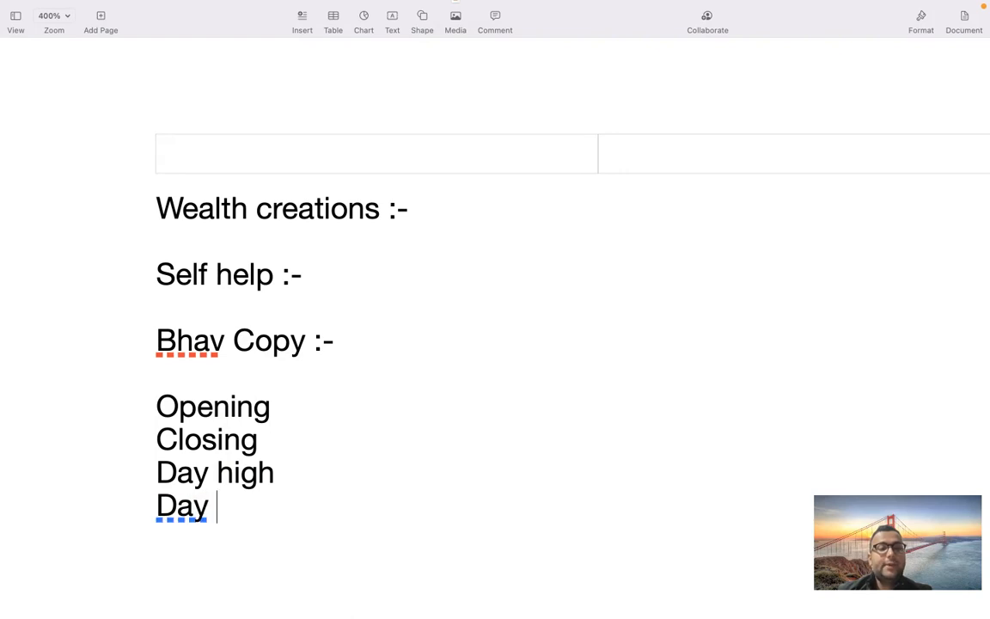
type("low")
key("Return")
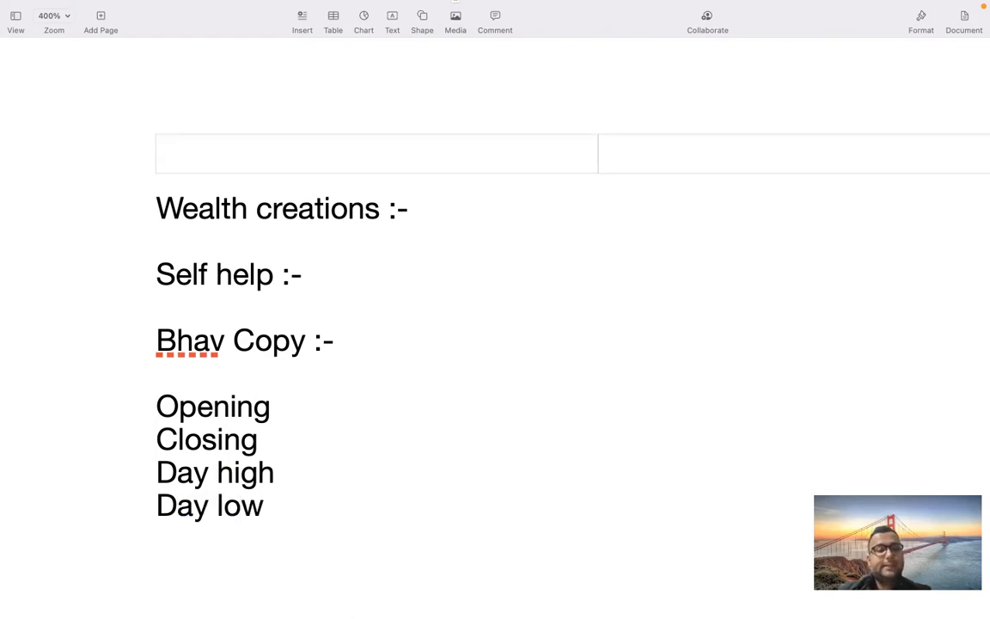
Step: Switch to Finder and extract cm07JAN2022bhav.csv.zip in the Downloads folder
key("super+Tab")
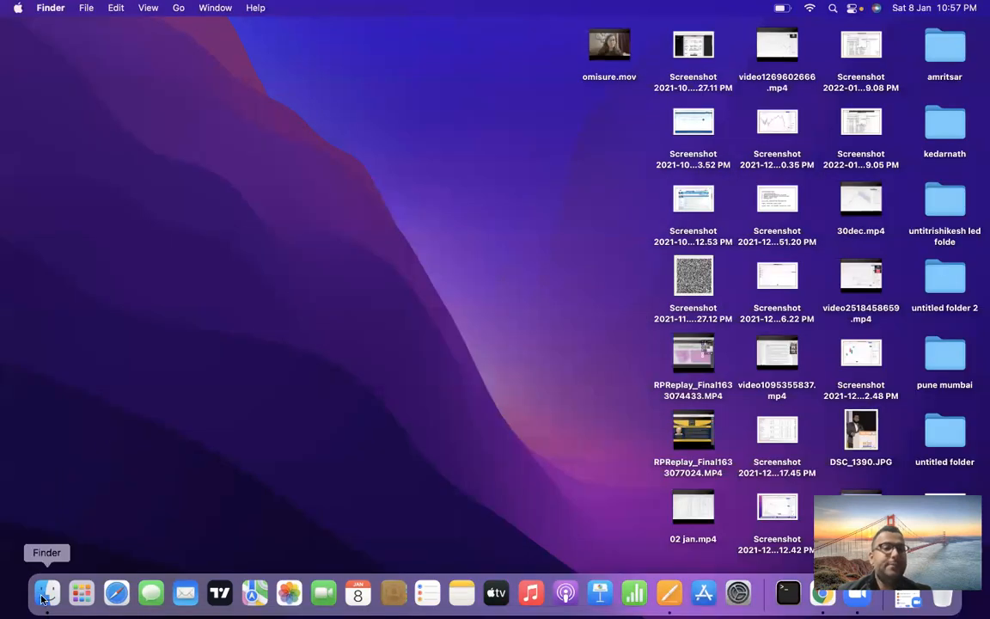
left_click(46, 595)
left_click(53, 225)
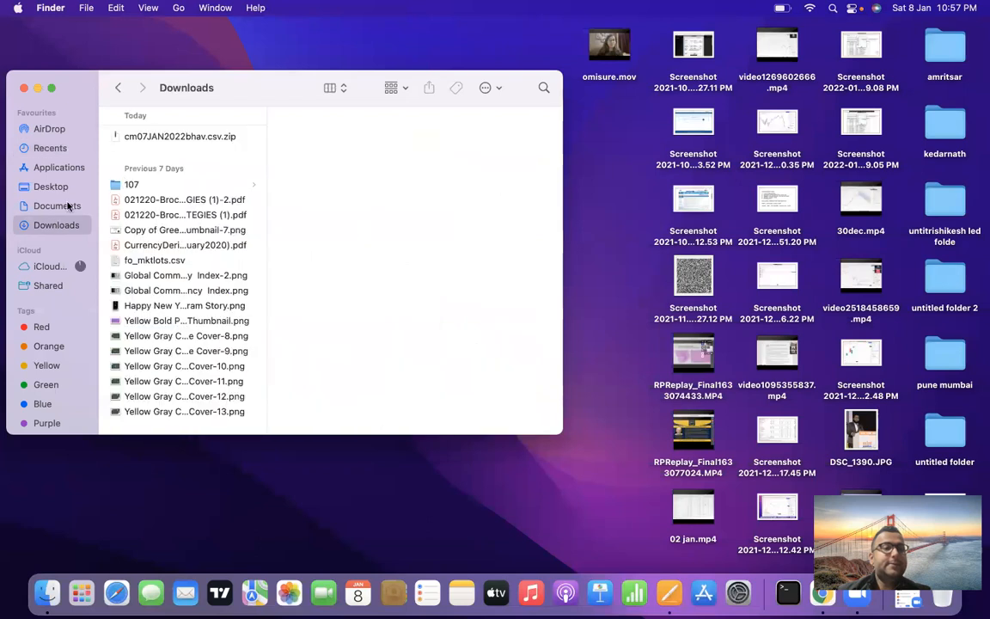
double_click(160, 138)
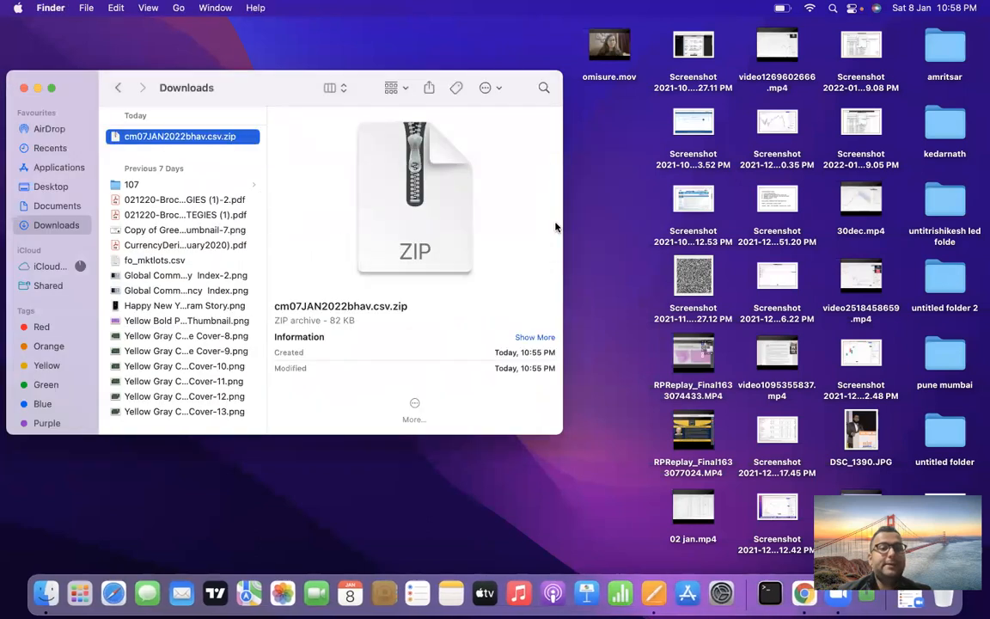
key("Up")
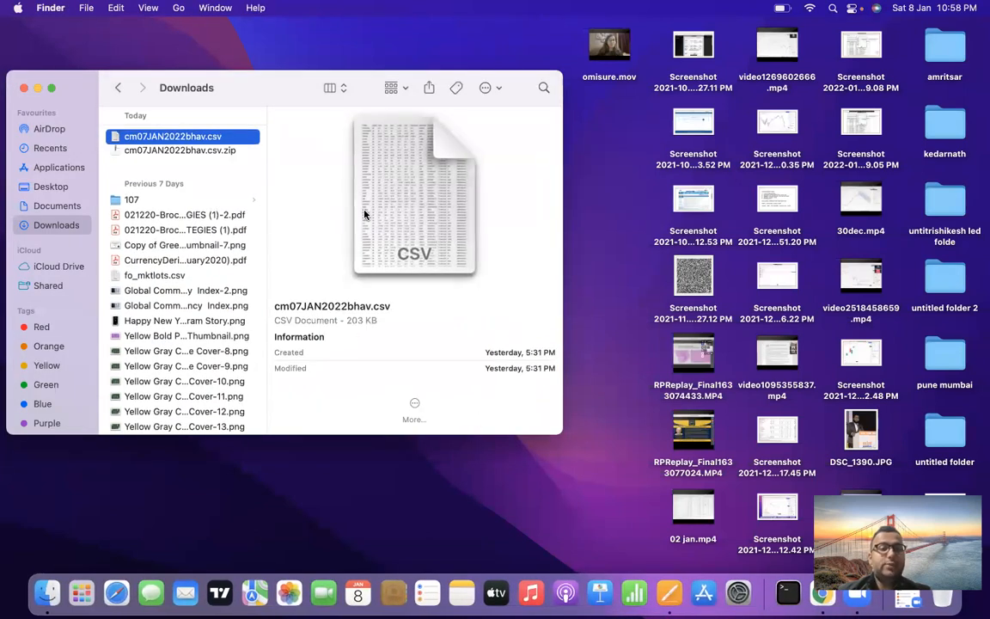
Step: Open the extracted cm07JAN2022bhav.csv in Numbers and hide the format sidebar
left_click(37, 88)
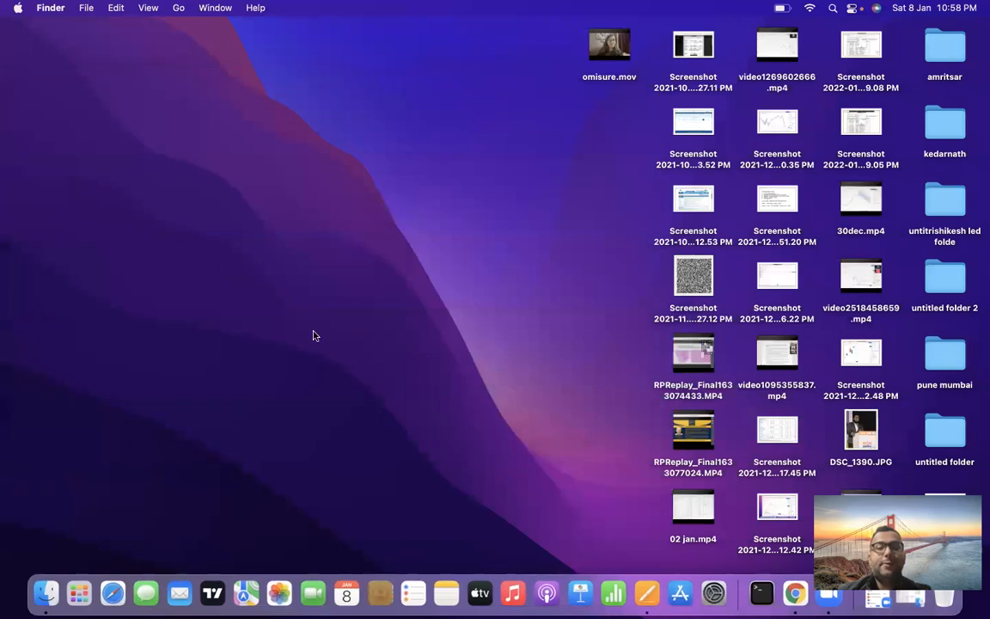
left_click(902, 597)
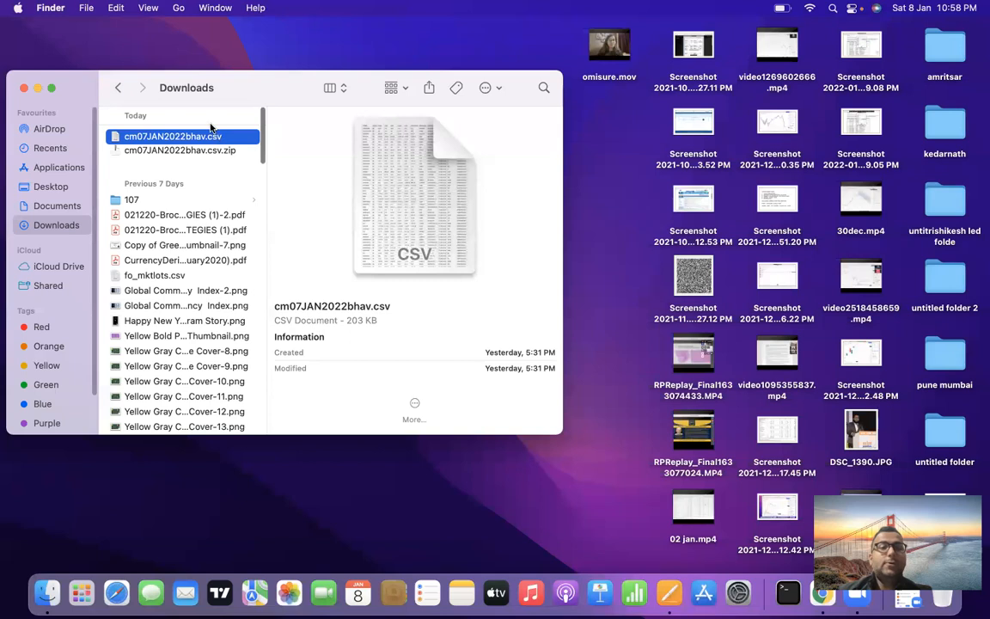
double_click(211, 138)
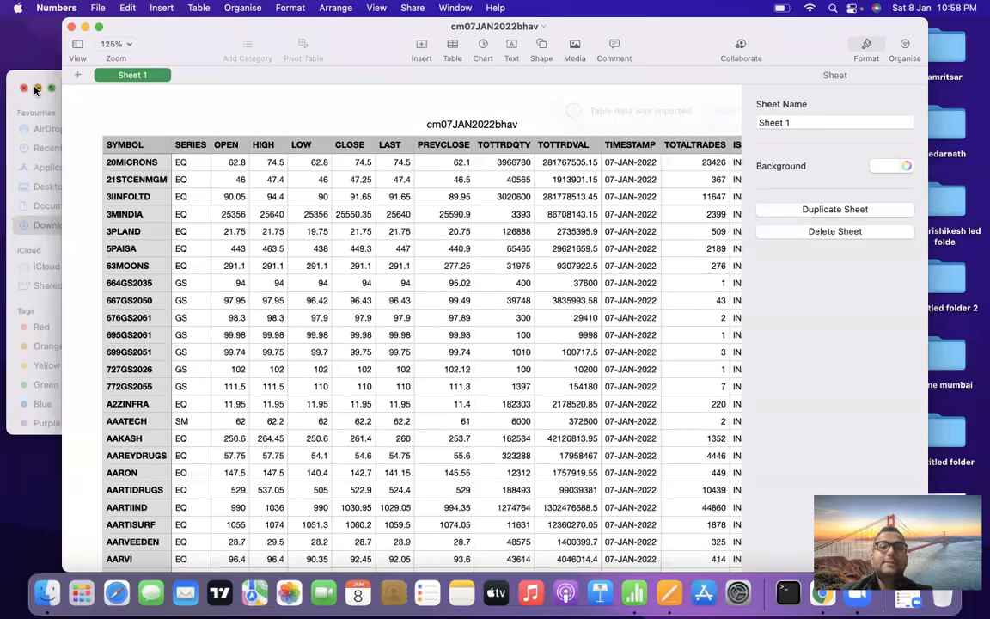
left_click(36, 87)
left_click(867, 50)
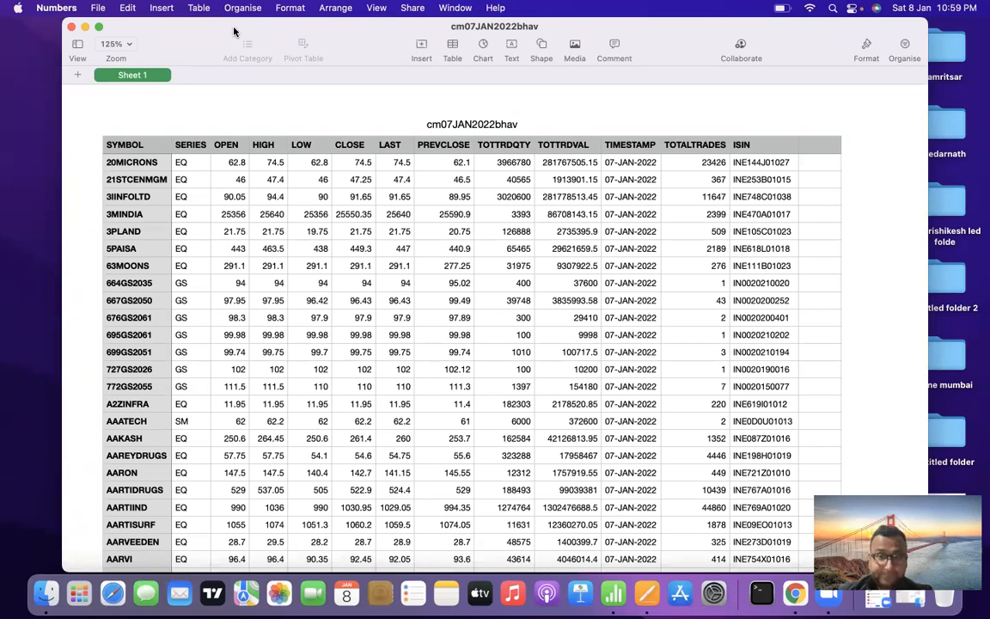
Step: Select the SYMBOL header cell of the table, and switch back to the notes in Pages
left_click(141, 148)
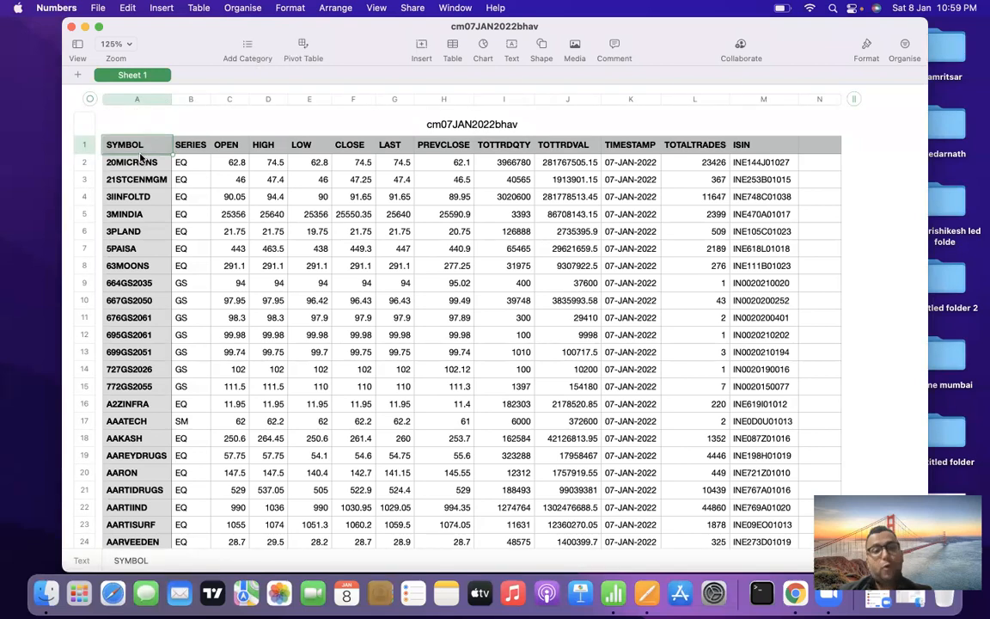
key("super+Tab")
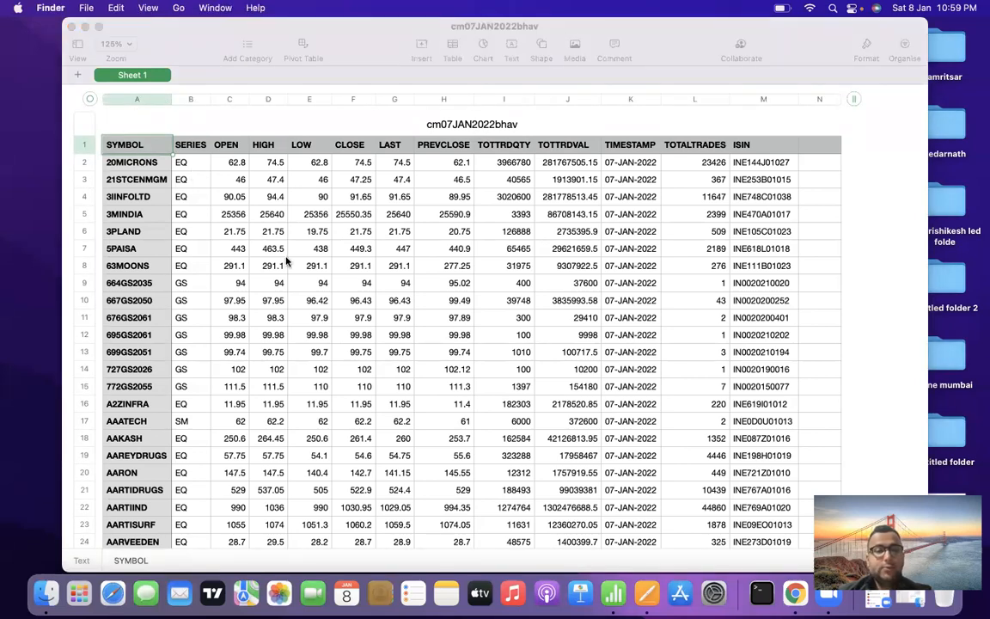
key("super+Tab")
key("super+Tab")
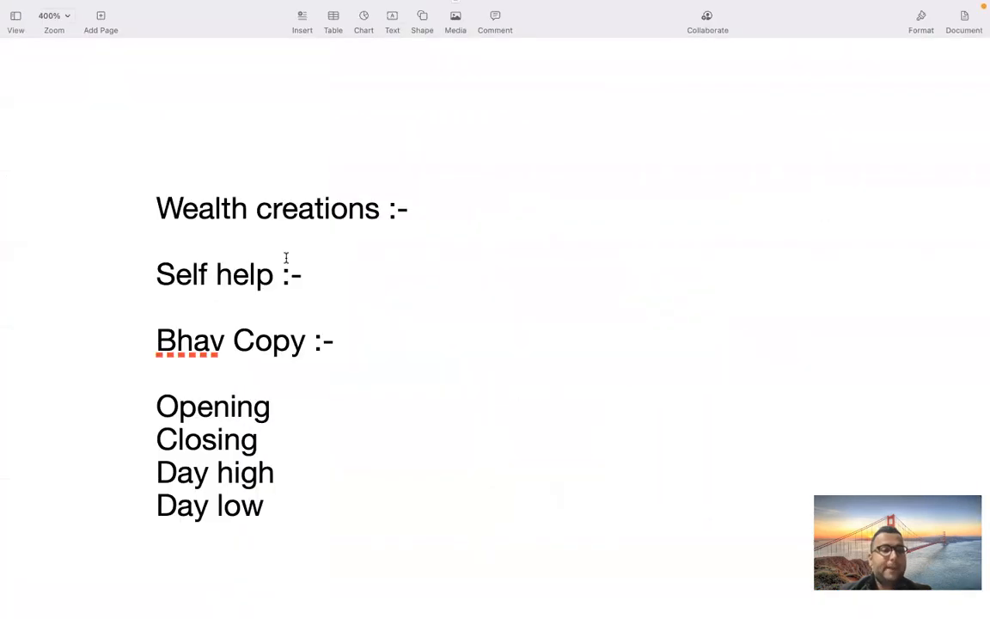
Step: Add the line "Symbol :-" below the Bhav Copy heading, separated by a blank line above and blank lines before Opening
left_click(354, 349)
key("Return")
key("Return")
type("Z")
key("BackSpace")
type("Sy")
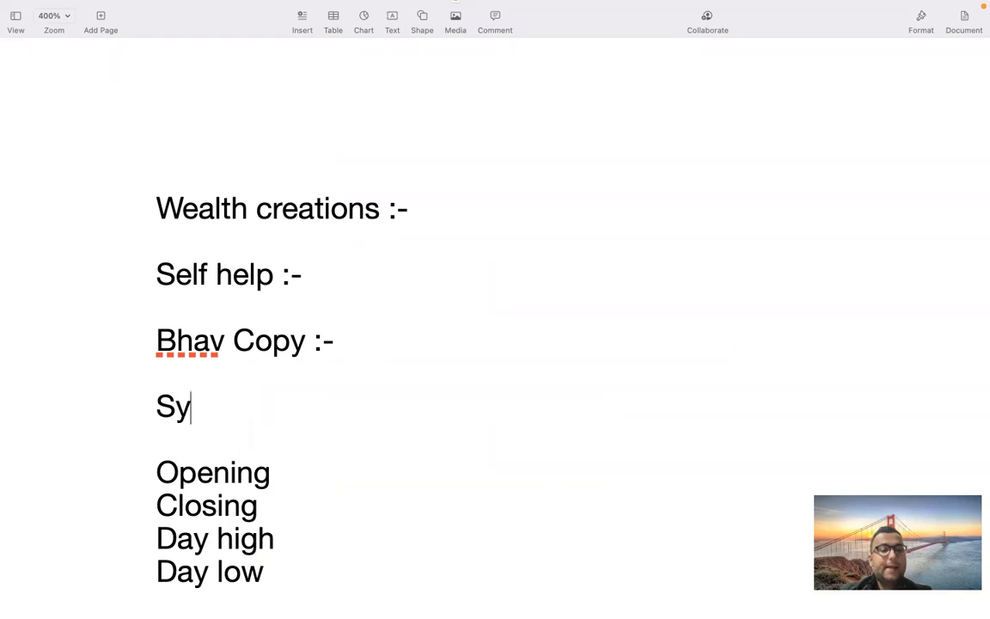
type("n")
key("BackSpace")
type("mbo")
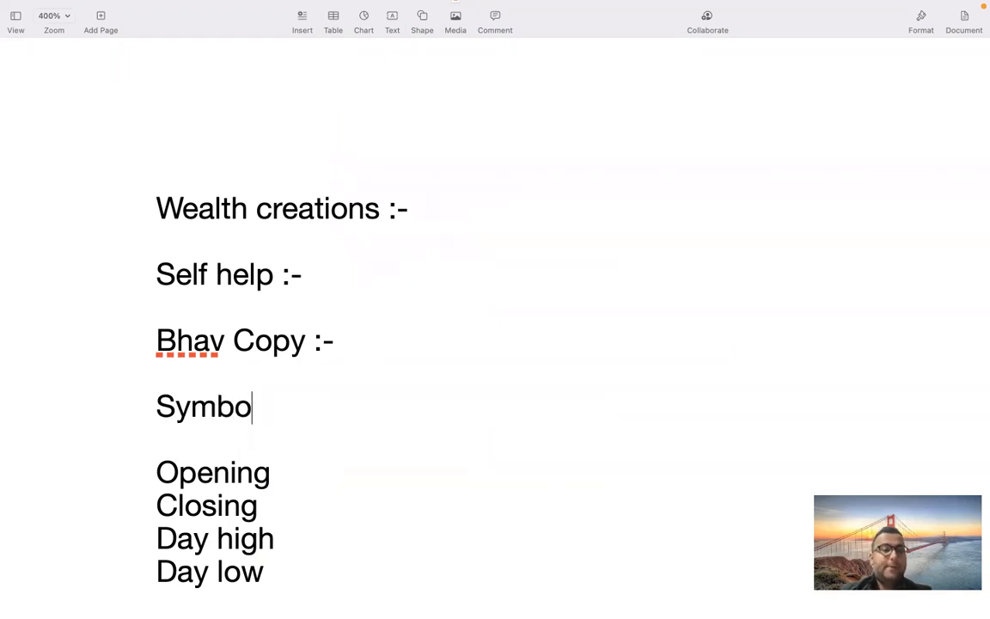
type("l ;-")
key("Return")
key("BackSpace")
key("BackSpace")
key("BackSpace")
type(":-")
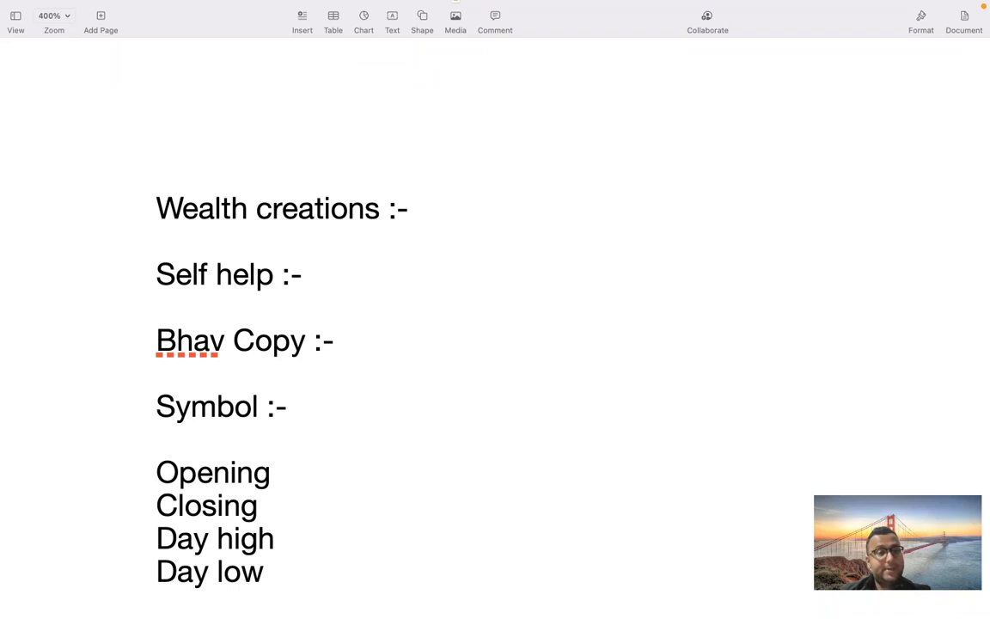
key("Return")
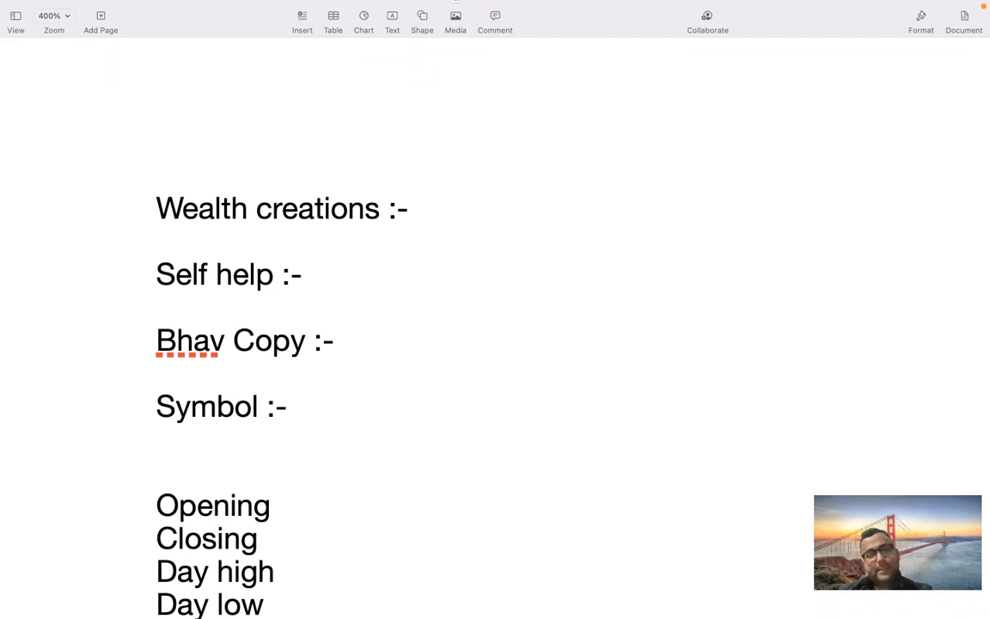
Step: Switch to the Bhavcopy table in Numbers and examine the stock names 3IINFOLTD, 3PLAND and 3MINDIA in the SYMBOL column
key("ctrl+Left")
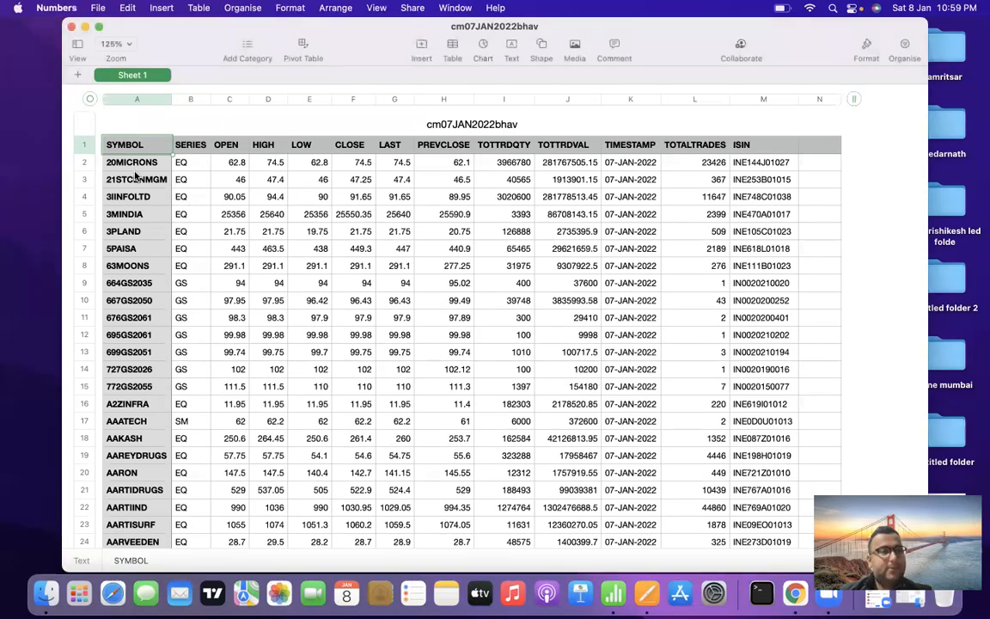
left_click(137, 200)
left_click(144, 226)
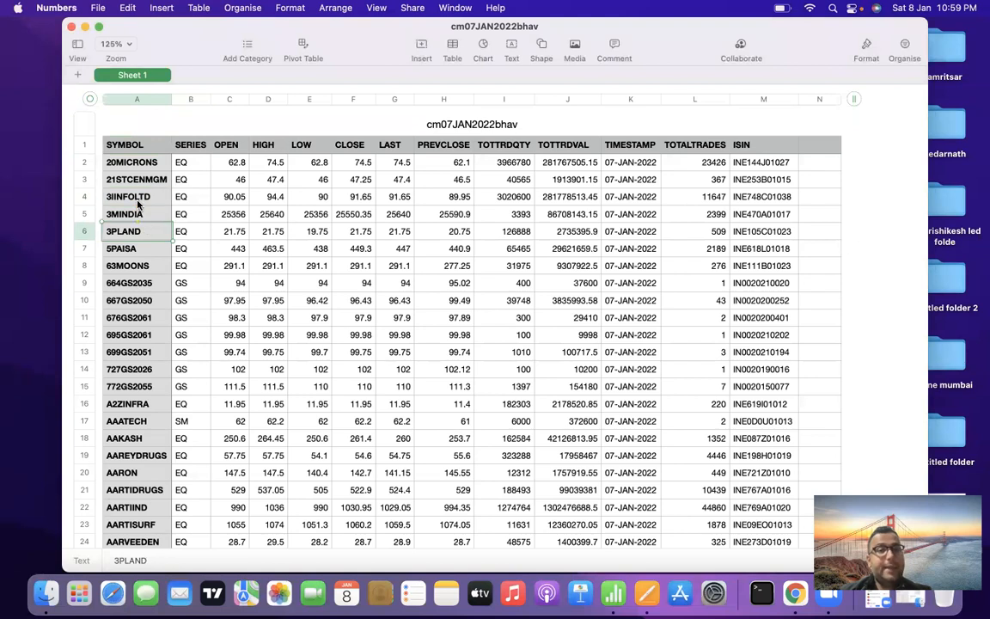
left_click(138, 202)
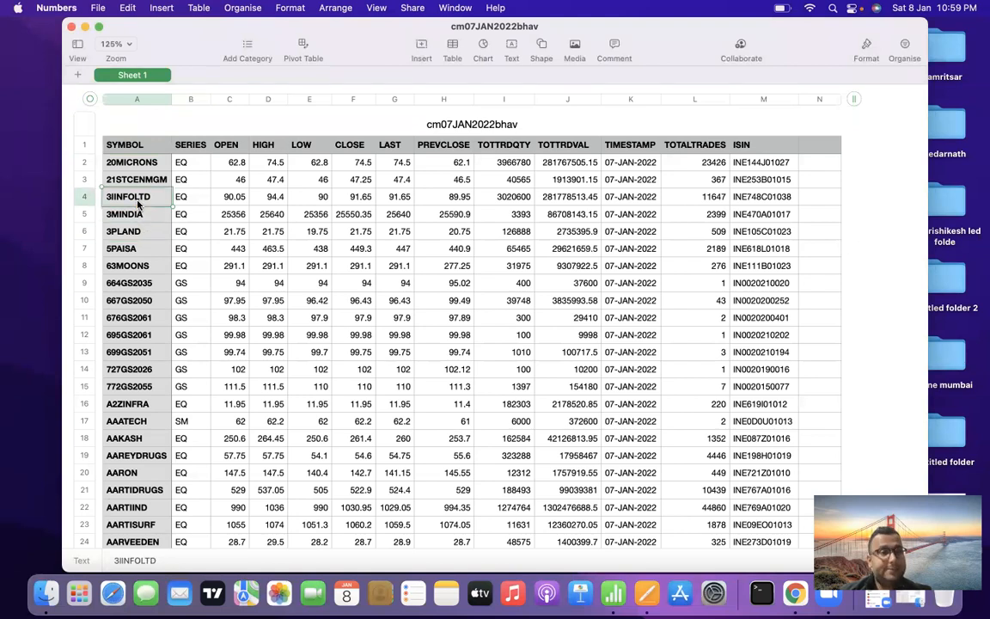
left_click(139, 221)
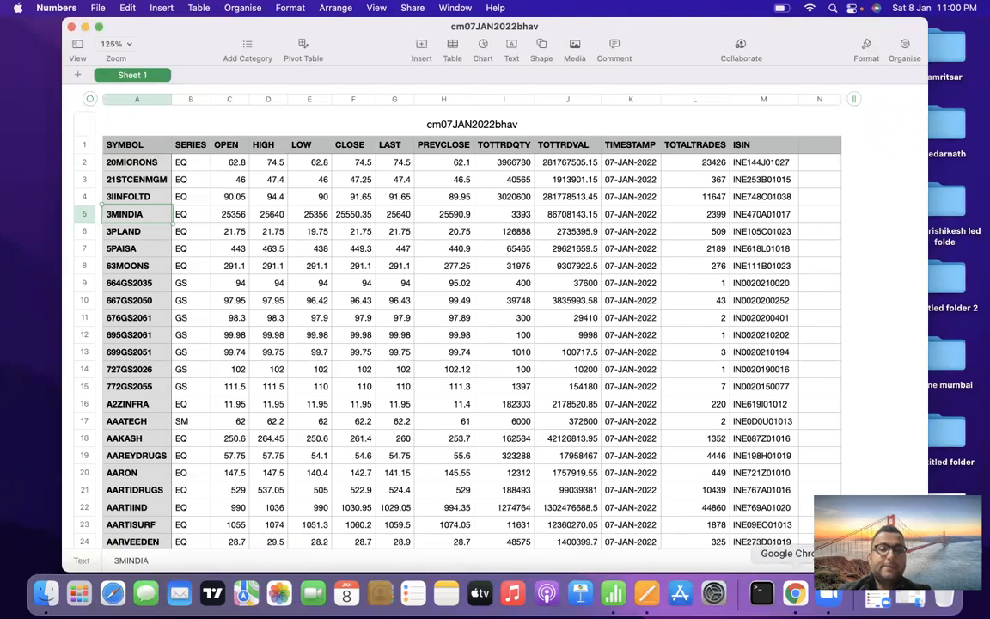
Step: Switch to Chrome and open Google Sheets in a new tab under the other signed-in Google account
left_click(795, 593)
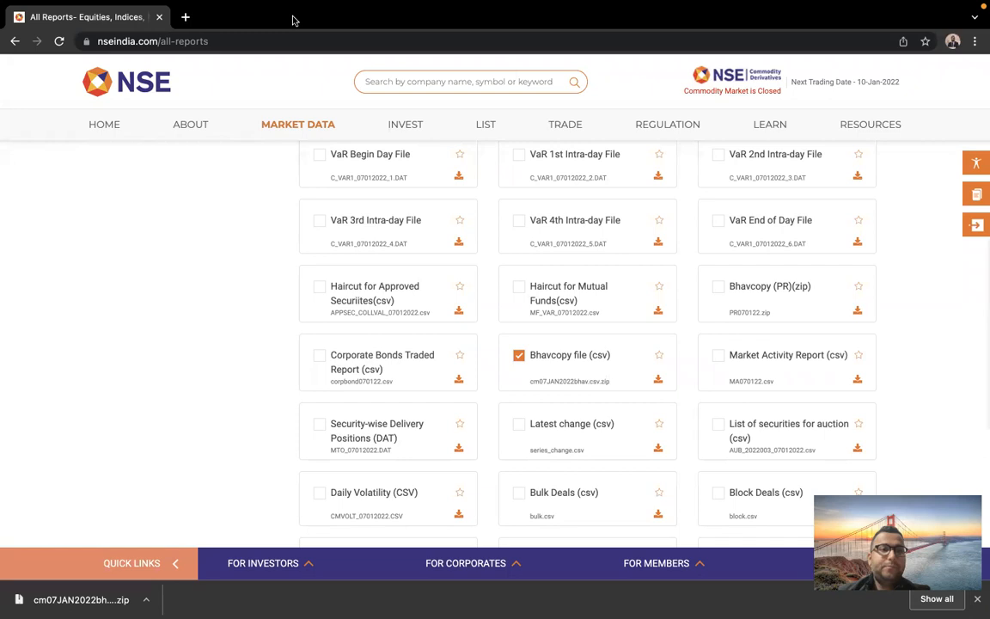
left_click(183, 16)
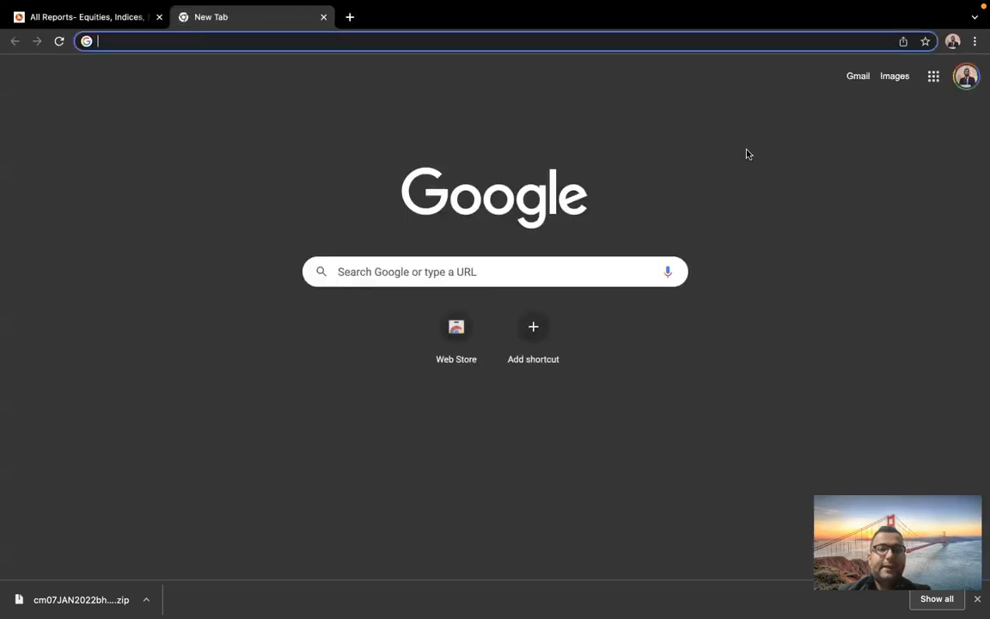
left_click(936, 81)
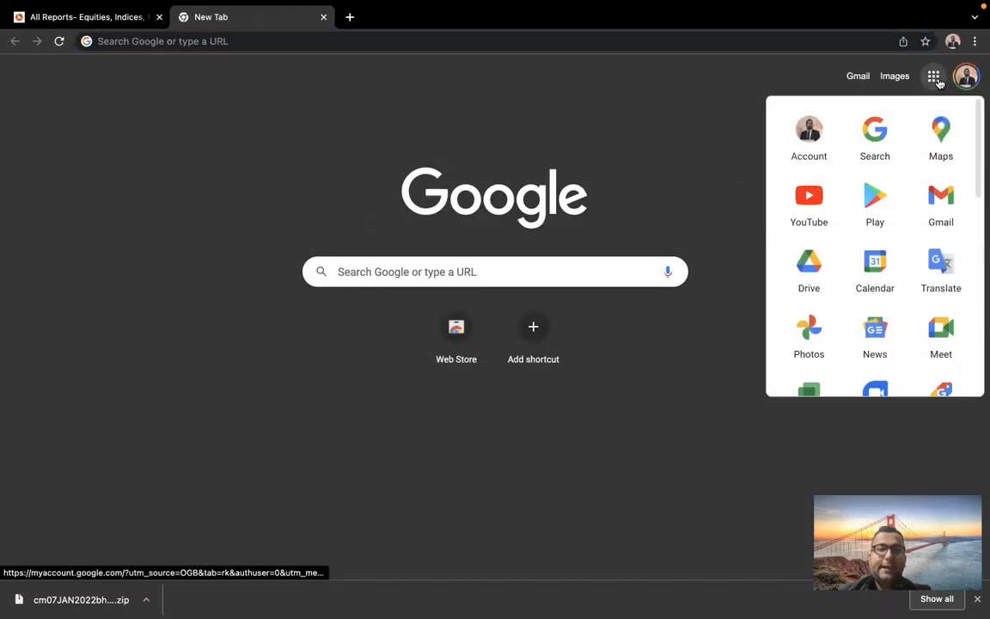
left_click(966, 80)
left_click(850, 284)
left_click(934, 76)
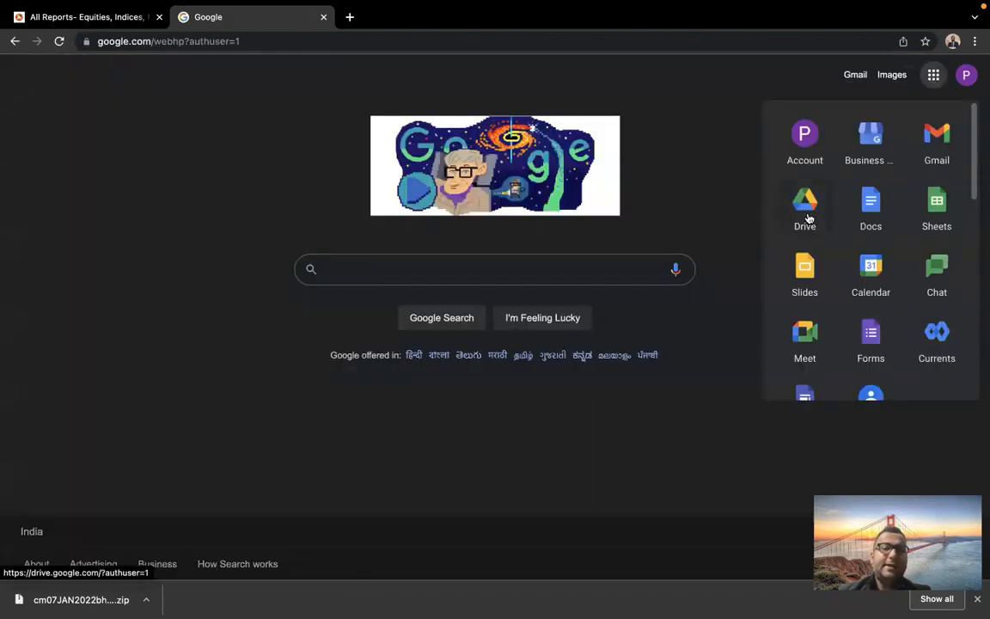
left_click(940, 220)
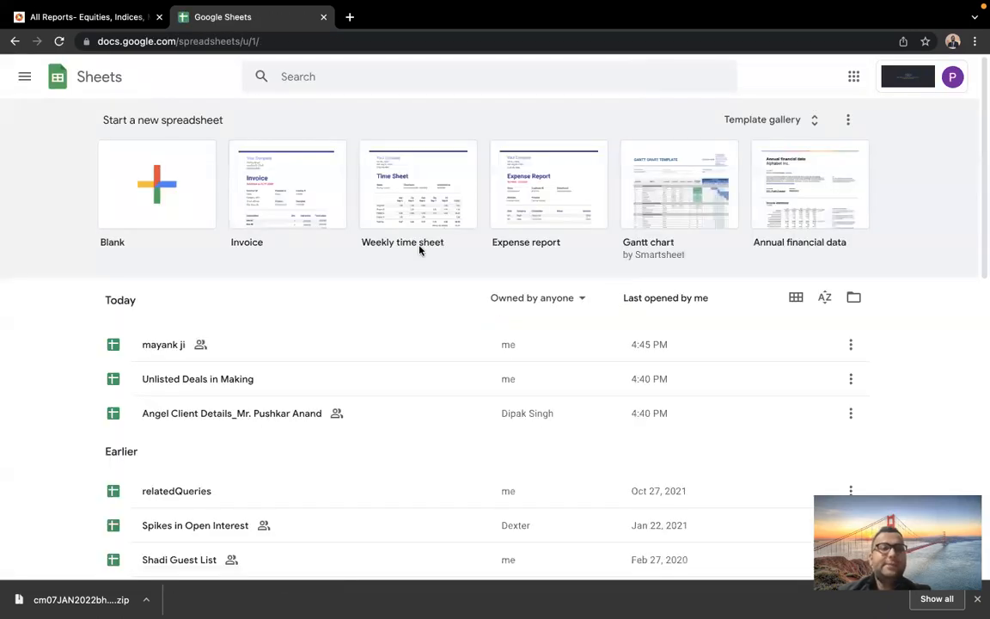
Step: Create a new blank spreadsheet from the Google Sheets home page
left_click(28, 78)
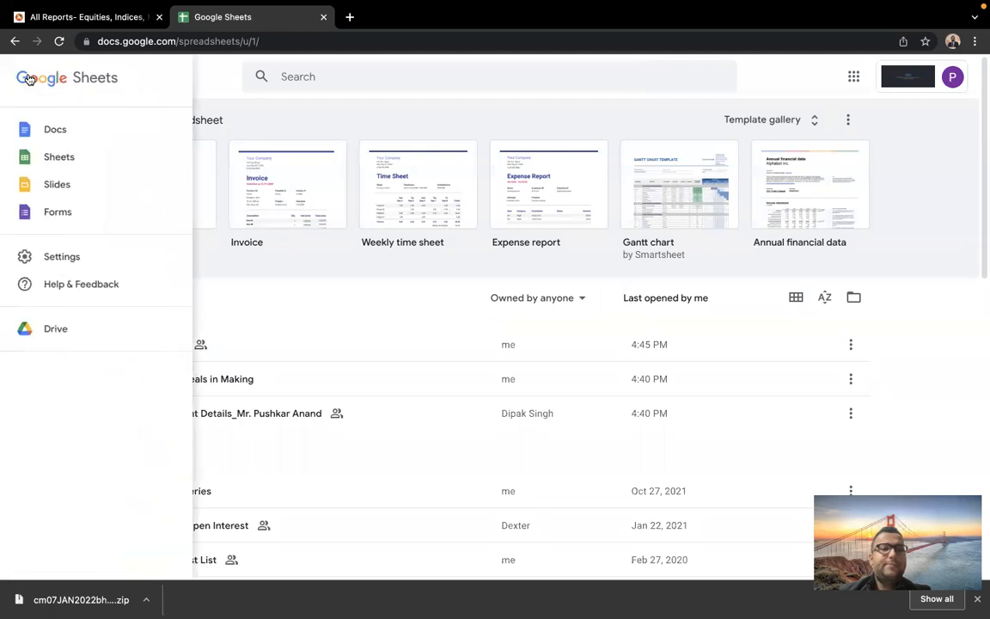
left_click(35, 95)
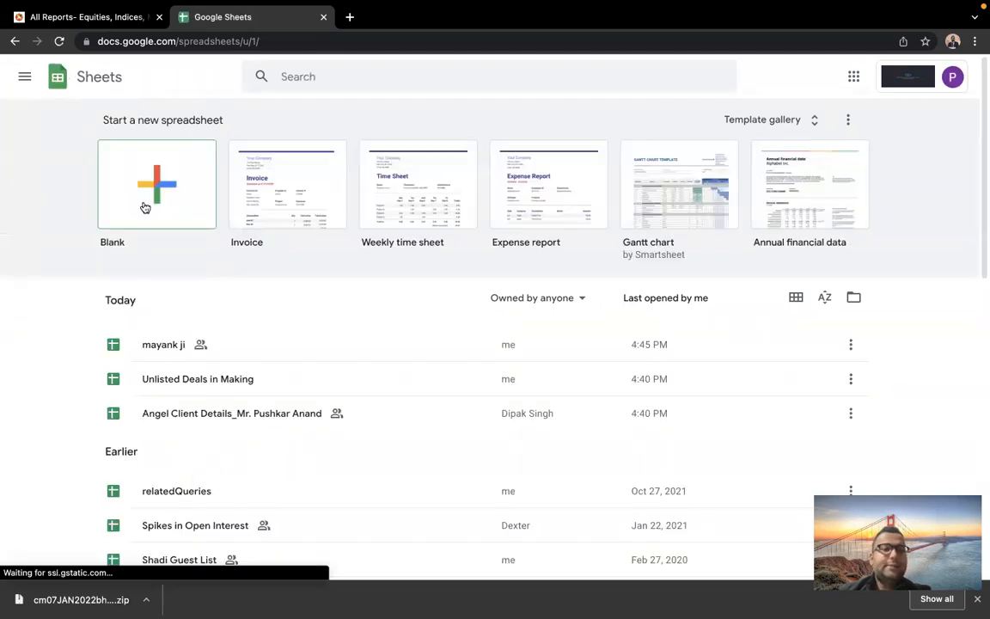
left_click(146, 206)
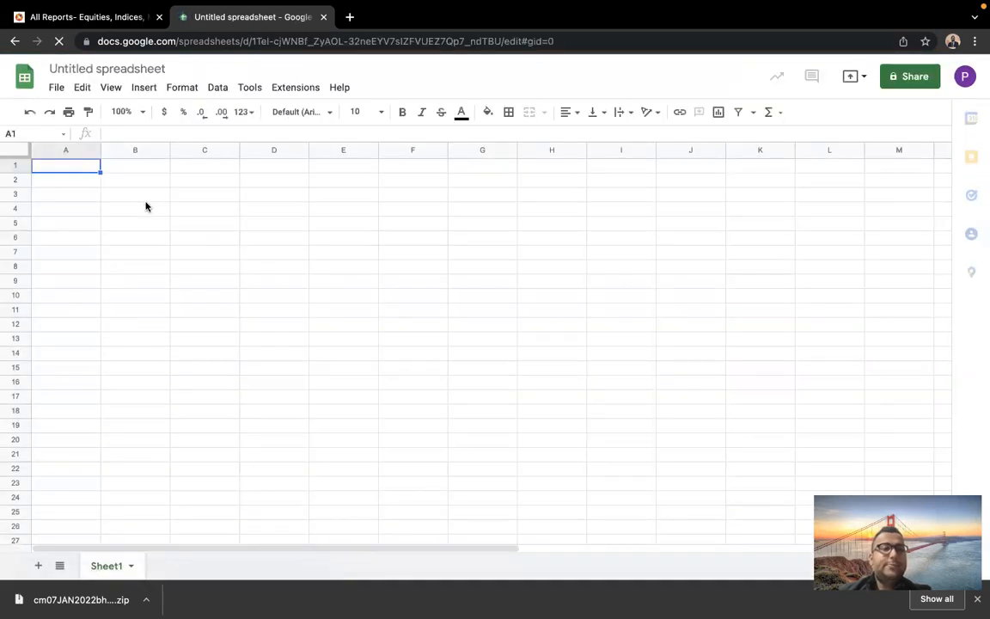
Step: Upload cm07JAN2022bhav.csv from the Downloads folder and open it in Google Sheets
left_click(56, 88)
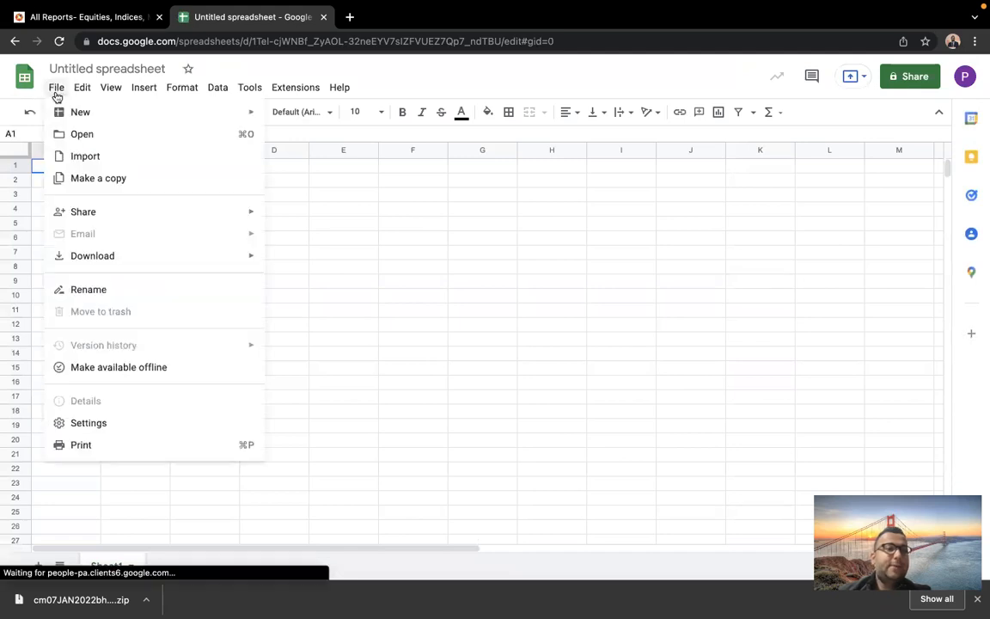
left_click(82, 136)
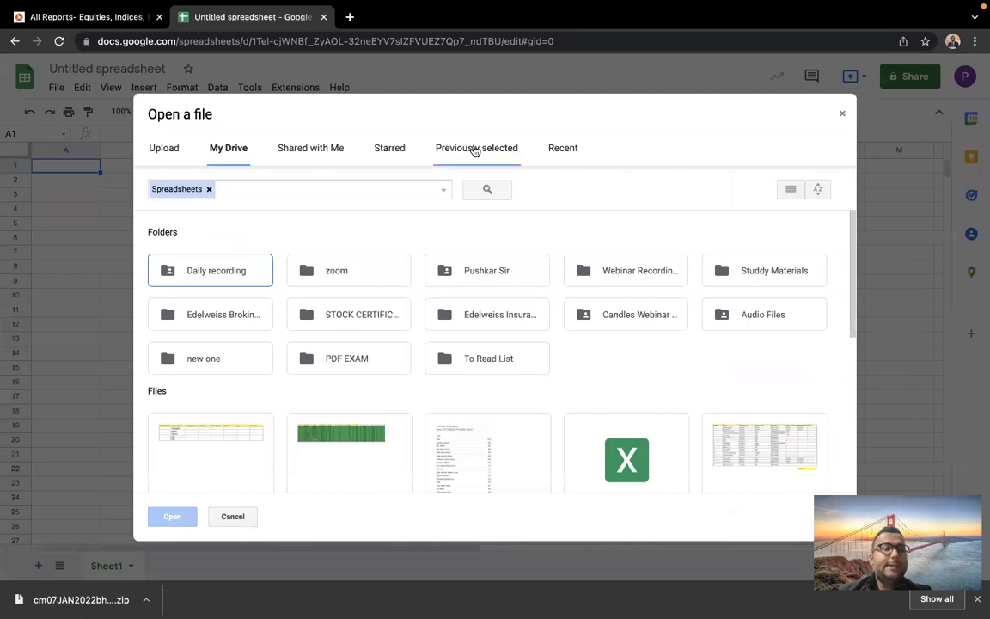
left_click(165, 148)
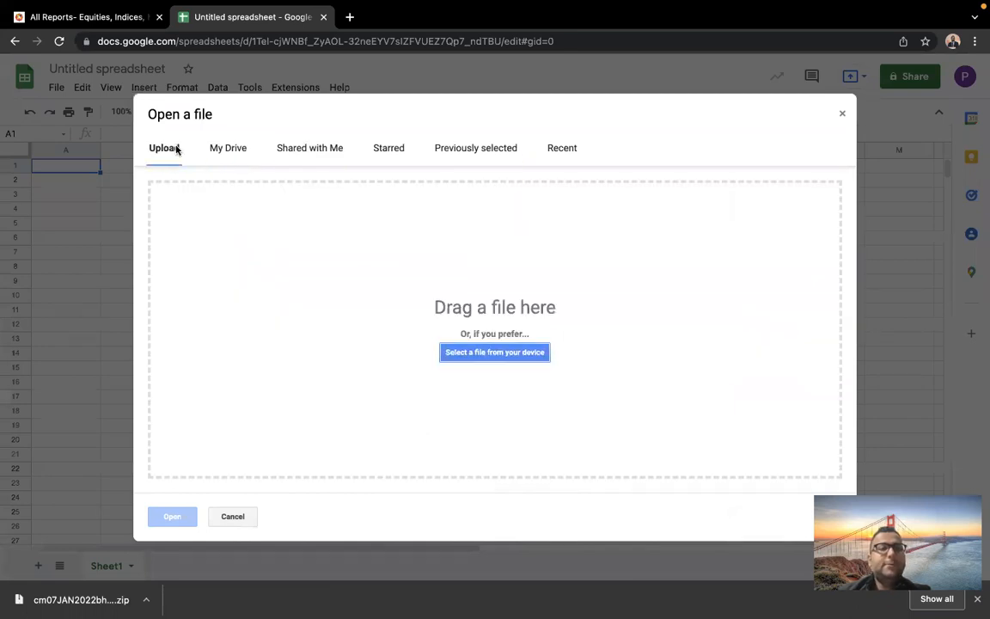
left_click(460, 359)
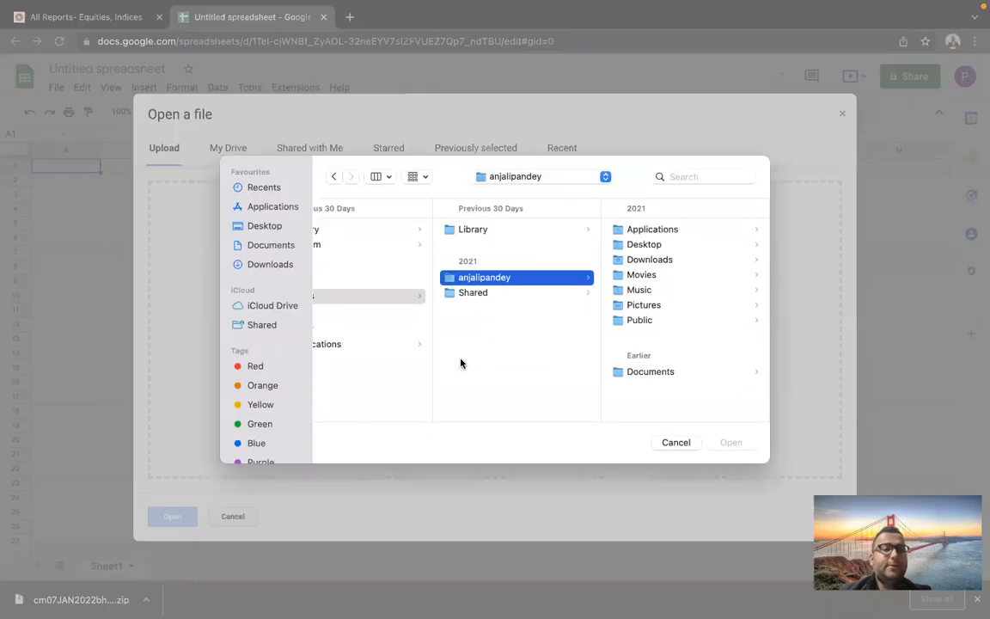
left_click(270, 264)
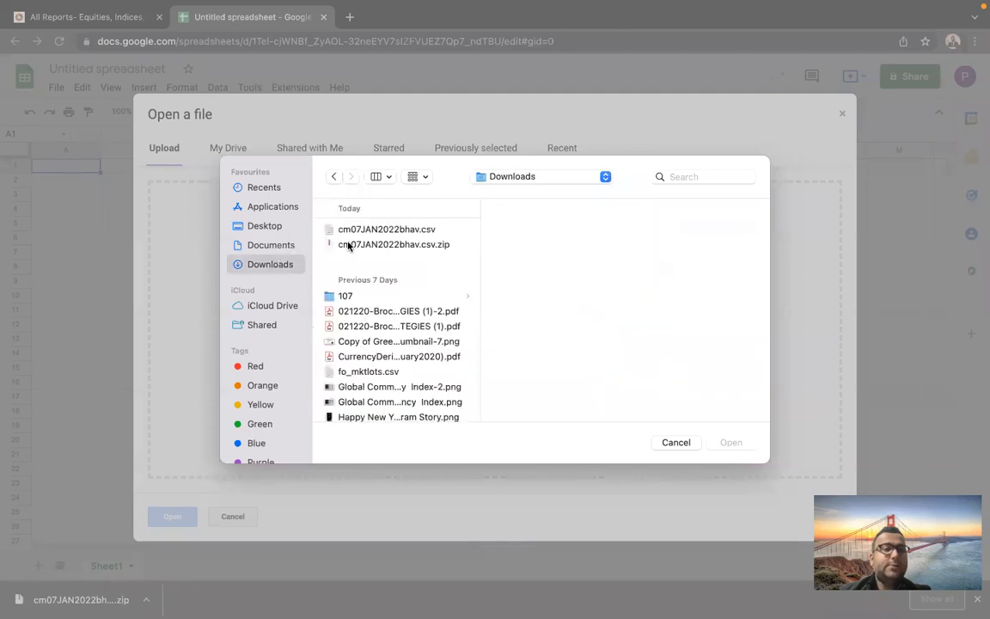
left_click(378, 228)
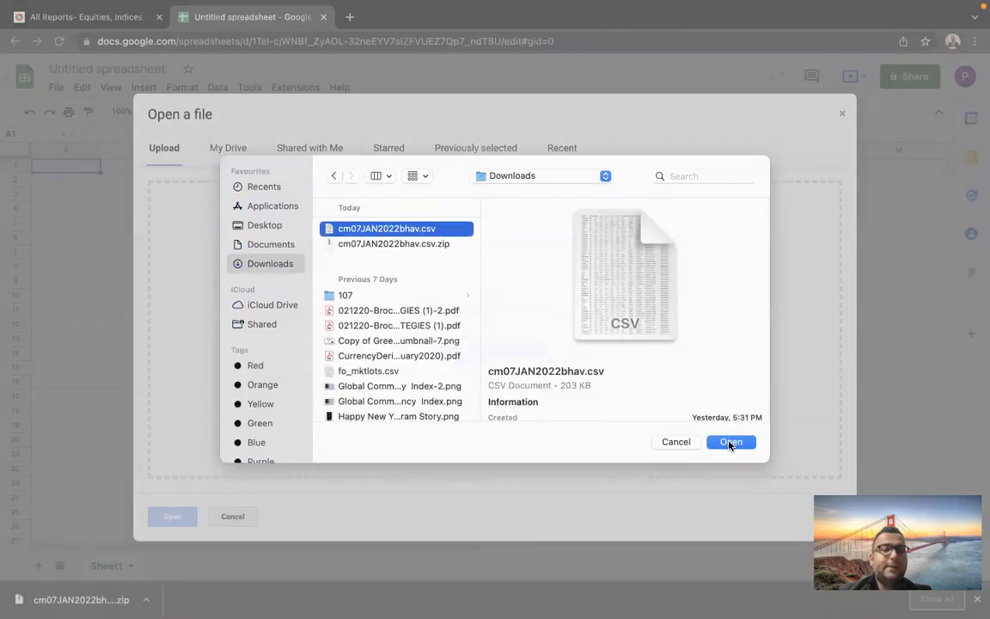
left_click(731, 442)
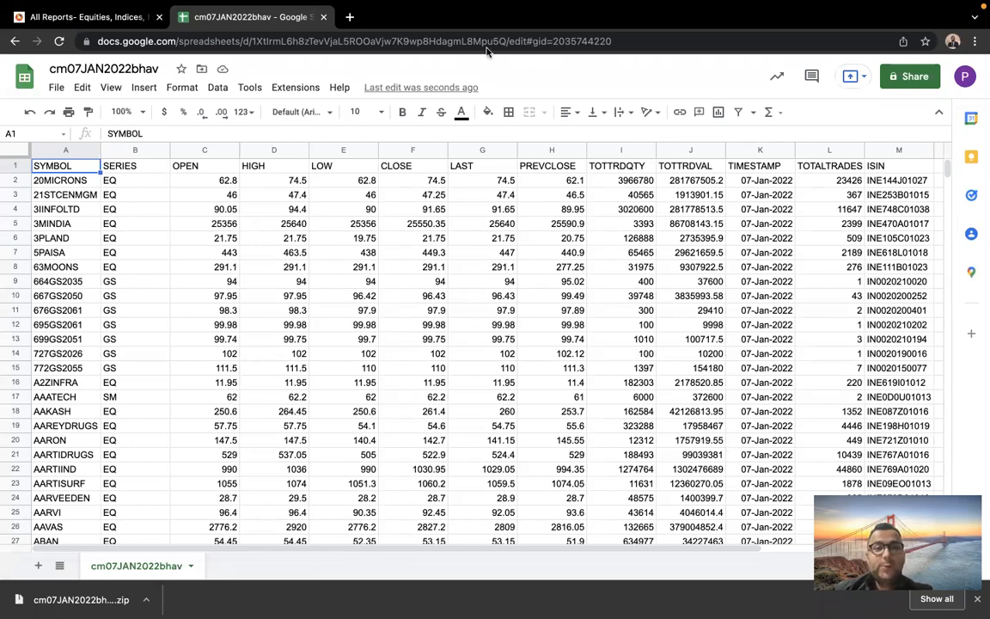
mouse_move(414, 12)
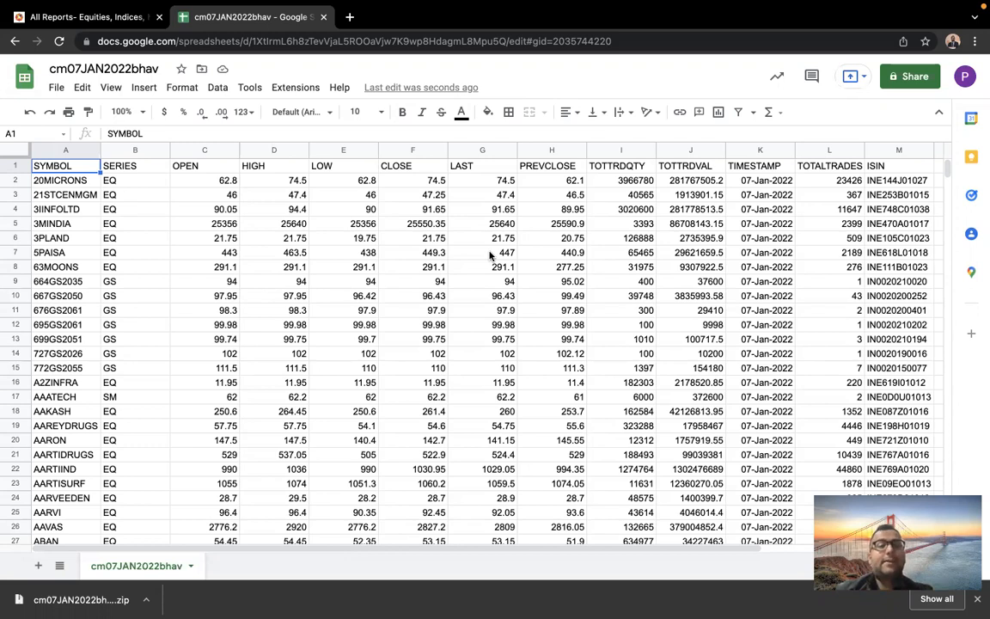
Step: Add a blank sheet to the spreadsheet and return to the cm07JAN2022bhav sheet
left_click(39, 566)
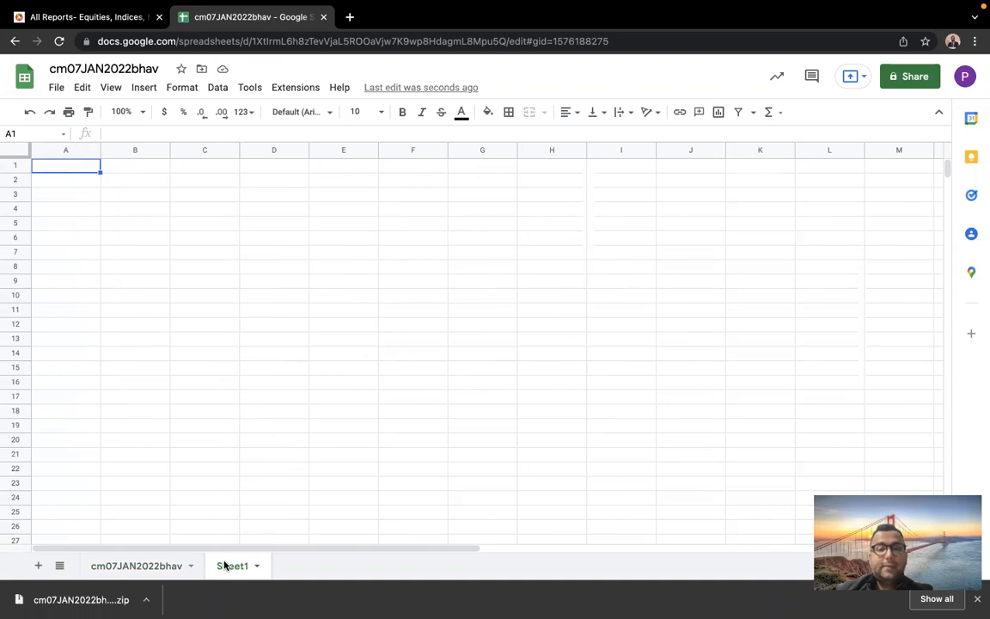
left_click(126, 565)
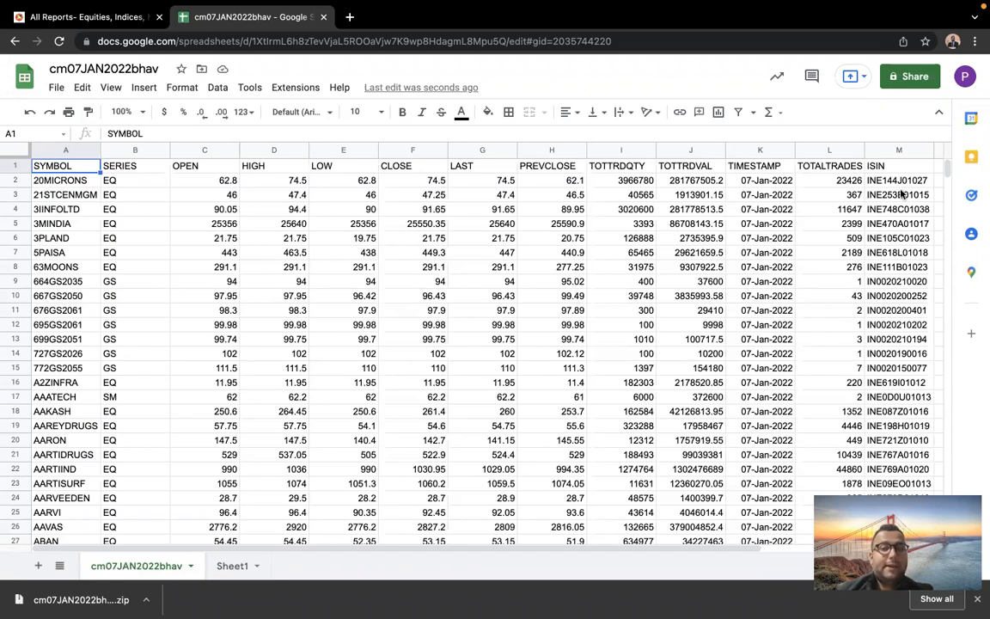
Step: Make the header cells A1:M1, from SYMBOL to ISIN, bold
left_click_drag(894, 163, 51, 155)
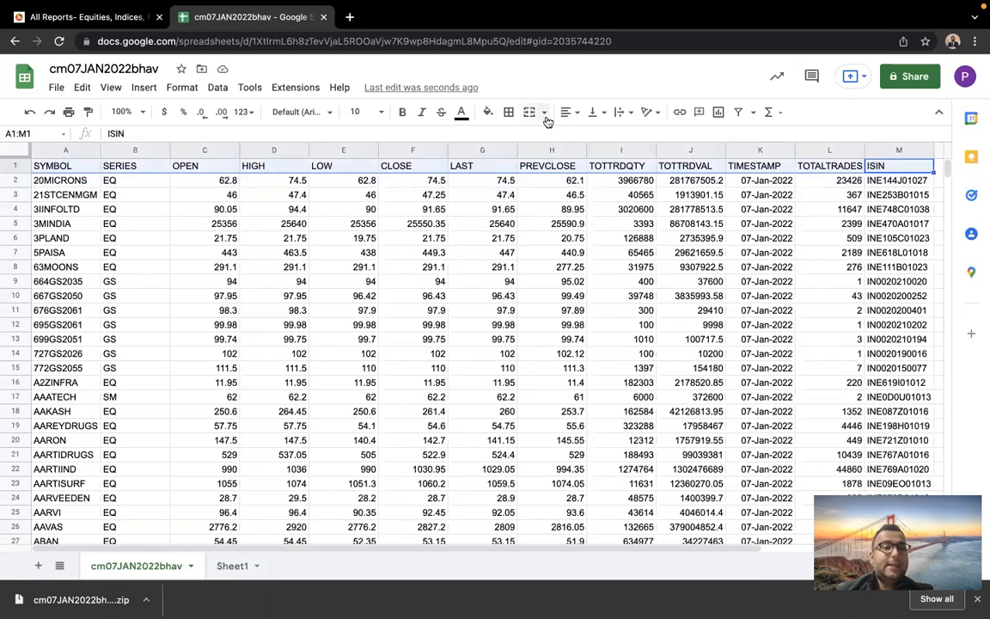
left_click(402, 112)
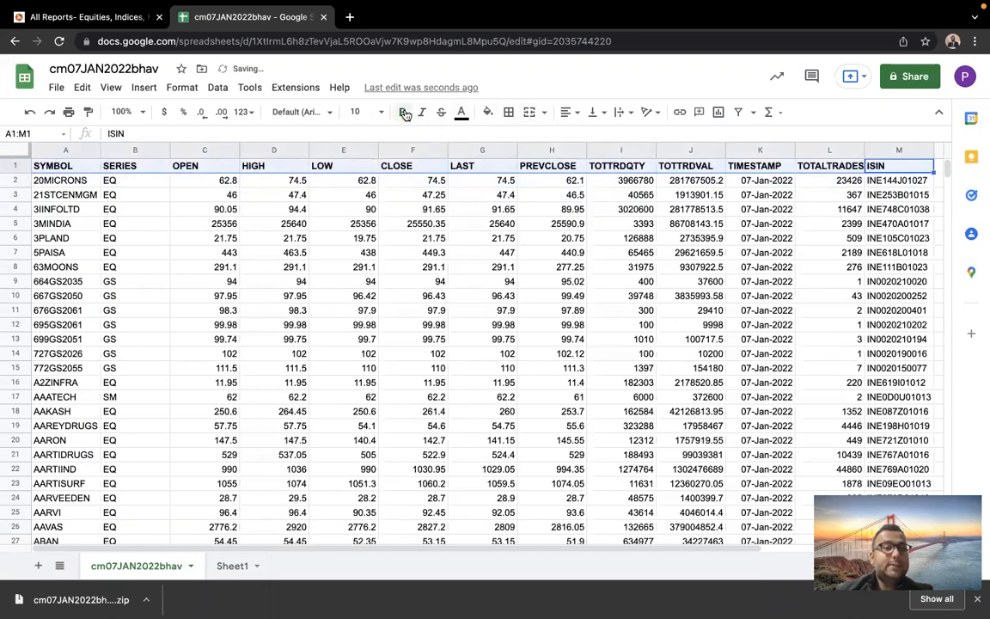
Step: Try a yellow text colour on the header row and undo it
left_click(462, 110)
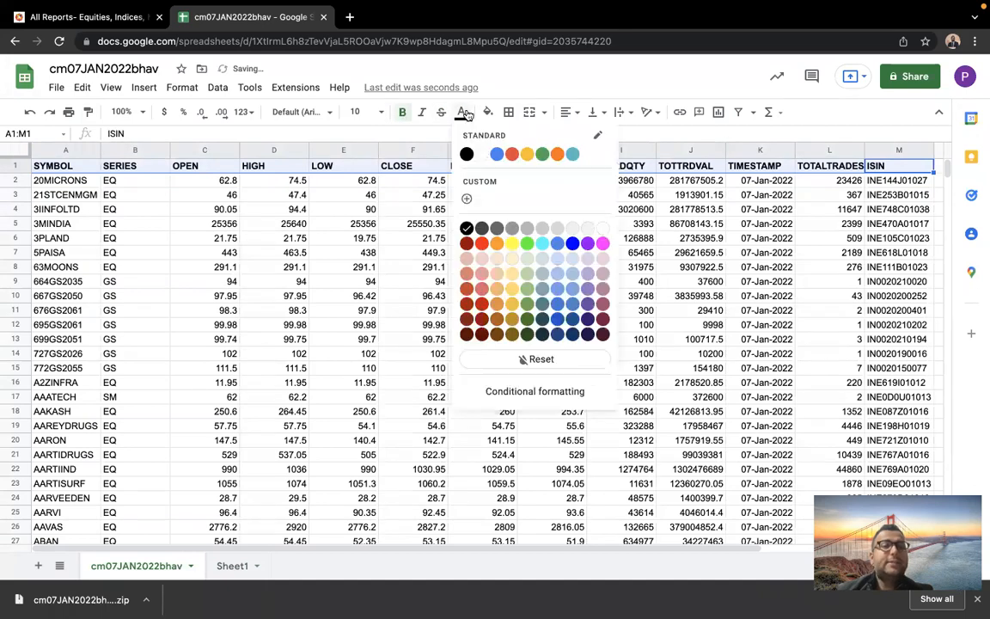
left_click(512, 256)
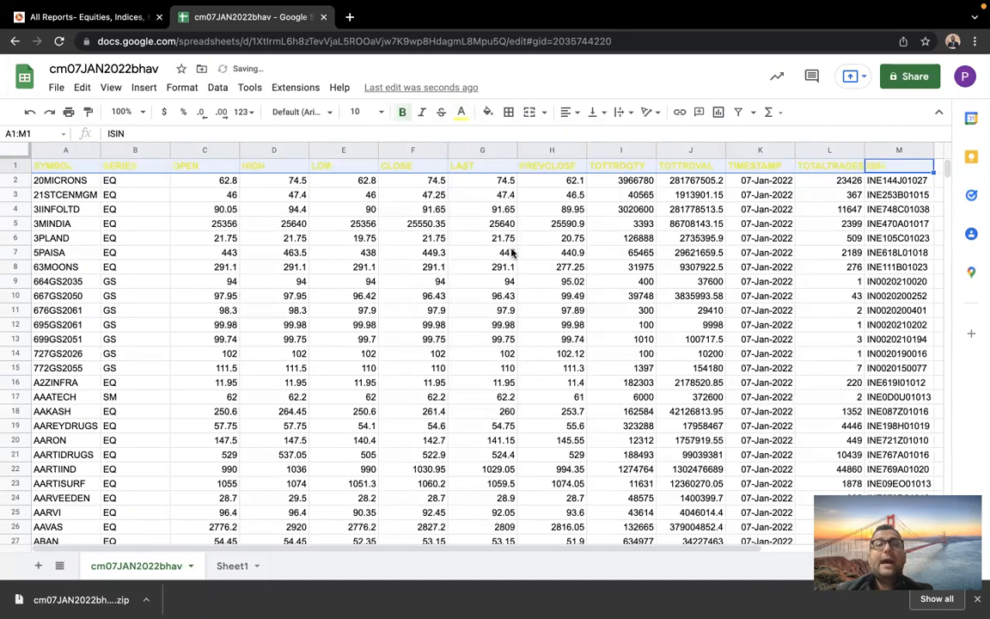
left_click(30, 111)
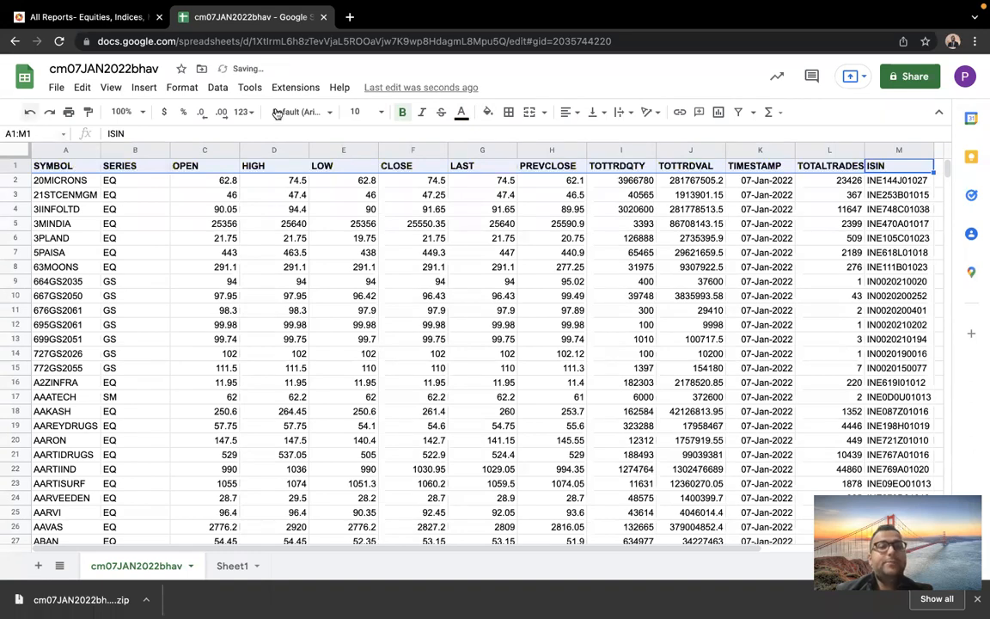
Step: Fill the header cells A1:M1 with a yellow background
left_click(487, 112)
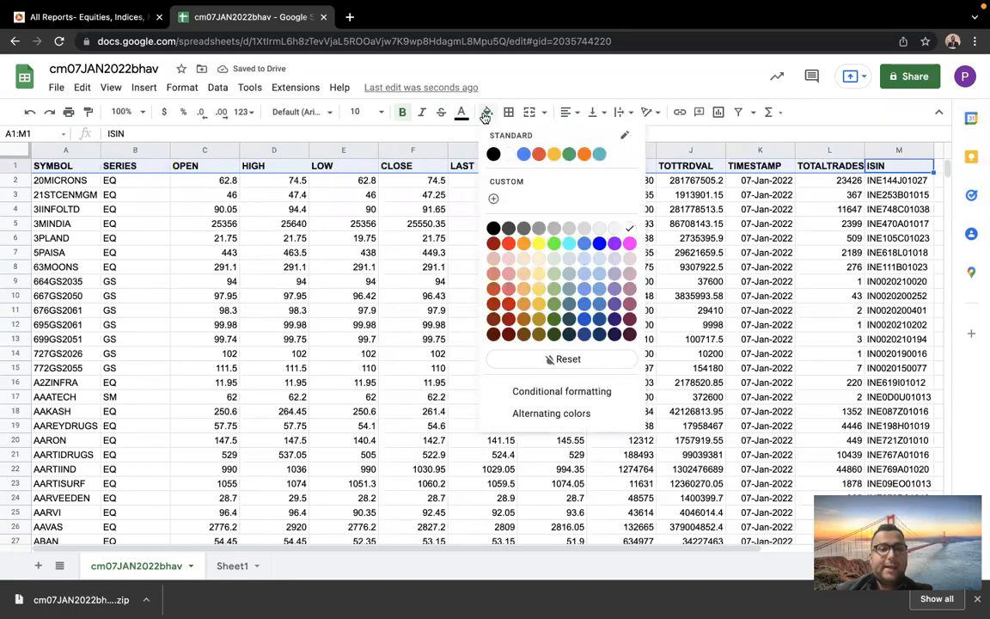
left_click(538, 243)
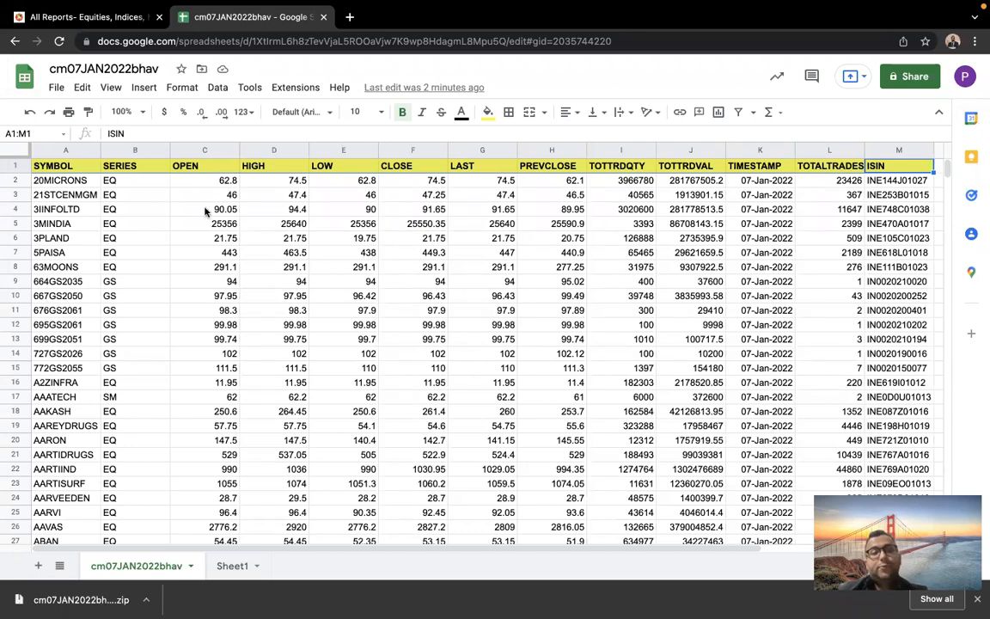
Step: Examine the stock names listed in the SYMBOL column
left_click(69, 166)
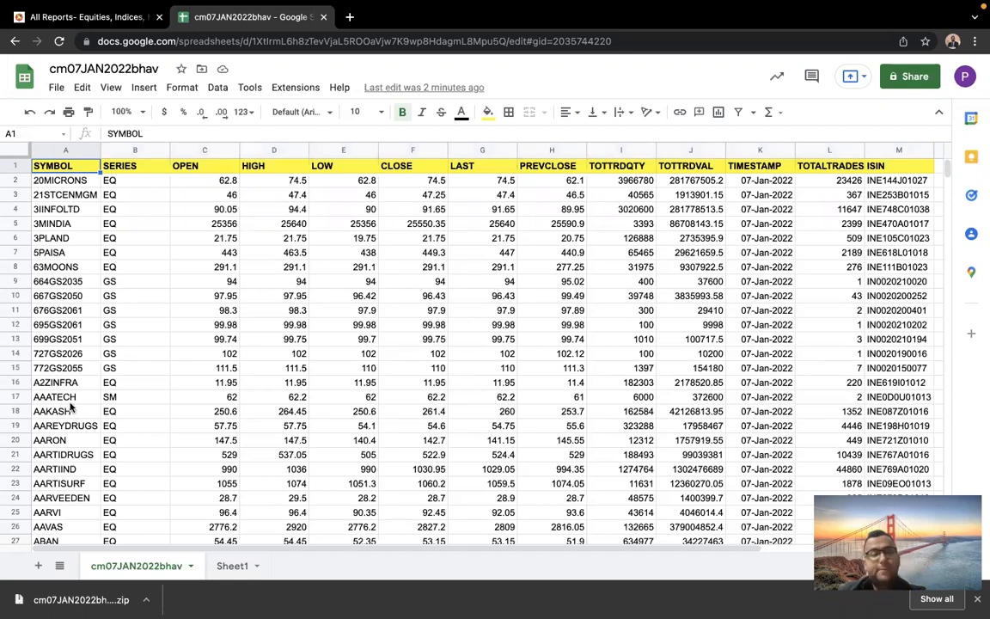
scroll(71, 409, "down", 8)
scroll(72, 408, "up", 5)
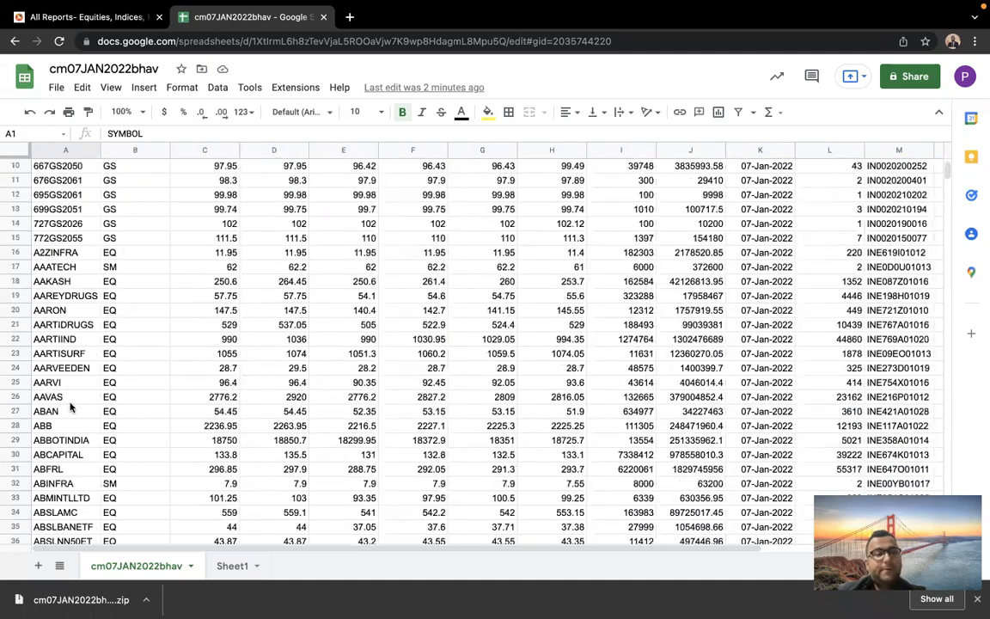
scroll(71, 408, "up", 3)
Step: Dismiss the notice about data menu changes and create a filter for the table's header row
left_click(141, 171)
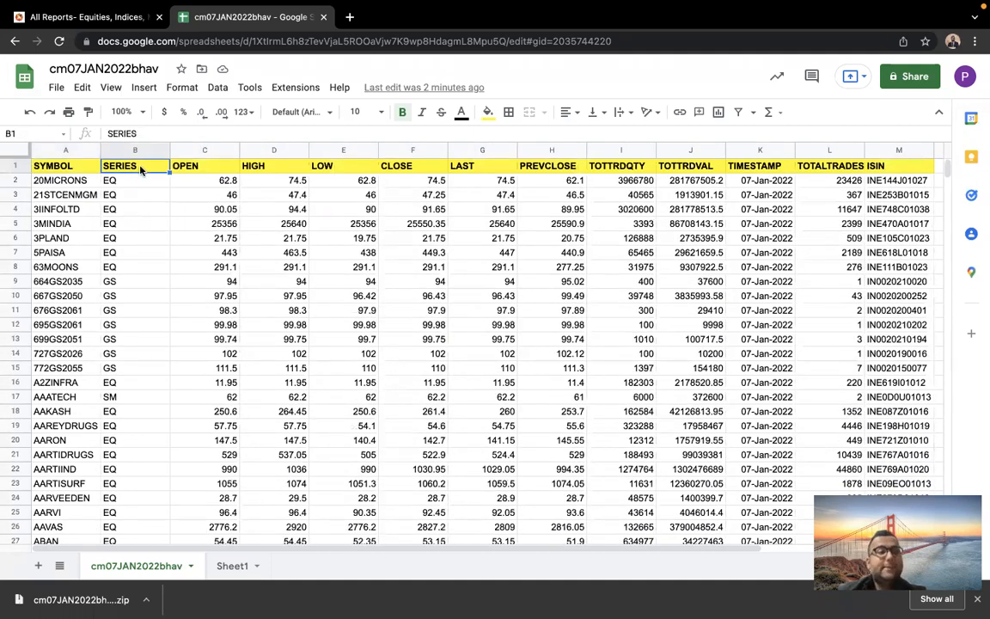
left_click(218, 89)
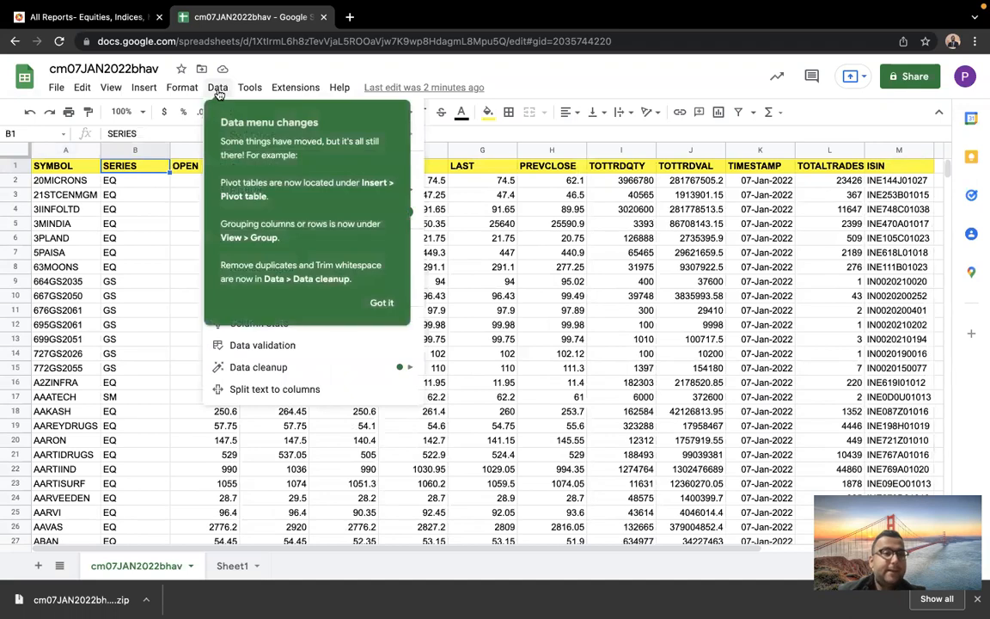
left_click(382, 303)
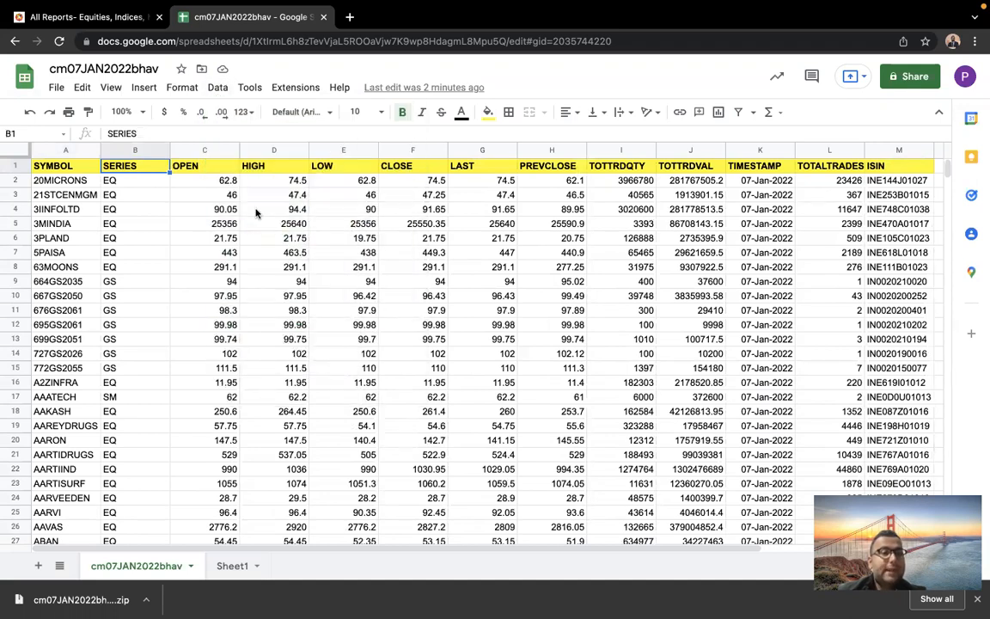
left_click(217, 87)
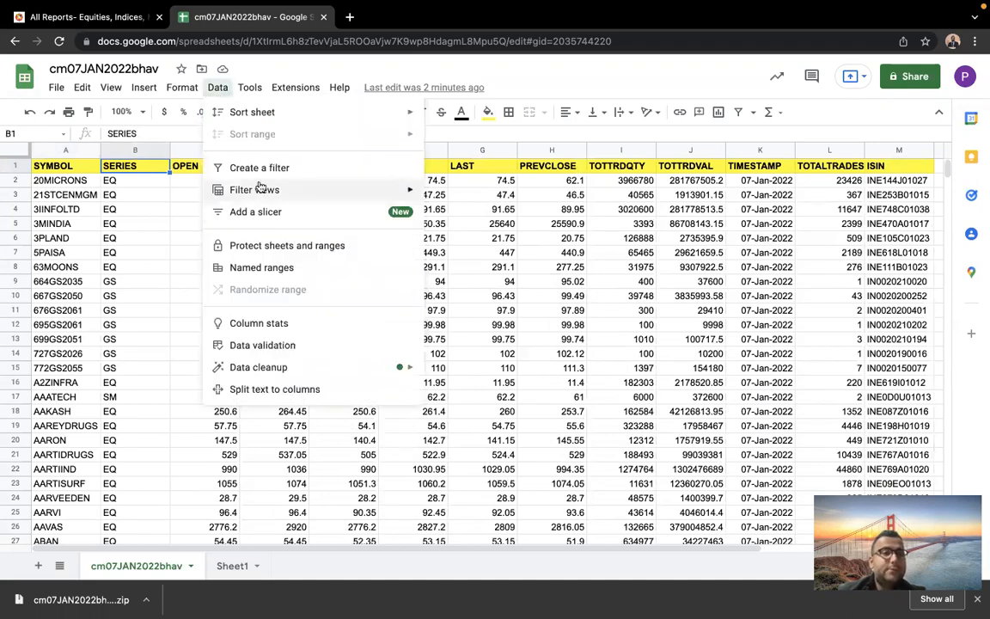
left_click(258, 169)
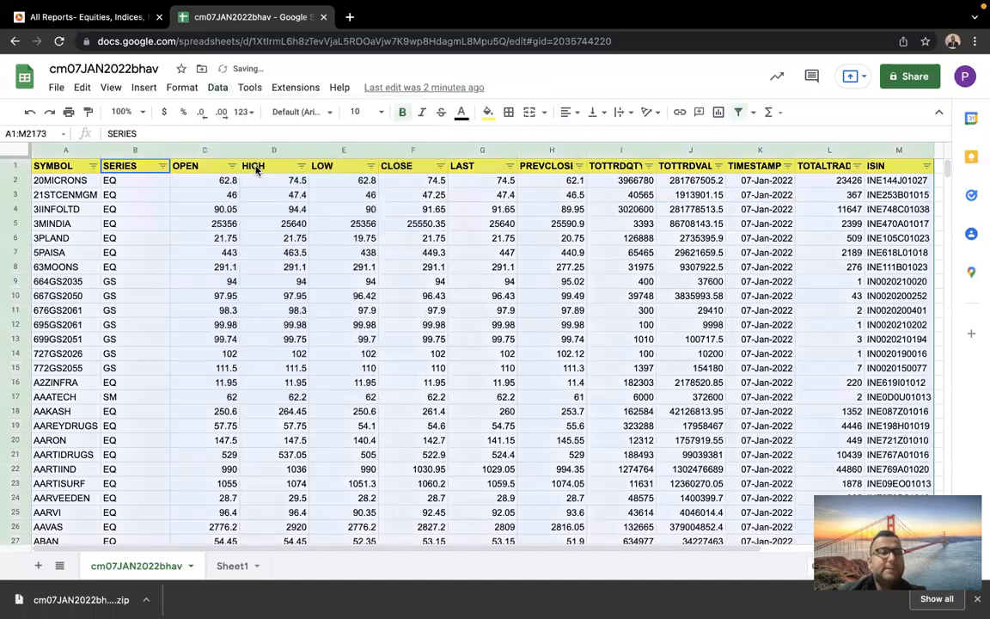
Step: Look through the filter values of the SERIES column and close the list without filtering
left_click(162, 166)
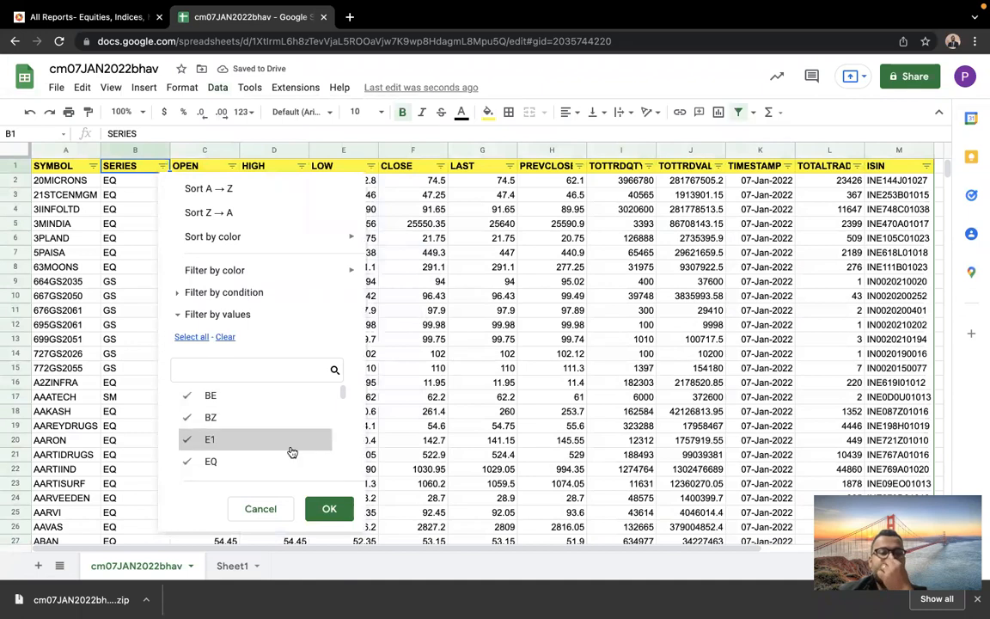
scroll(297, 411, "down", 3)
scroll(296, 411, "down", 8)
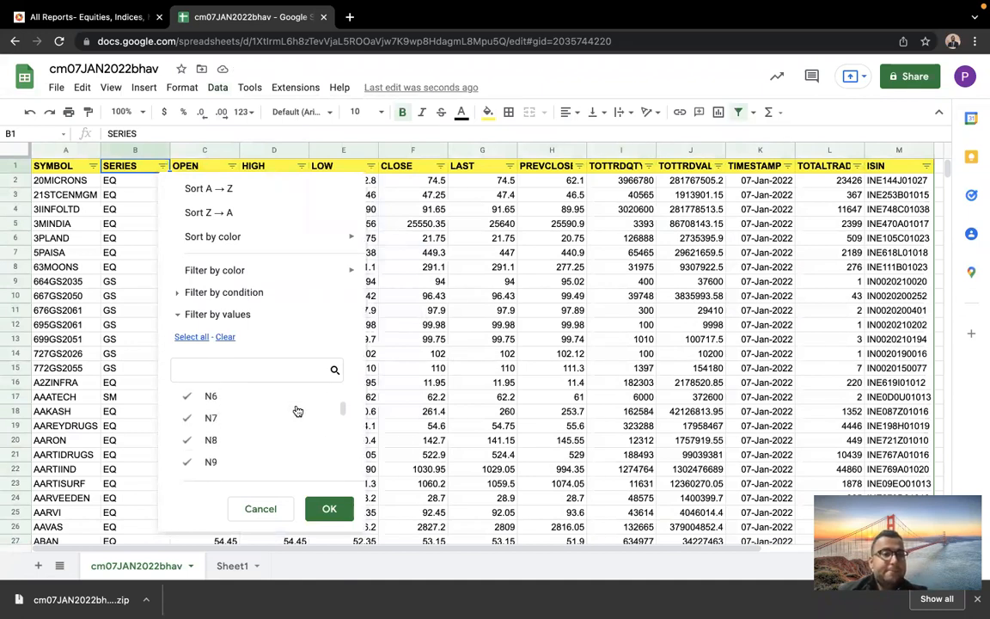
scroll(297, 411, "down", 3)
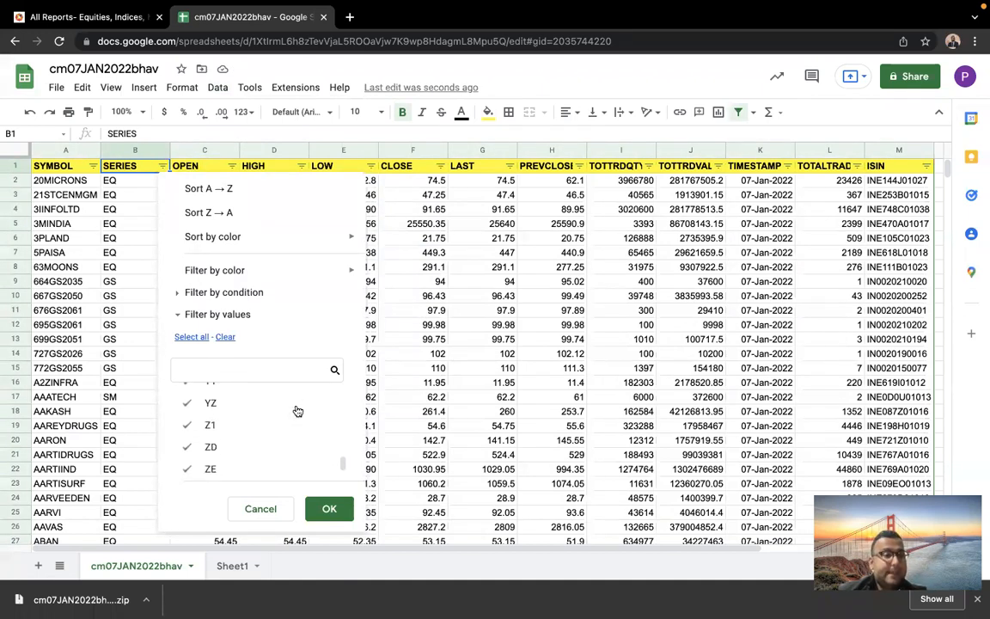
left_click(259, 510)
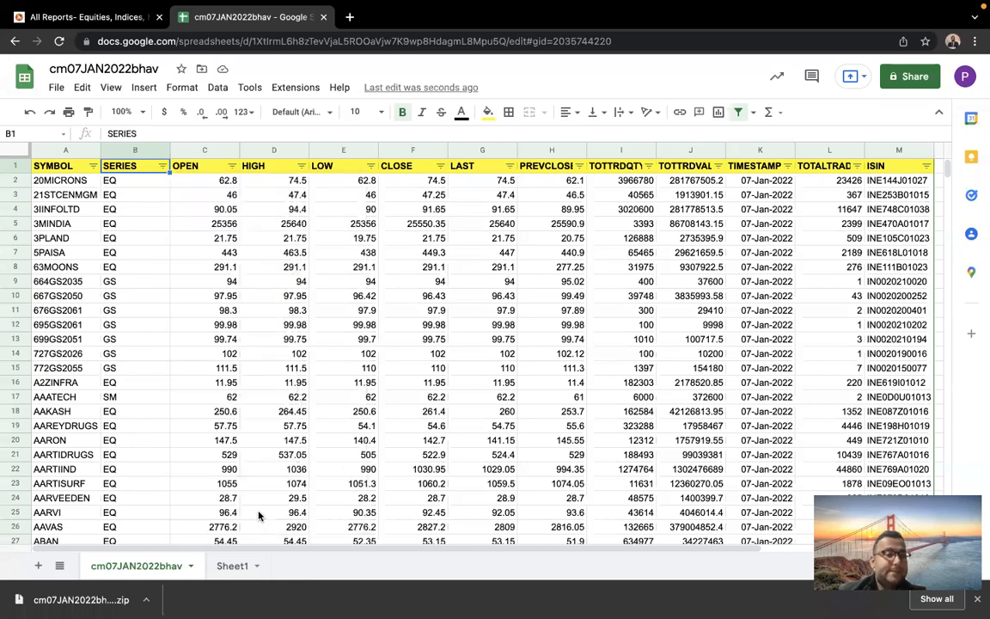
Step: Examine the GS entries and the other series codes down the SERIES column
left_click(129, 282)
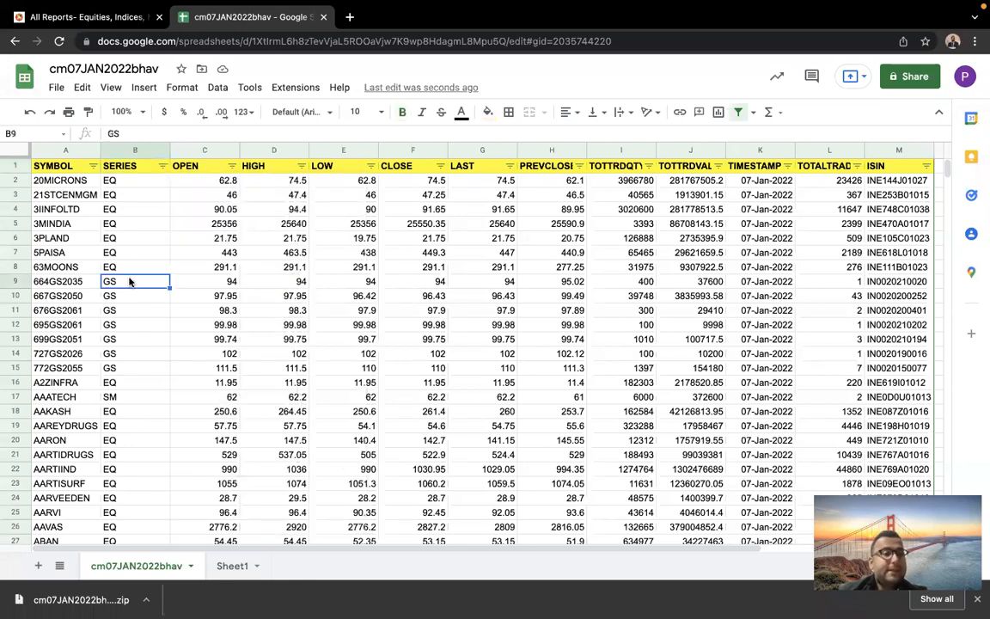
left_click(126, 296)
scroll(123, 301, "down", 1)
scroll(120, 284, "down", 7)
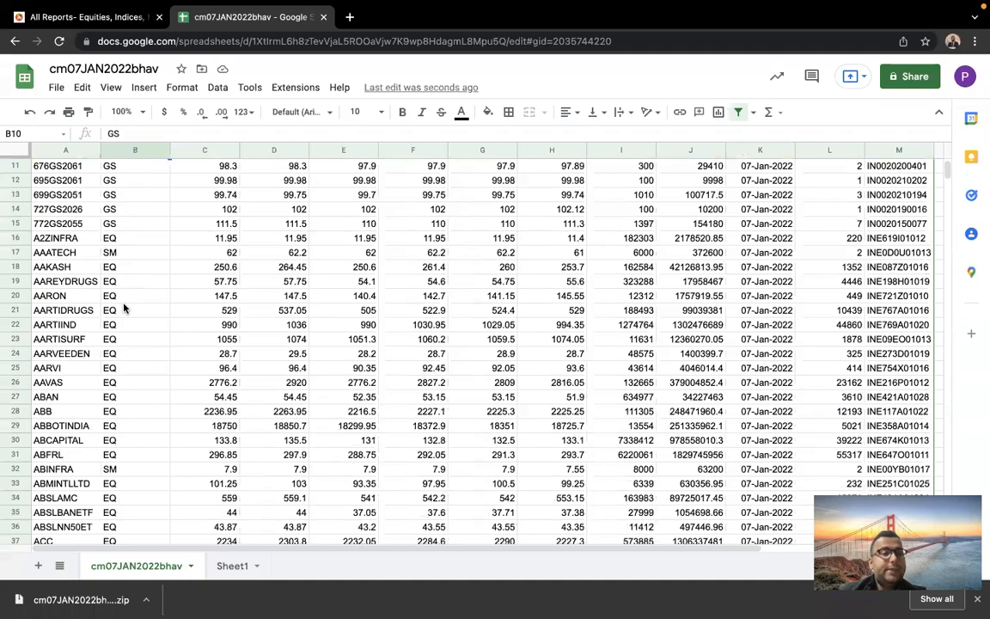
scroll(119, 260, "down", 4)
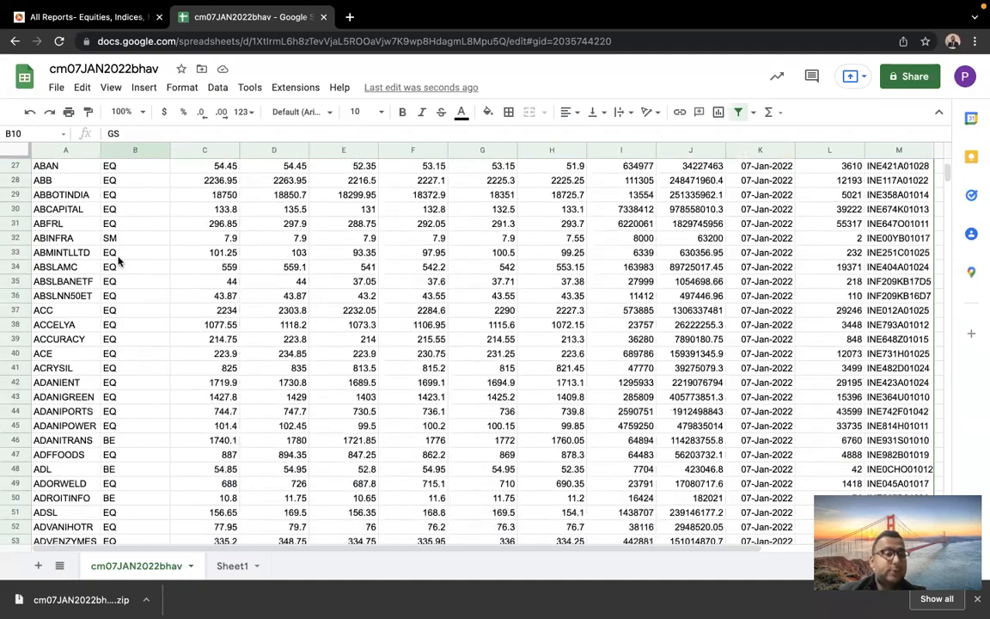
scroll(118, 261, "down", 9)
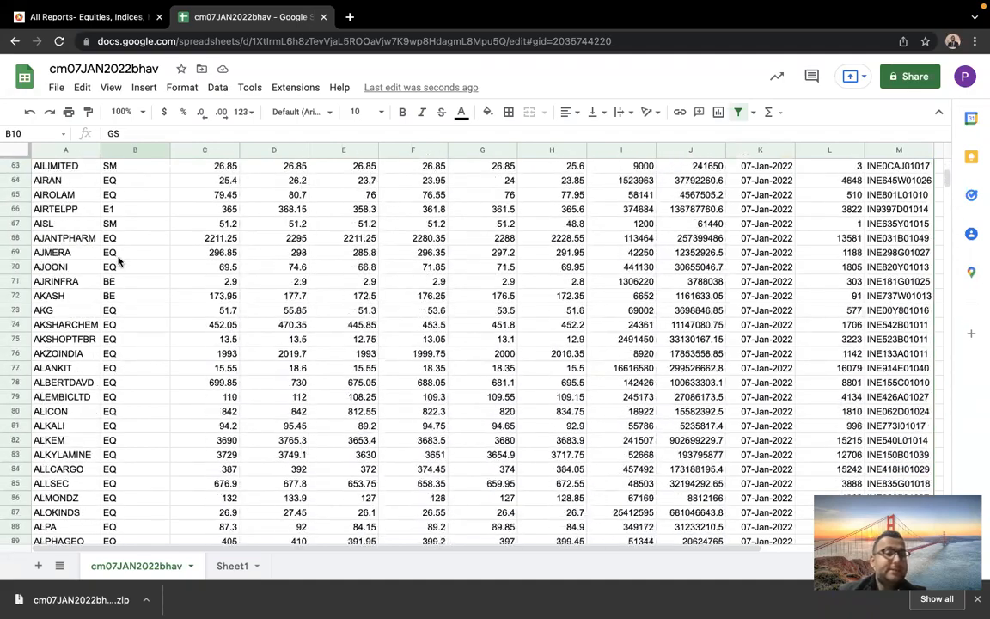
scroll(120, 262, "up", 20)
Step: Try to filter the SERIES column to EQ by searching its filter values for "eq"
left_click(162, 167)
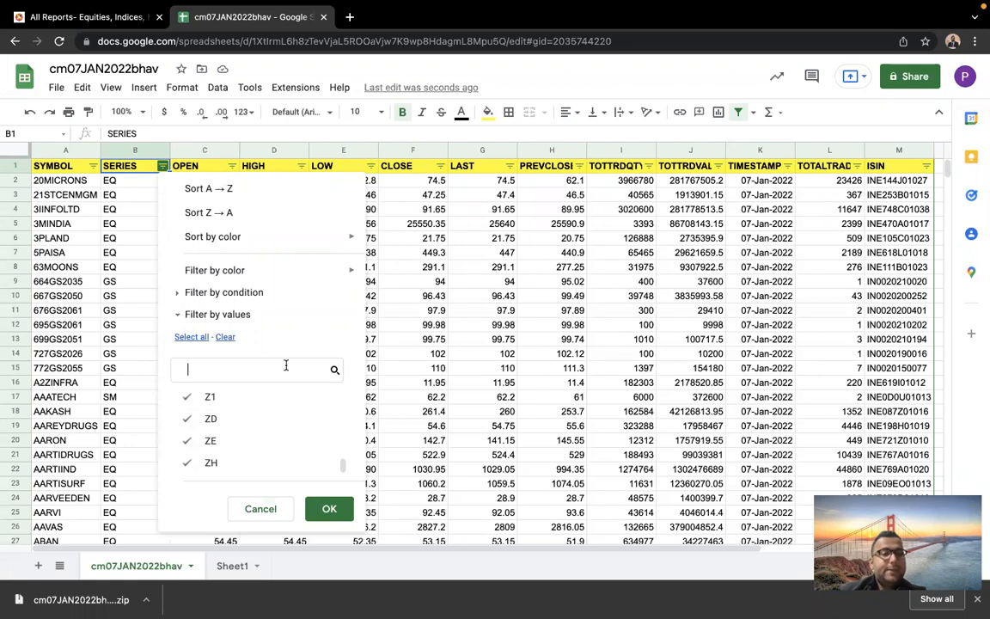
type("eq")
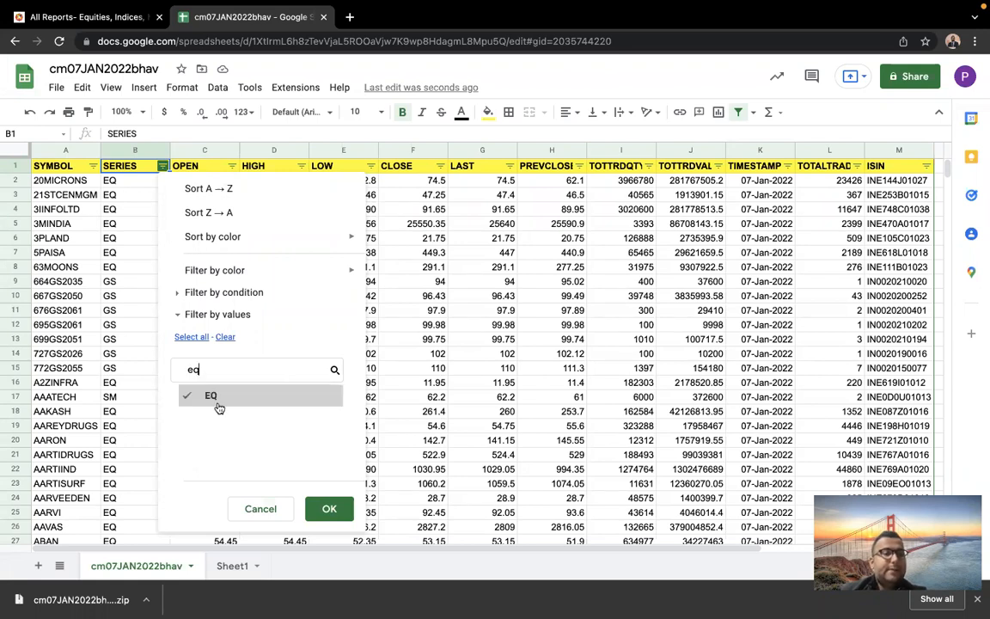
left_click(323, 510)
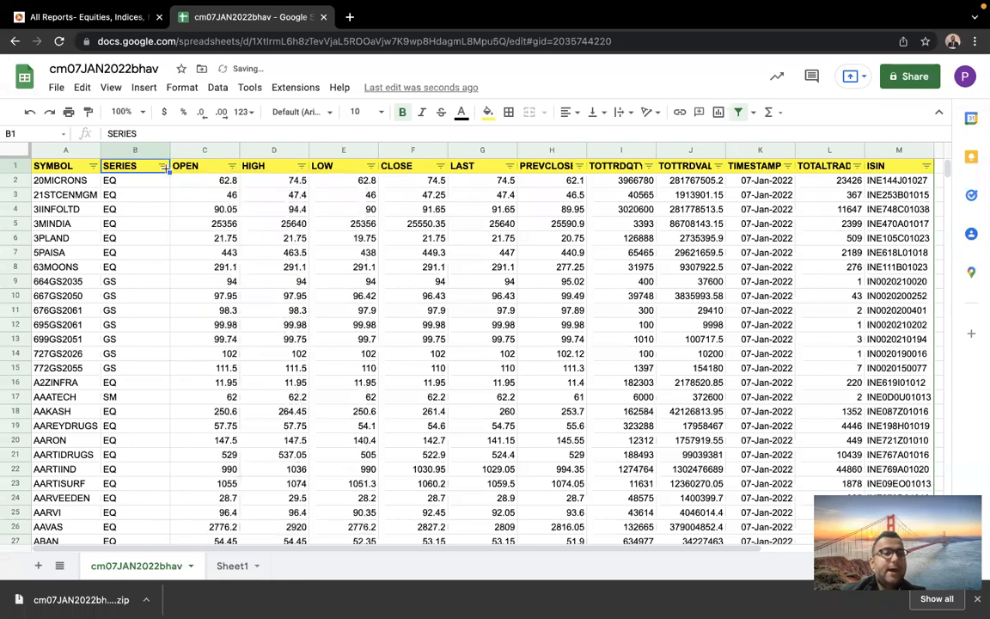
Step: Sort the table by the SERIES column from Z to A and re-sort it from A to Z
left_click(163, 165)
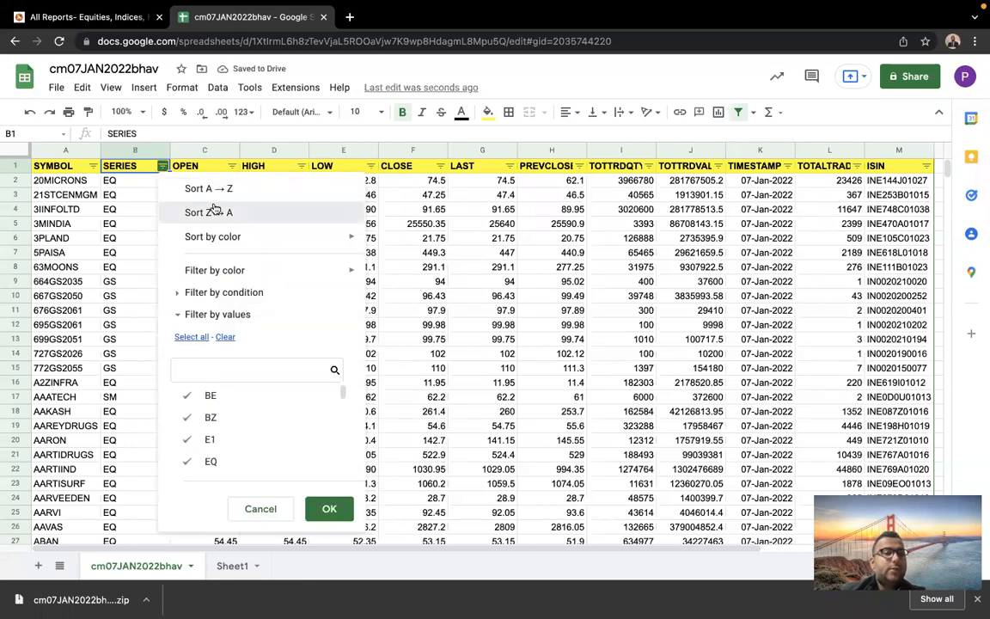
left_click(199, 212)
left_click(162, 165)
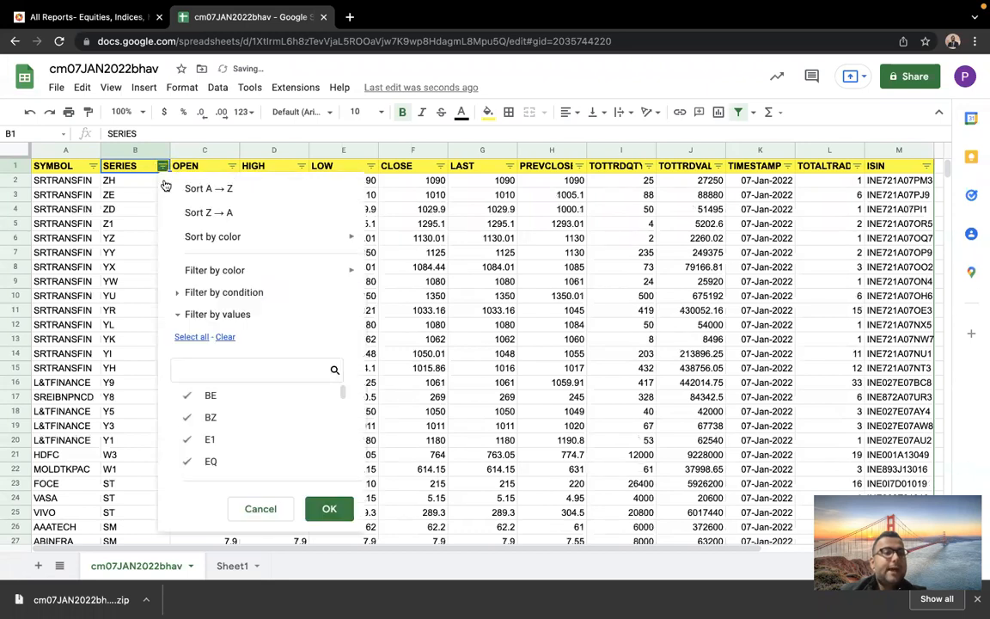
left_click(182, 196)
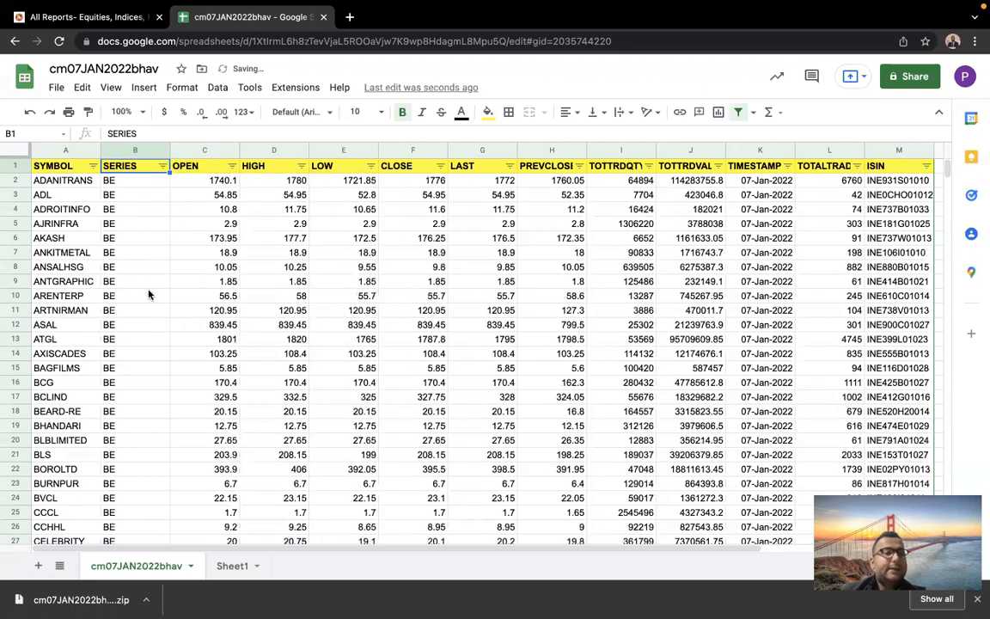
Step: Examine the first BE-series stocks, ADANITRANS, ADL and ADROITINFO, in the SYMBOL column
left_click(78, 184)
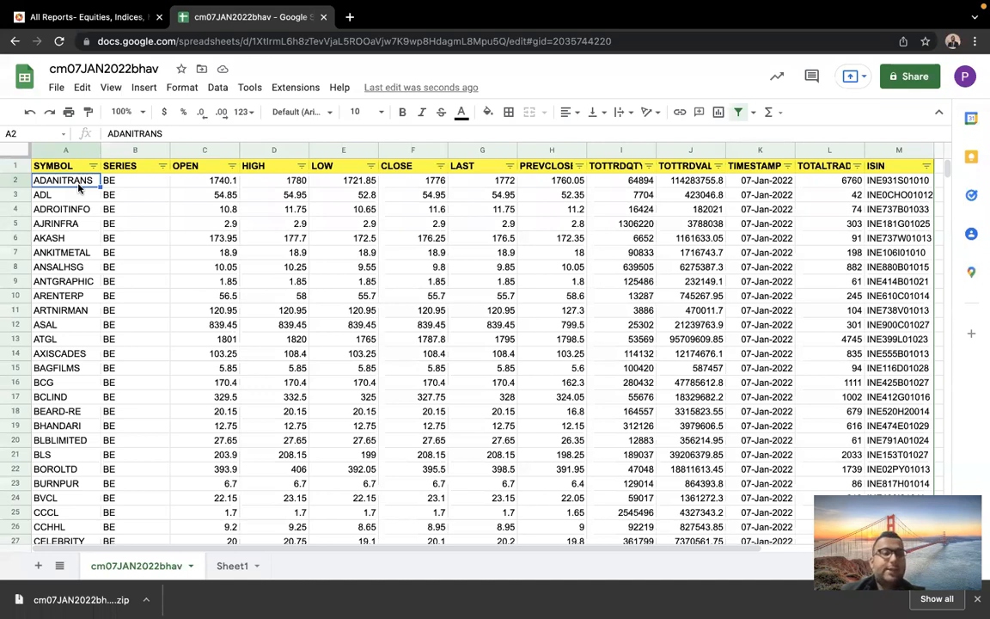
key("Down")
key("Down")
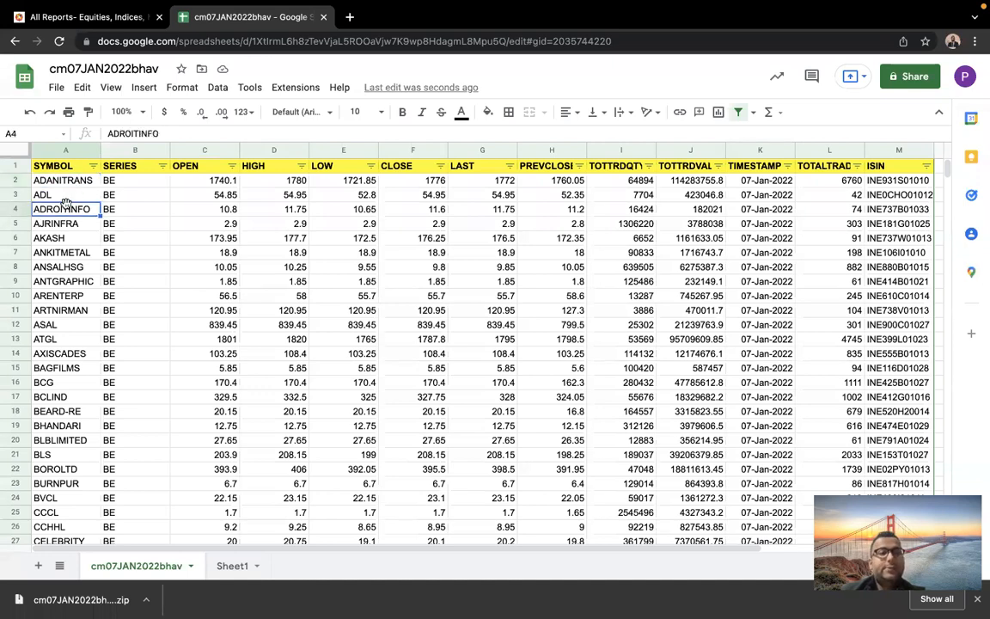
left_click(162, 166)
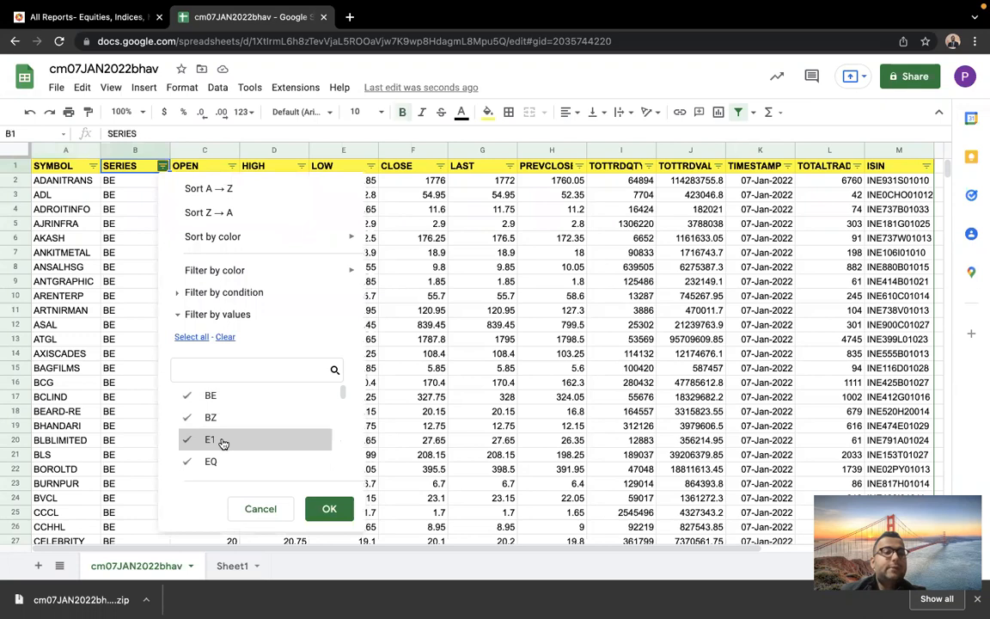
scroll(222, 443, "down", 1)
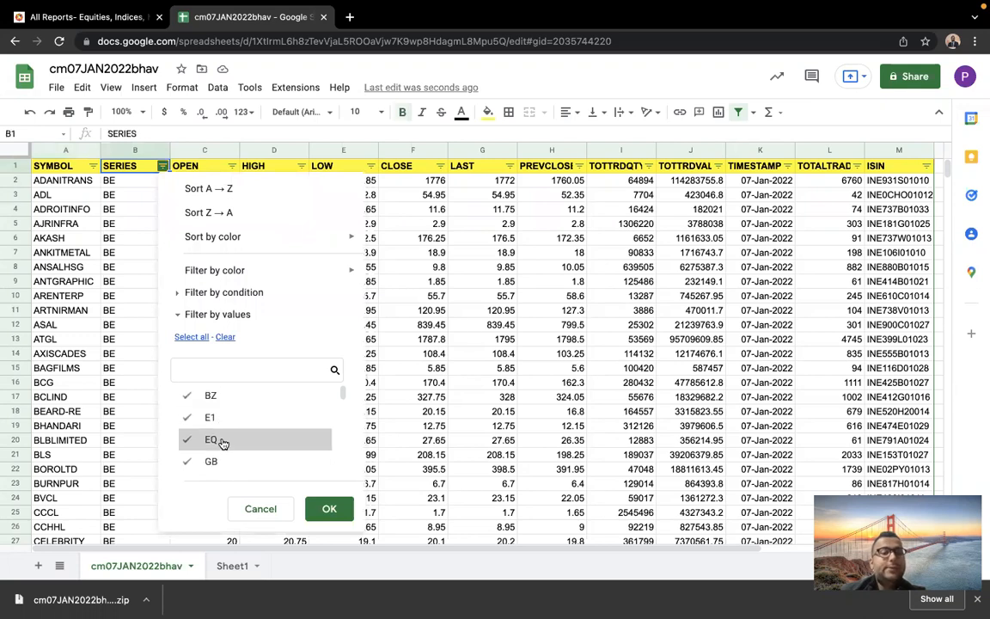
left_click(214, 441)
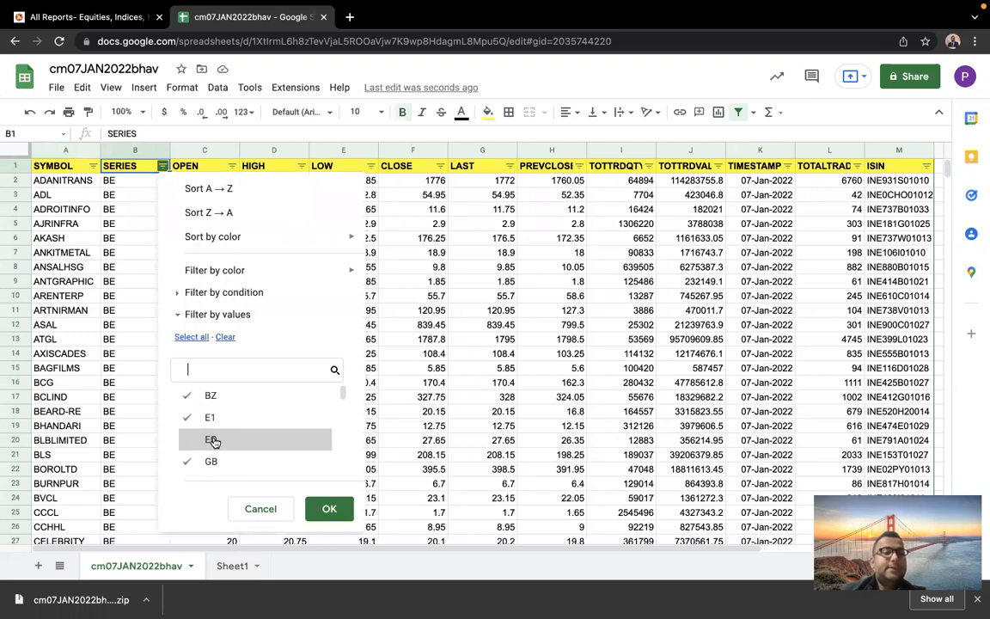
left_click(262, 510)
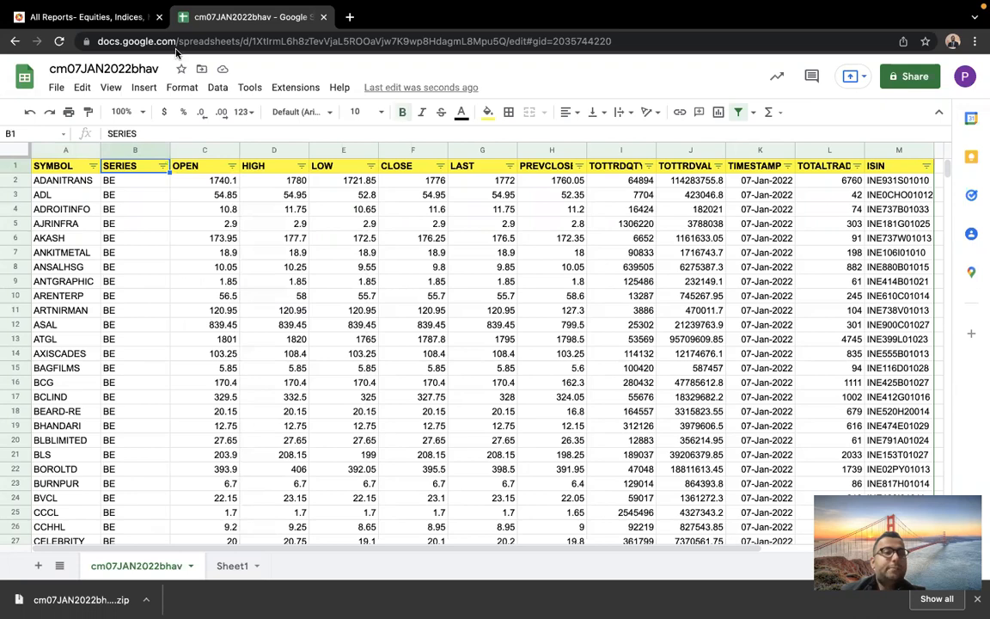
Step: Undo the last two sorts of the table by the SERIES column
left_click(31, 113)
left_click(31, 112)
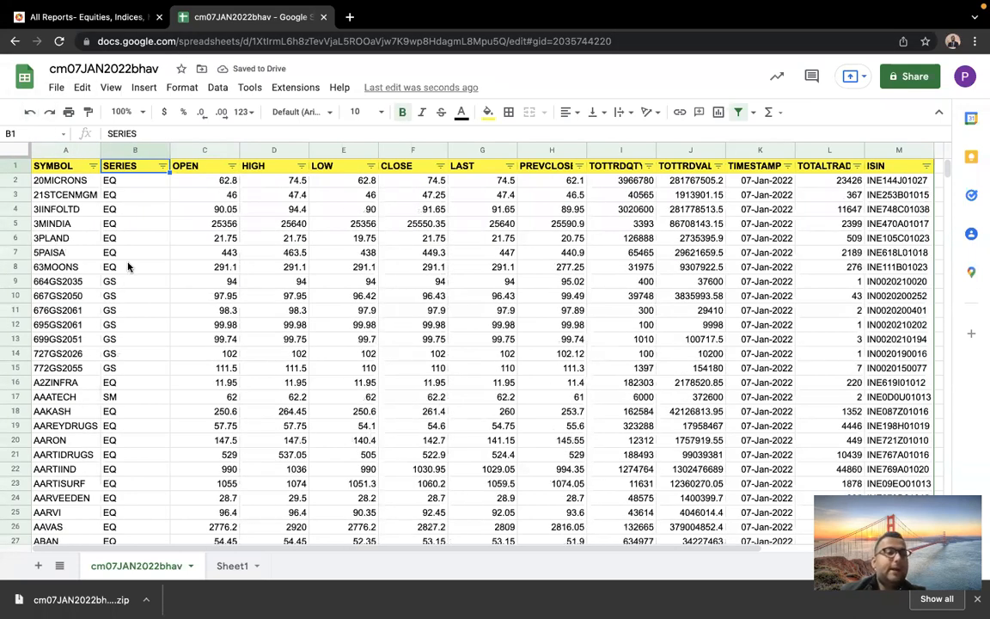
Step: Examine the OPEN, HIGH and LOW columns and the filter values offered for the OPEN column
left_click(213, 171)
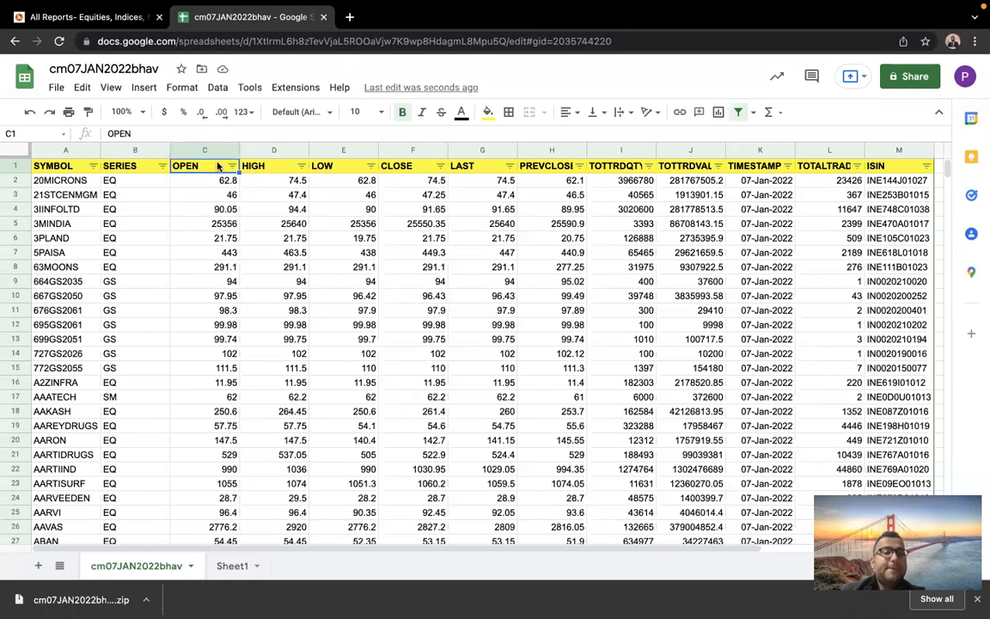
key("Down")
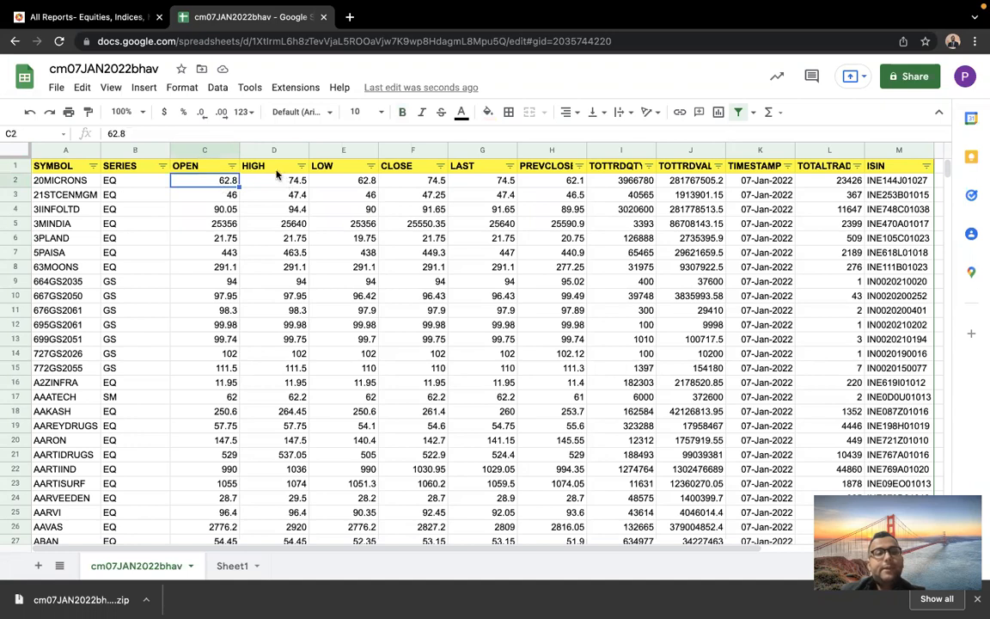
left_click(248, 160)
left_click(248, 173)
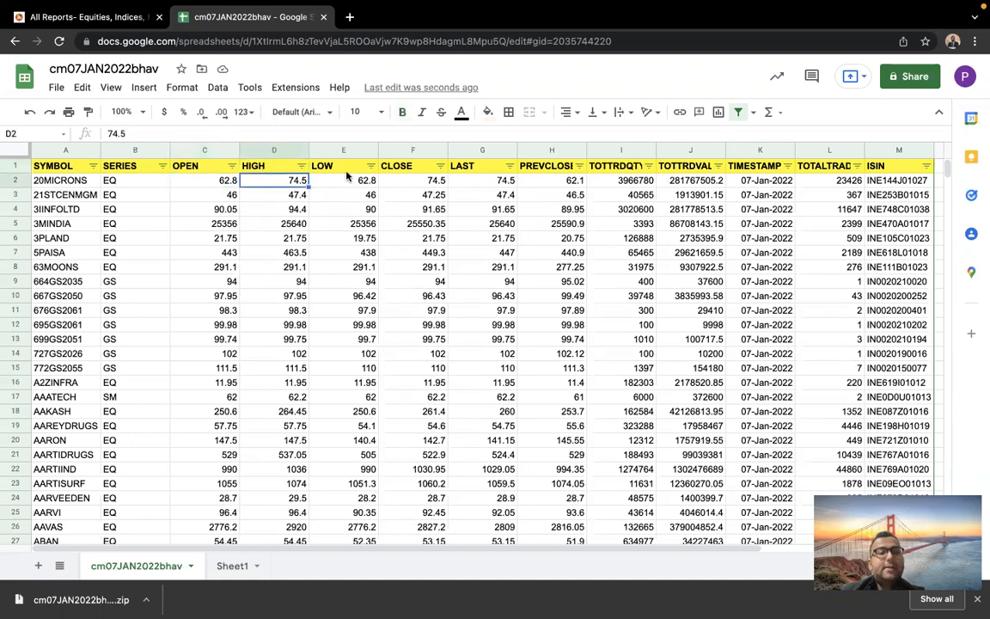
left_click(335, 163)
left_click(234, 167)
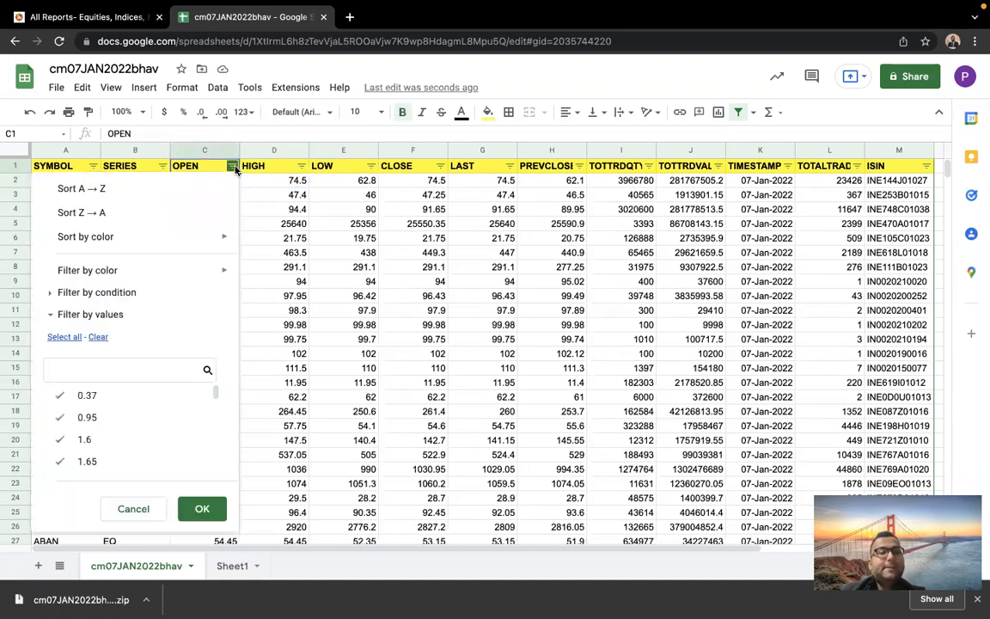
left_click(133, 509)
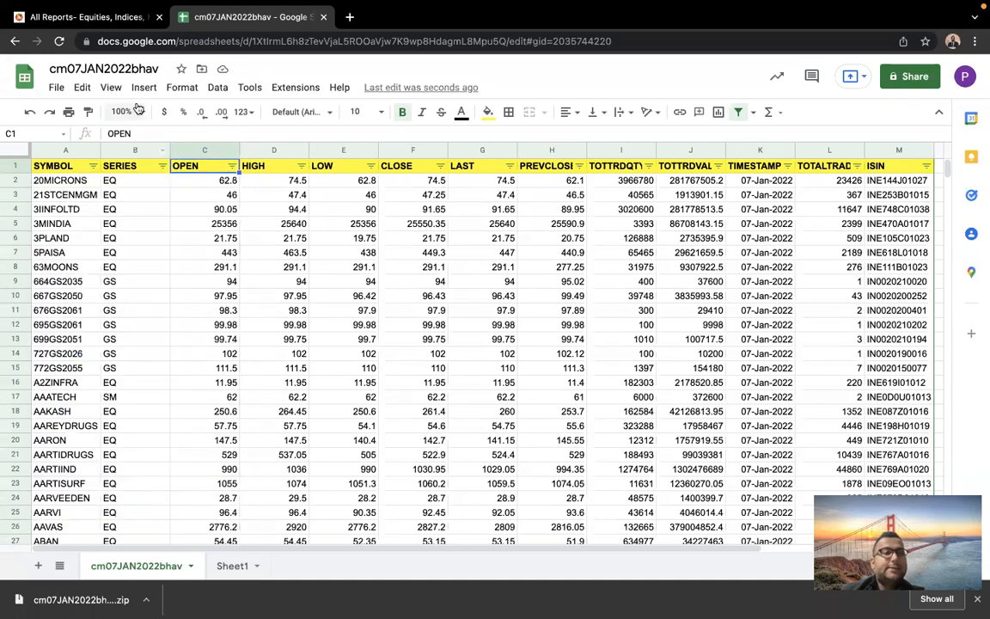
Step: Remove the filter from the table and create it again across all column headings
left_click(218, 87)
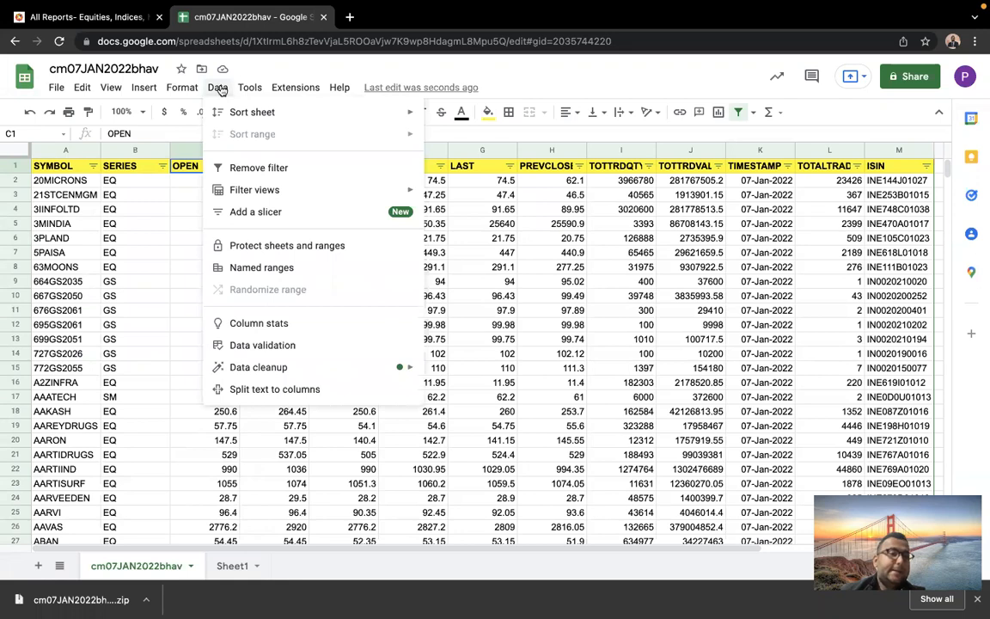
left_click(260, 166)
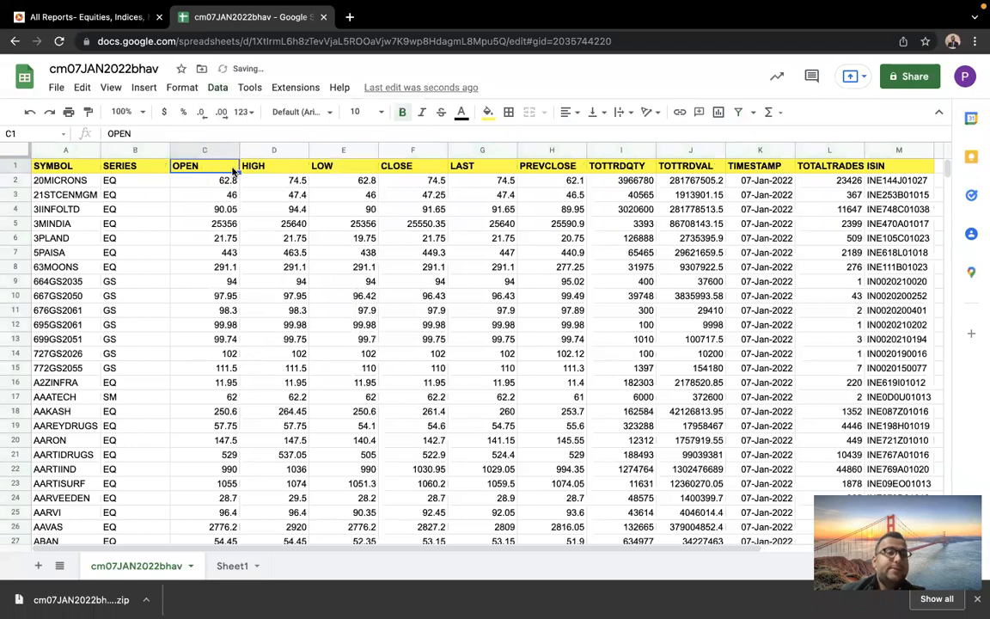
left_click(236, 207)
left_click(230, 165)
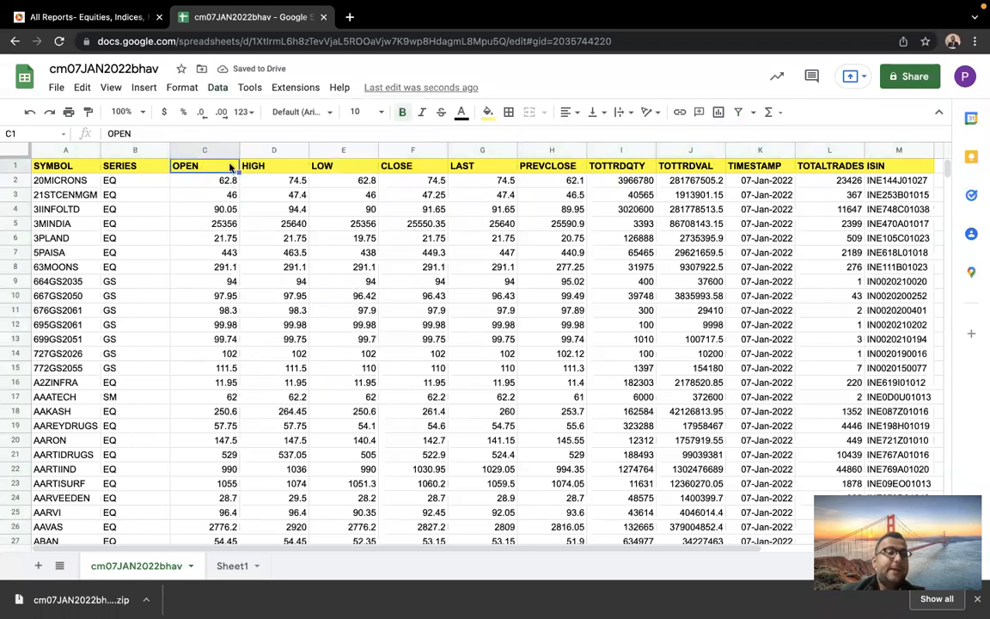
left_click(216, 86)
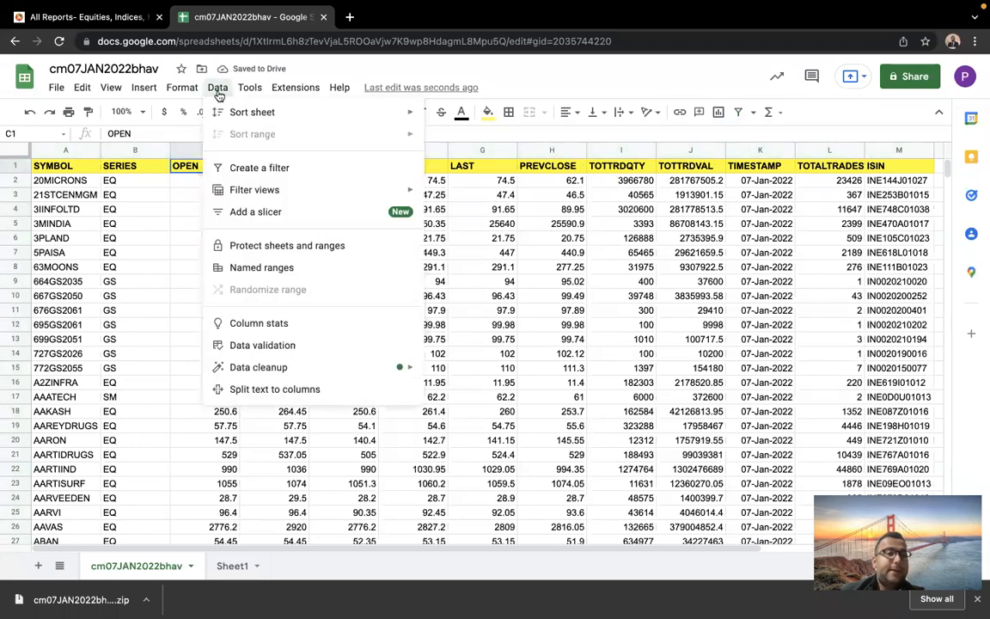
left_click(277, 167)
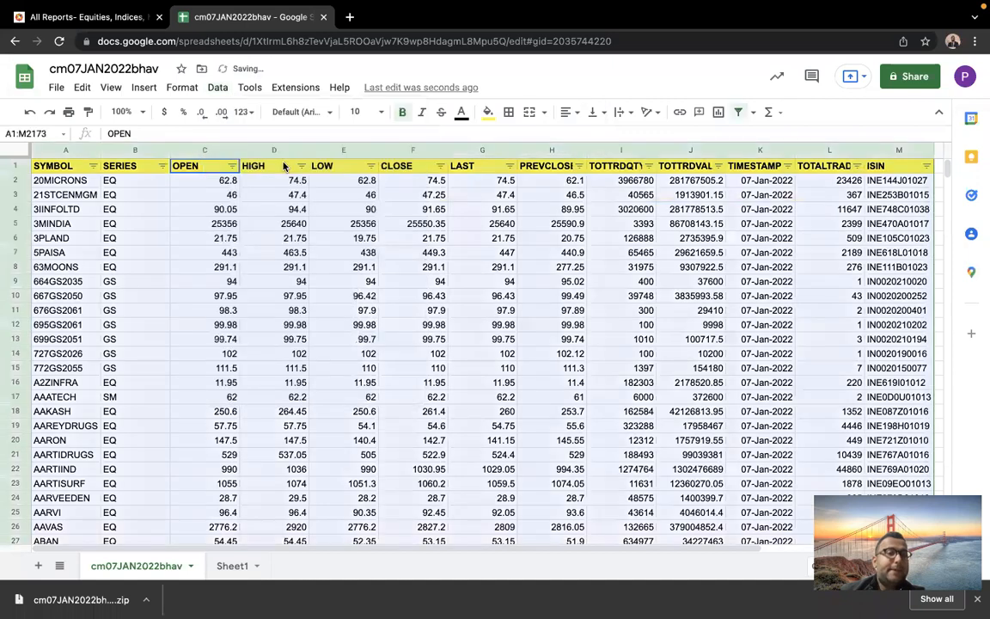
Step: Try to filter the OPEN column by searching its filter values for "boro"
left_click(232, 165)
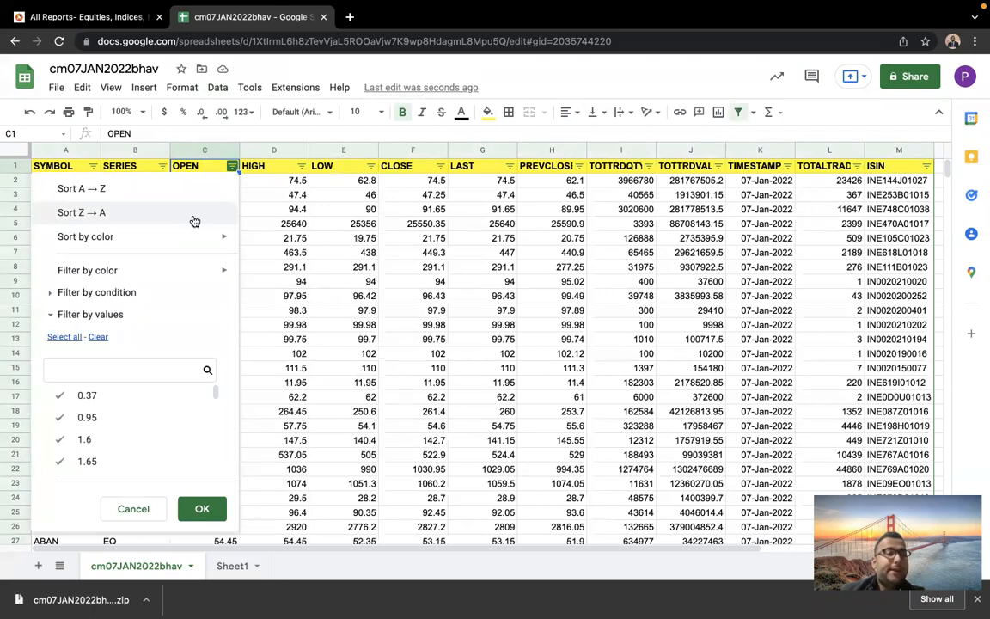
left_click(150, 371)
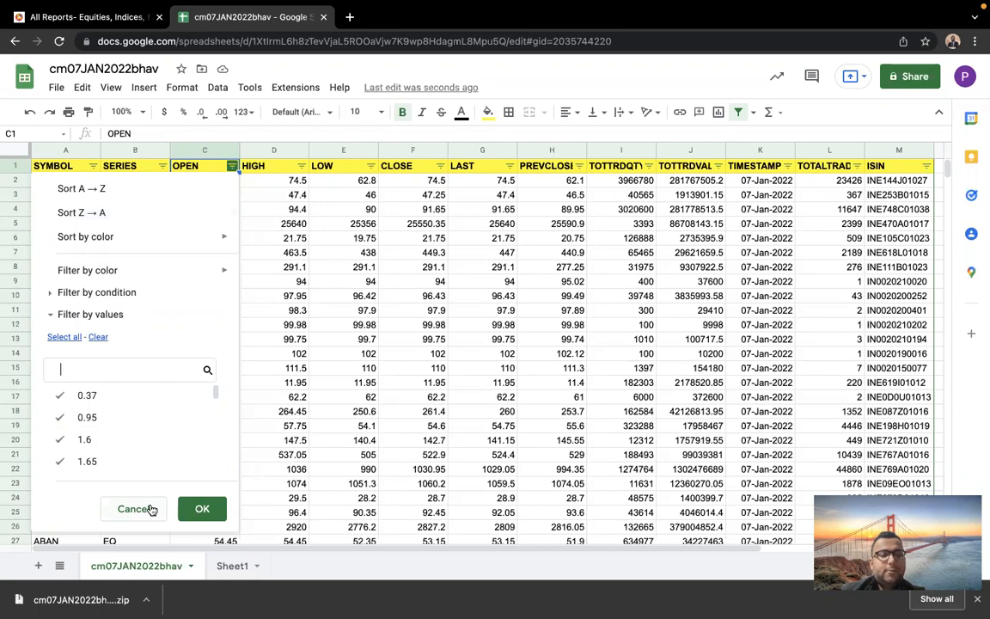
type("boro")
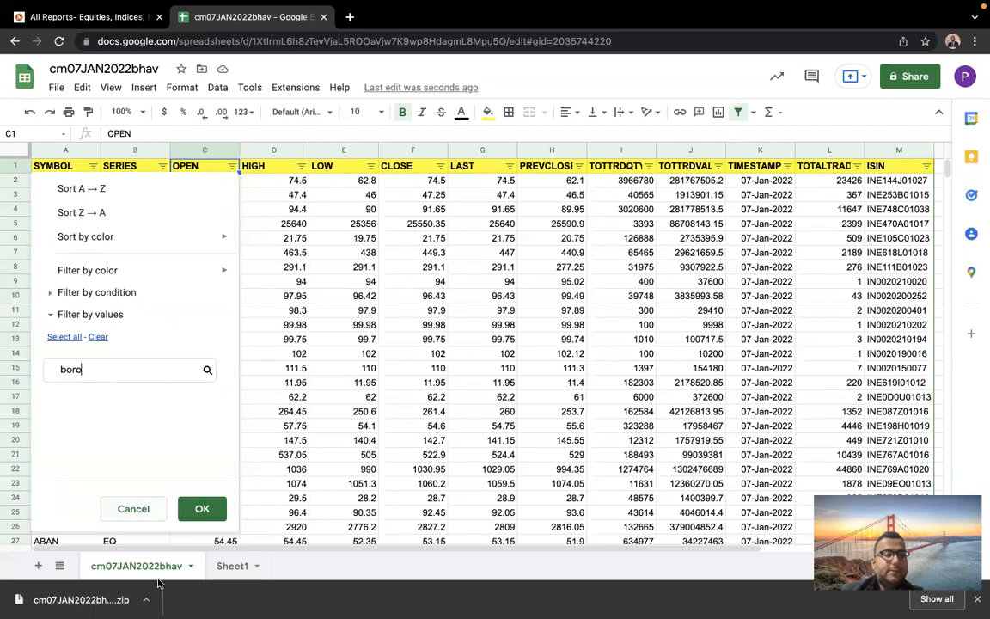
left_click(189, 510)
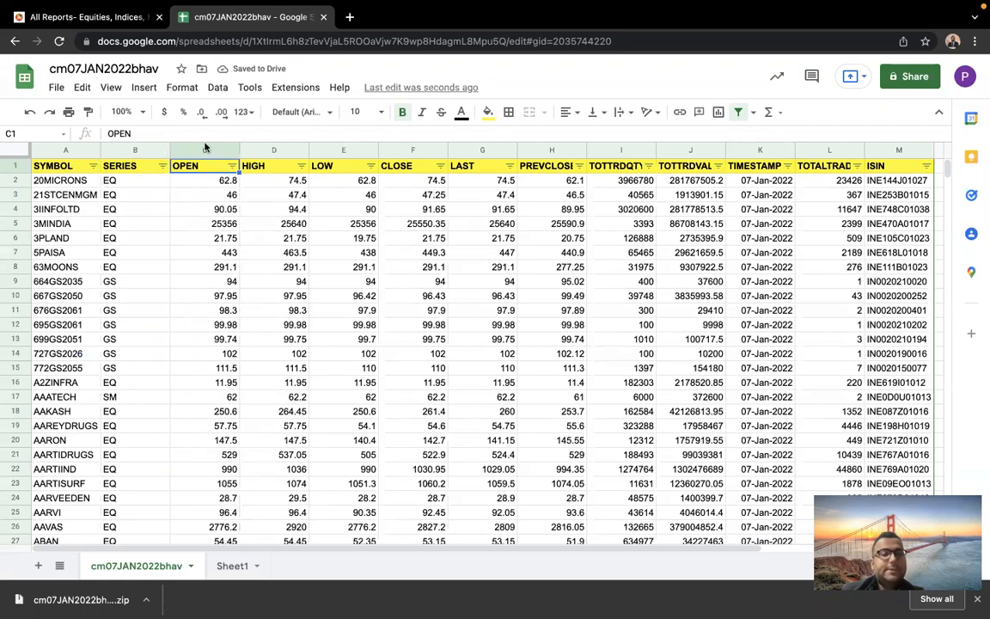
Step: Search the filter values of the SYMBOL column for "boro"
left_click(92, 166)
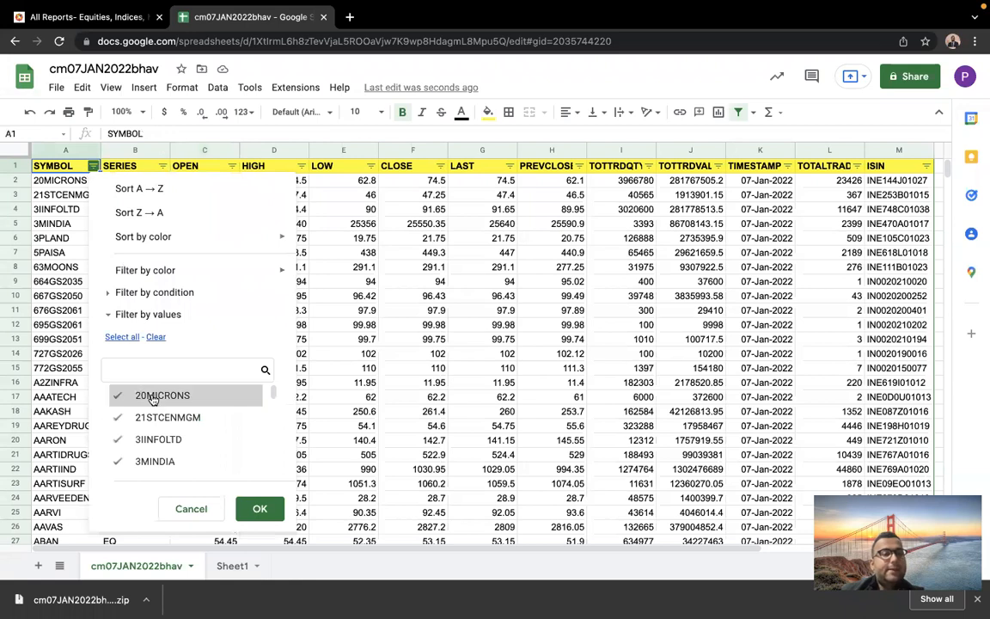
type("bro")
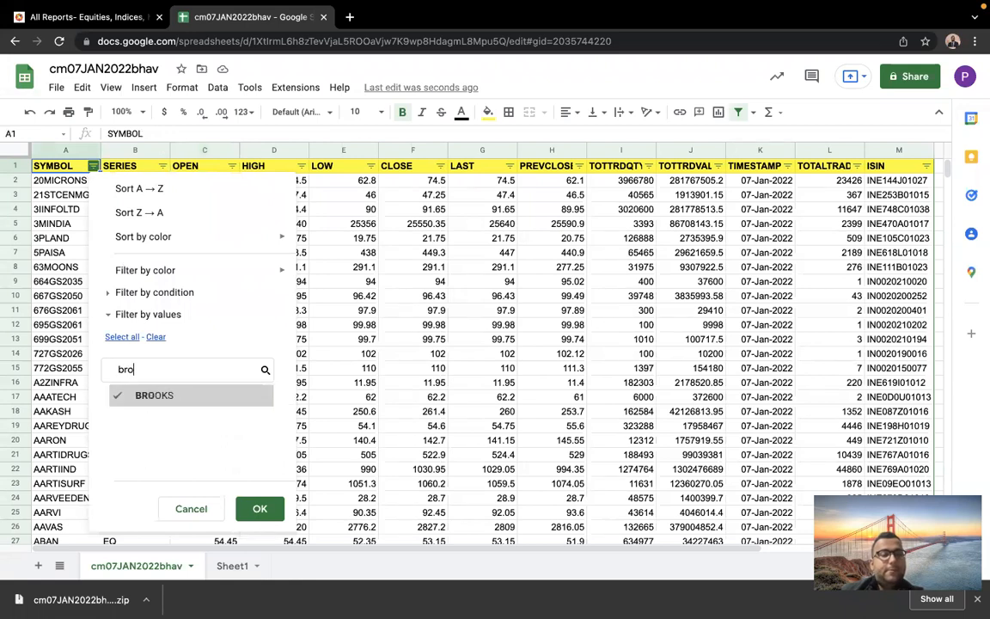
key("BackSpace")
key("BackSpace")
type("e")
key("BackSpace")
type("oro")
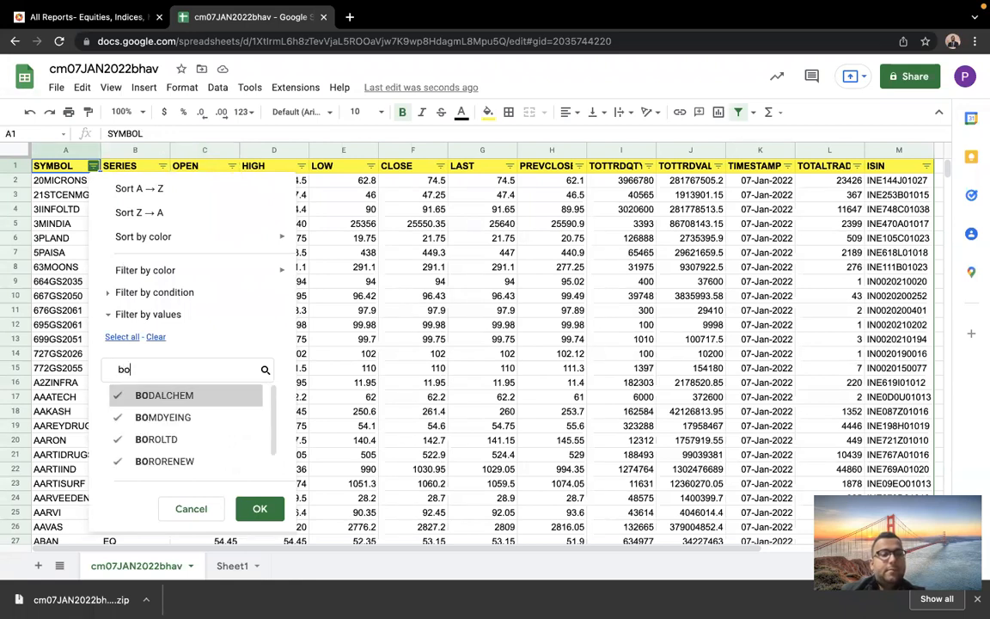
Step: Deselect BOROLTD and BORORENEW in the SYMBOL filter values, select both again and apply the filter
left_click(168, 419)
left_click(167, 425)
left_click(122, 397)
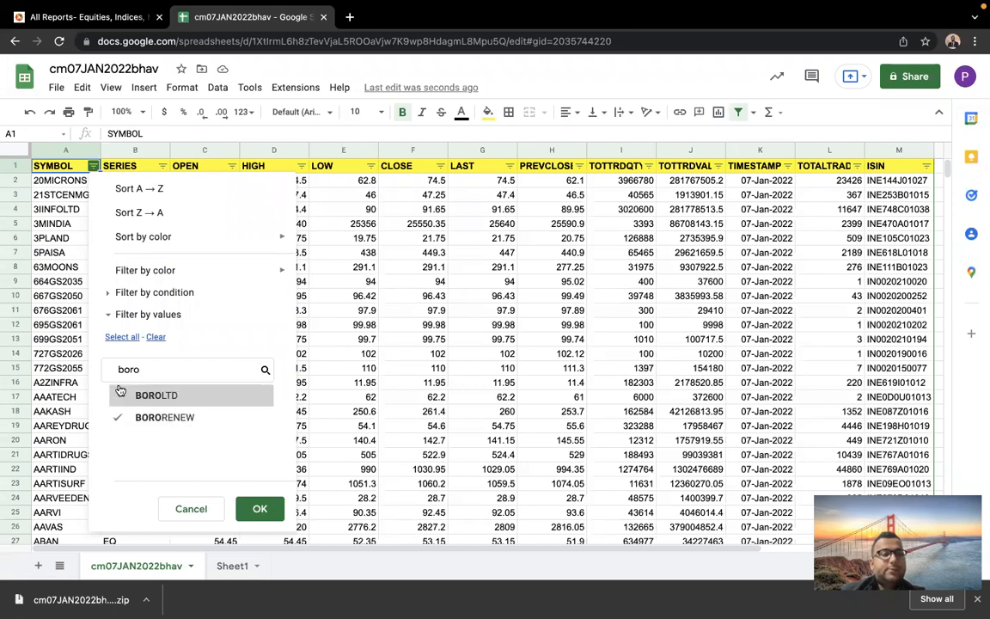
left_click(176, 418)
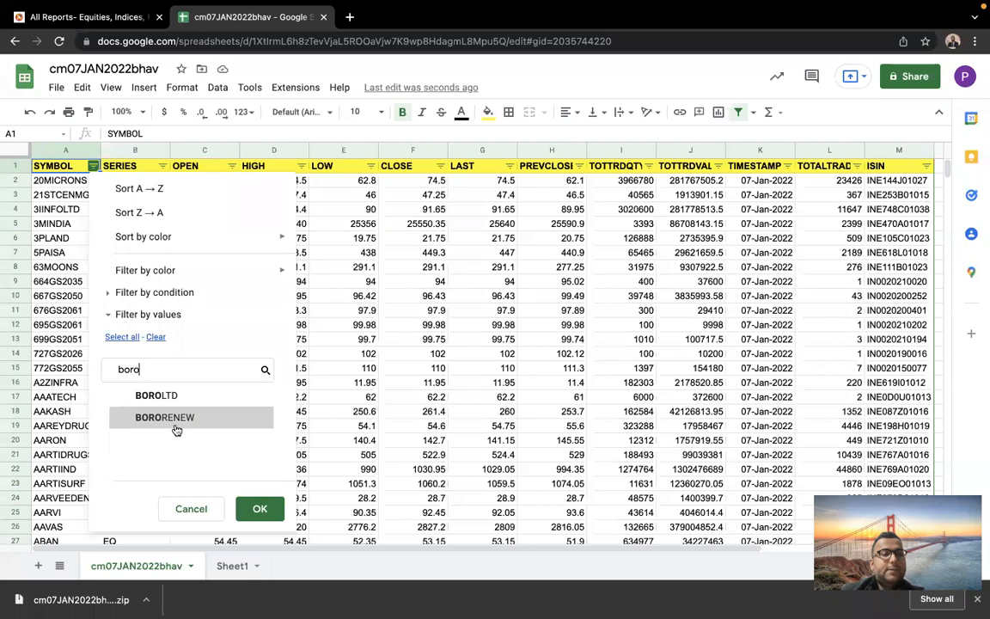
left_click(126, 397)
left_click(141, 418)
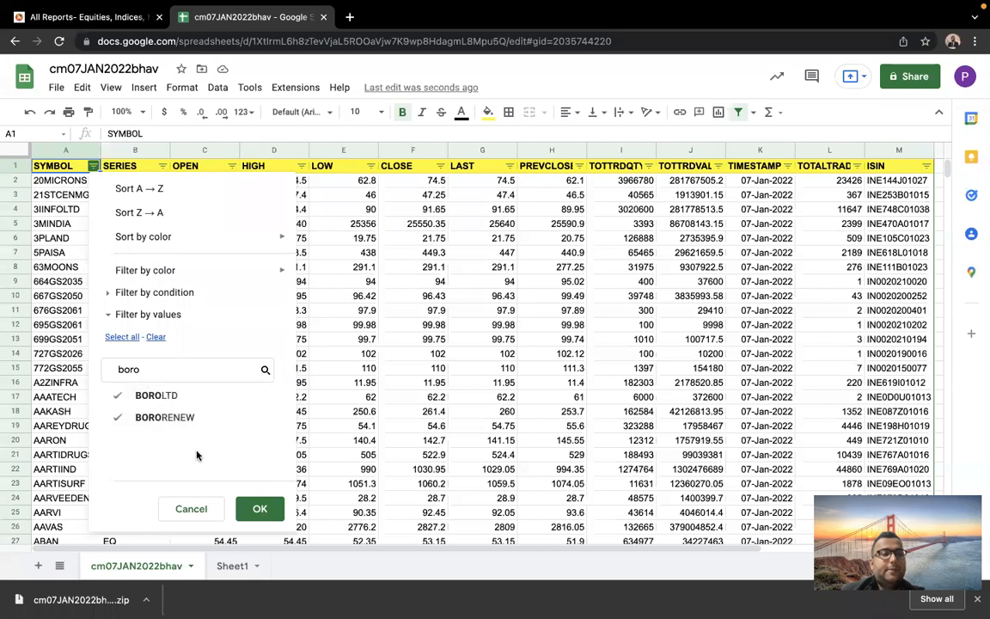
left_click(259, 508)
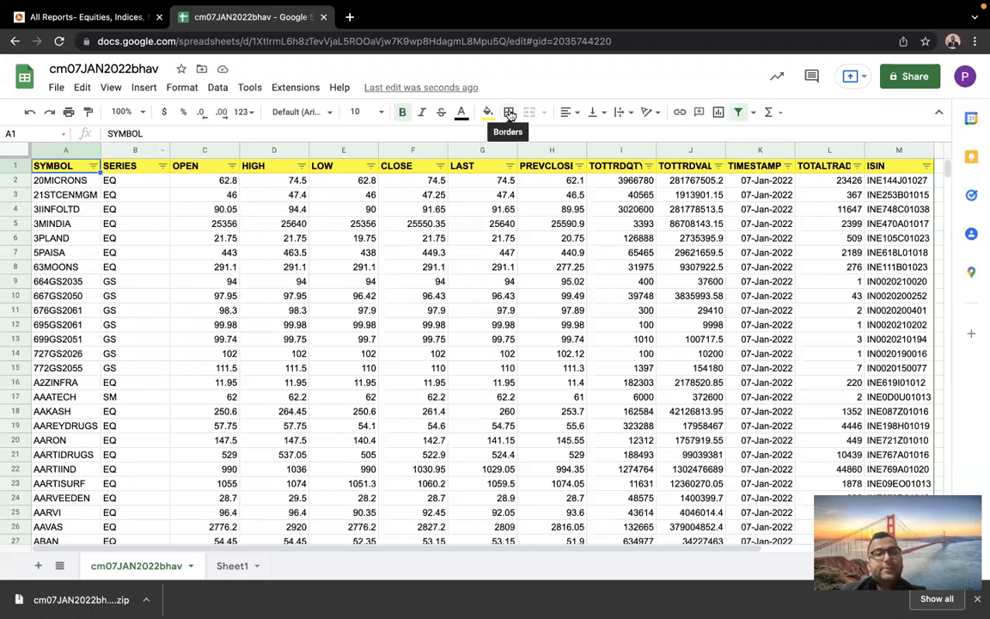
Step: Go through the OPEN, HIGH, LOW, CLOSE and LAST column headings in the header row
left_click(754, 114)
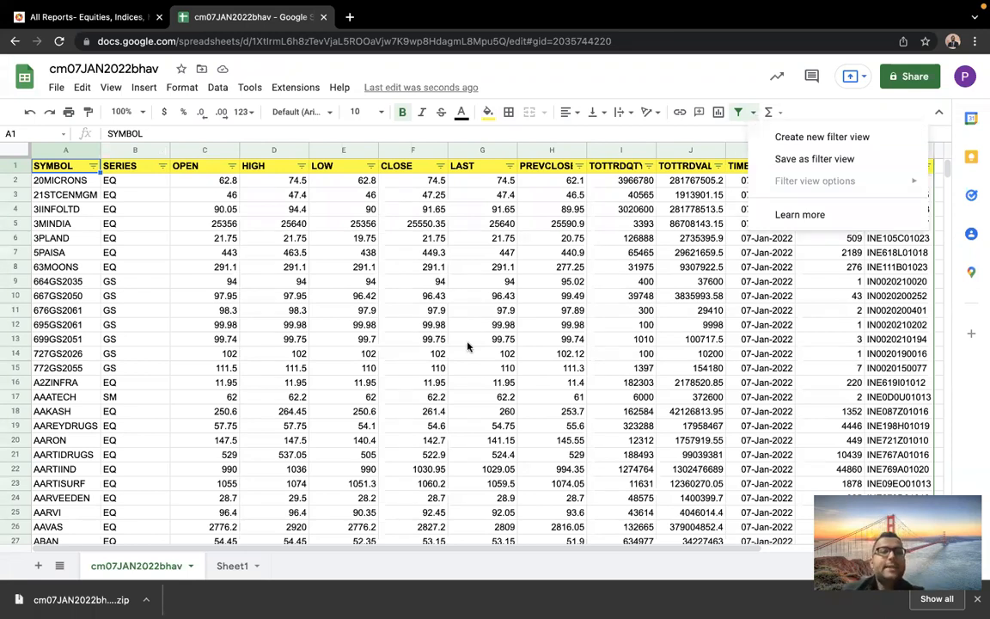
left_click(215, 169)
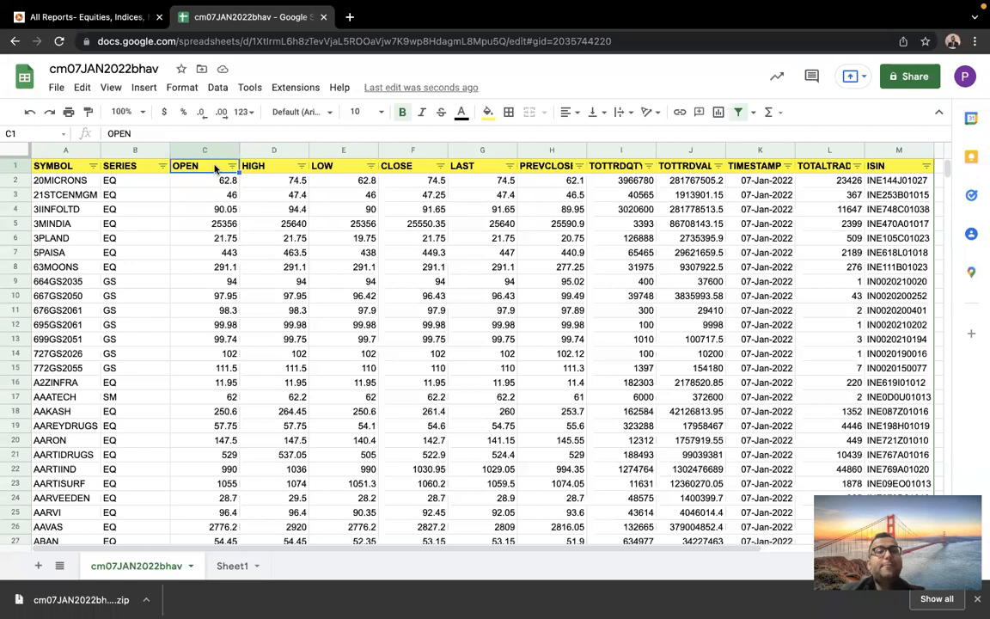
left_click(273, 163)
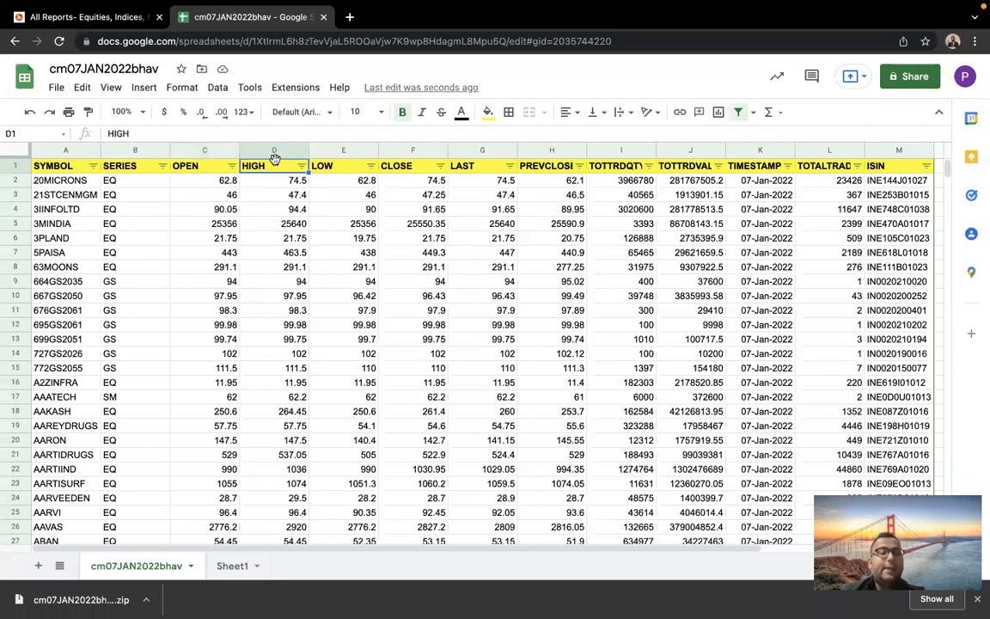
key("Right")
key("Right")
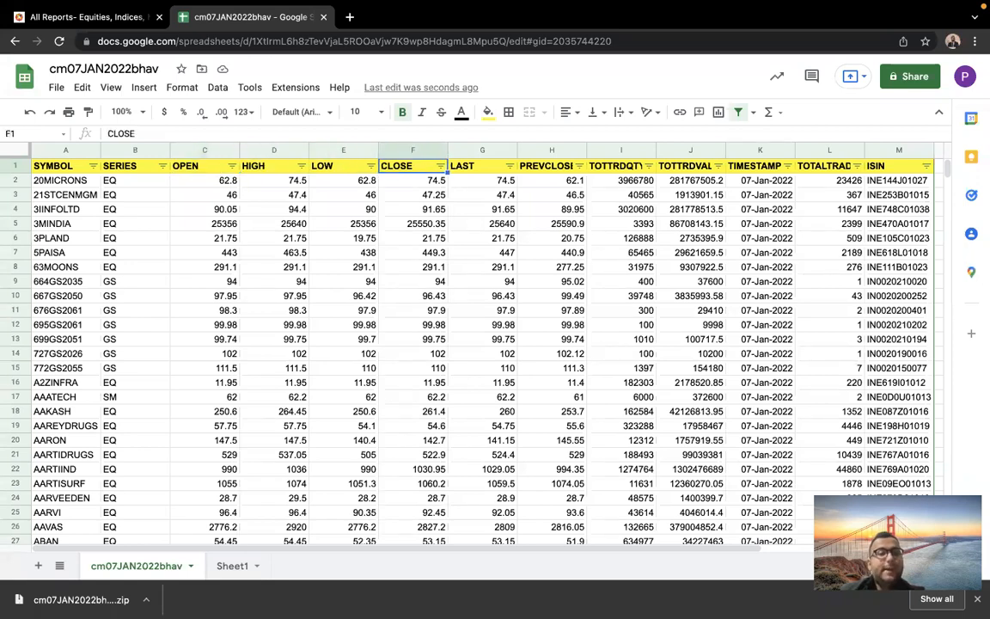
key("Left")
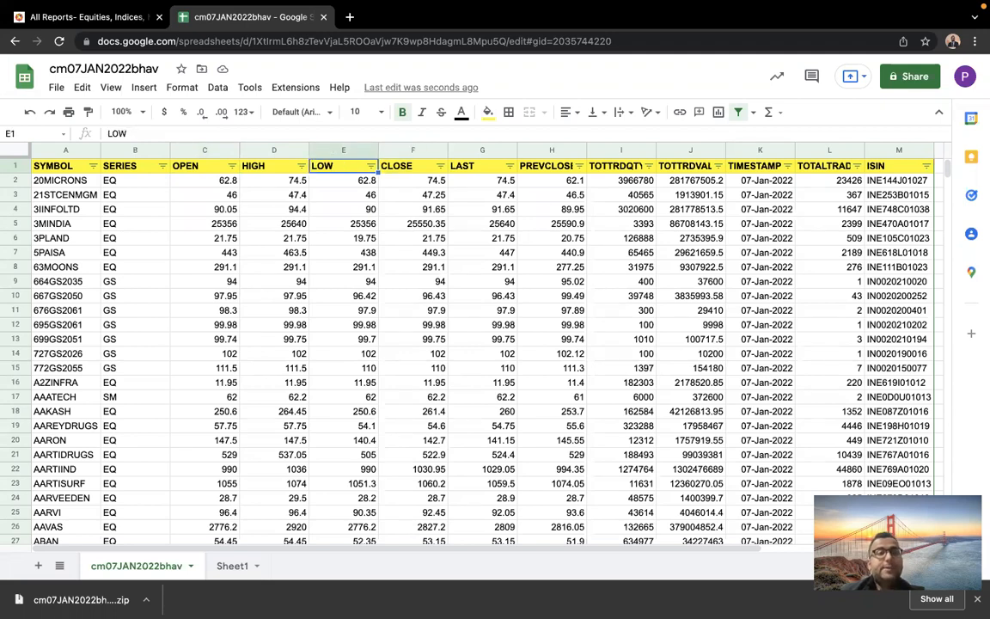
key("Right")
key("Right")
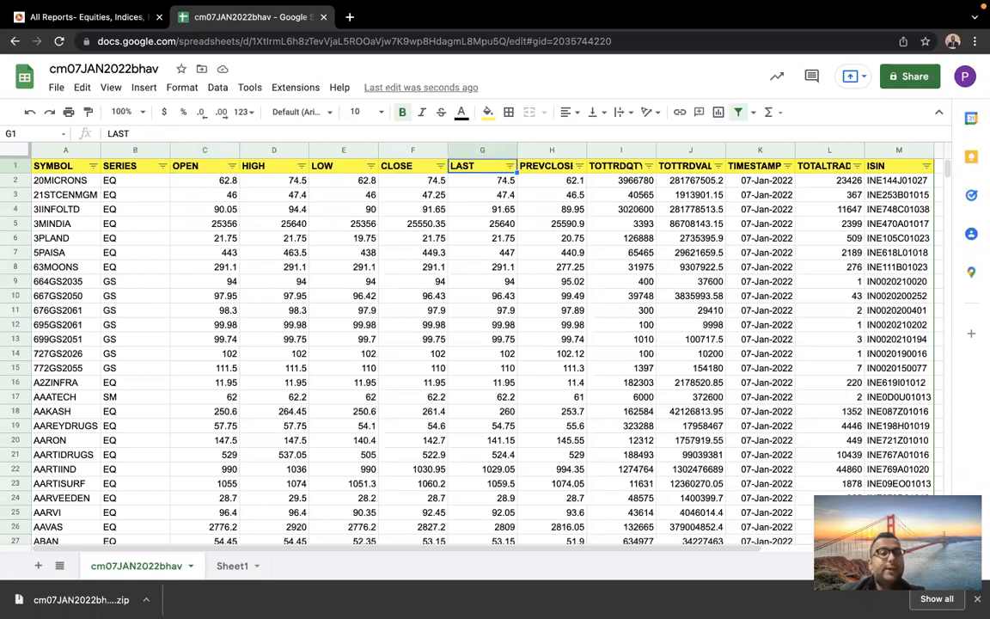
Step: Compare the CLOSE and LAST prices of the first stocks, 20MICRONS and 21STCENMGM
key("Left")
key("Right")
key("Down")
key("Left")
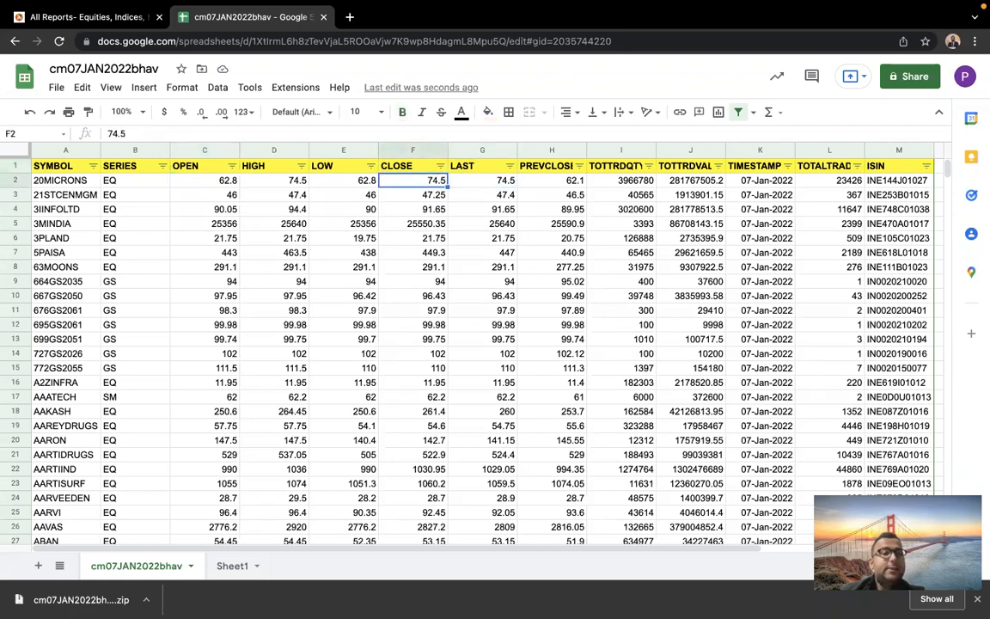
key("Up")
key("Right")
key("Down")
key("Down")
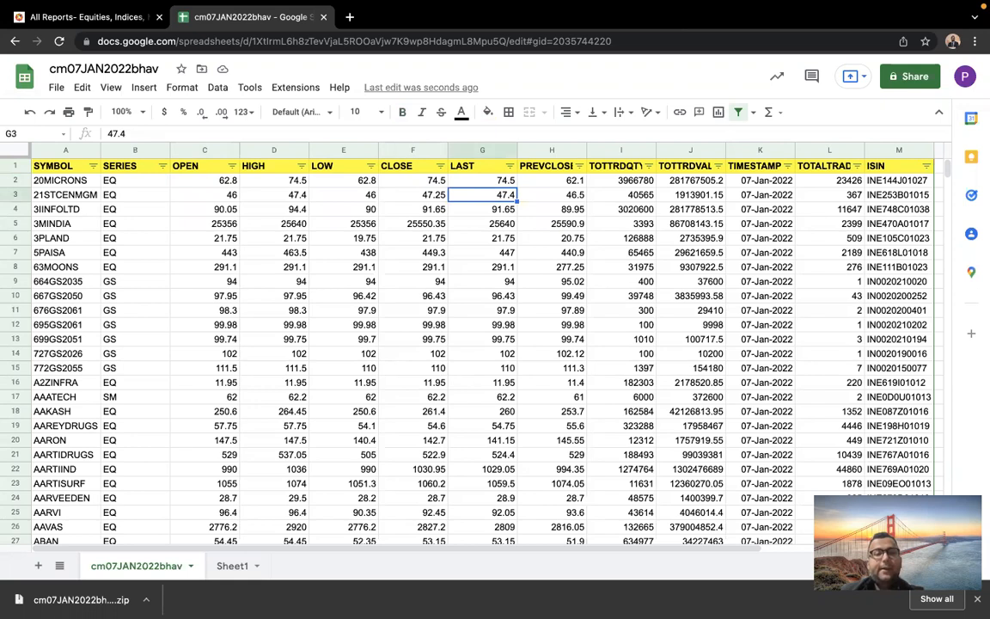
Step: Examine the previous close values in the PREVCLOSE column and the TOTTRDQTY column heading
key("Right")
key("Down")
key("Up")
key("Right")
key("Up")
key("Up")
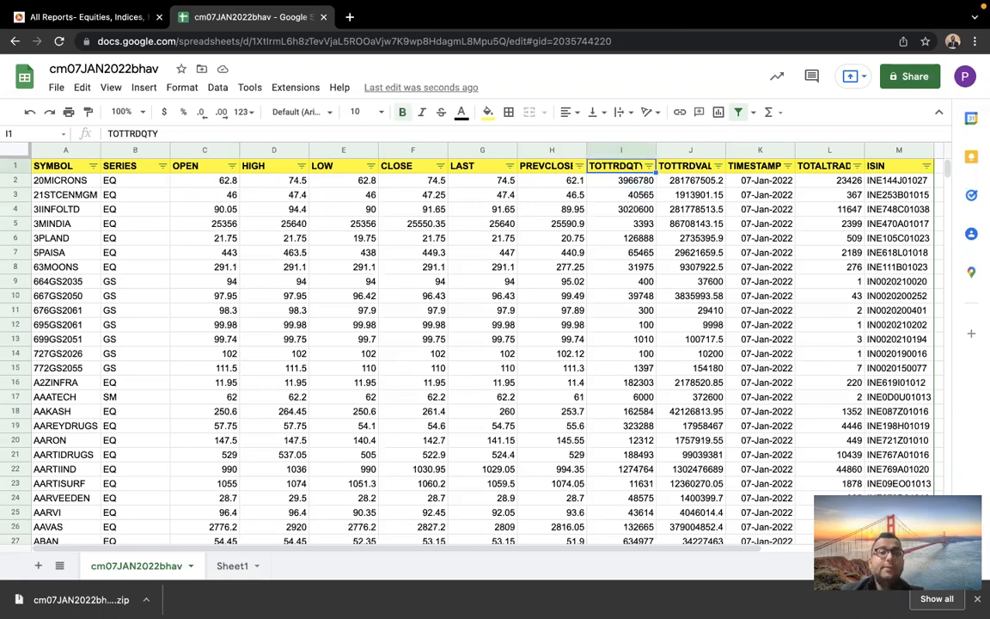
Step: Examine the TOTTRDVAL heading and the traded quantity, traded value and timestamp of the first stock, 20MICRONS
key("Right")
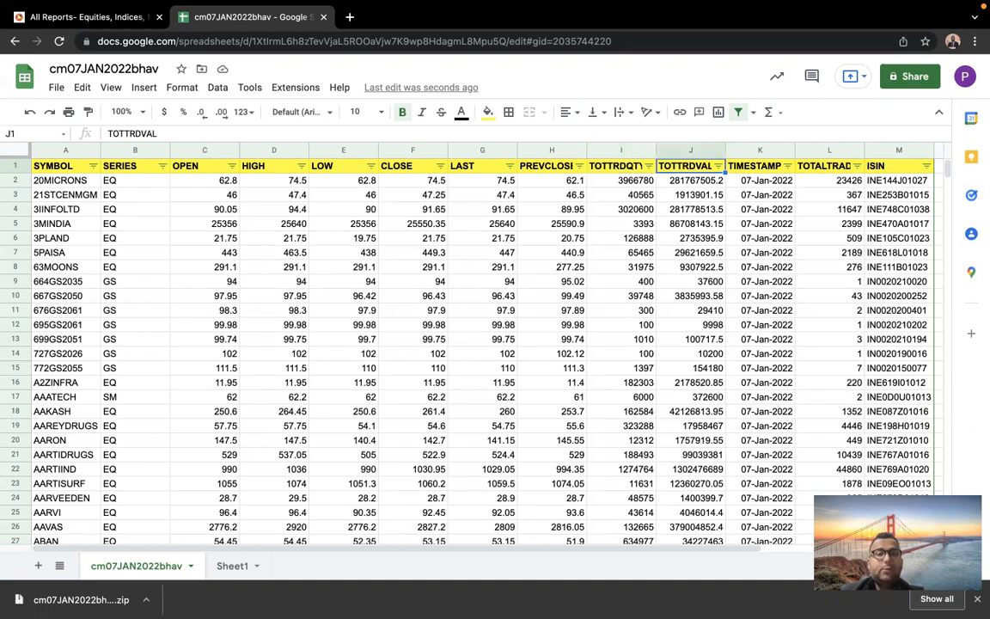
left_click(635, 181)
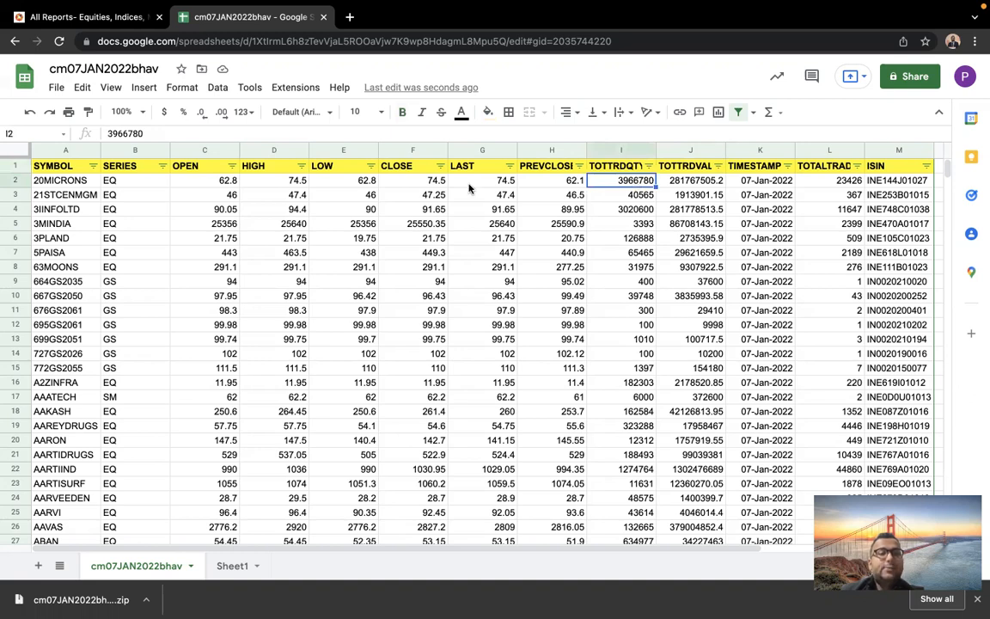
left_click(680, 181)
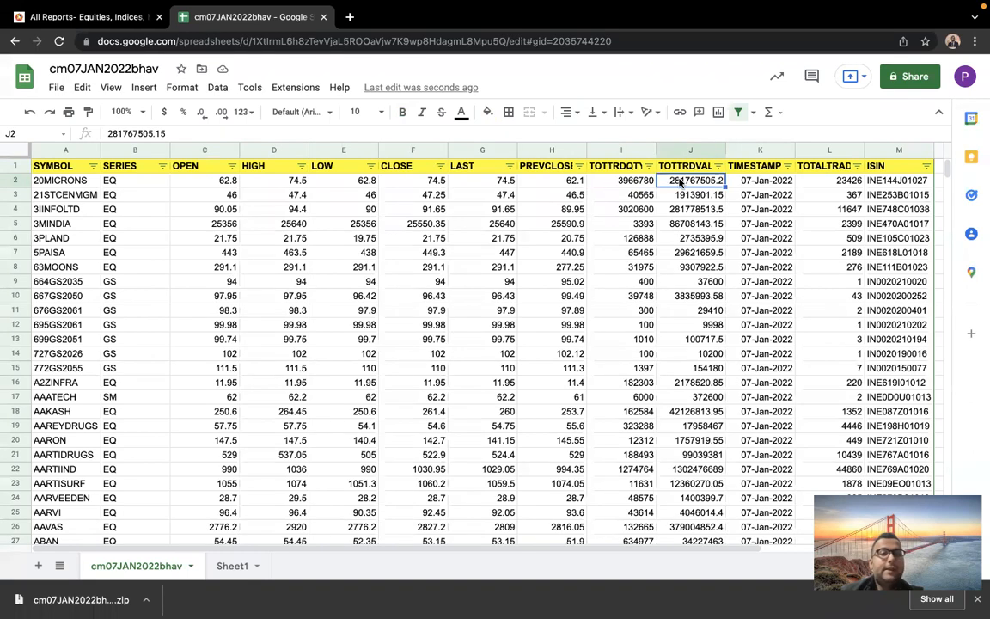
key("Right")
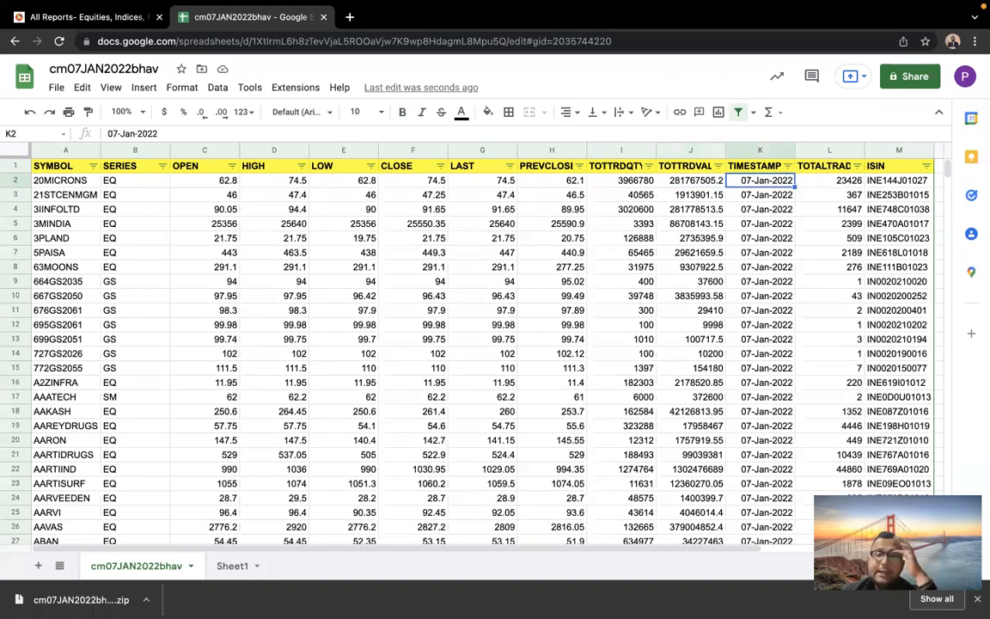
Step: Examine the TOTALTRADES column heading and the number of trades for 20MICRONS
key("Right")
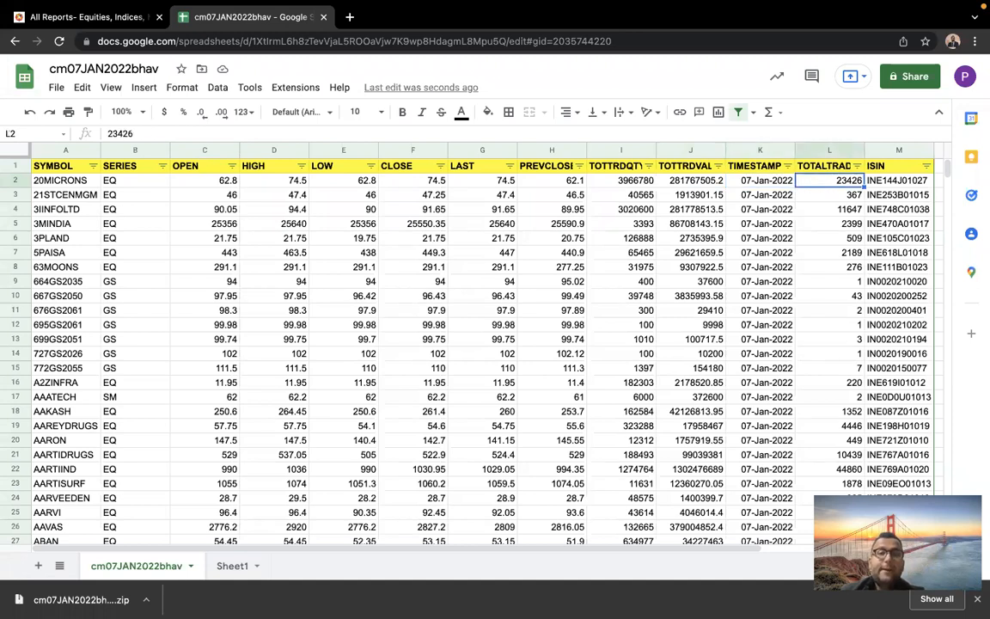
left_click(828, 166)
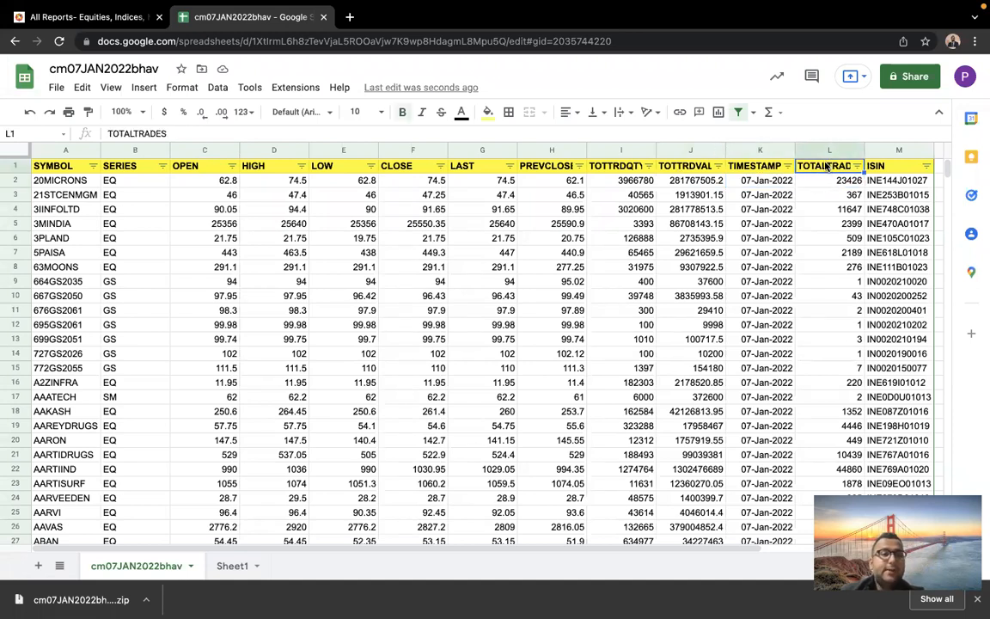
left_click(818, 185)
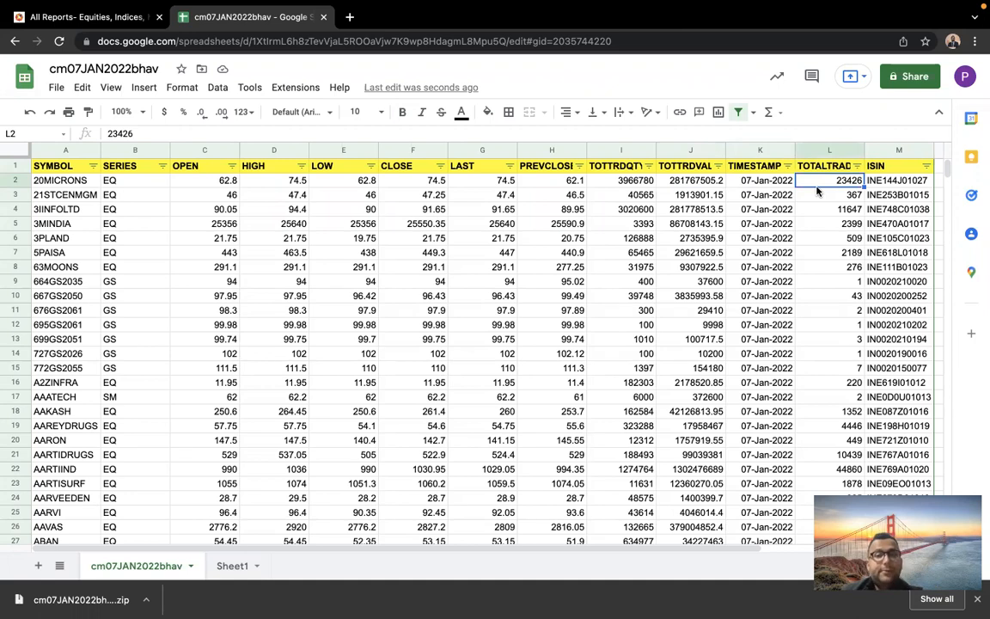
Step: Compare the TOTALTRADES values of the stocks from ABBOTINDIA to ABFRL
scroll(754, 278, "down", 1)
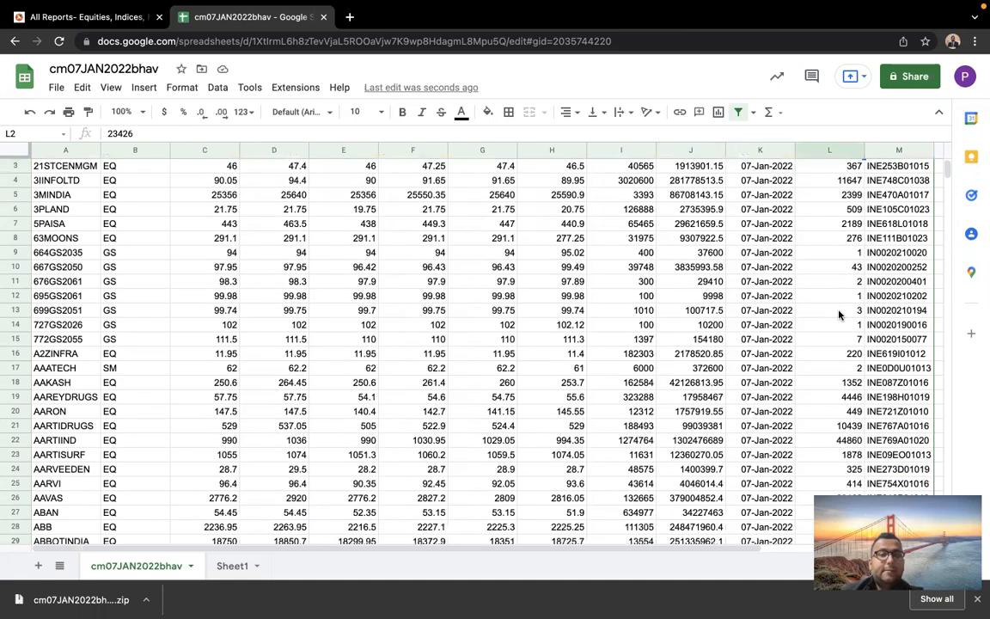
scroll(202, 399, "down", 4)
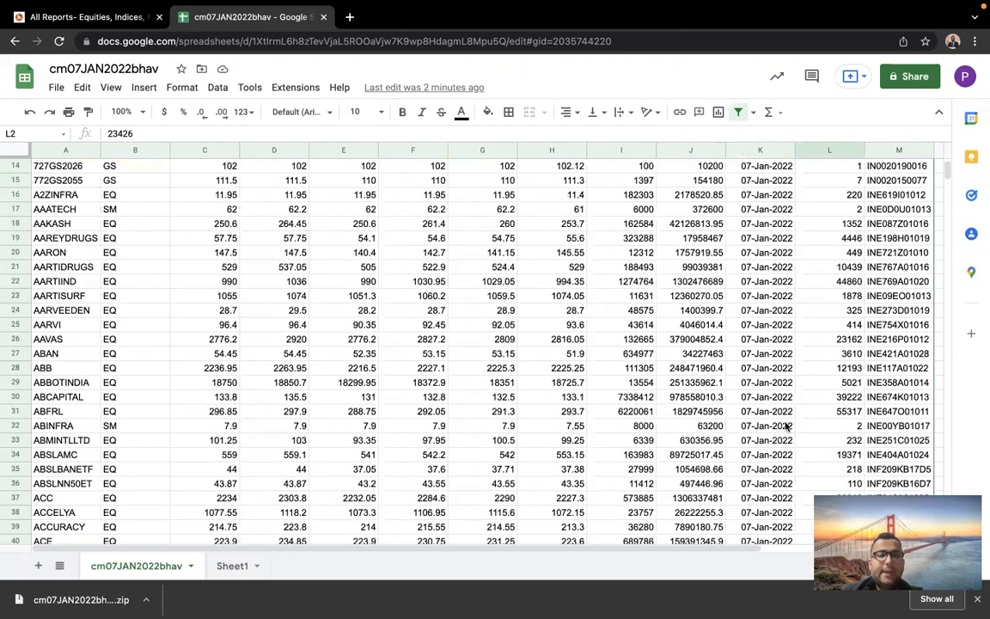
left_click(843, 395)
left_click(840, 386)
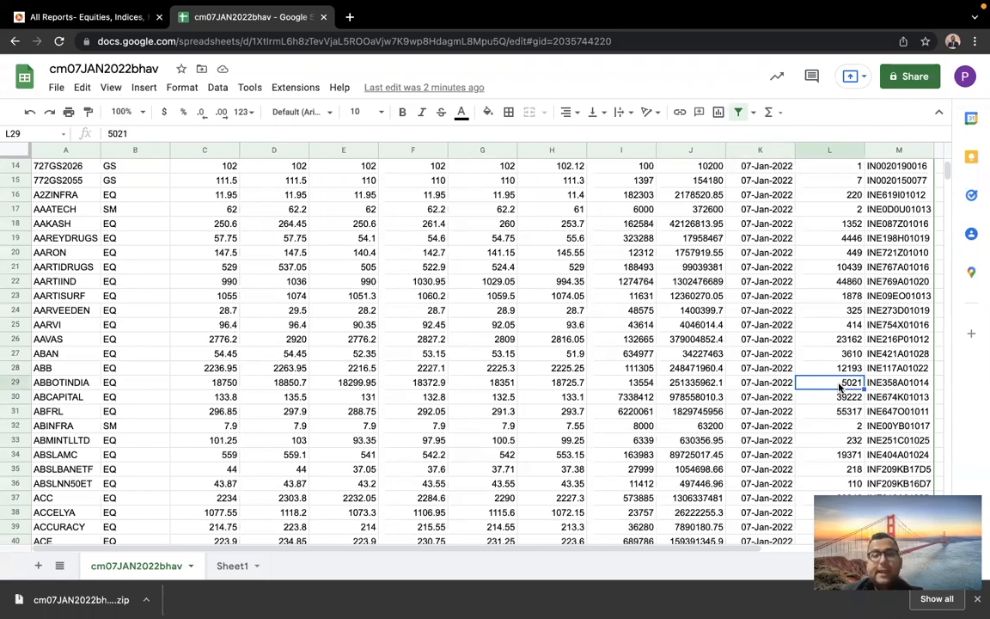
key("Down")
key("Down")
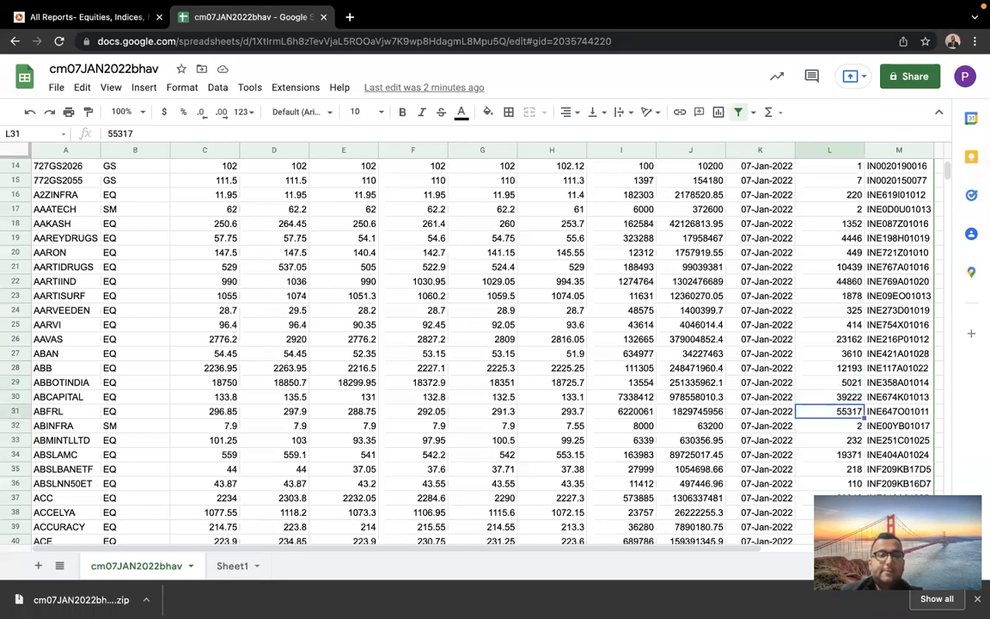
Step: Go back up the TOTALTRADES column to the first stocks and examine the number of trades for 3MINDIA
key("Up")
key("Up")
key("Up")
key("Up")
key("Up")
key("Up")
key("Up")
key("Up")
key("Up")
key("Up")
key("Up")
key("Up")
key("Up")
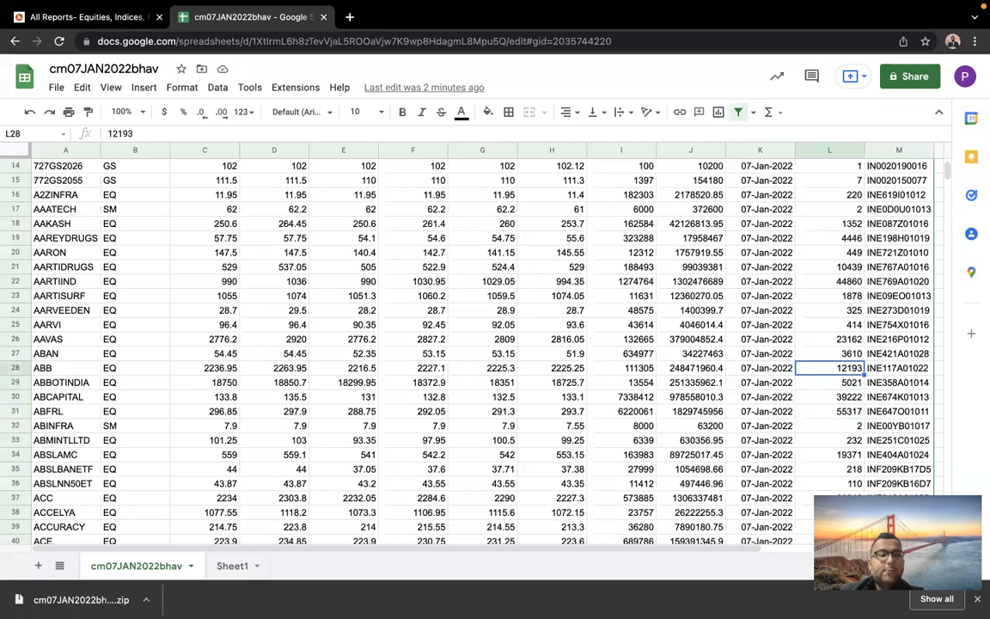
key("Up")
key("Up")
key("Up")
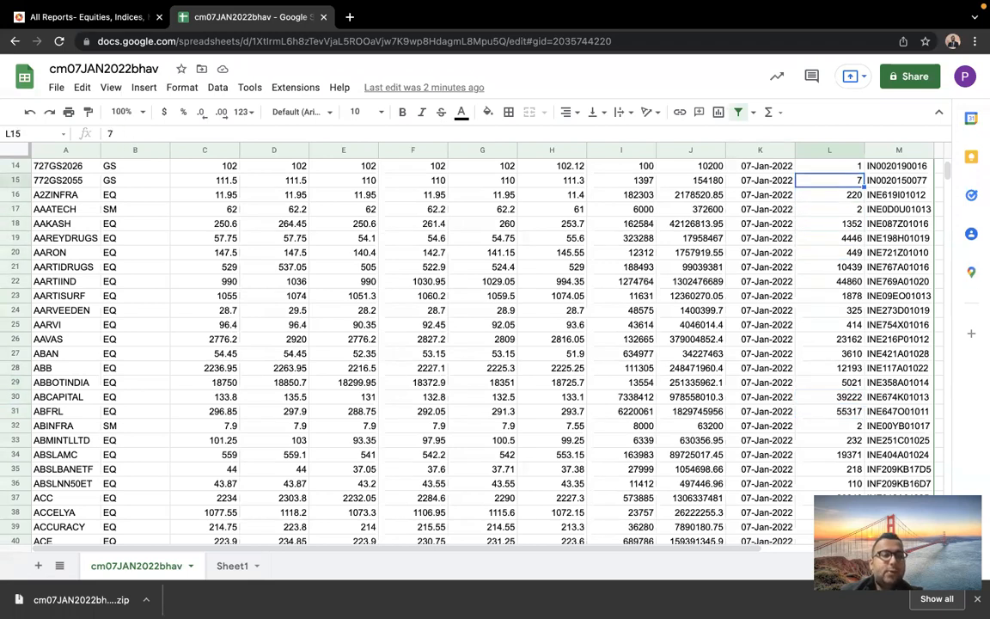
key("Up")
key("Up")
key("Up")
key("Up")
key("Up")
key("Up")
key("Up")
key("Up")
key("Up")
key("Up")
key("Up")
key("Up")
key("Up")
key("Up")
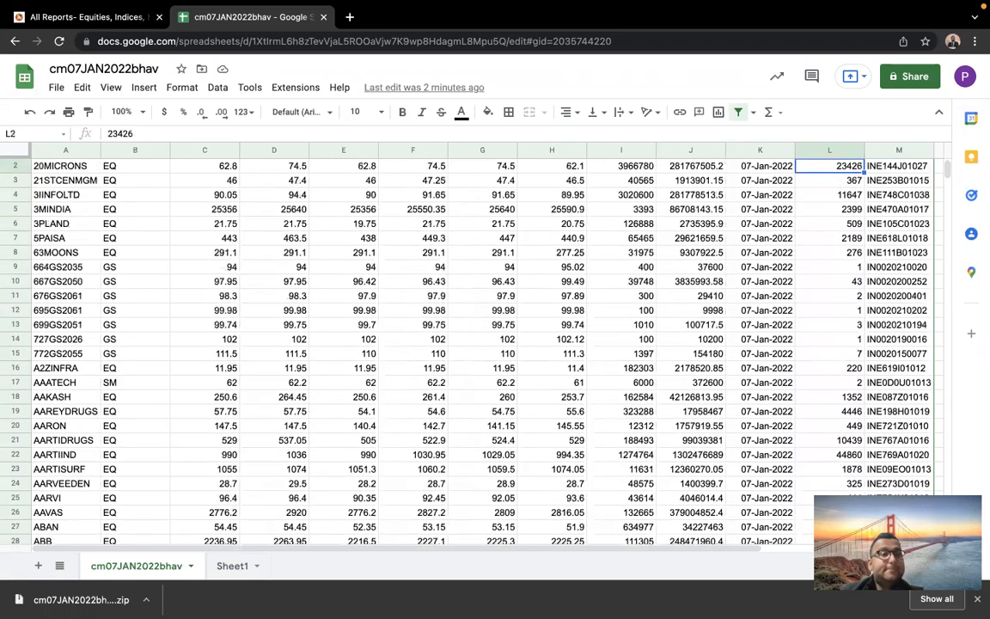
key("Down")
key("Down")
key("Down")
key("Down")
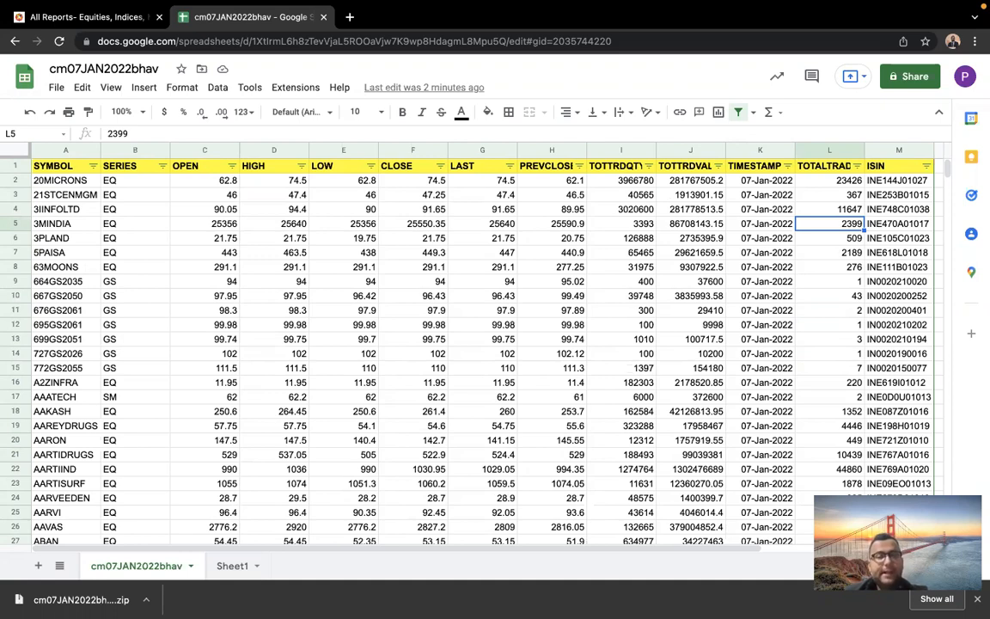
Step: Browse more TOTALTRADES values further down the sheet, including ACCELYA, and return to the header row
mouse_move(453, 3)
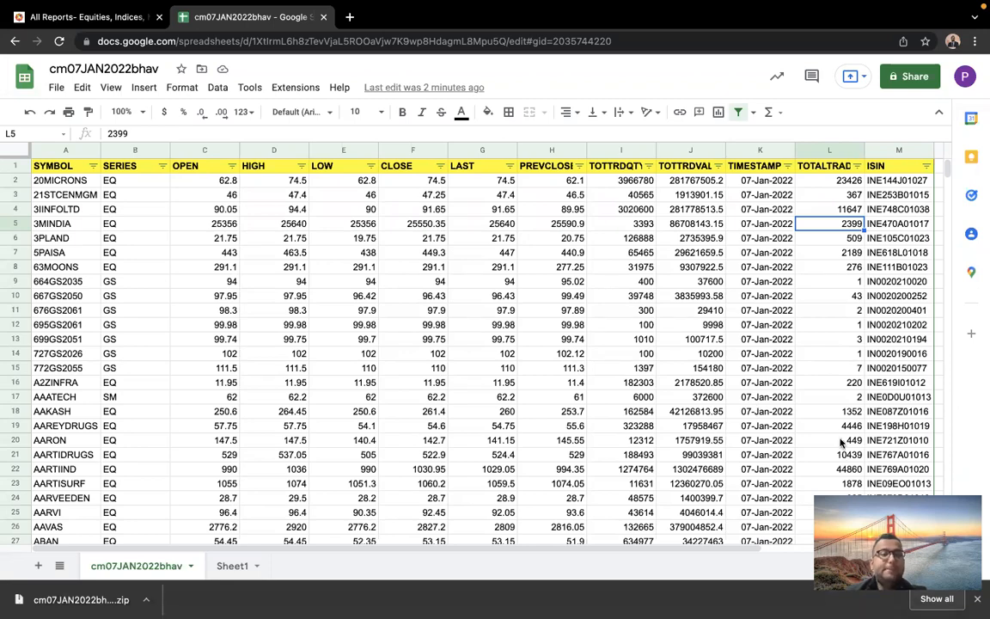
scroll(828, 414, "down", 10)
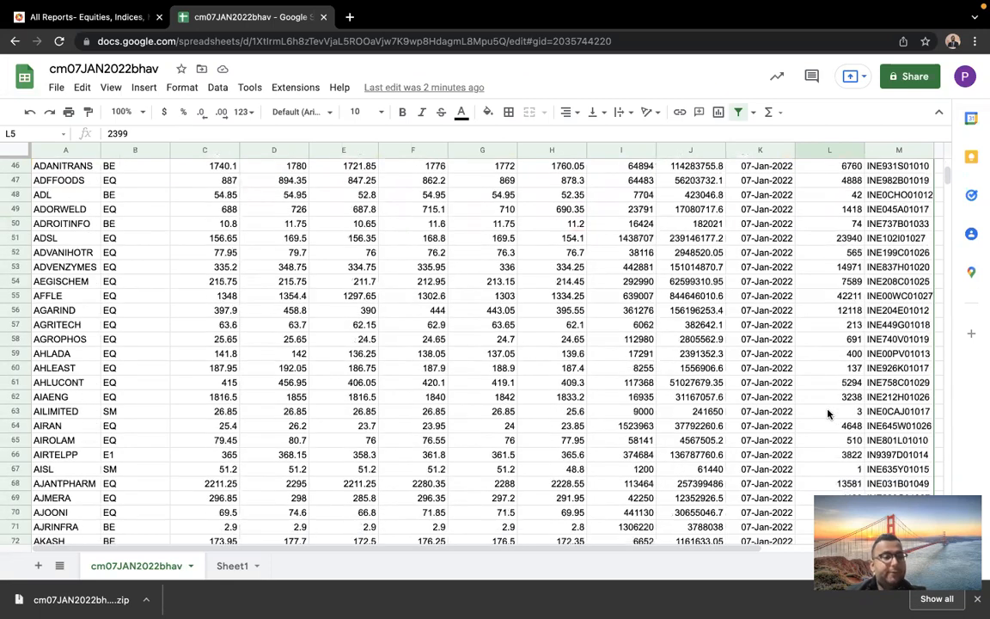
scroll(827, 414, "up", 10)
scroll(827, 414, "down", 5)
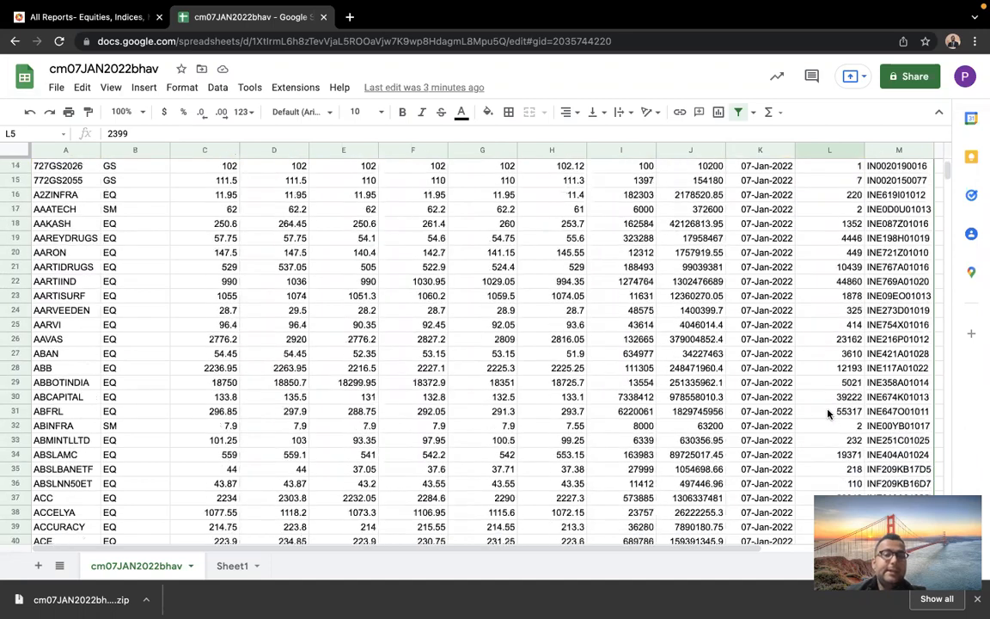
left_click(823, 370)
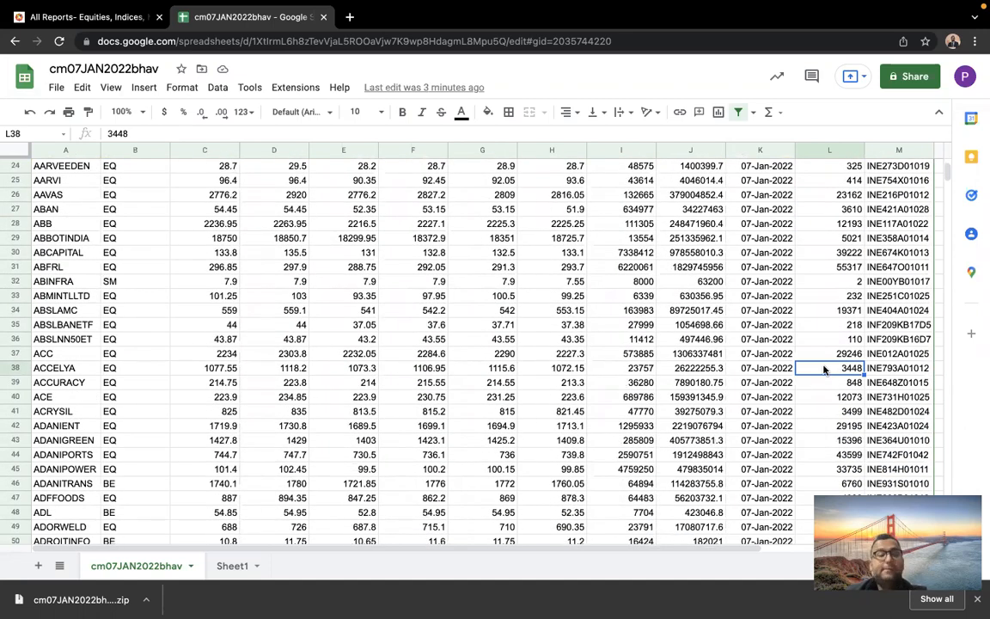
scroll(824, 369, "up", 5)
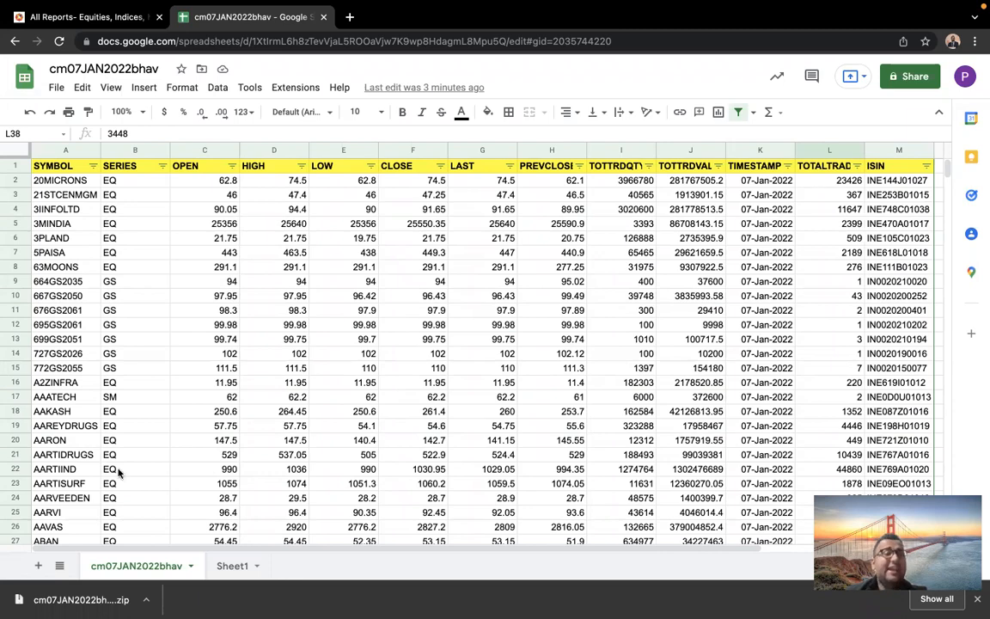
Step: Find the BOSCHLTD stock in the SYMBOL column
scroll(117, 469, "down", 20)
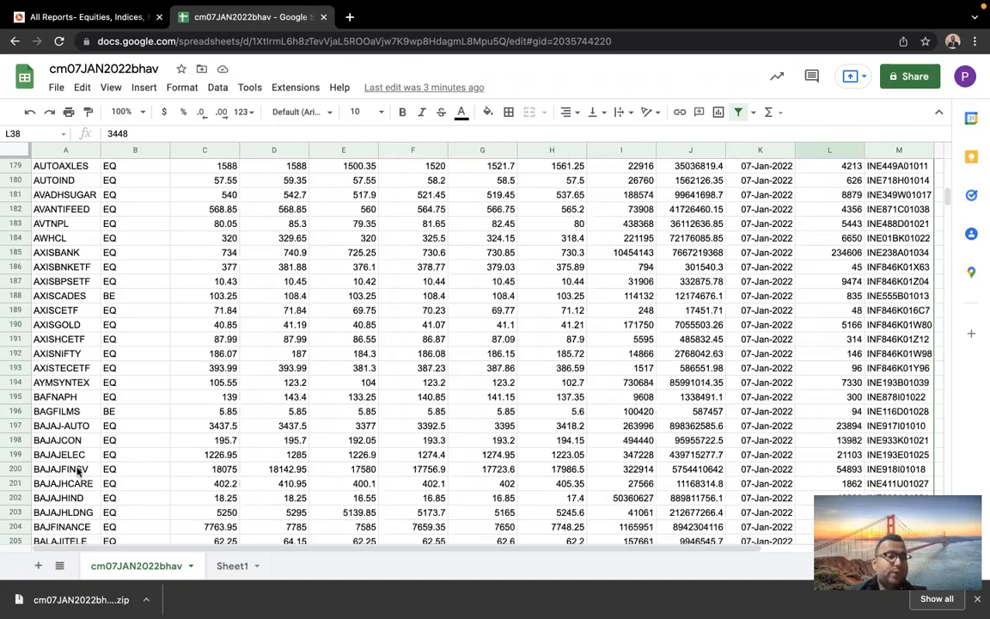
scroll(83, 391, "down", 2)
scroll(84, 389, "down", 10)
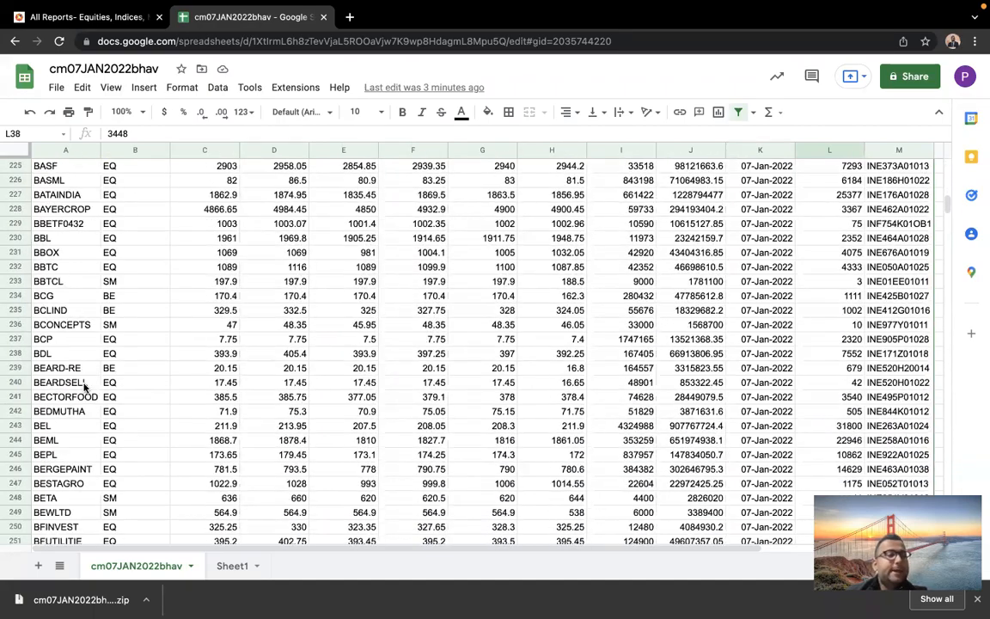
scroll(83, 391, "down", 5)
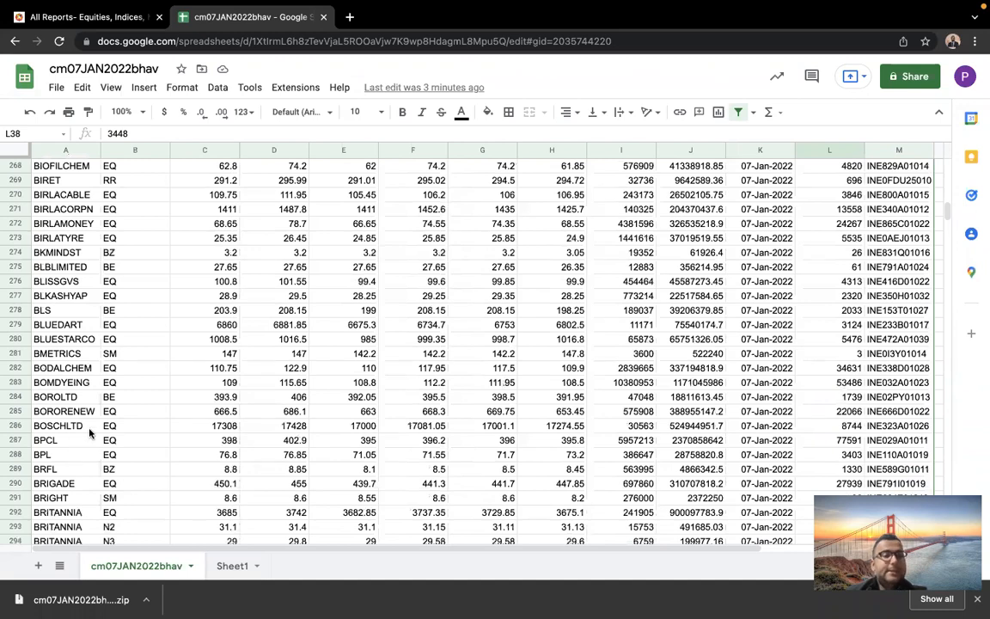
left_click(87, 427)
Step: Go across the BOSCHLTD row from its series to its TOTALTRADES value
key("Right")
key("Right")
key("Right")
key("Right")
key("Right")
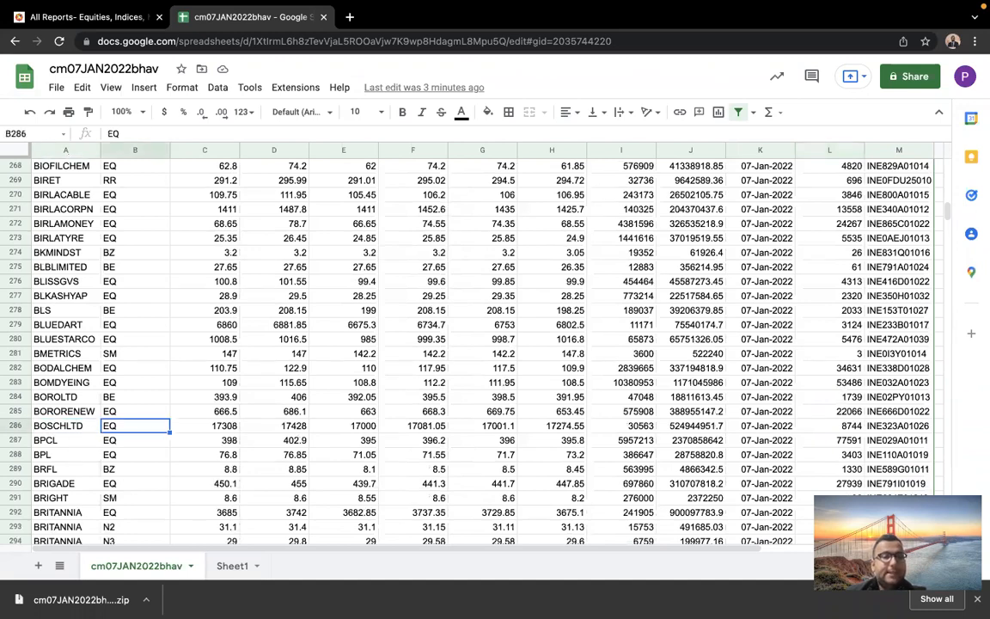
key("Right")
key("Right")
key("Right")
key("Right")
key("Right")
key("Right")
key("Right")
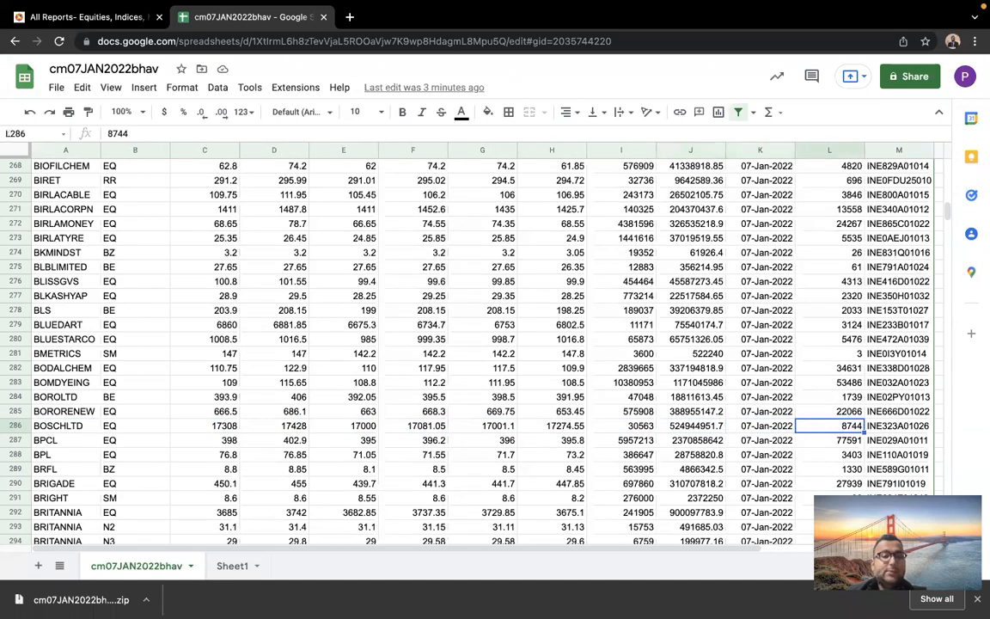
key("Left")
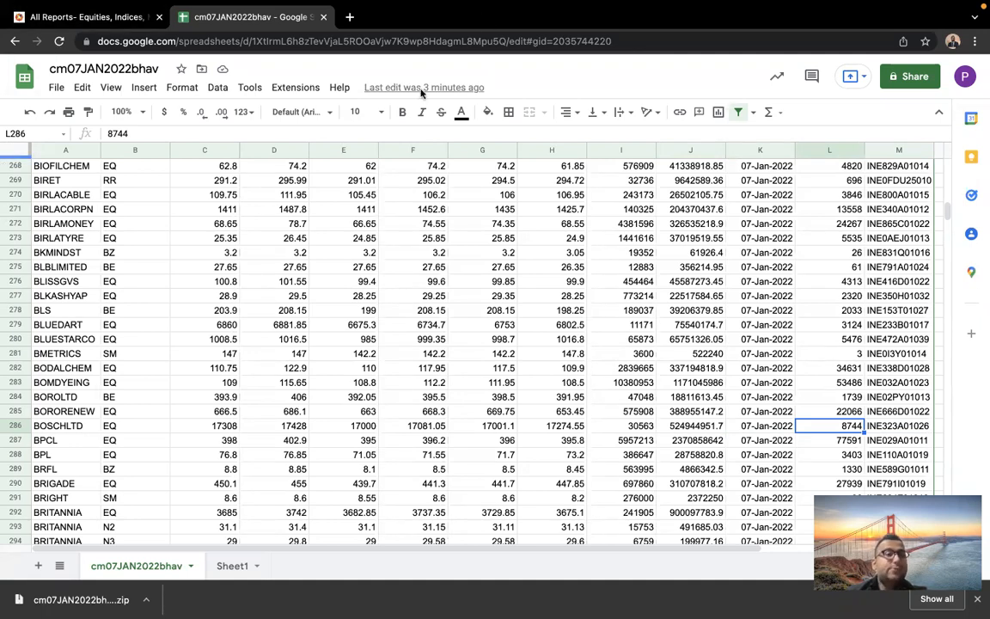
Step: Browse down the SYMBOL column to the stocks whose symbols start with N
scroll(149, 353, "down", 20)
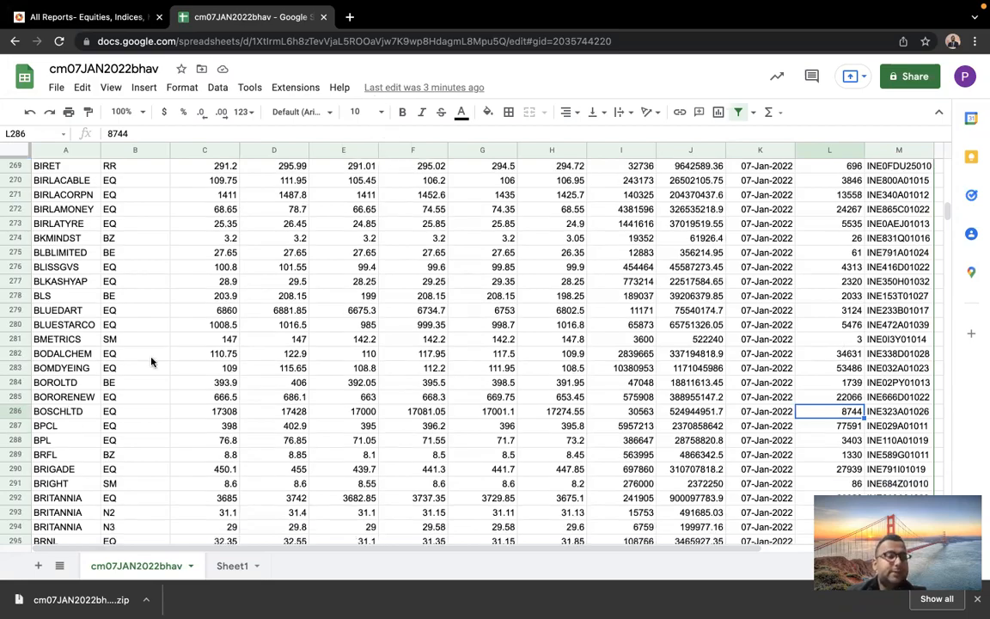
scroll(150, 352, "down", 20)
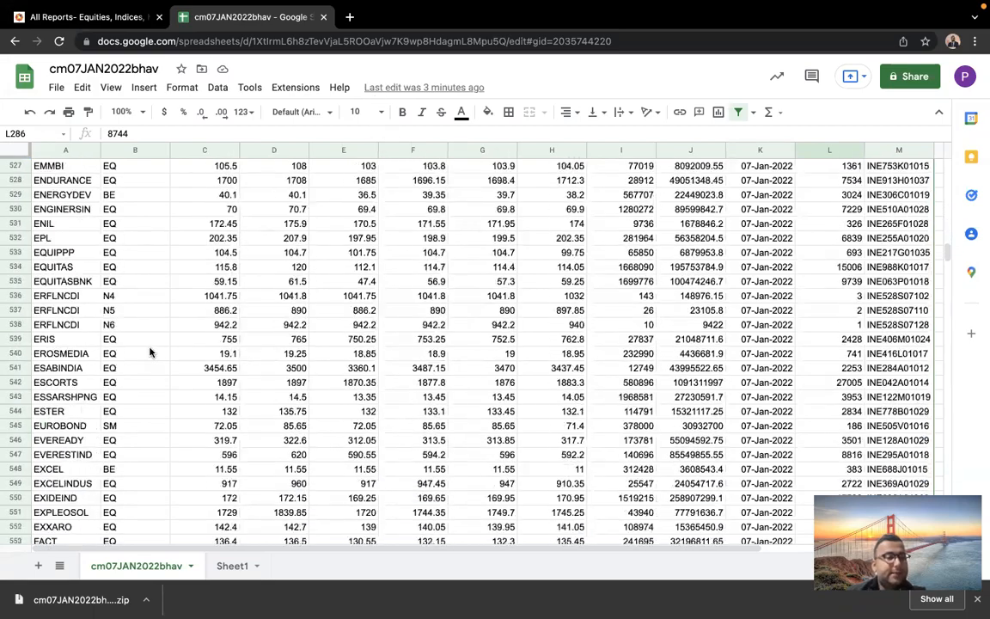
scroll(150, 352, "down", 20)
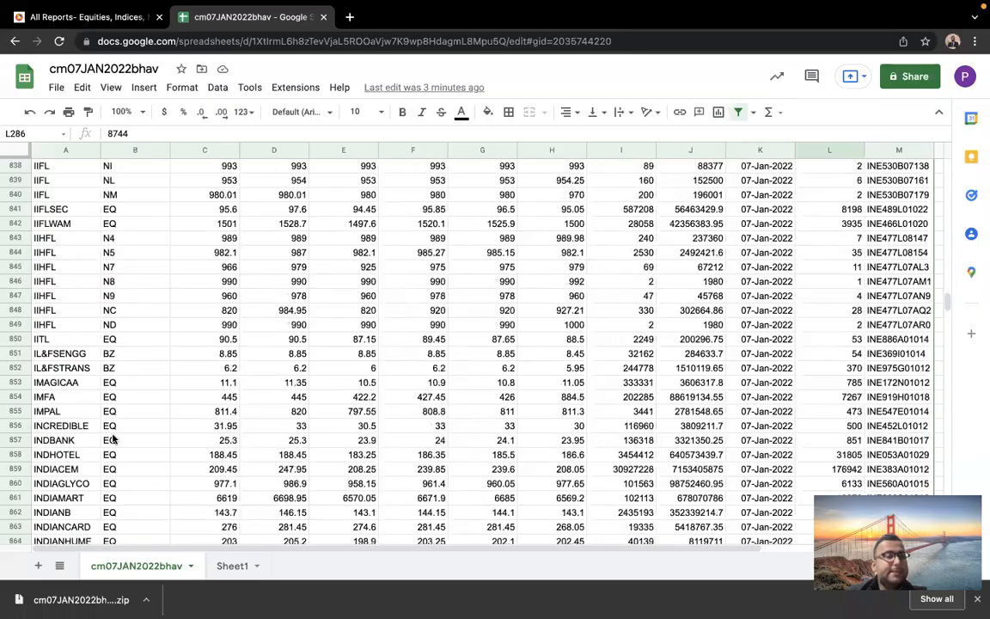
scroll(113, 439, "down", 14)
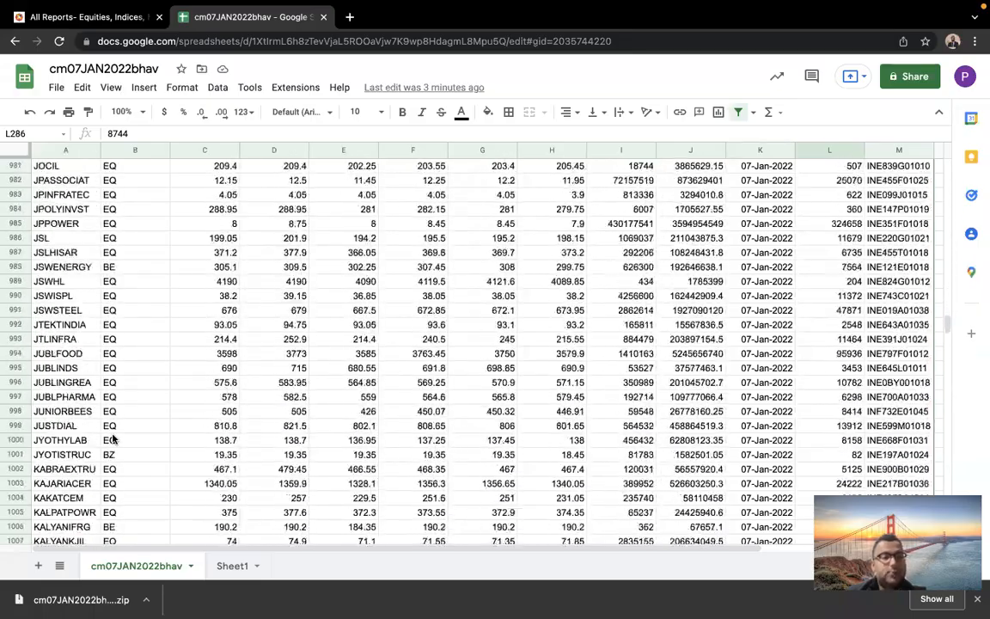
scroll(103, 421, "down", 13)
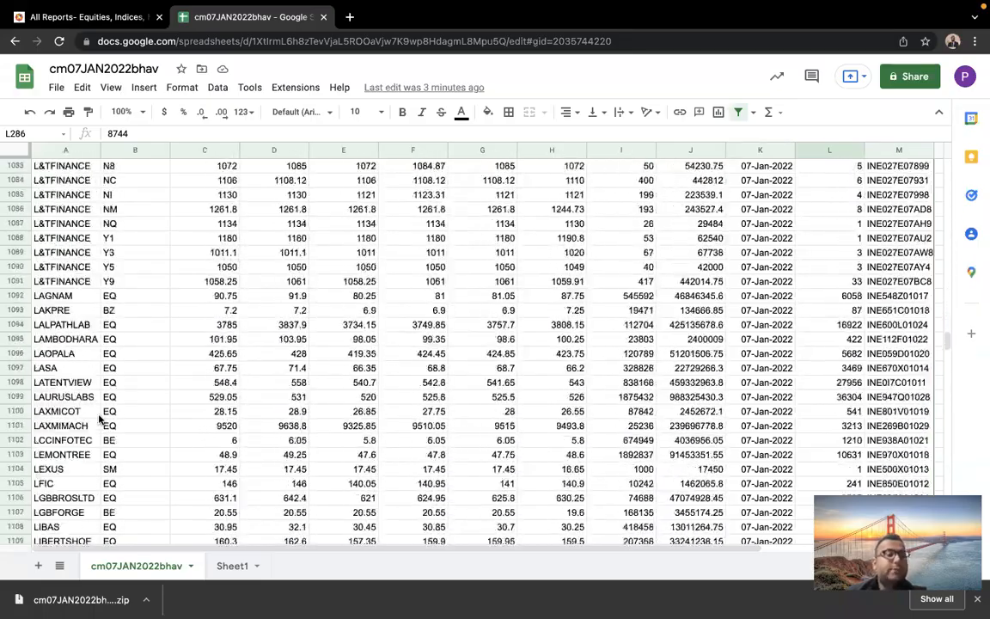
scroll(109, 425, "down", 17)
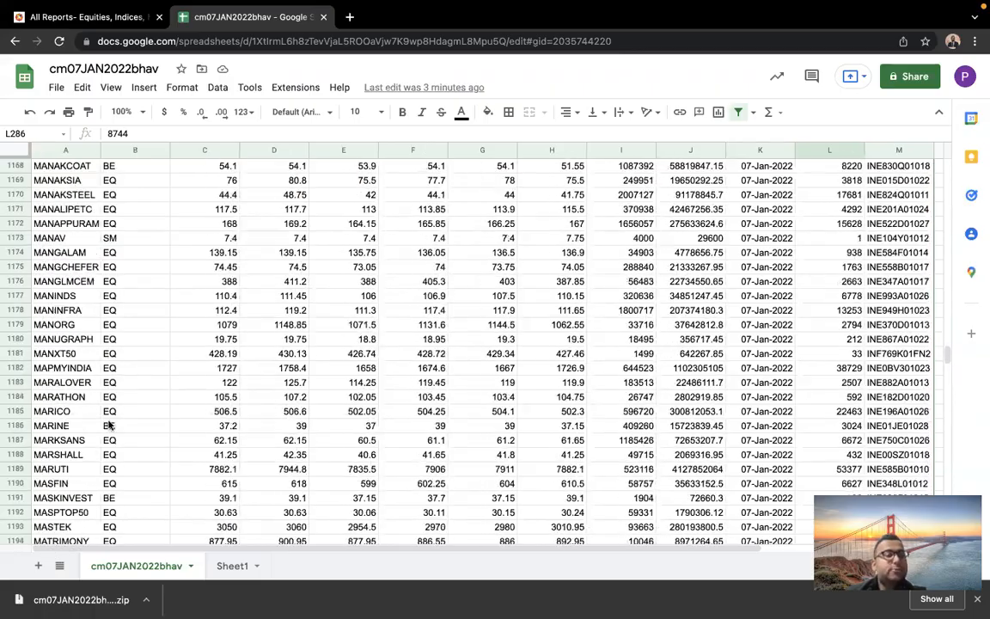
scroll(109, 425, "down", 16)
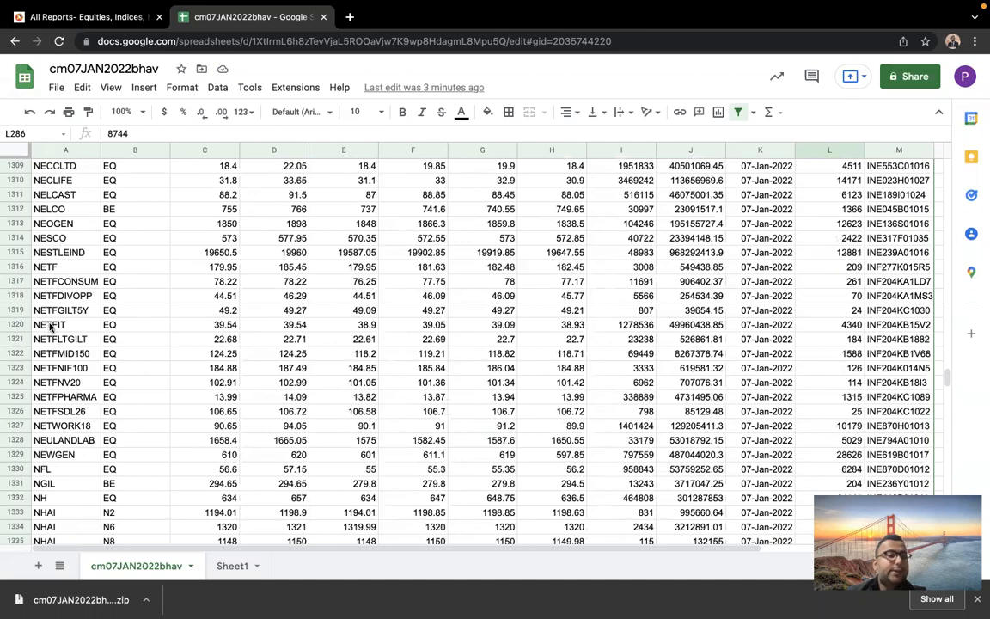
scroll(50, 325, "up", 3)
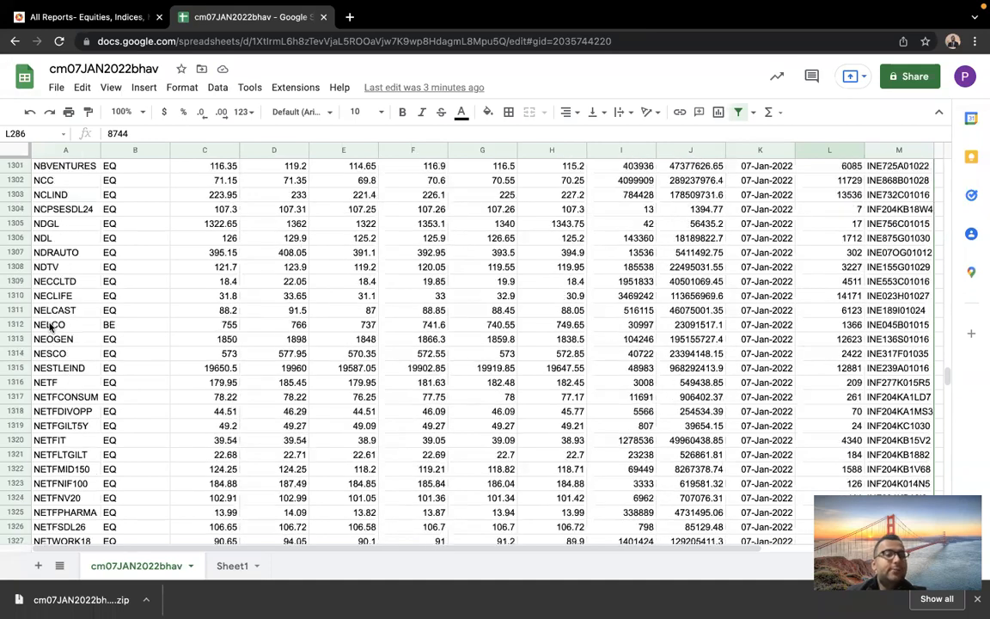
scroll(50, 326, "up", 2)
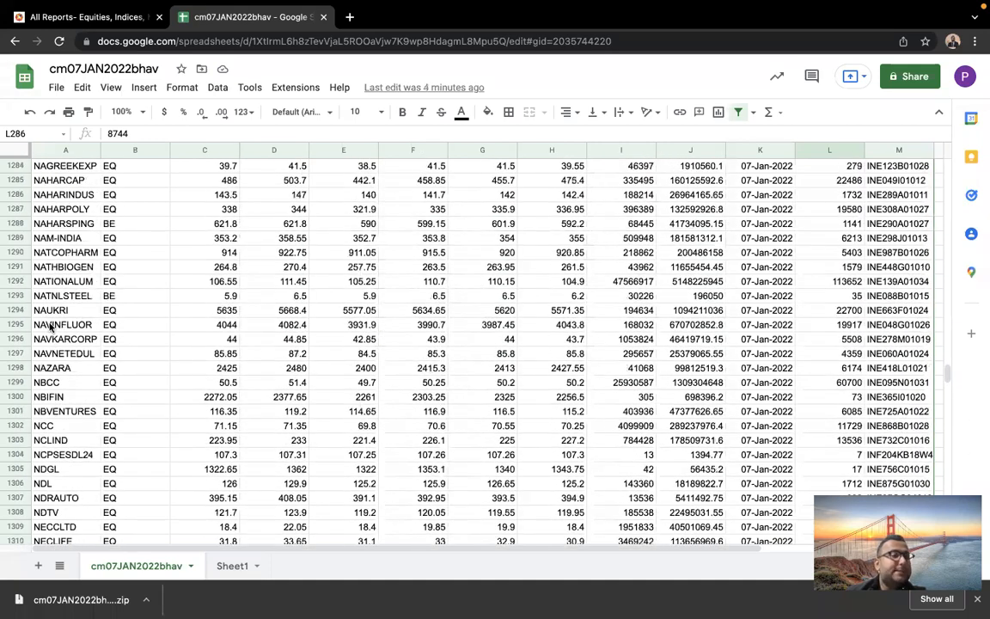
Step: Go down the SYMBOL column from NATNLSTEEL to find the NESTLEIND stock
left_click(53, 296)
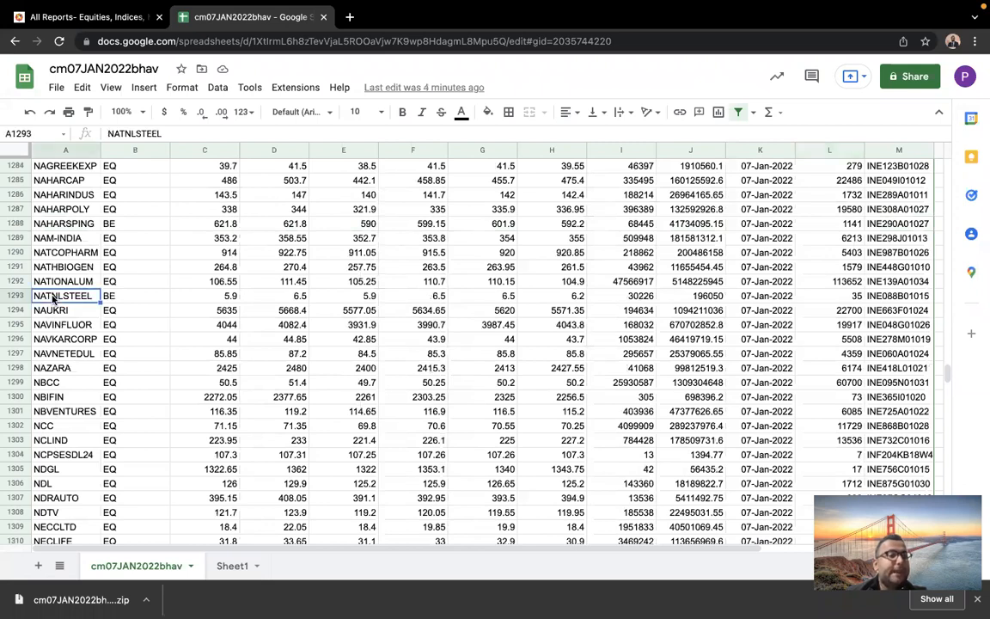
key("Down")
key("Down")
key("Down")
key("Down")
key("Down")
key("Down")
key("Down")
key("Down")
key("Down")
key("Down")
key("Down")
key("Down")
key("Down")
key("Down")
key("Down")
key("Down")
key("Down")
key("Down")
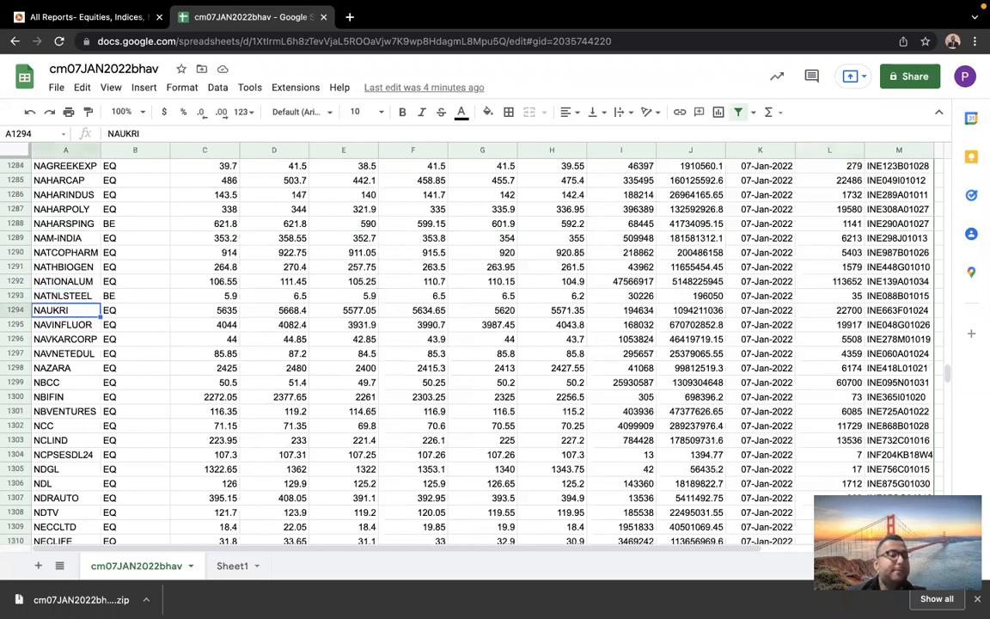
key("Down")
key("Down")
key("Down")
key("Down")
key("Down")
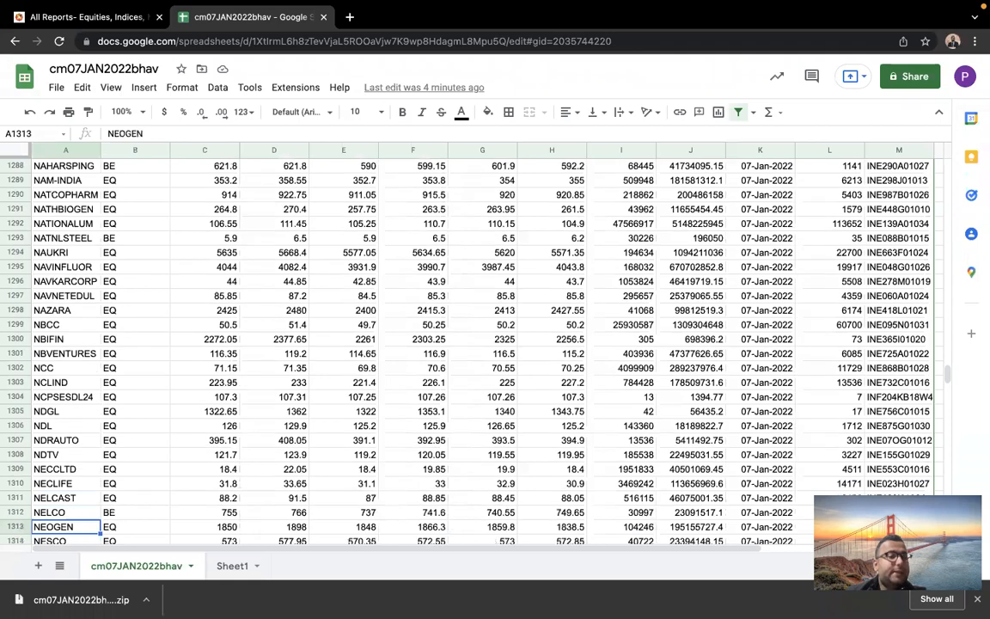
key("Down")
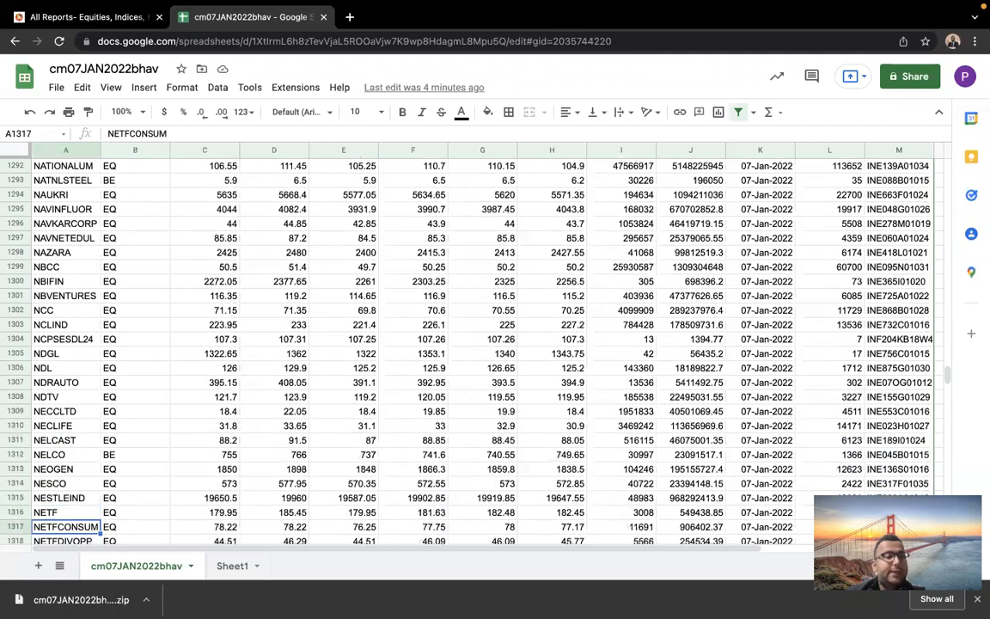
scroll(315, 439, "down", 1)
scroll(315, 439, "down", 2)
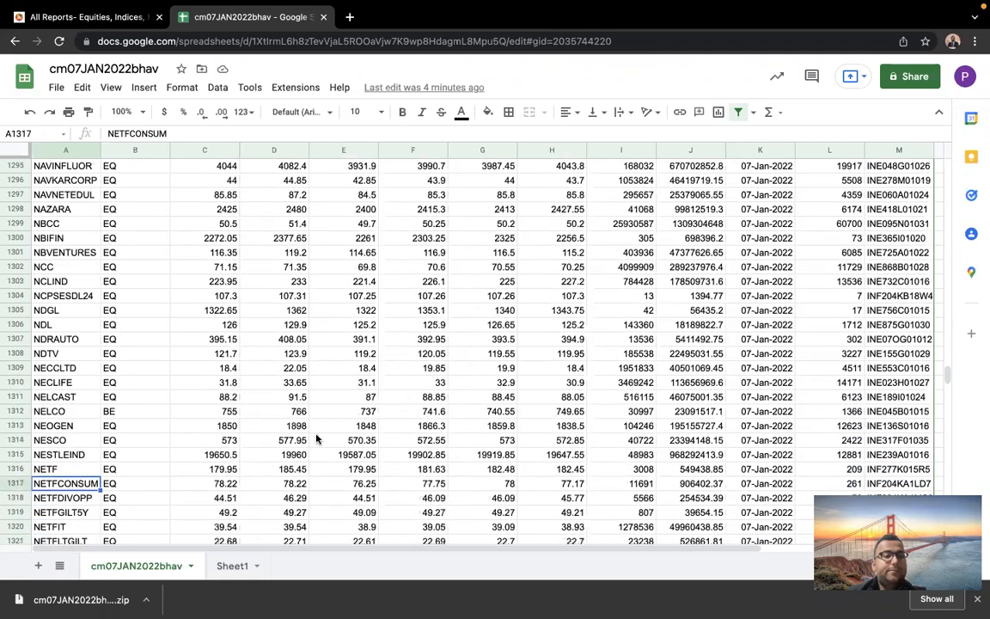
Step: Highlight the NESTLEIND row from SYMBOL to ISIN with a yellow fill and bold text
left_click_drag(69, 428, 885, 434)
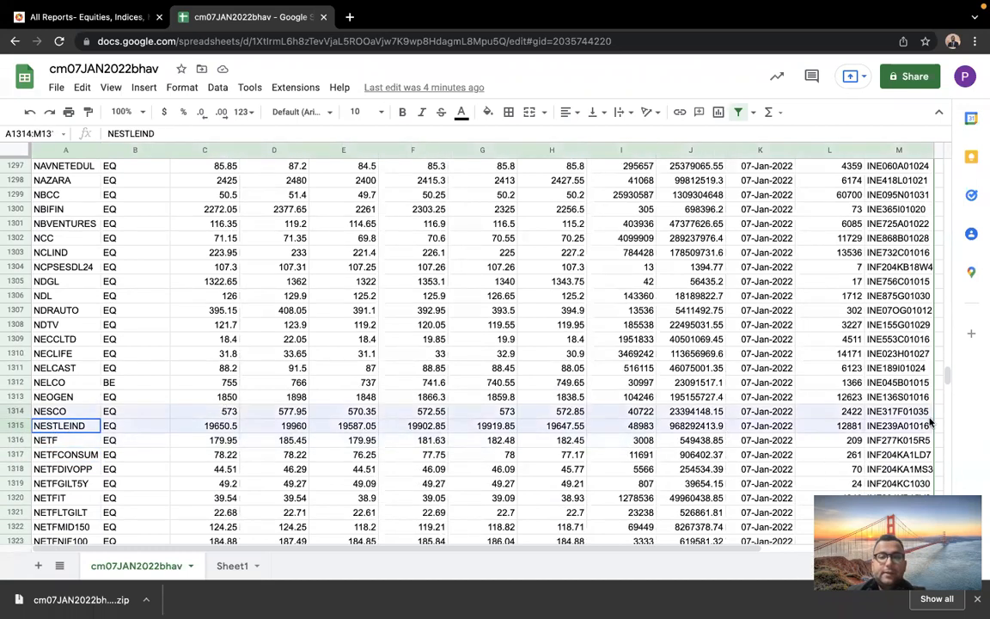
left_click(465, 112)
left_click(488, 112)
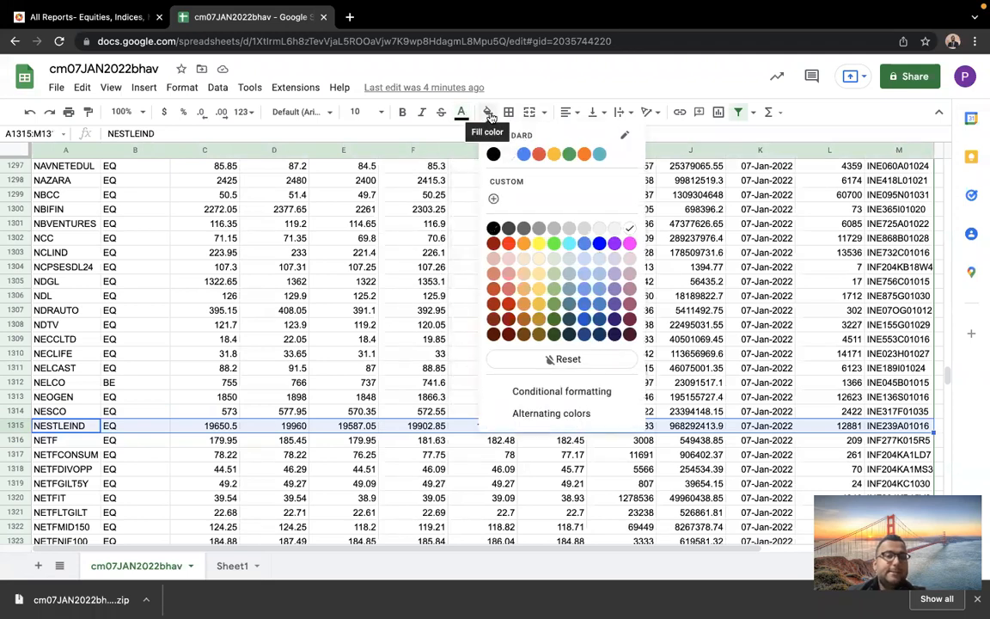
left_click(540, 245)
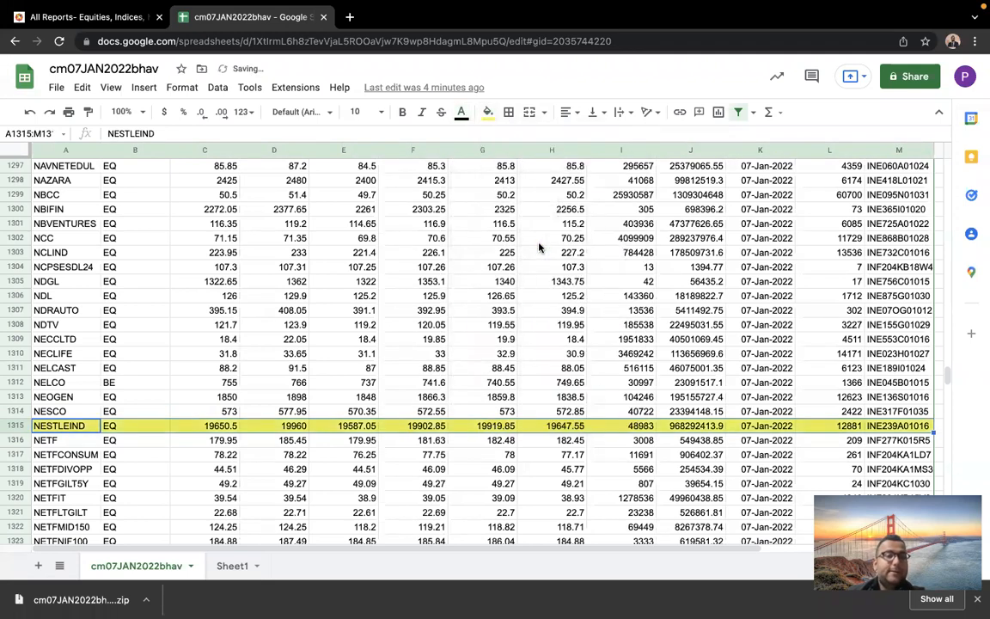
left_click(404, 113)
scroll(619, 331, "down", 3)
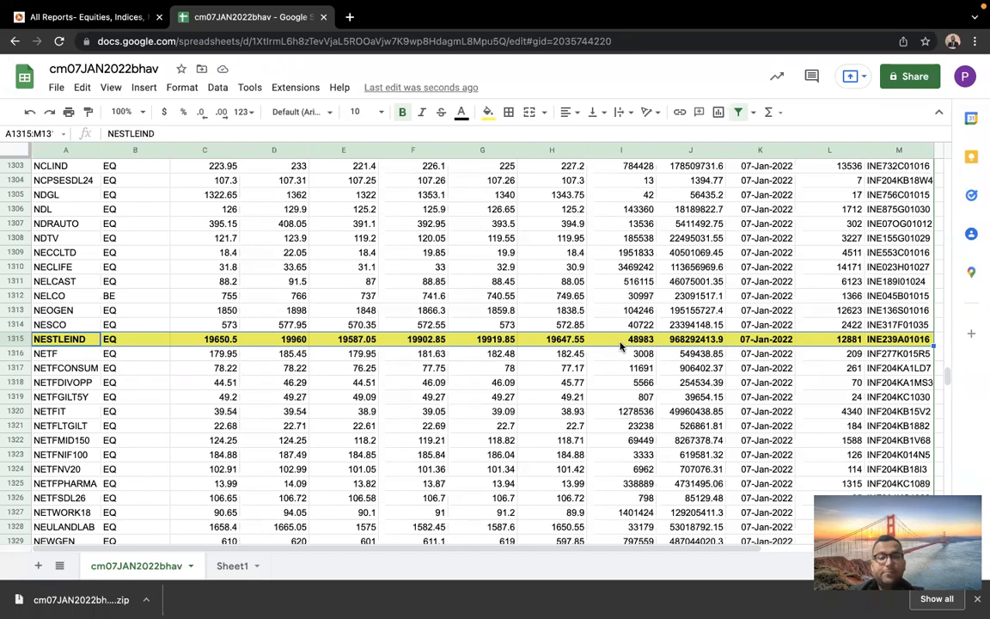
Step: Go across the highlighted NESTLEIND row, examining its opening, high and low prices and its ISIN
key("Left")
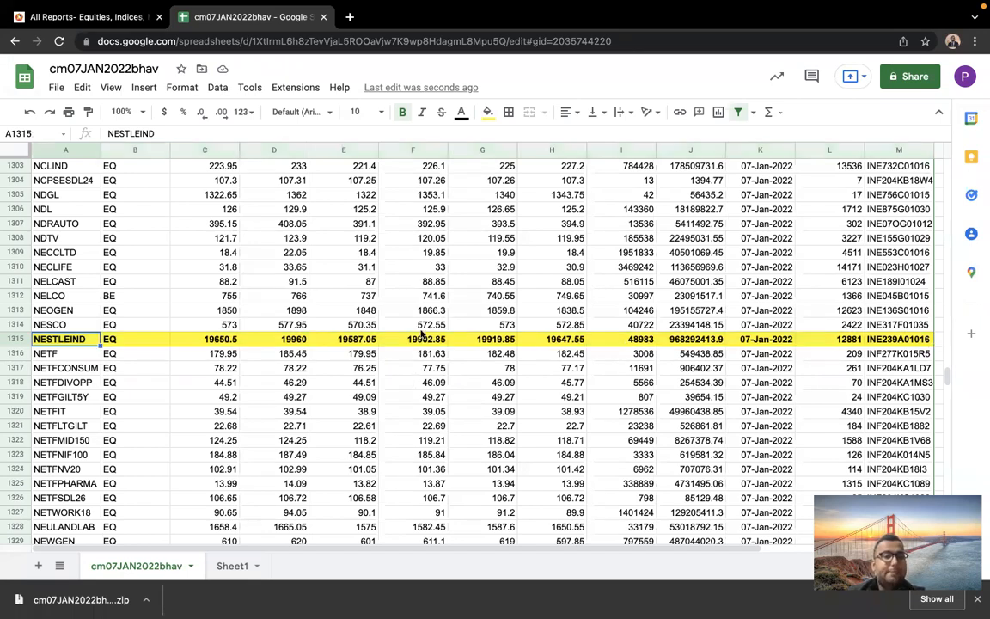
left_click(216, 340)
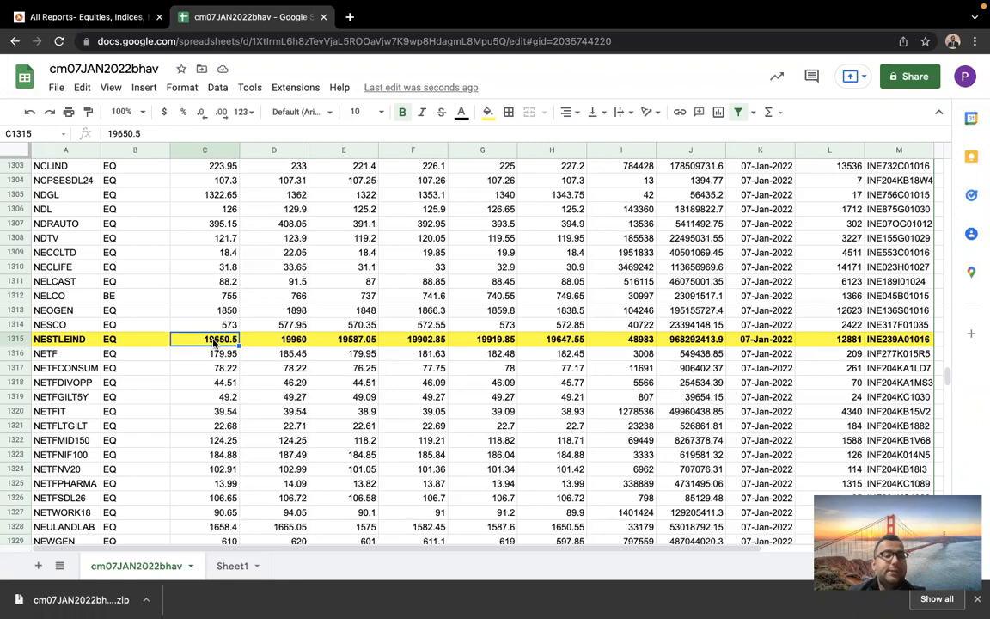
left_click(277, 342)
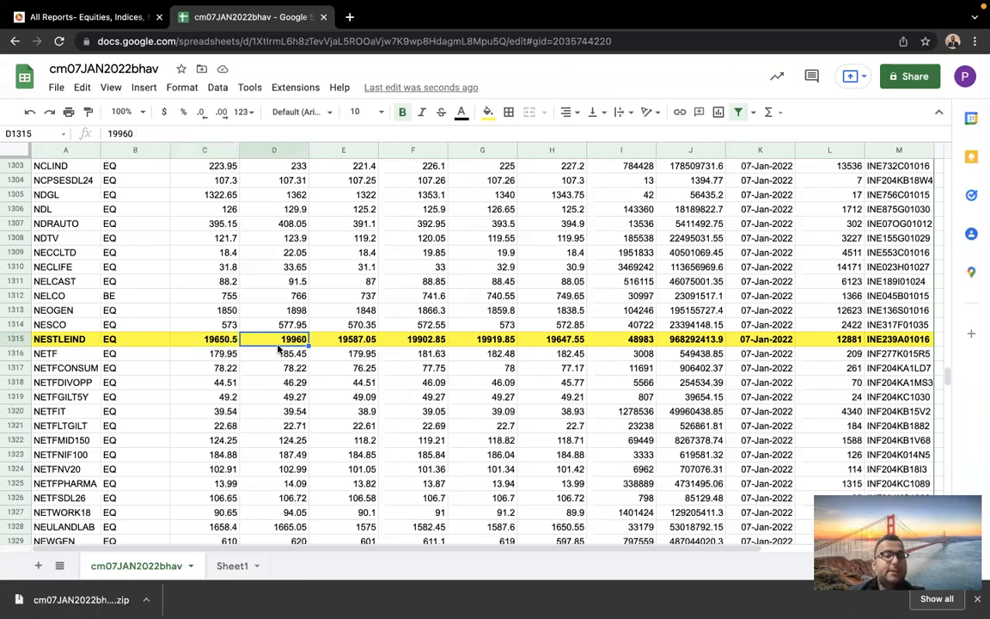
left_click(368, 354)
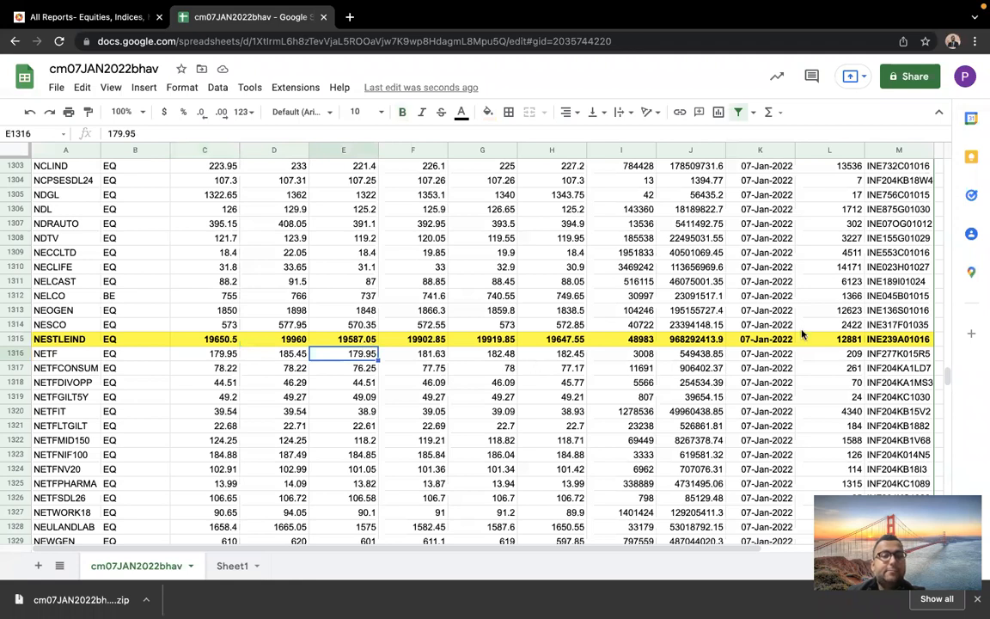
scroll(801, 334, "up", 1)
left_click(881, 358)
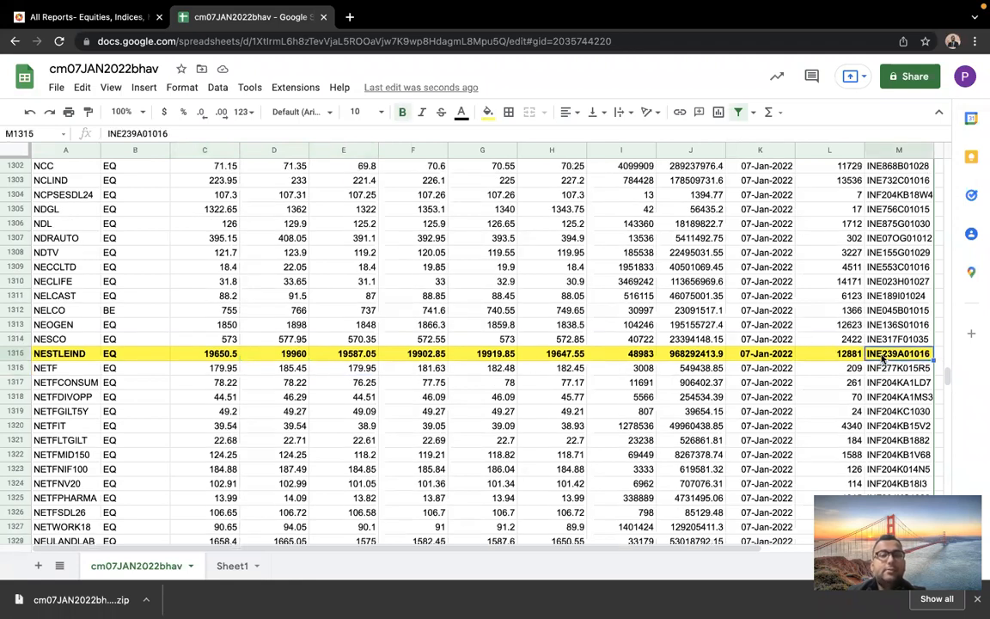
Step: Return to the header row and examine the ISIN column, including the code of the first stock, 20MICRONS
left_click_drag(946, 375, 959, 154)
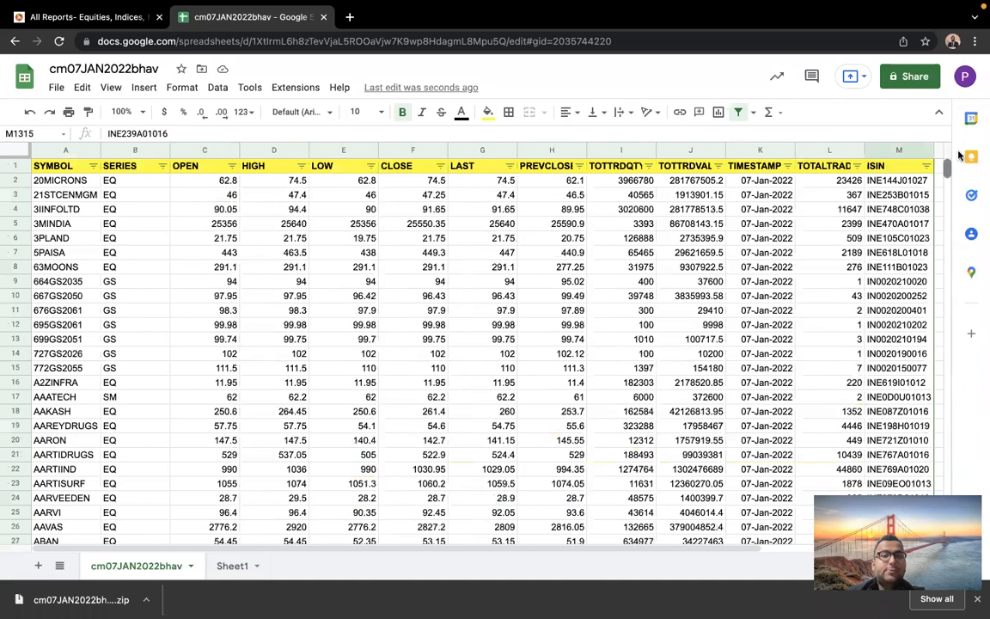
left_click(890, 167)
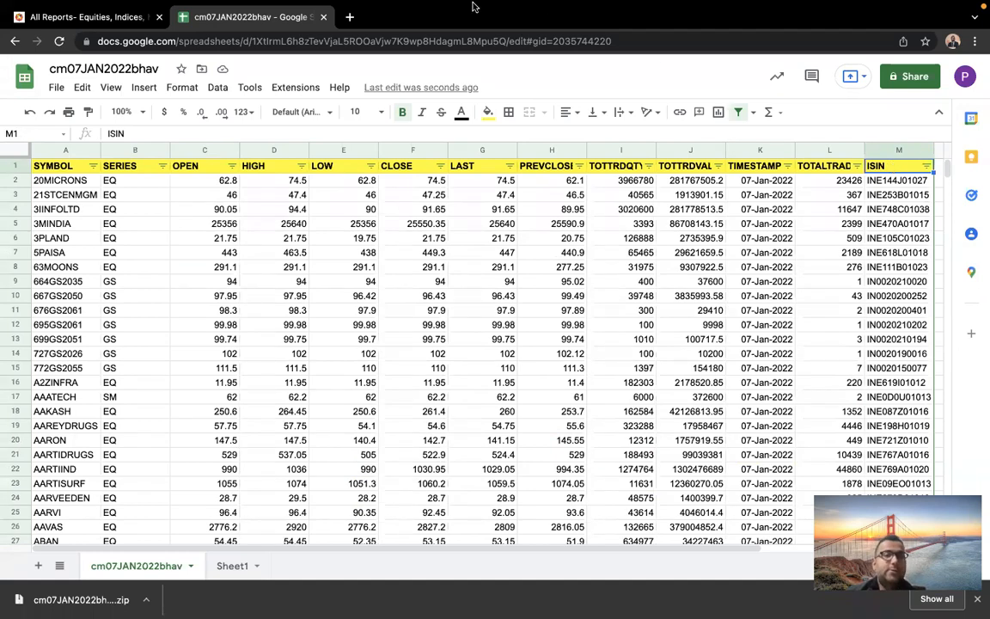
mouse_move(422, 8)
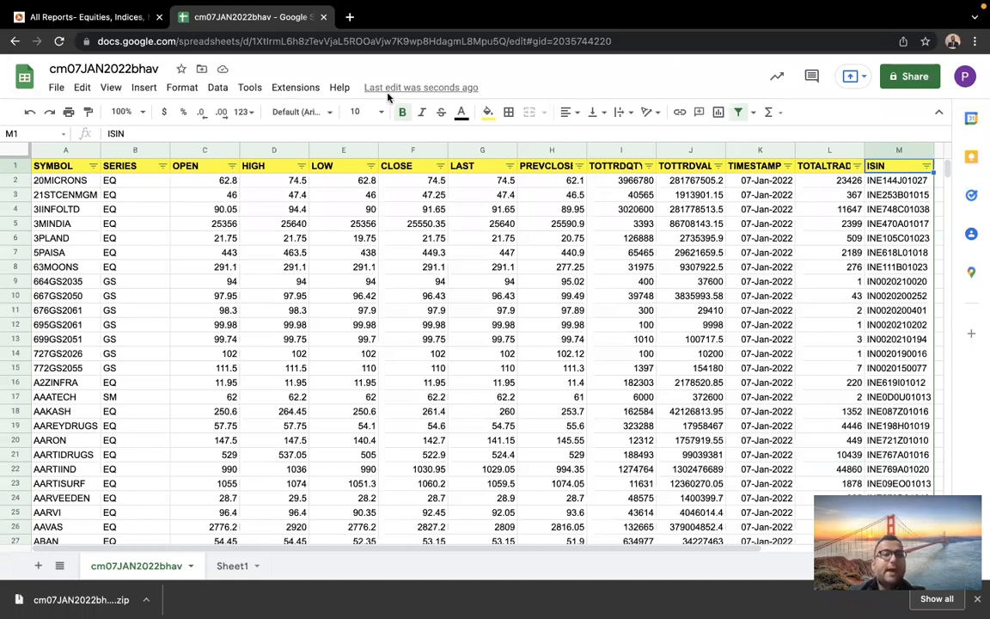
left_click(916, 184)
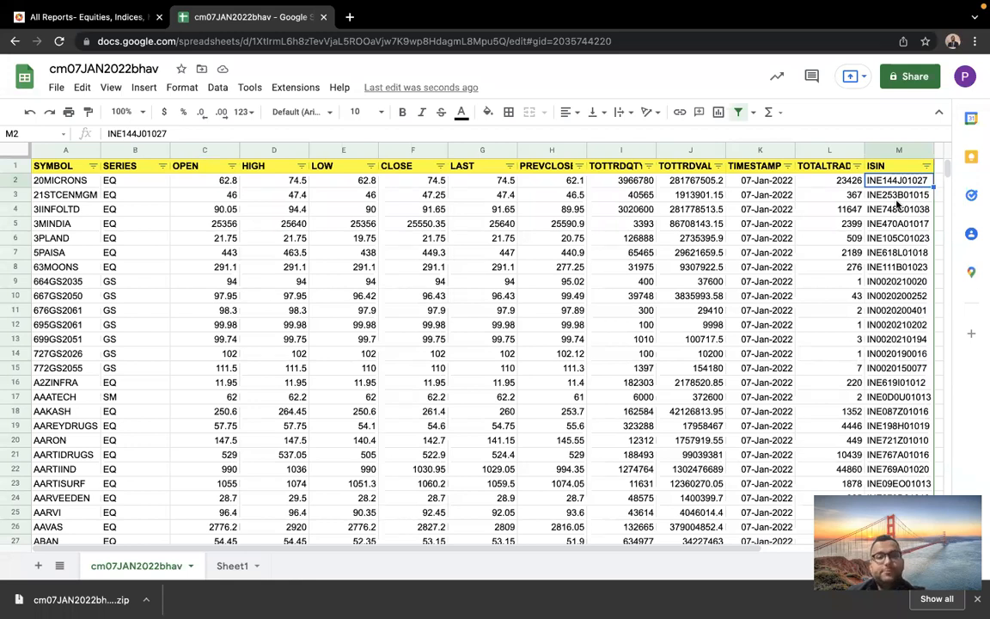
key("Right")
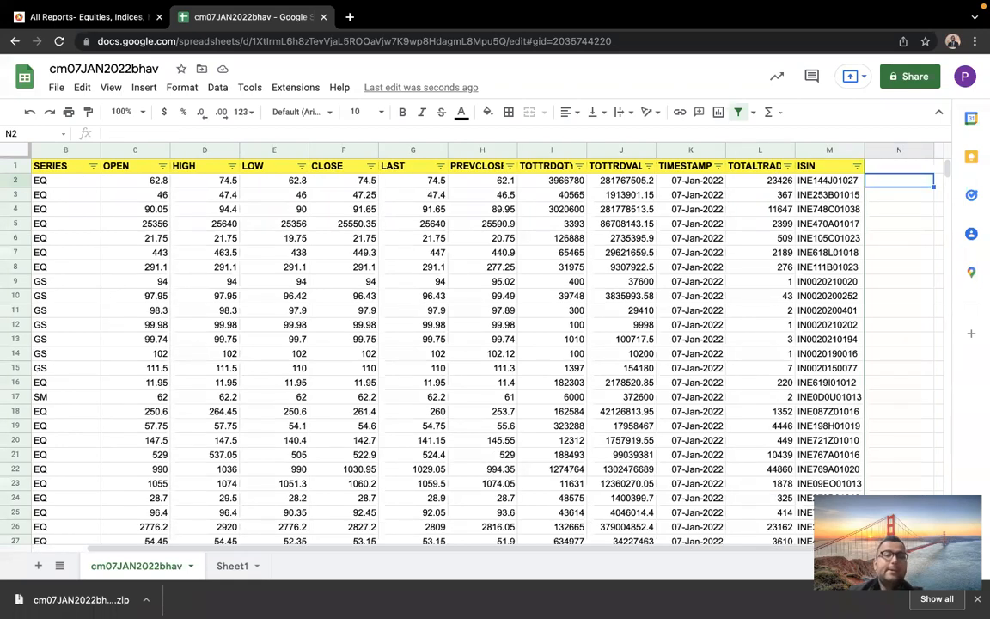
Step: Switch to the Pages notes and add the line "Isin =" below "Day low"
key("super+Tab")
key("super+Tab")
key("super+Tab")
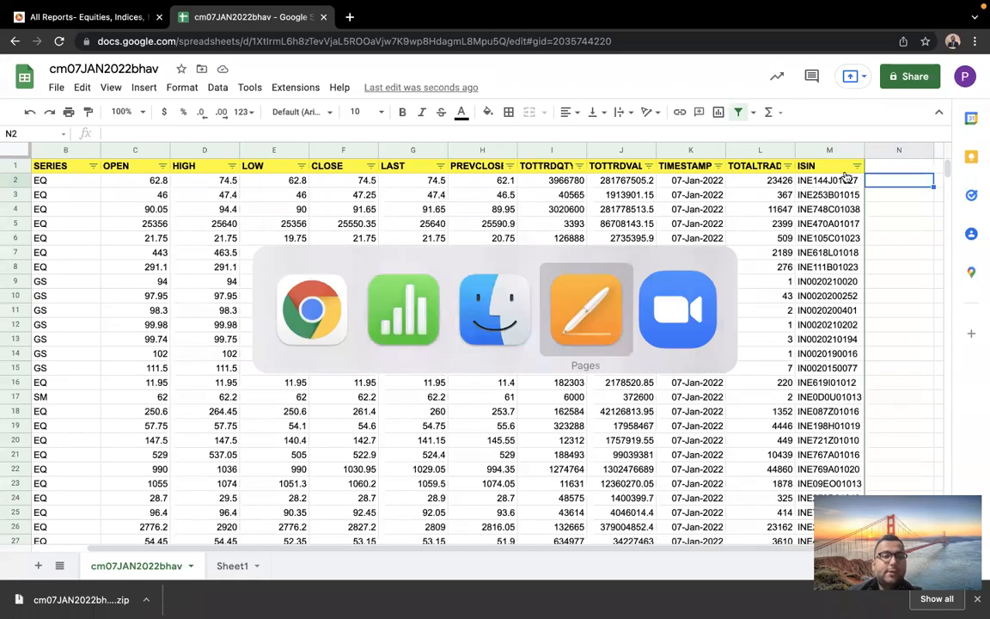
scroll(568, 214, "down", 5)
left_click(307, 137)
key("Return")
type("isi")
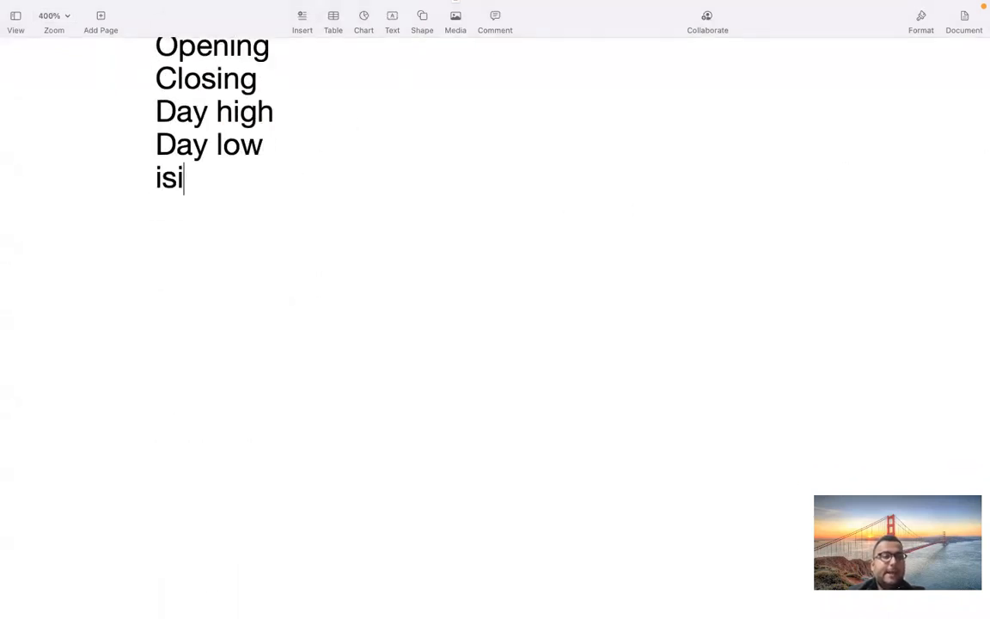
type("n =")
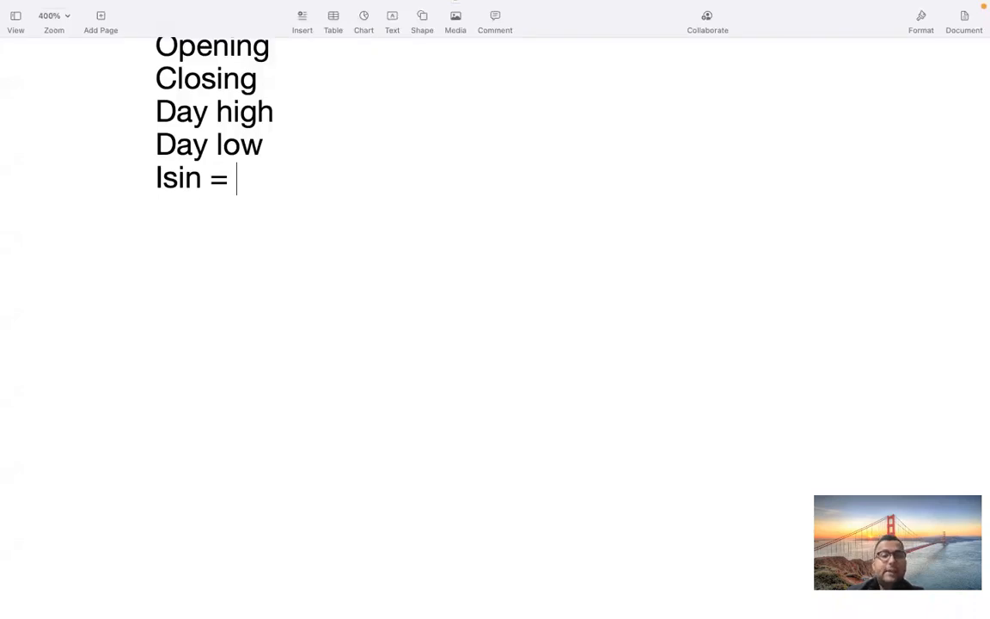
Step: Switch back to the Google Sheets spreadsheet in Chrome and select the first stock's ISIN
key("super+Tab")
key("super+Tab")
key("super+Tab")
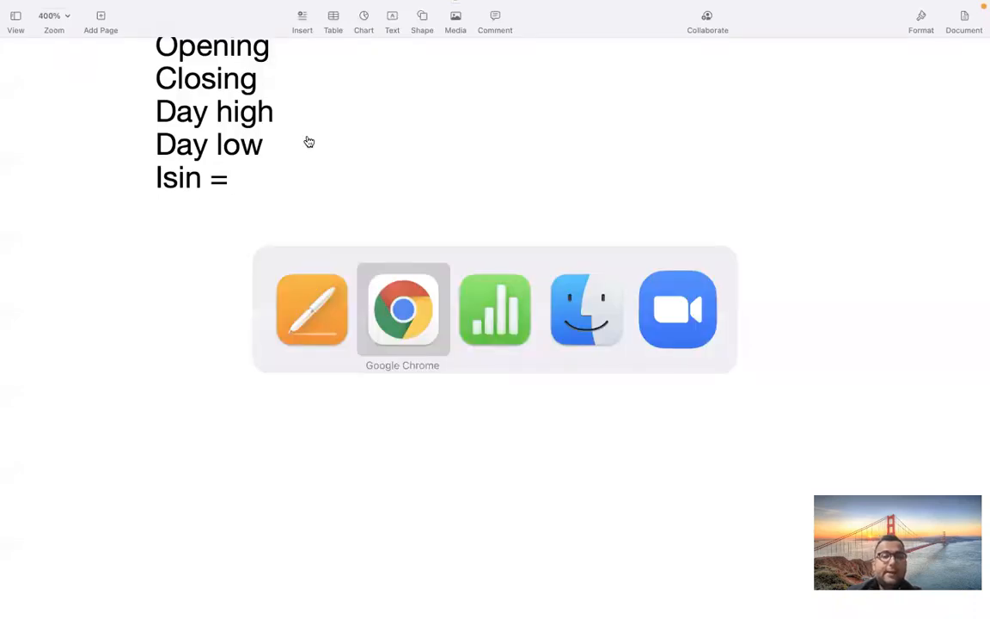
key("super+Tab")
key("super+Tab")
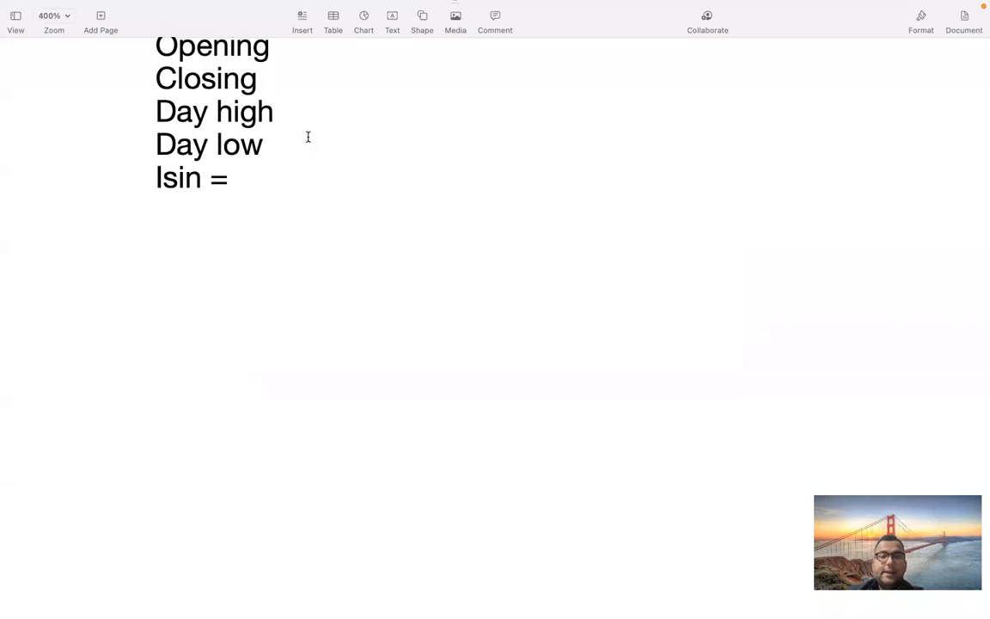
key("super+Tab")
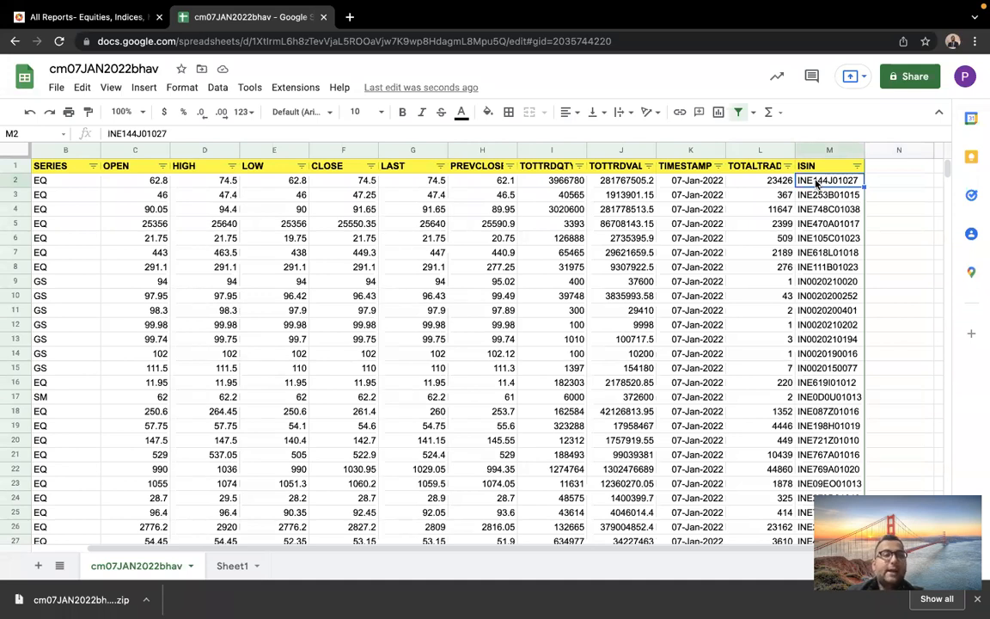
Step: Search Google for "apple isin code" in a new browser tab and examine Apple's code
left_click(349, 17)
type("apple sin")
key("BackSpace")
key("BackSpace")
key("BackSpace")
type("isi")
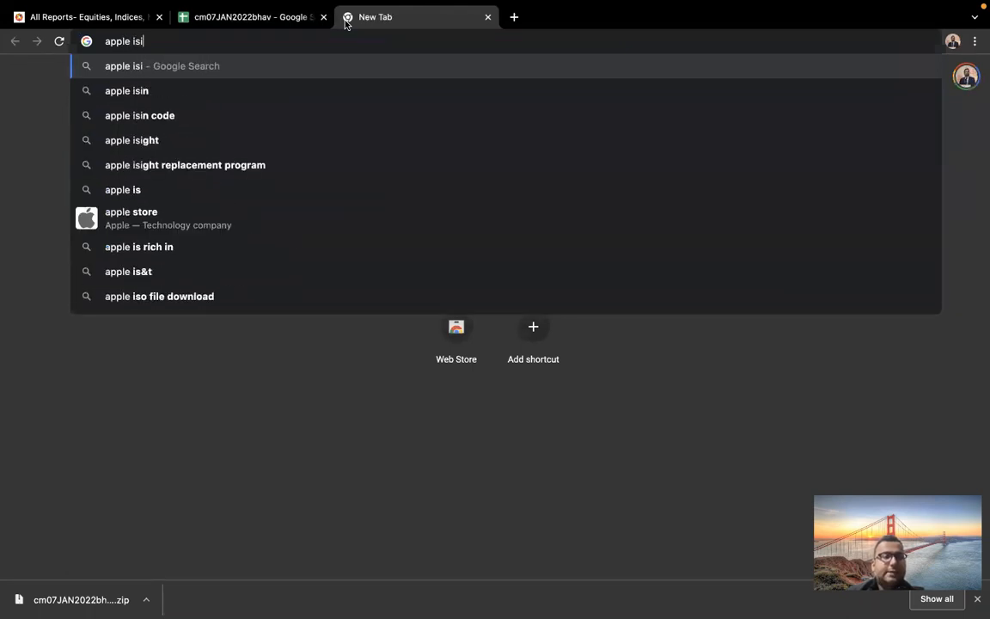
type("n code")
left_click(283, 95)
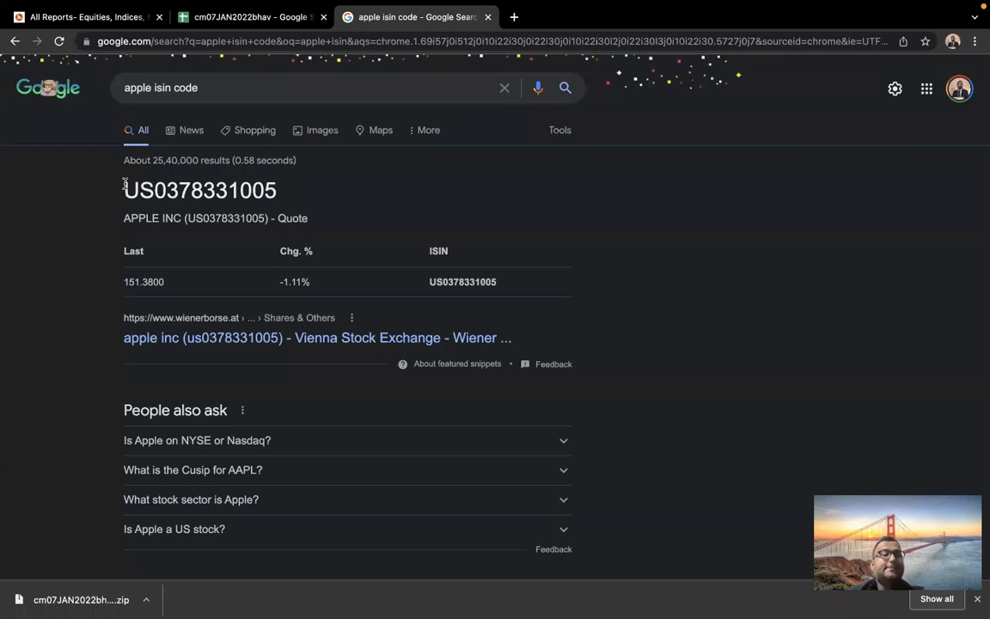
Step: Return to the cm07JAN2022bhav spreadsheet, bring the SYMBOL column into view and select the ISIN heading
left_click(241, 16)
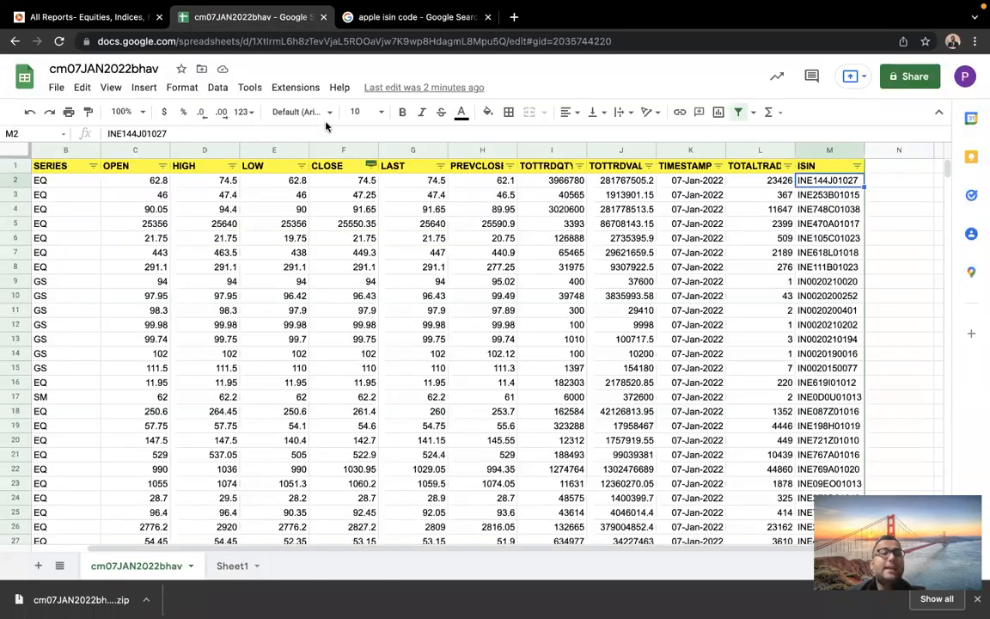
scroll(408, 232, "left", 2)
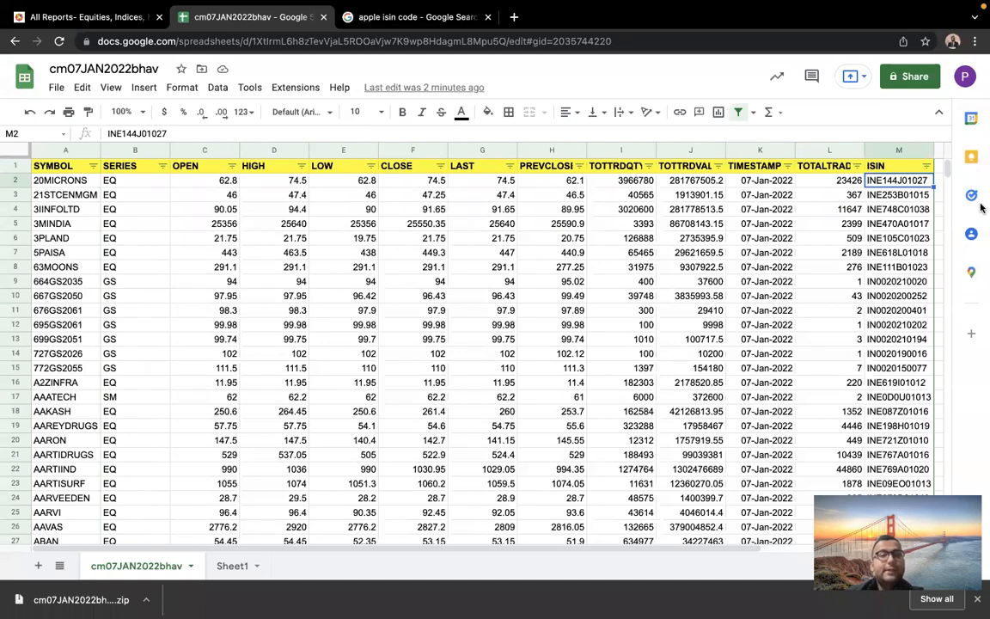
left_click(906, 167)
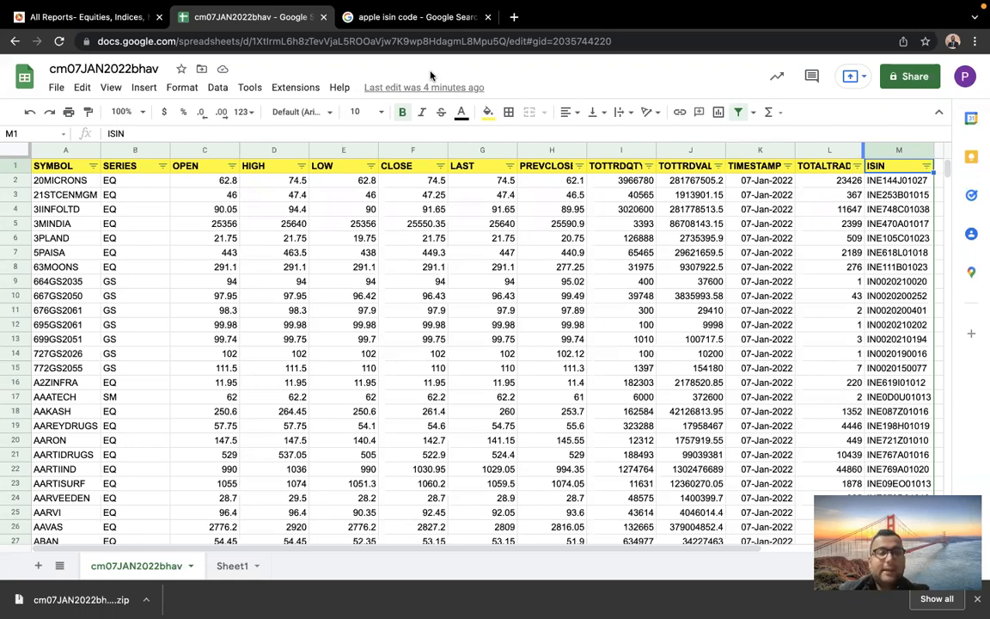
Step: Return to the NSE All Reports page, tick the 52 Week High Low Report for 07-Jan-2022 and download its CSV file
left_click(83, 17)
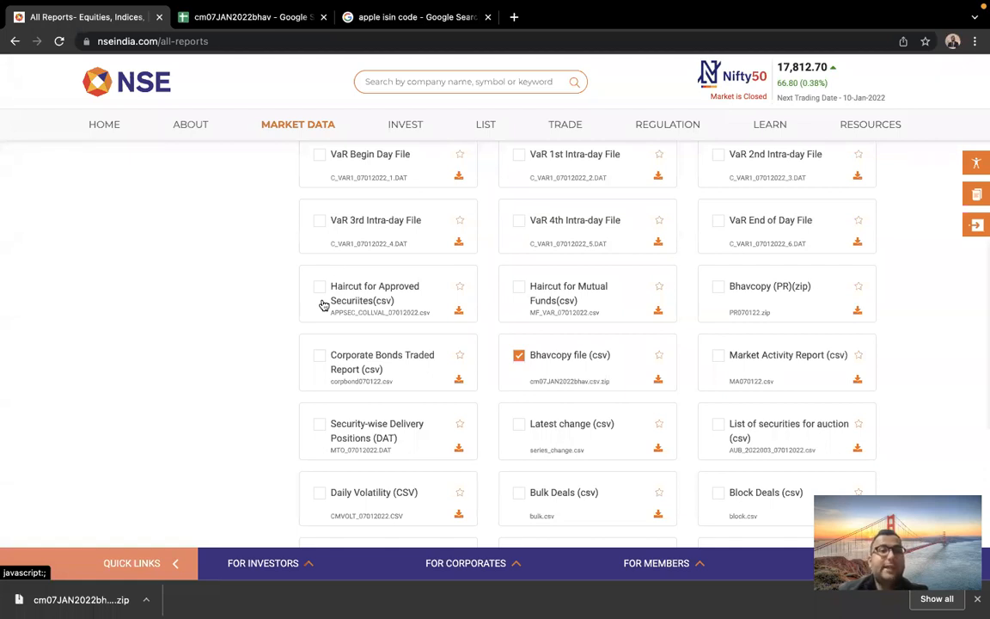
mouse_move(523, 7)
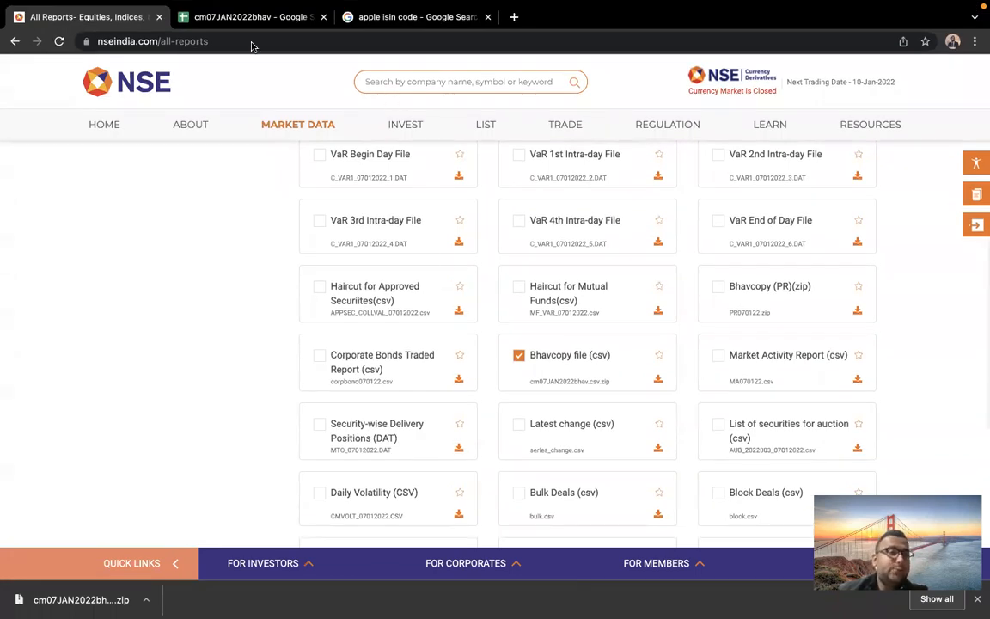
scroll(261, 322, "up", 3)
scroll(261, 322, "down", 1)
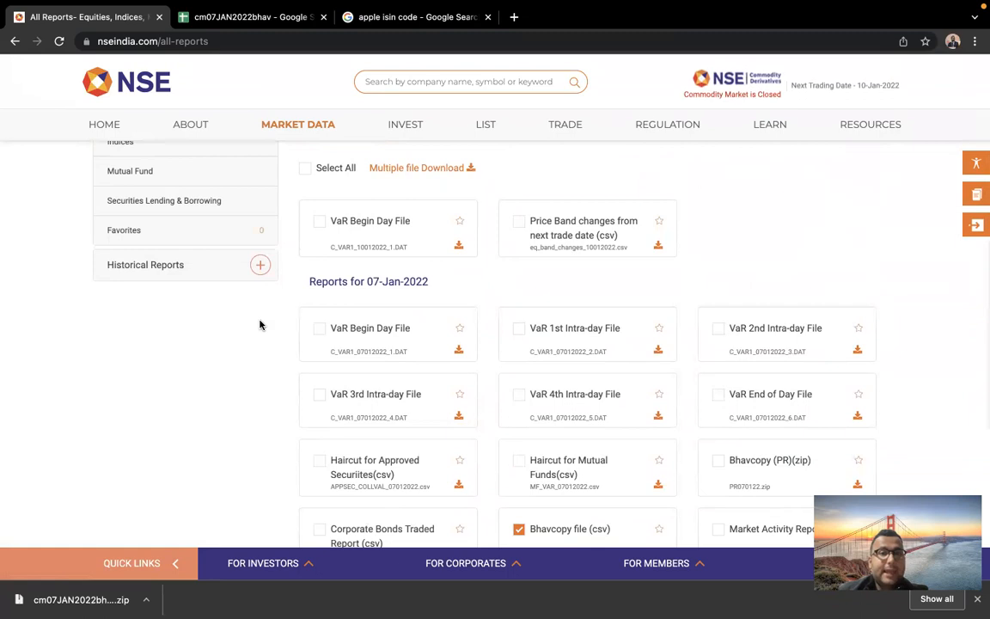
scroll(260, 325, "down", 3)
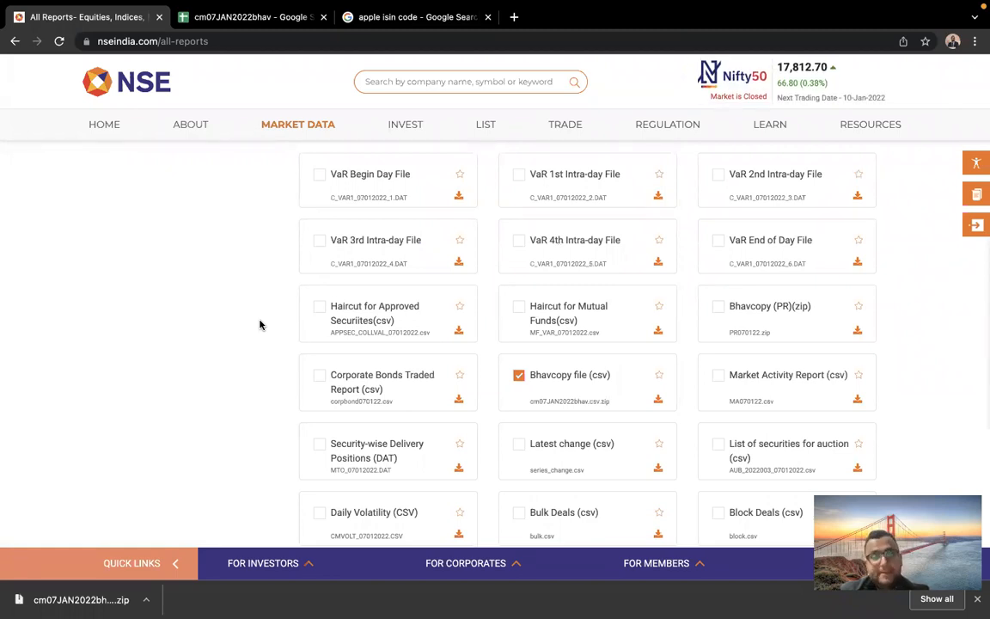
scroll(259, 325, "down", 5)
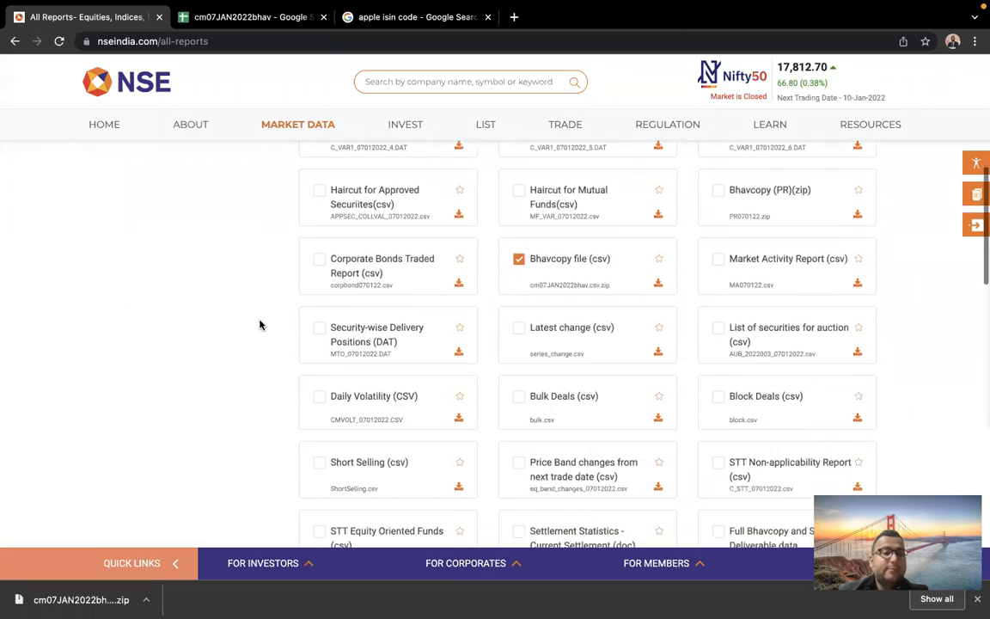
scroll(410, 501, "down", 1)
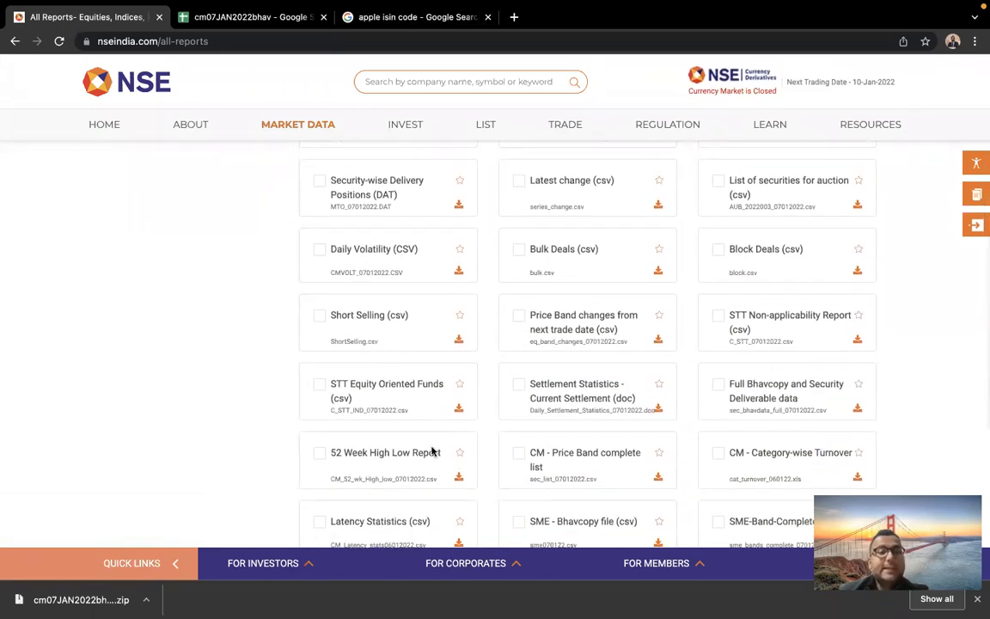
left_click(320, 454)
left_click(458, 477)
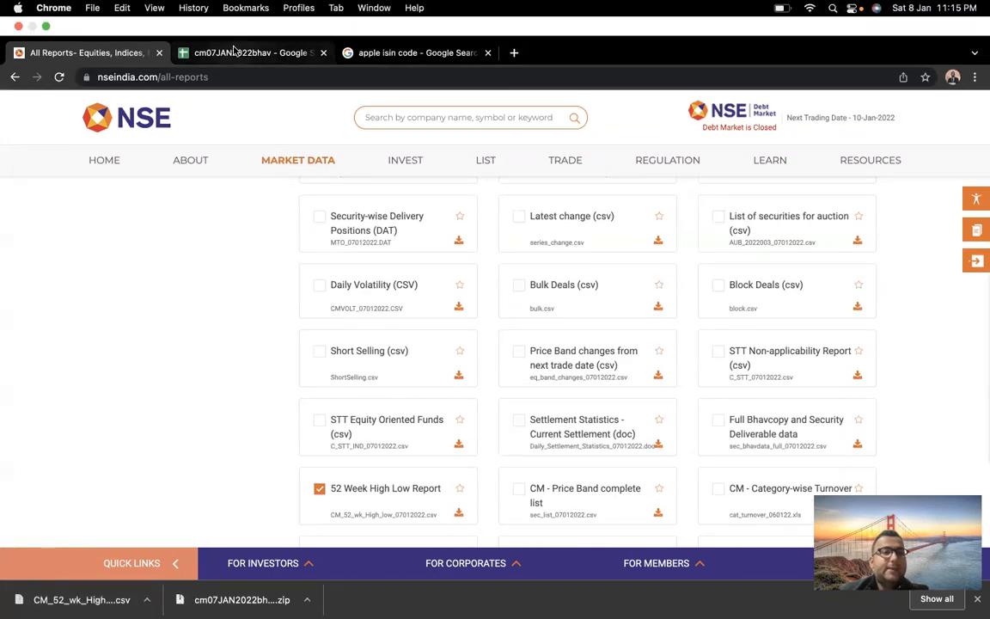
Step: From the empty Sheet1 of cm07JAN2022bhav, upload the 52-week high/low CSV from Downloads and open it as a new spreadsheet
left_click(238, 17)
left_click(233, 566)
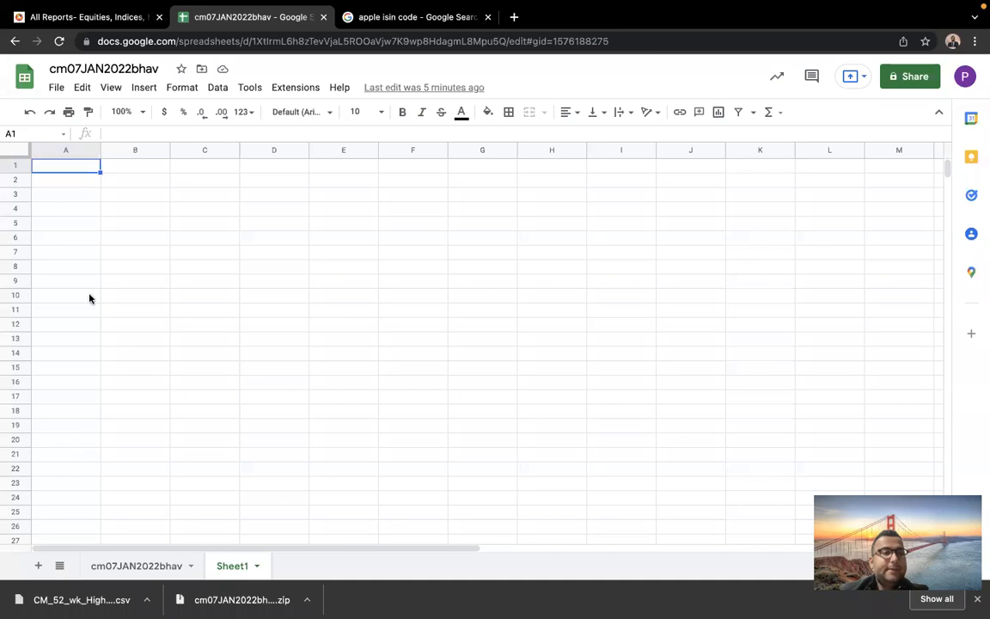
left_click(54, 87)
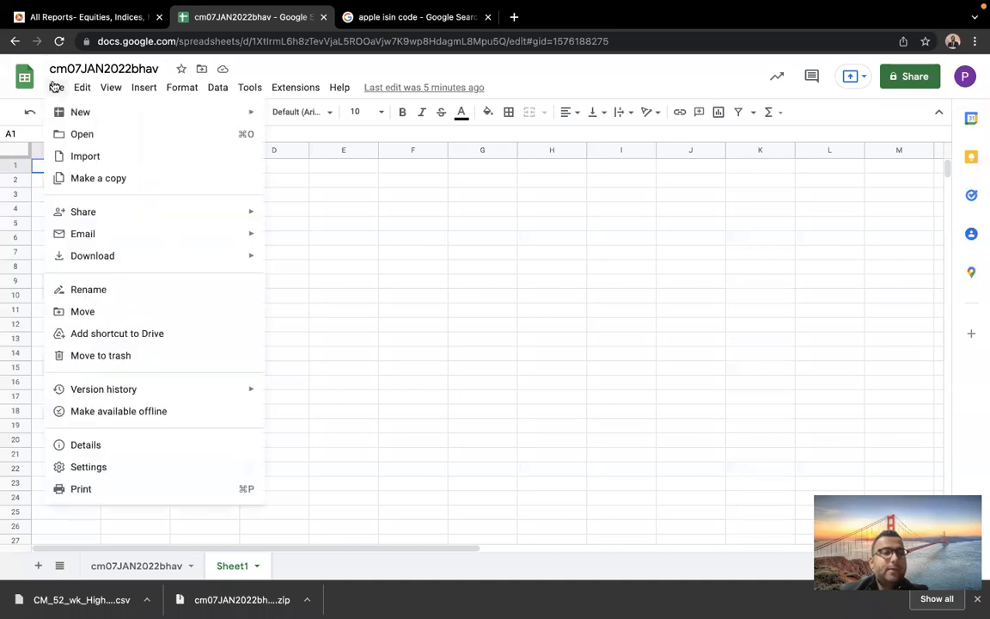
left_click(80, 131)
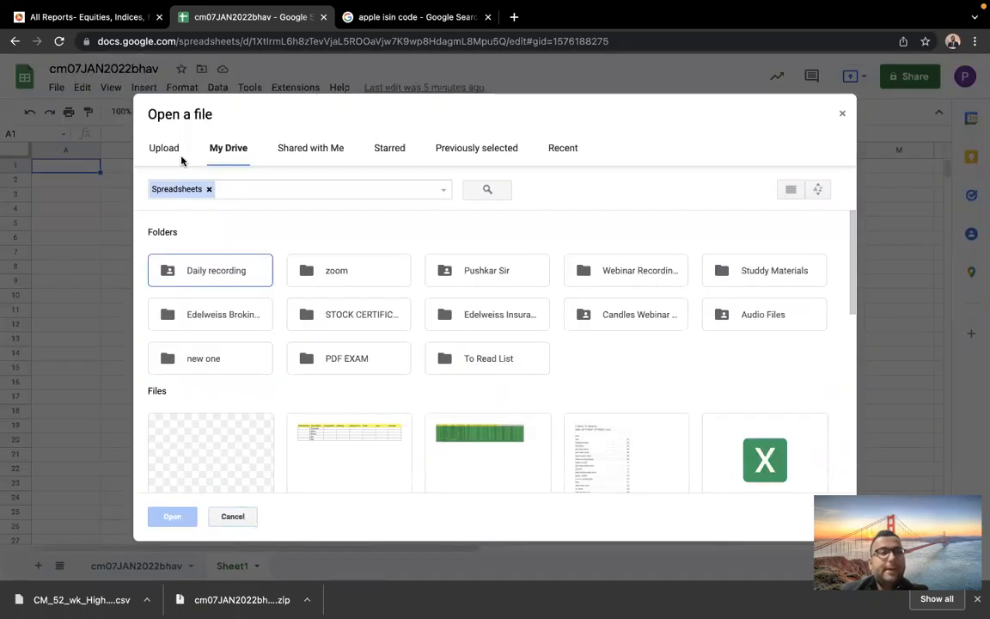
left_click(165, 149)
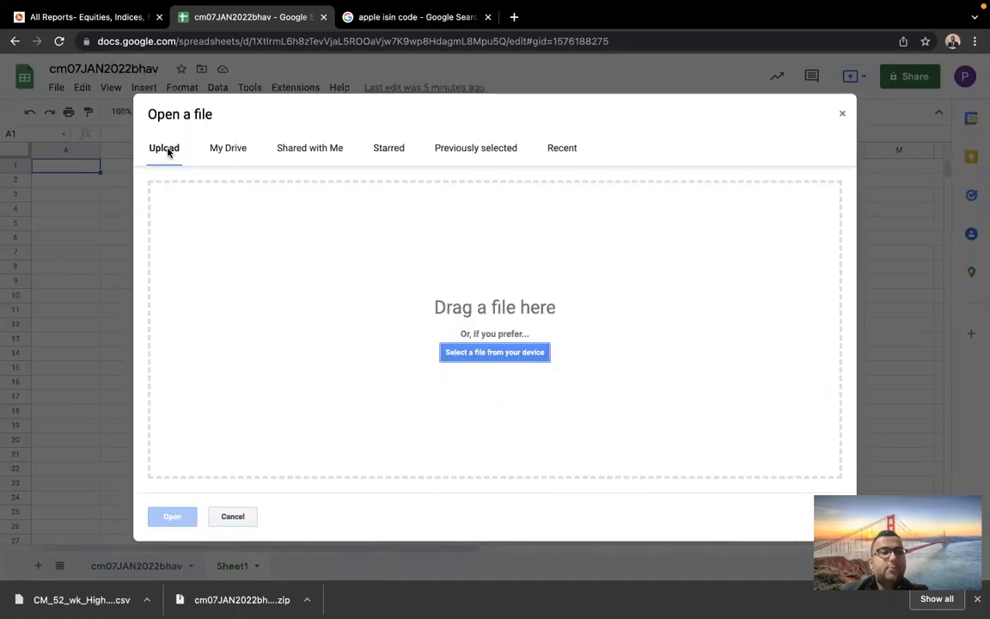
left_click(534, 352)
left_click(378, 228)
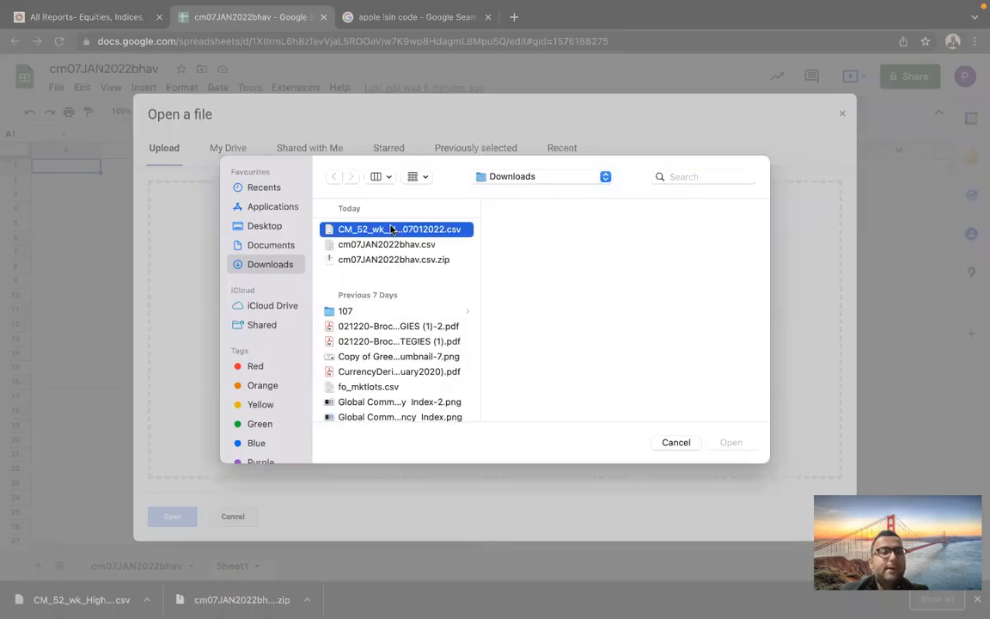
left_click(731, 442)
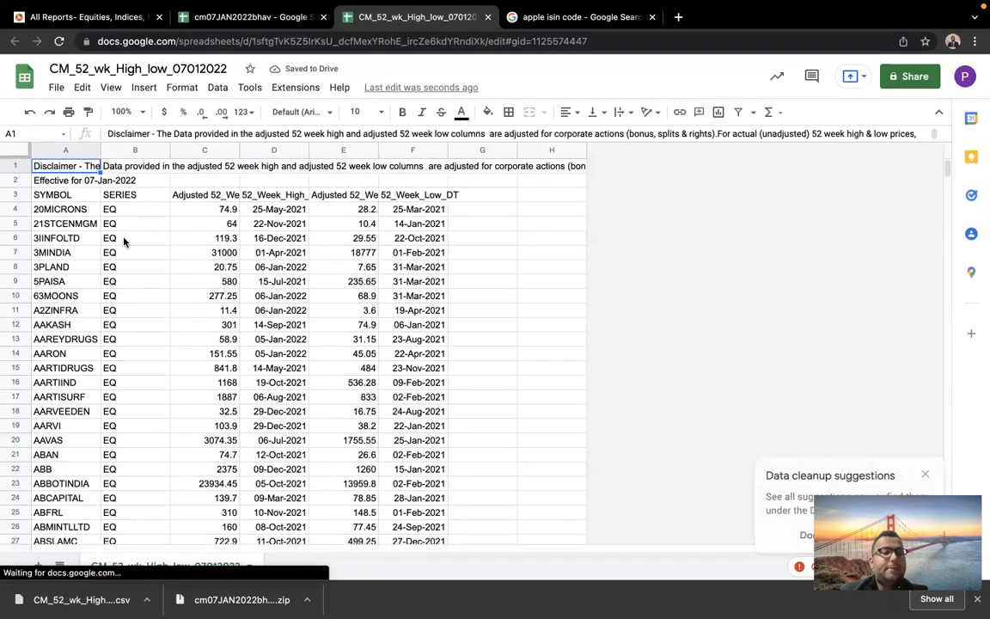
Step: Look over the new CM_52_wk_High_low_07012022 spreadsheet, then close the cm07JAN2022bhav spreadsheet
scroll(179, 384, "down", 1)
scroll(180, 383, "up", 1)
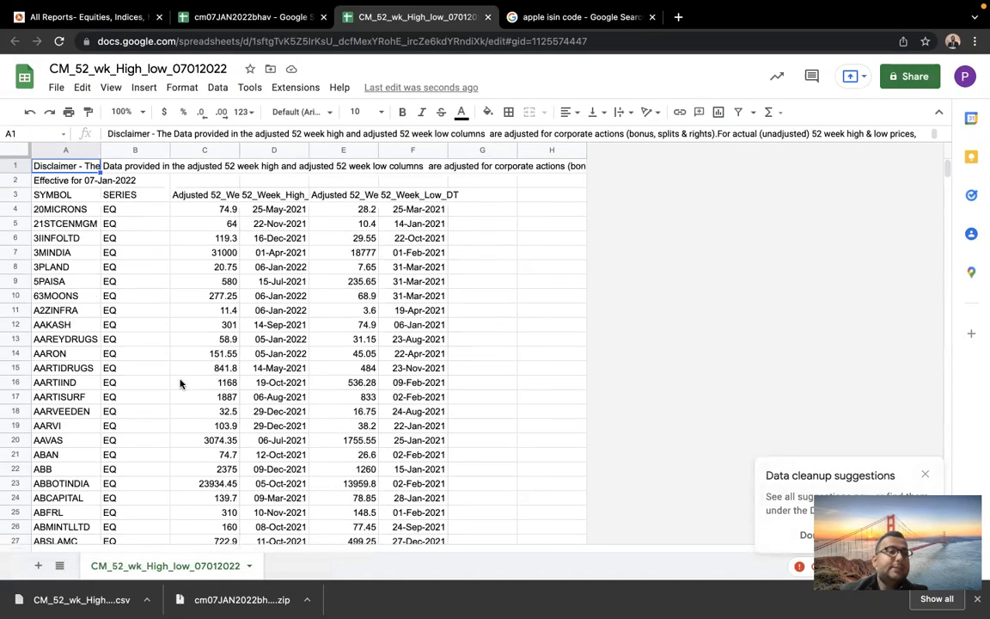
left_click(258, 22)
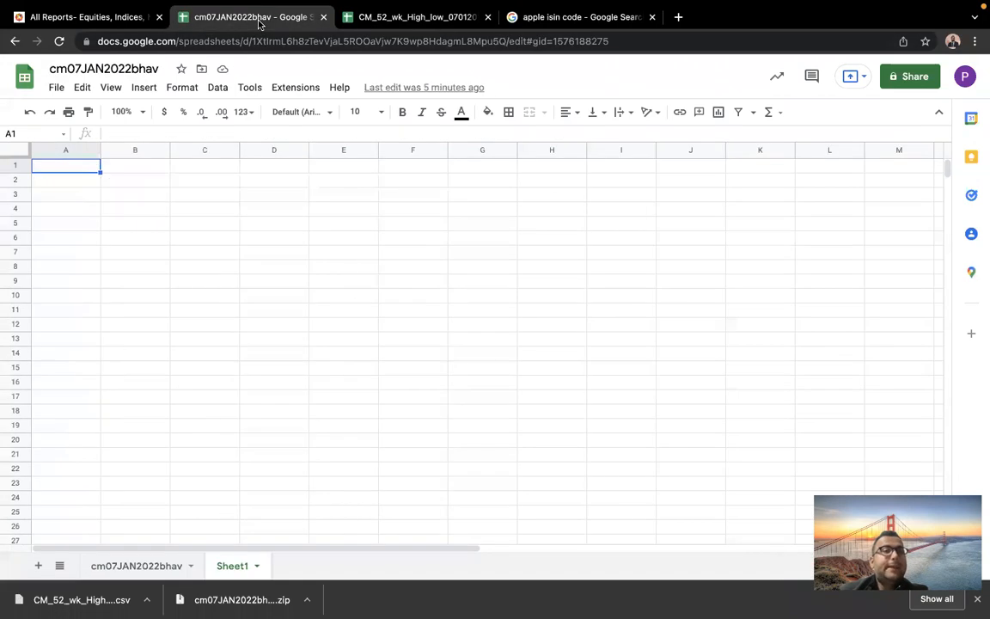
left_click(323, 17)
Step: Examine the effective date and the disclaimer in the first two rows of the 52-week high/low sheet
scroll(321, 245, "down", 1)
scroll(289, 240, "up", 1)
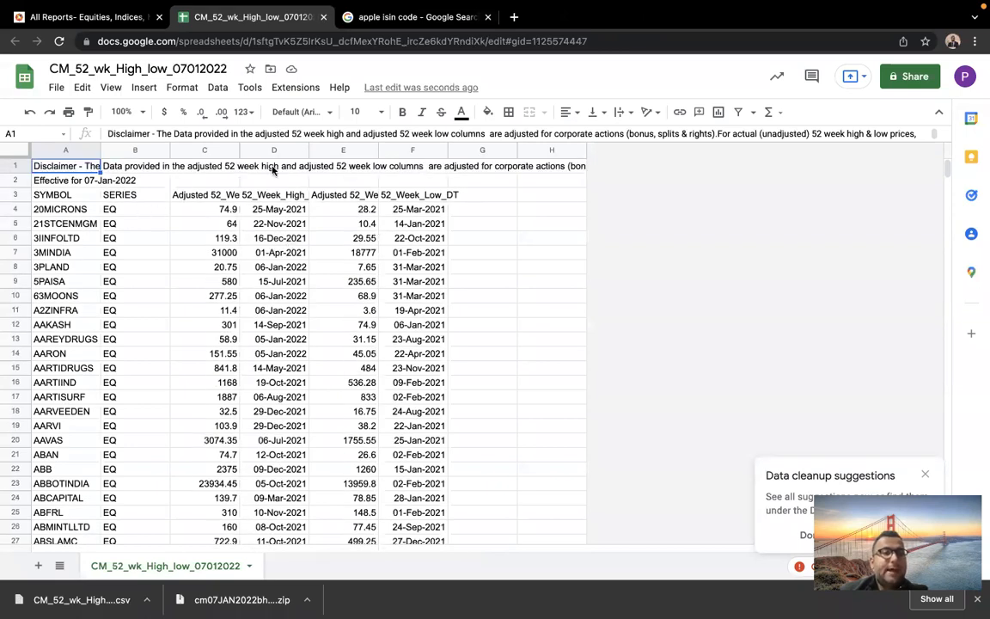
left_click(48, 178)
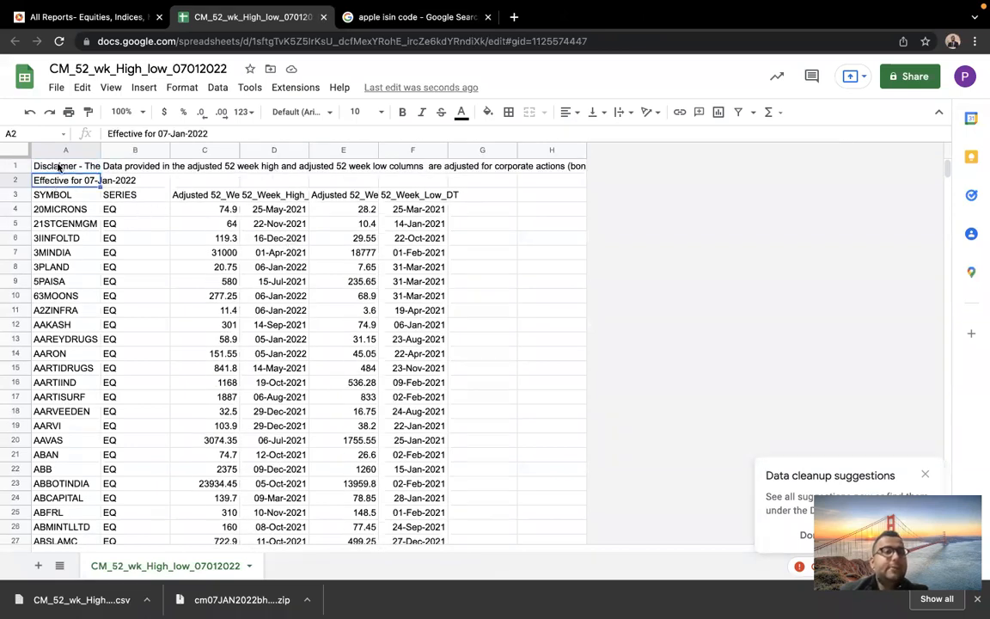
left_click(58, 167)
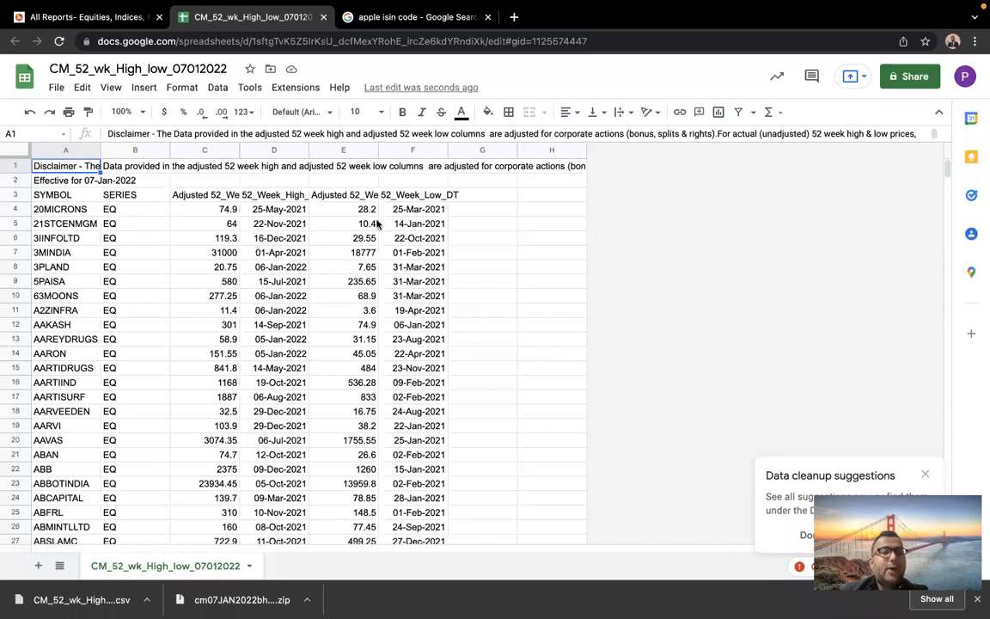
Step: Fit columns C to F to their 52-week headings and widen empty column H to show more of the disclaimer
double_click(447, 149)
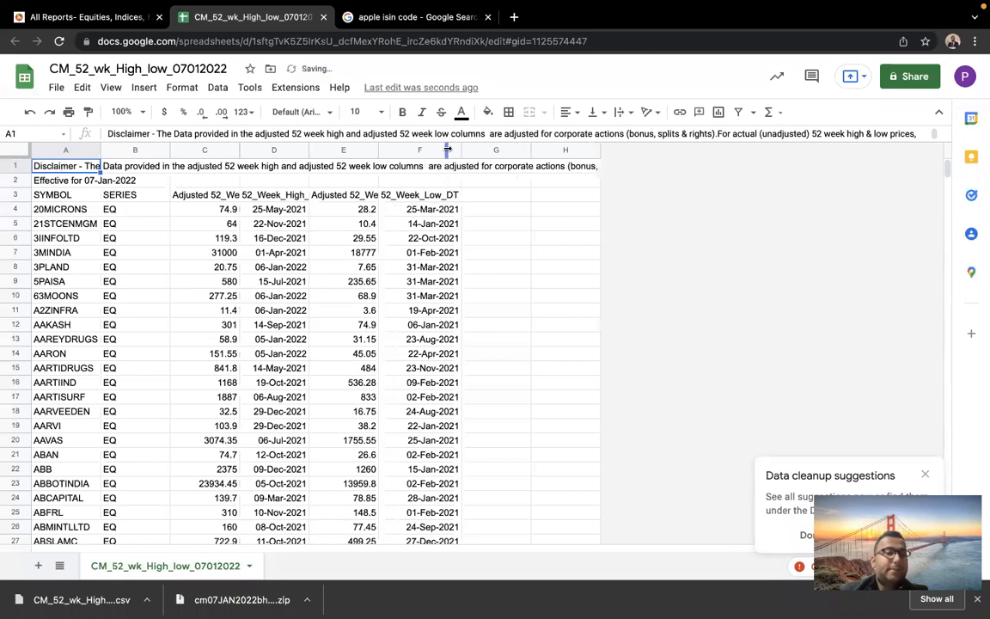
double_click(377, 149)
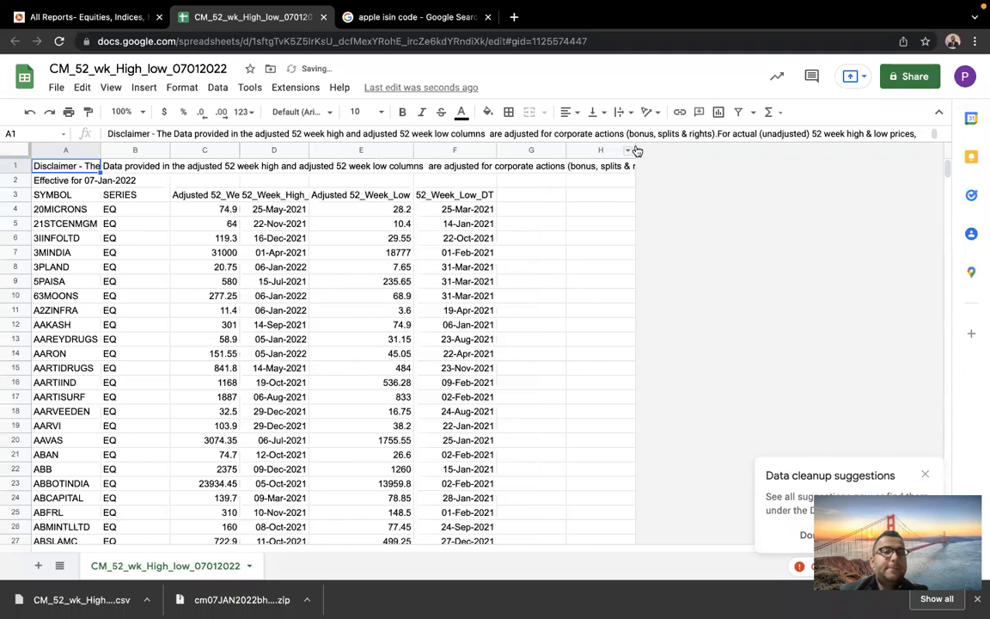
left_click_drag(635, 149, 764, 153)
left_click(762, 165)
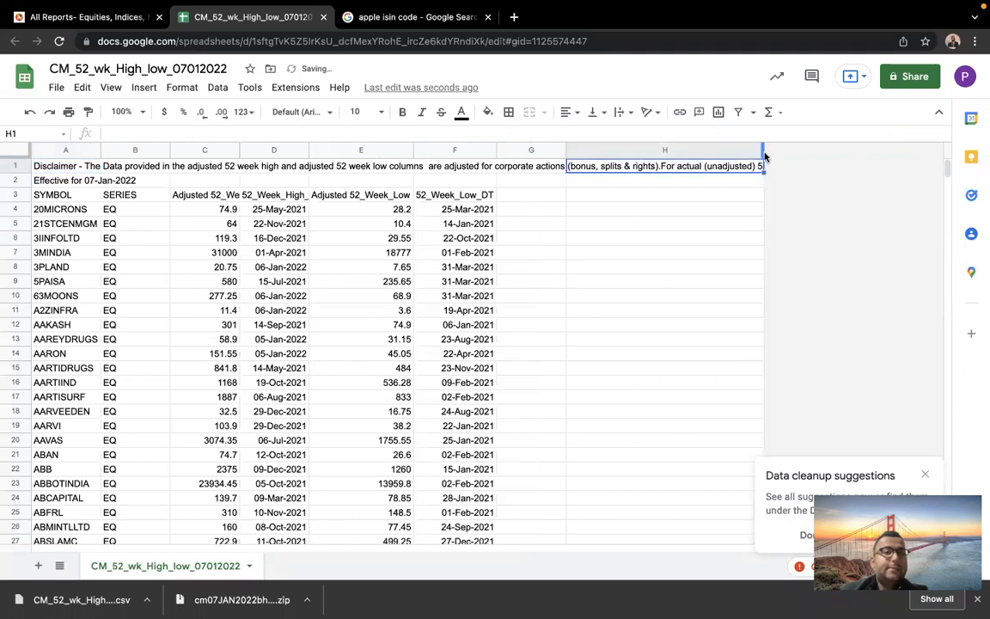
left_click_drag(763, 150, 872, 151)
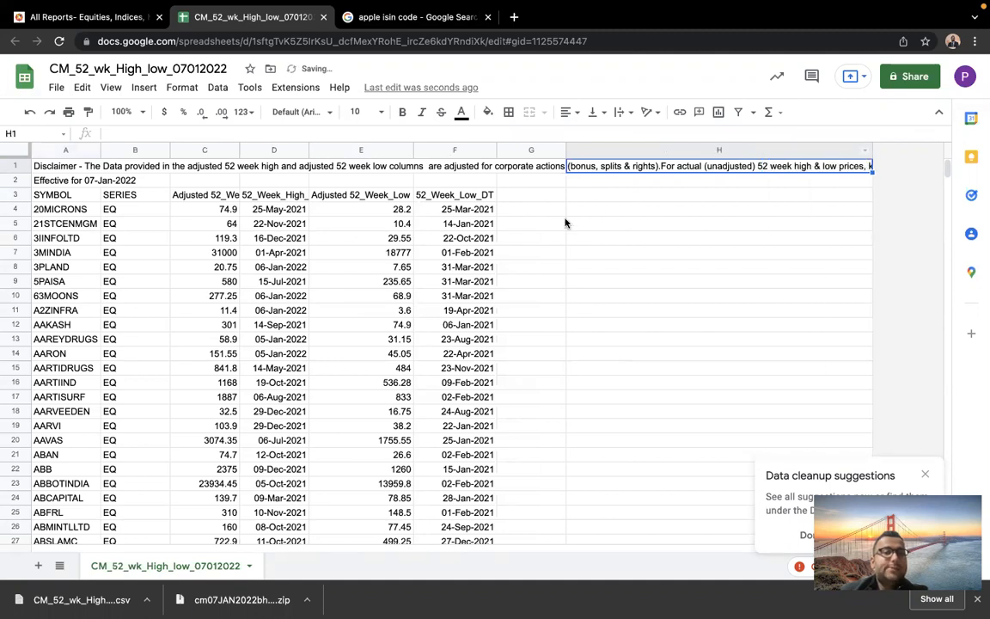
left_click(74, 180)
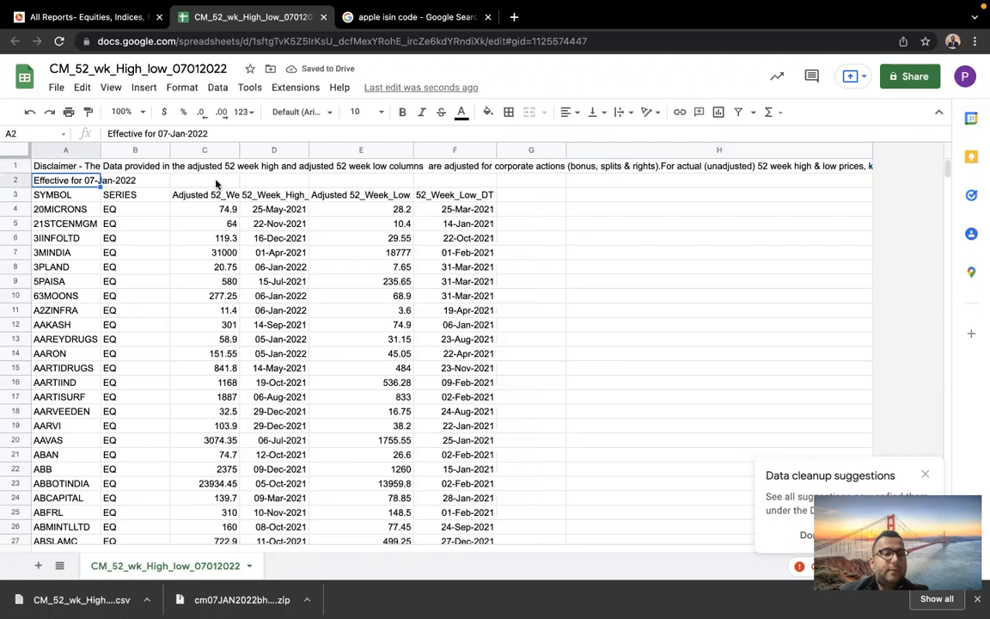
double_click(240, 151)
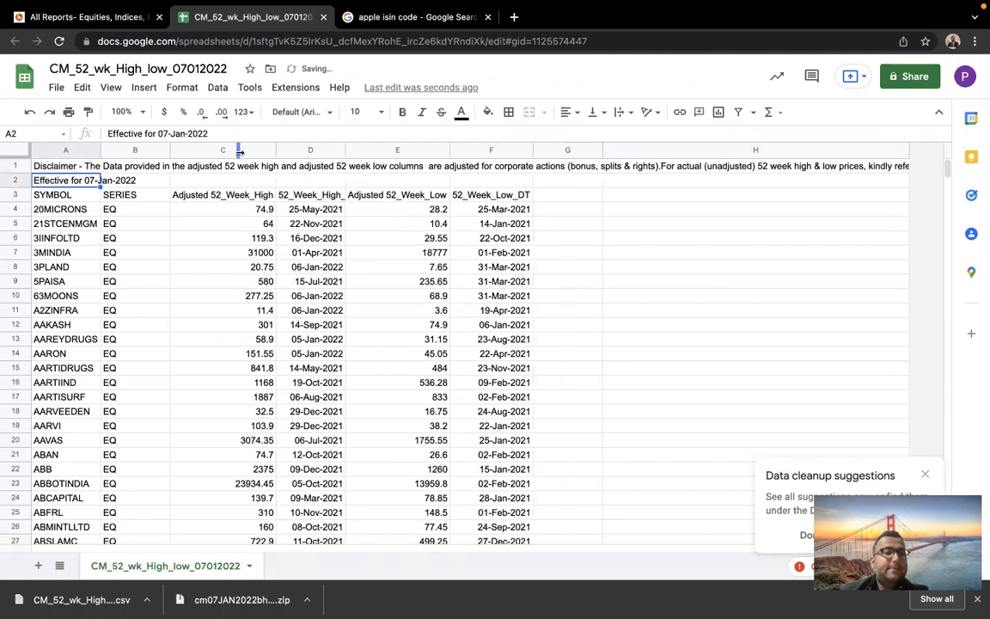
double_click(345, 150)
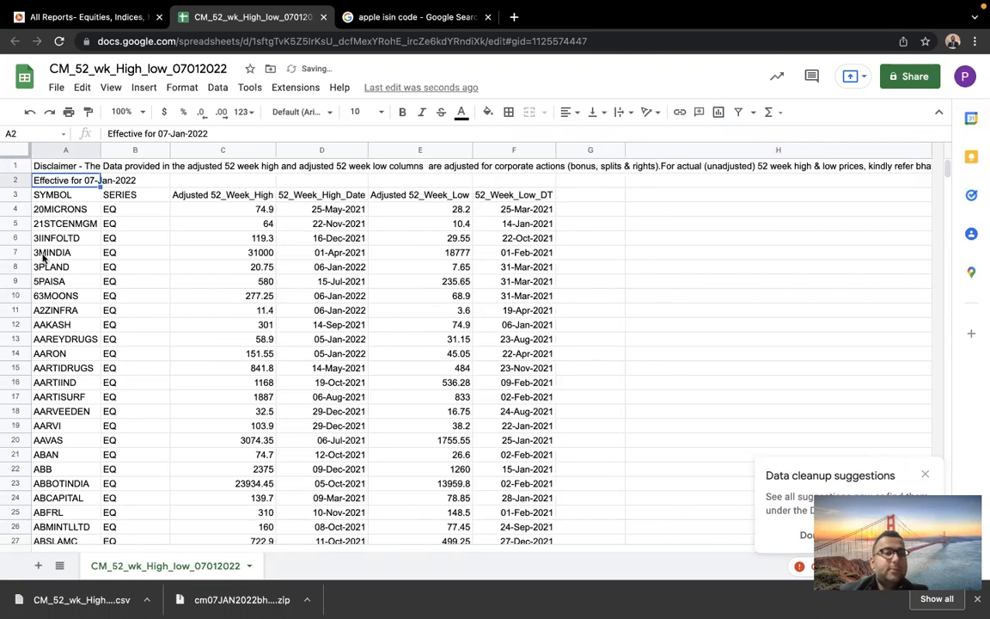
Step: Go through the stock list's 52-week highs, lows and dates, selecting the high date of ABBOTINDIA
scroll(62, 217, "down", 1)
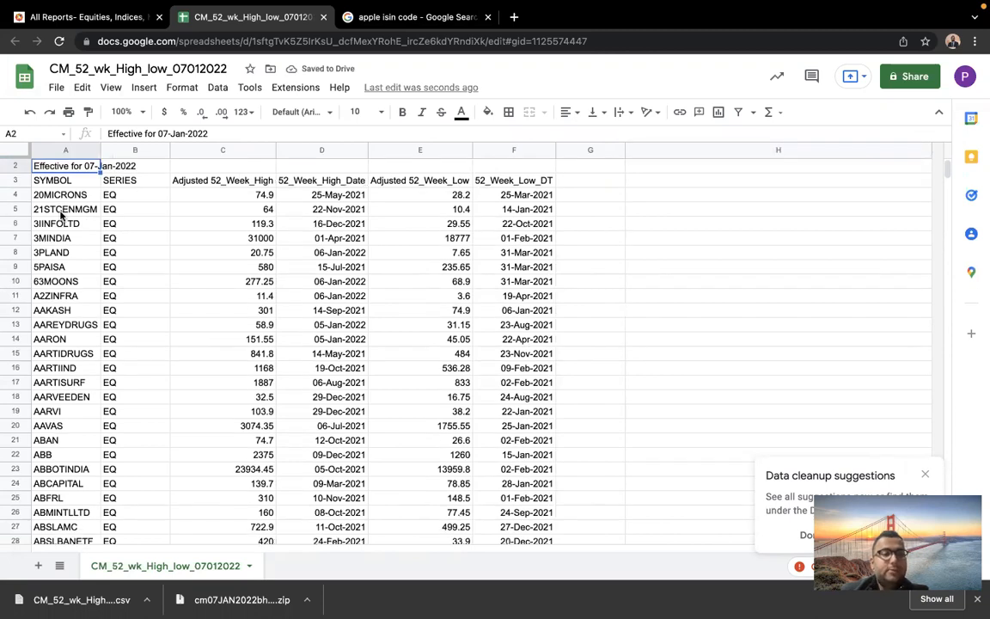
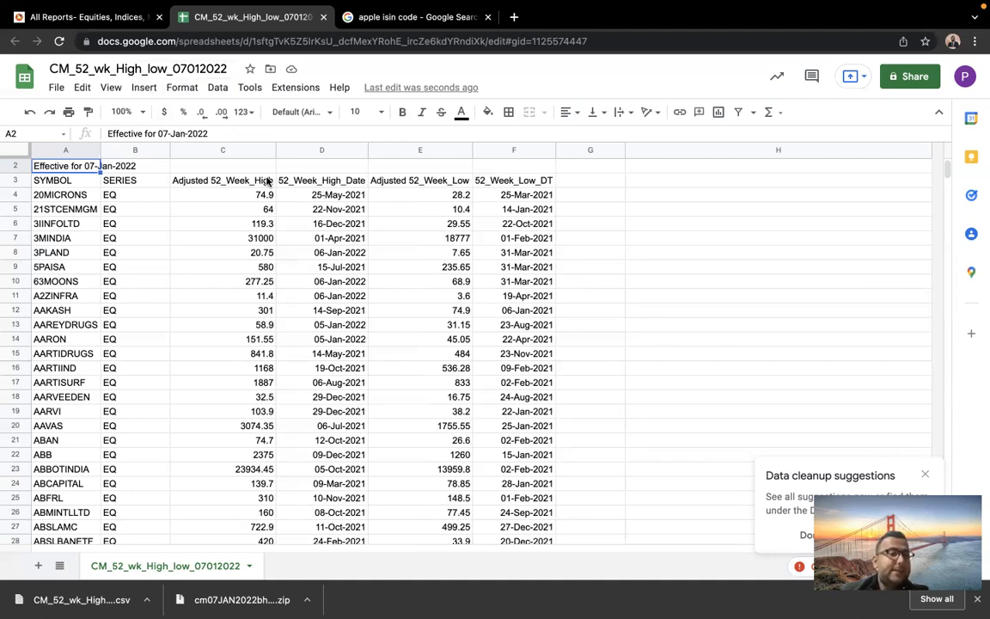
scroll(257, 340, "down", 15)
scroll(258, 340, "down", 20)
scroll(257, 321, "up", 20)
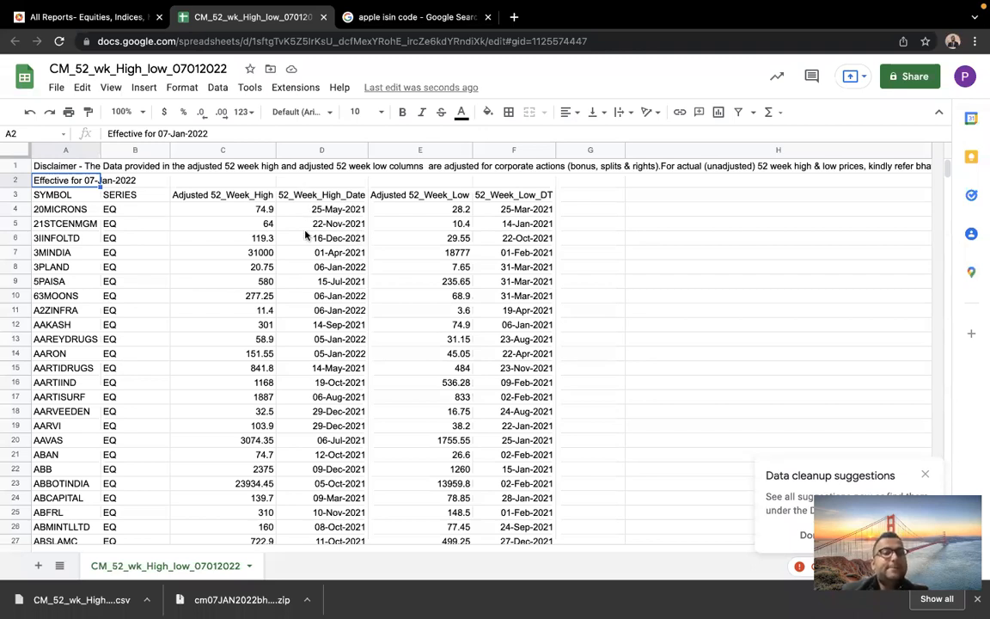
left_click(324, 487)
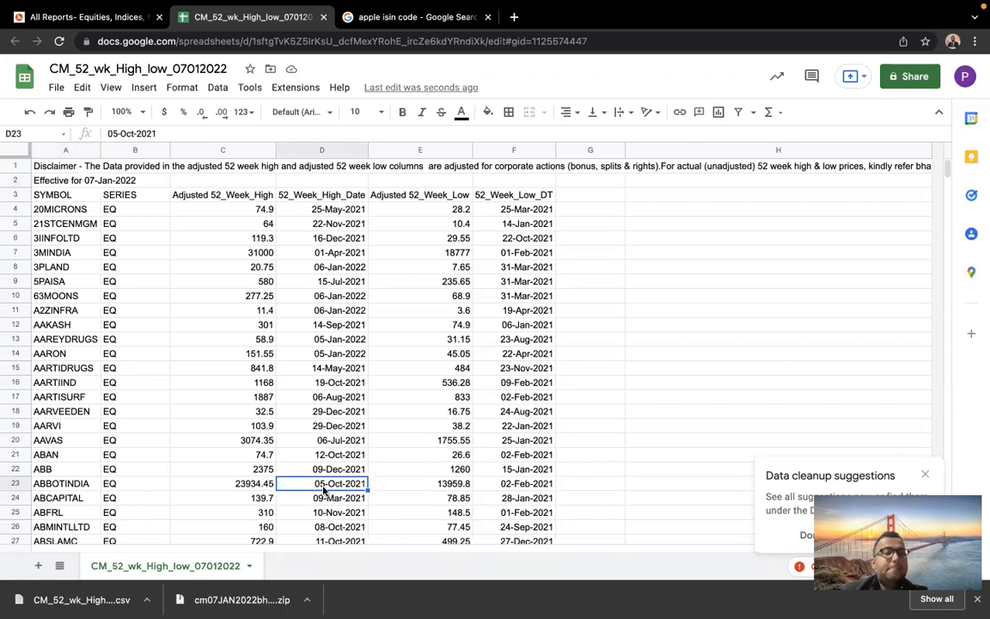
scroll(324, 490, "down", 4)
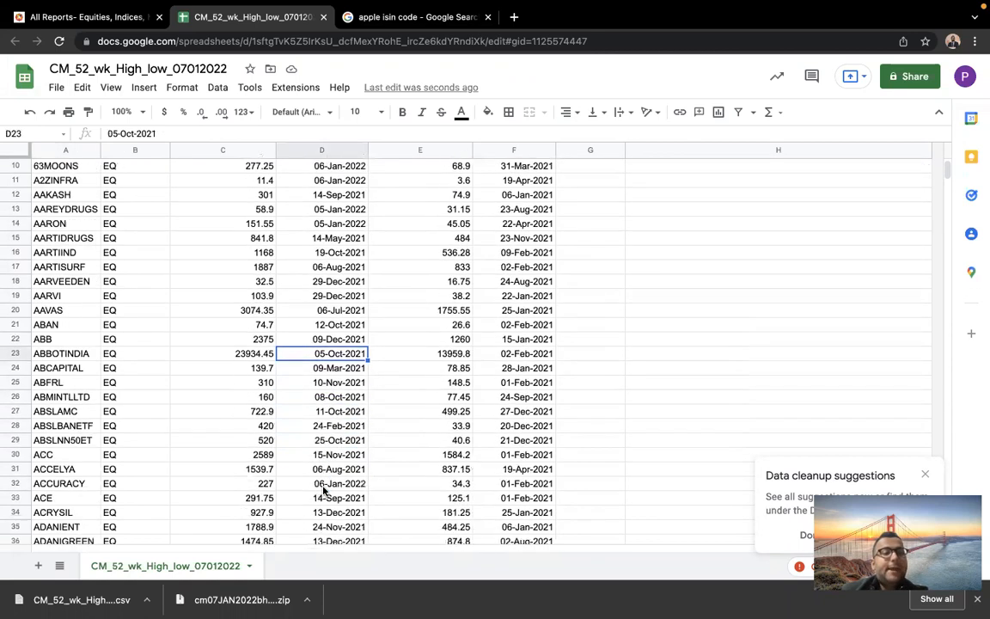
Step: Examine ABBOTINDIA's 52-week low price and its high and low dates, then check the 52_Week_Low_DT and Adjusted 52_Week_Low headings
scroll(433, 367, "up", 1)
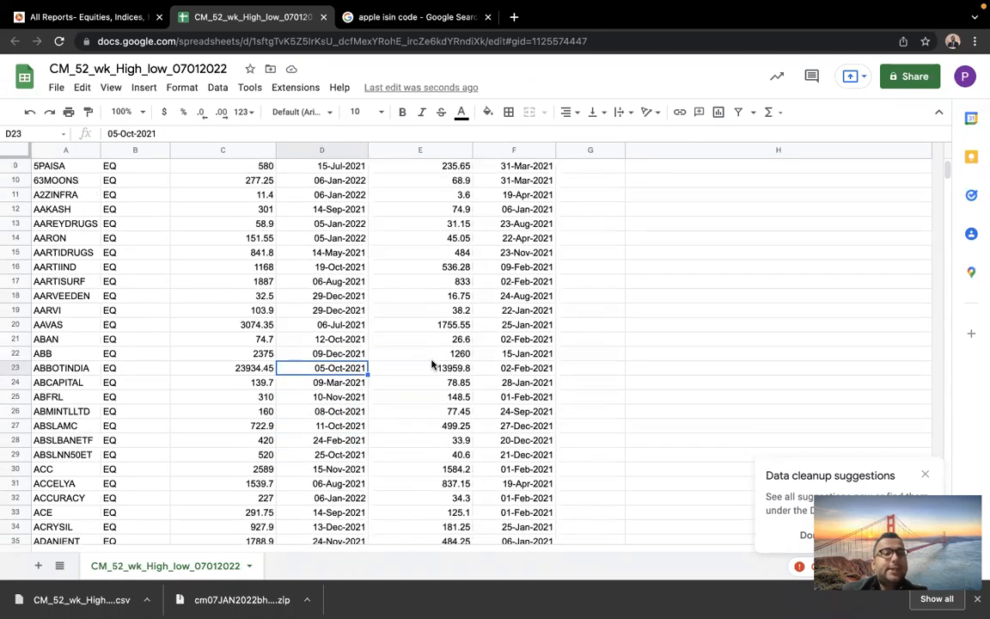
scroll(433, 364, "up", 1)
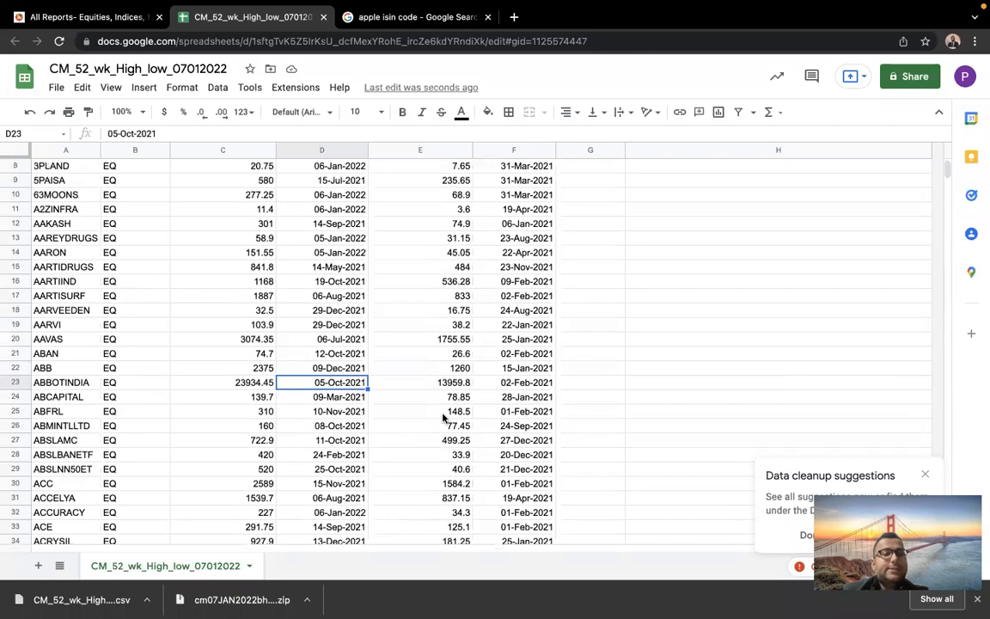
key("Right")
key("Right")
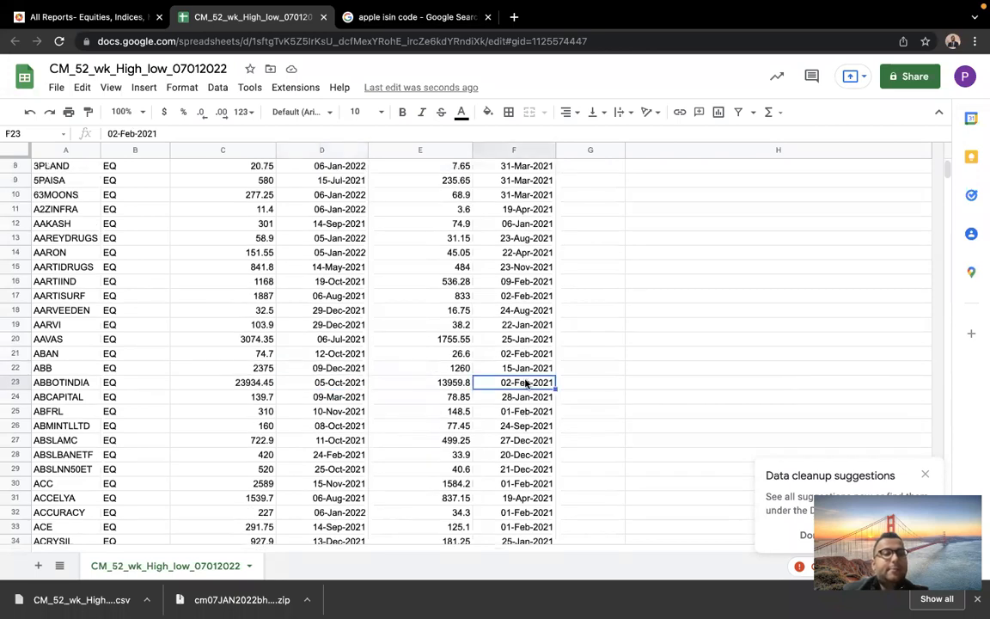
left_click(455, 383)
left_click(347, 383)
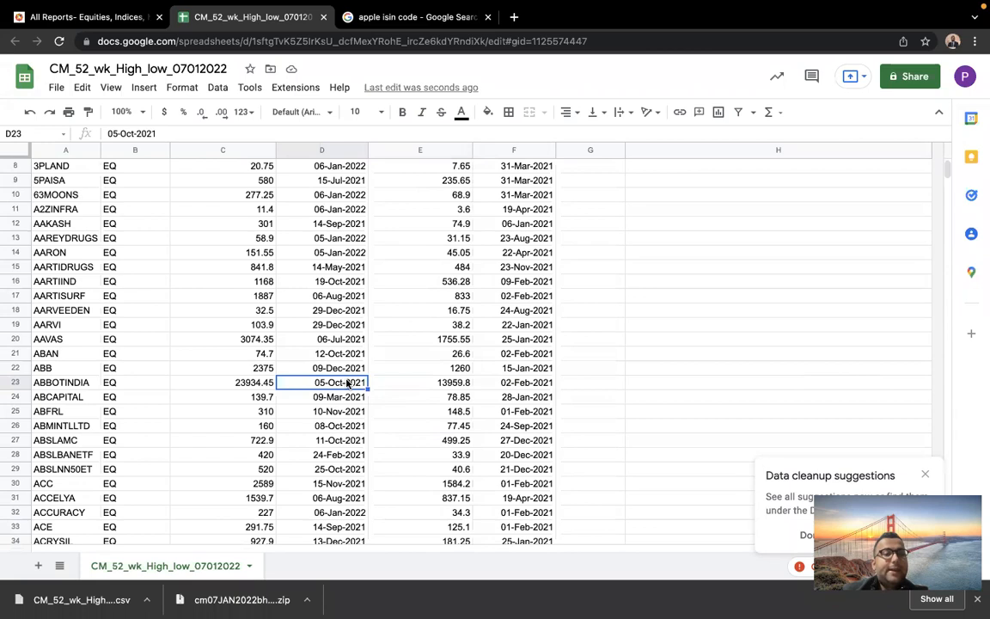
left_click(512, 387)
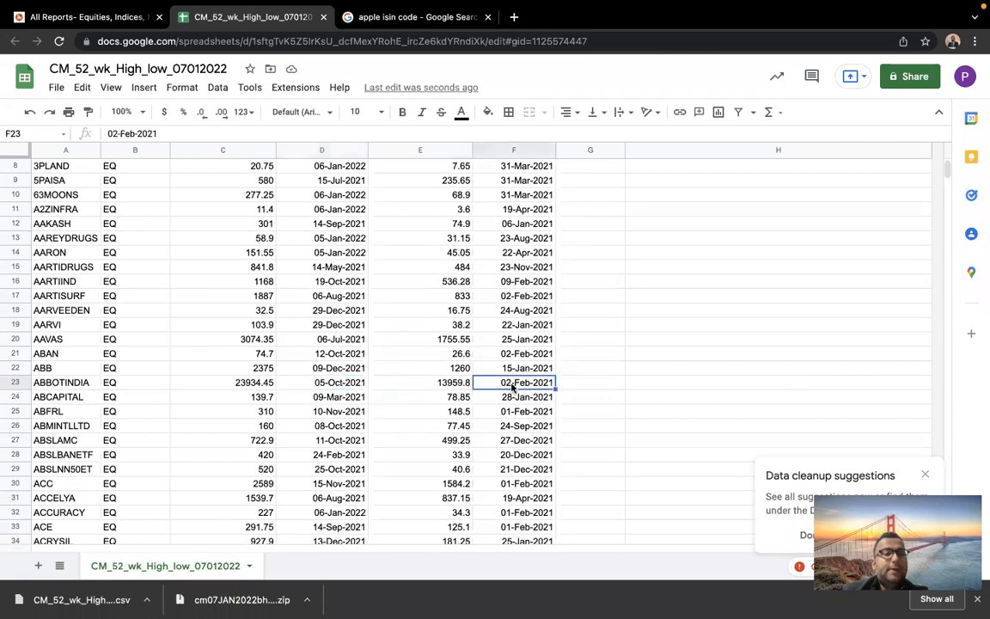
scroll(512, 387, "up", 3)
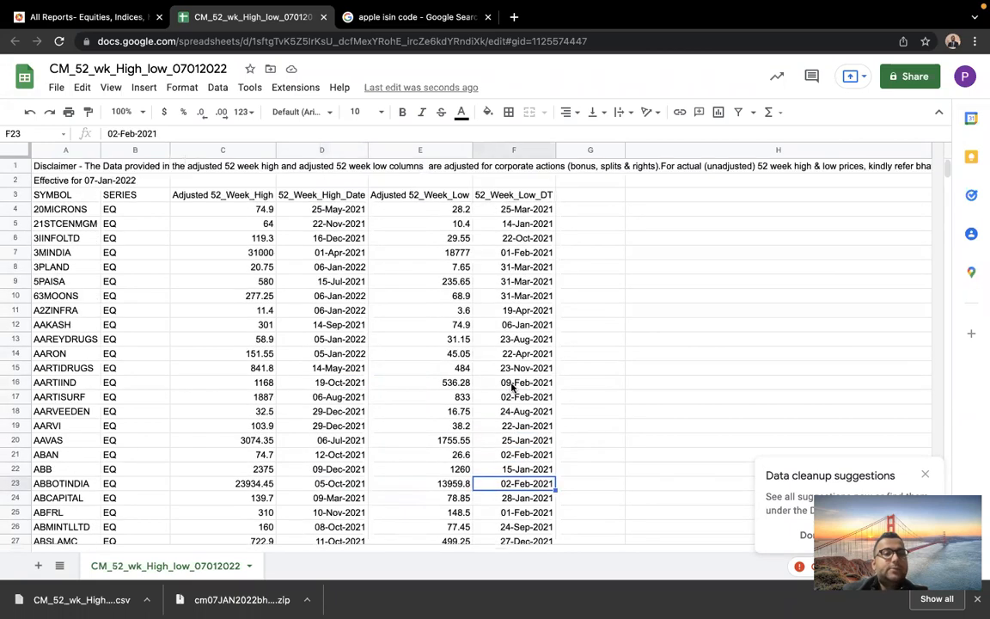
left_click(519, 197)
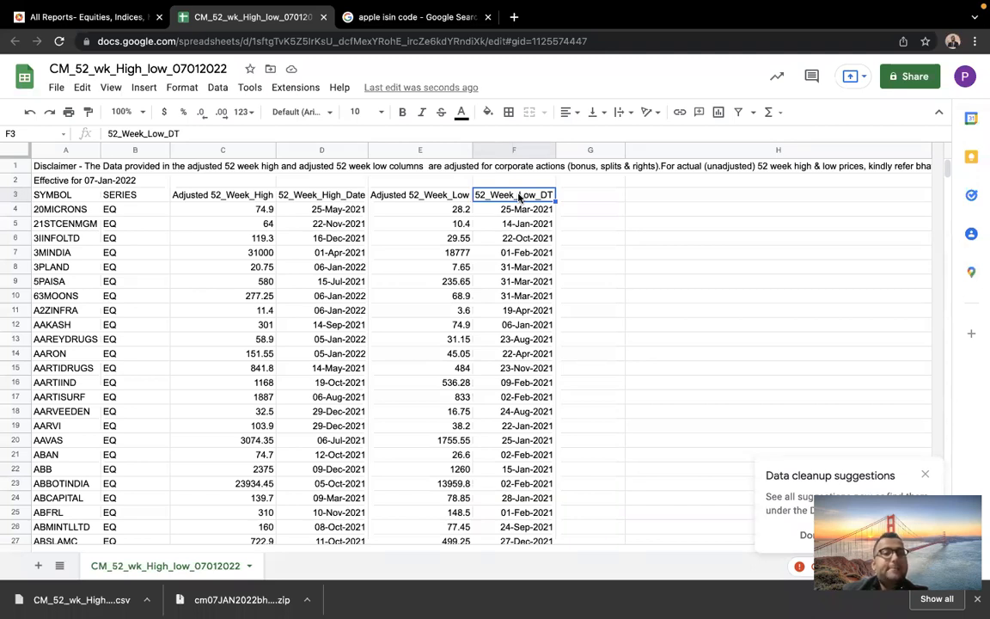
left_click(421, 195)
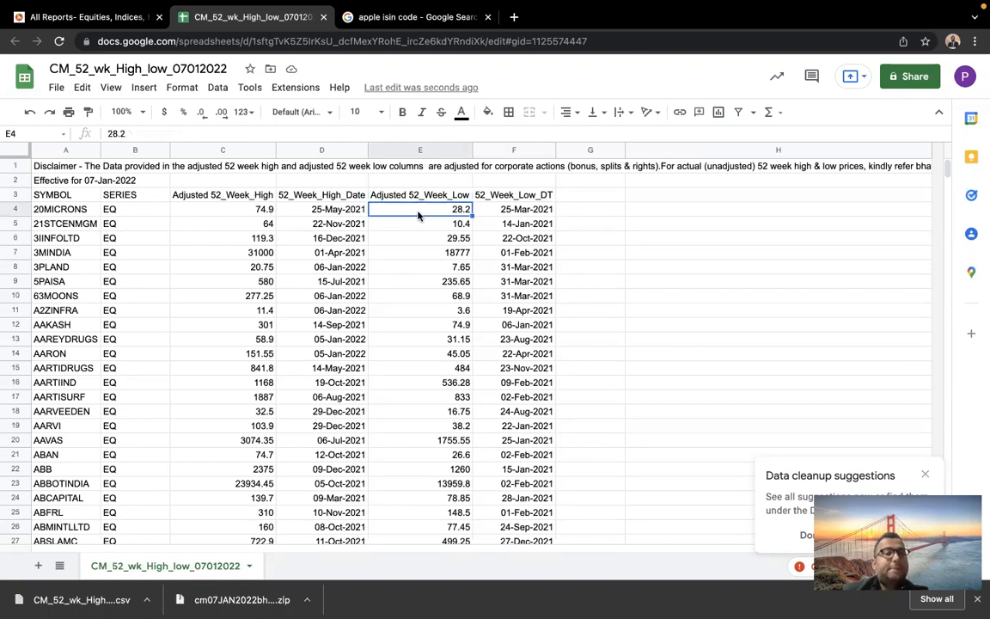
Step: Compare ABBOTINDIA's adjusted 52-week high and low prices with their dates in row 23
scroll(371, 388, "down", 2)
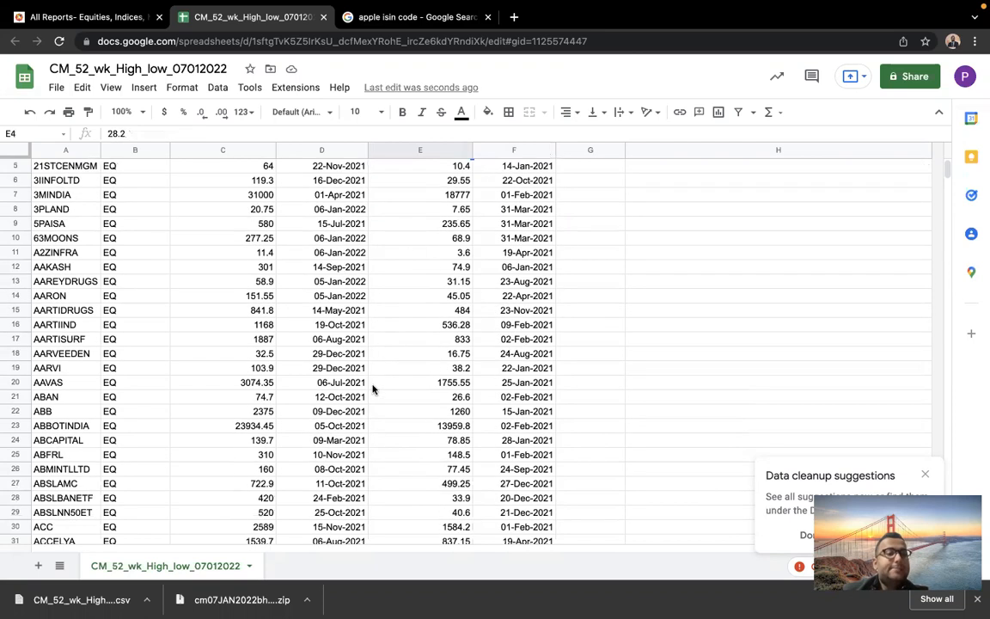
left_click(353, 422)
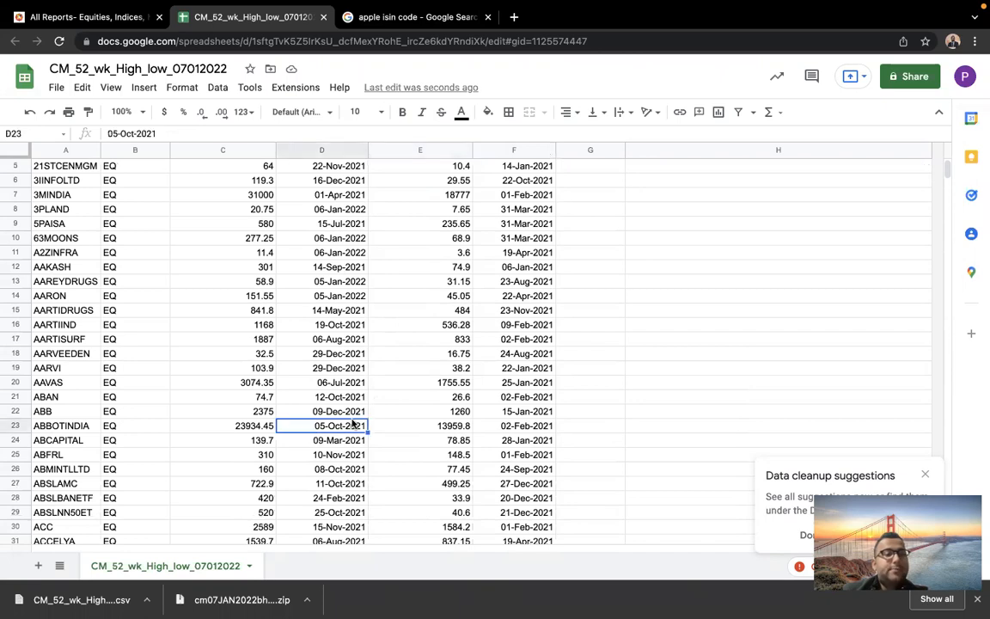
left_click(455, 430)
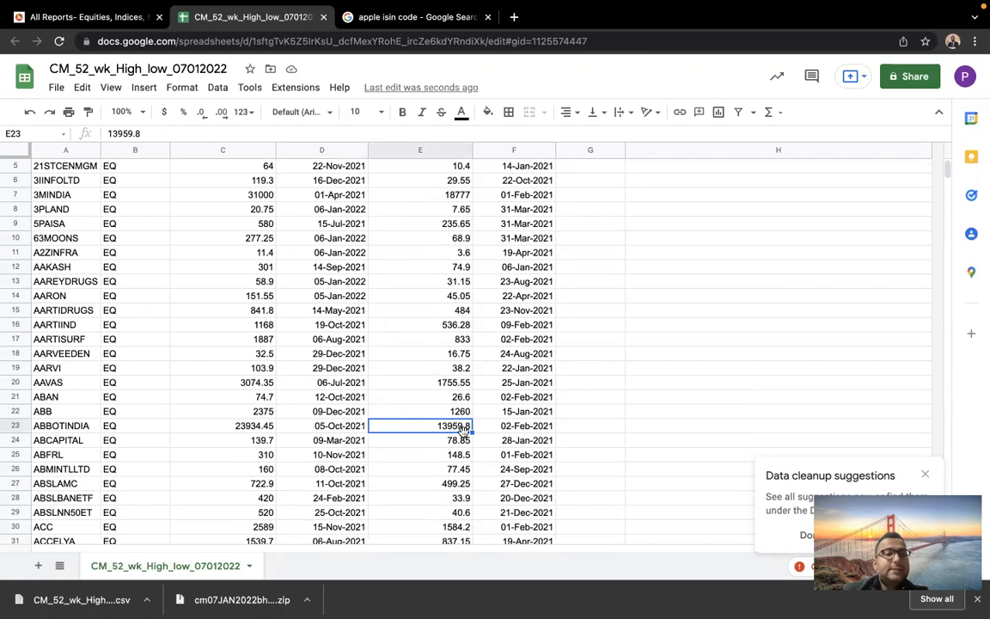
left_click(218, 425)
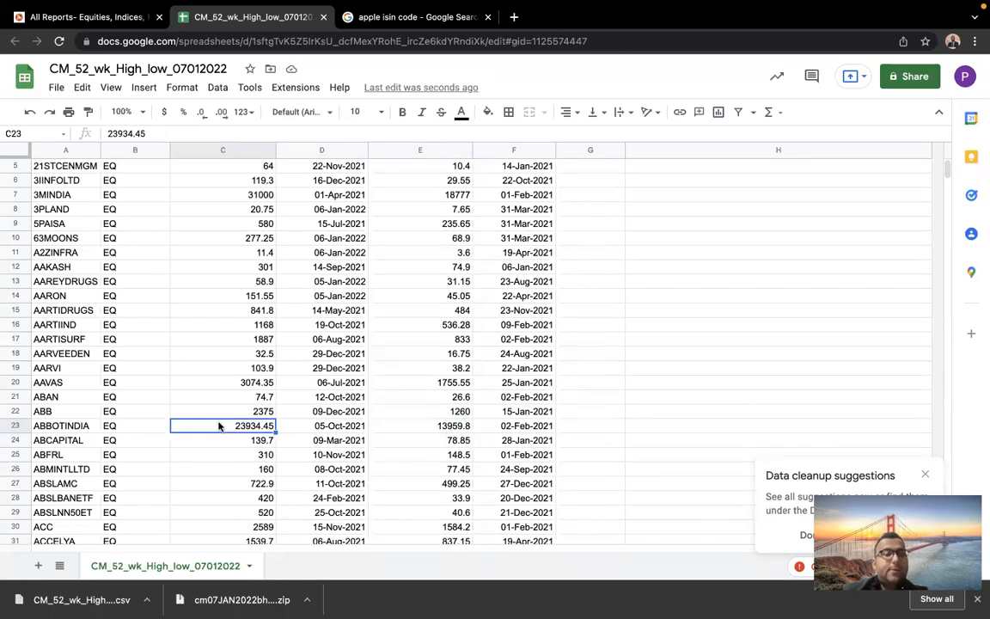
left_click(518, 426)
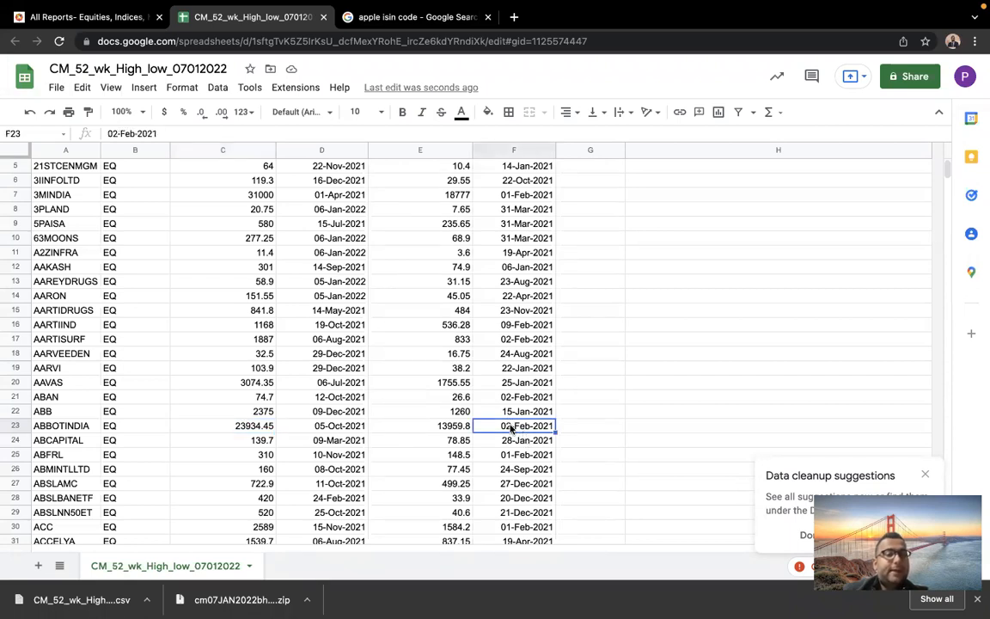
left_click(329, 430)
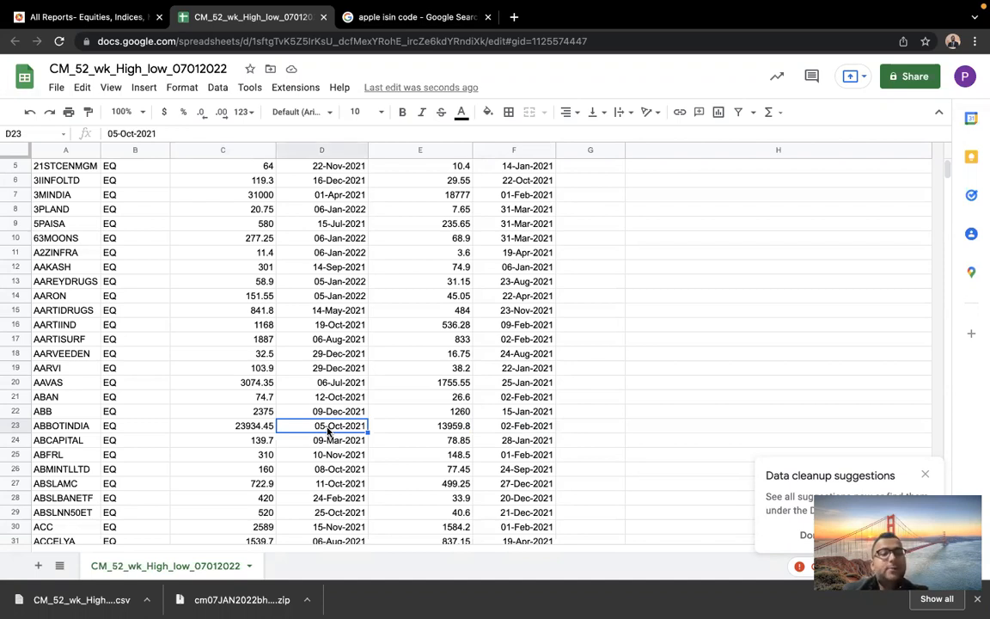
Step: Find INDIACEM further down the stock list and examine its 52-week high, low and both dates
scroll(329, 430, "up", 2)
scroll(344, 343, "down", 20)
scroll(350, 266, "down", 20)
scroll(350, 260, "down", 20)
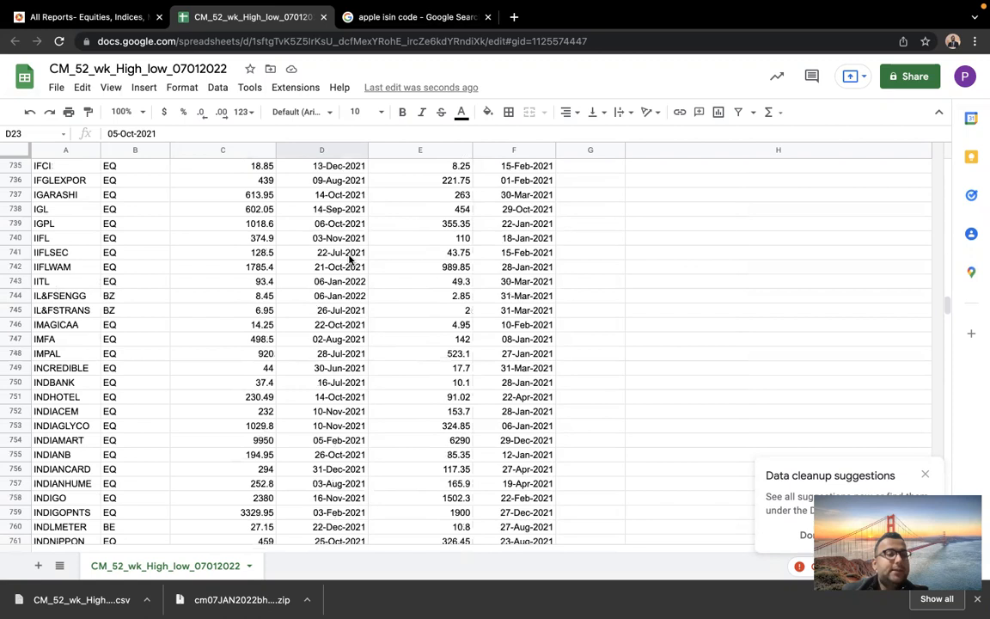
scroll(351, 259, "down", 3)
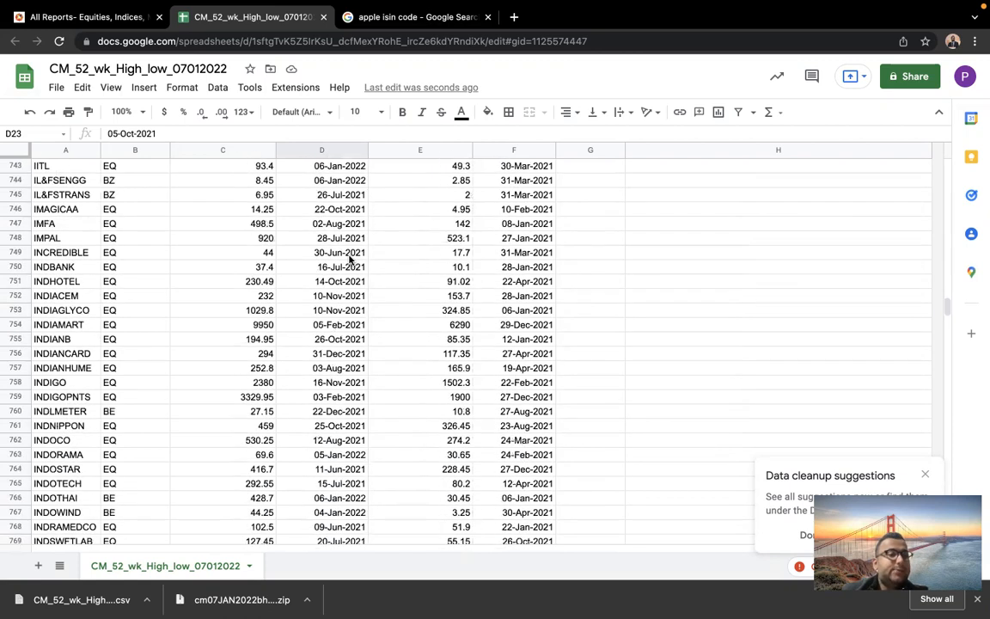
left_click(316, 294)
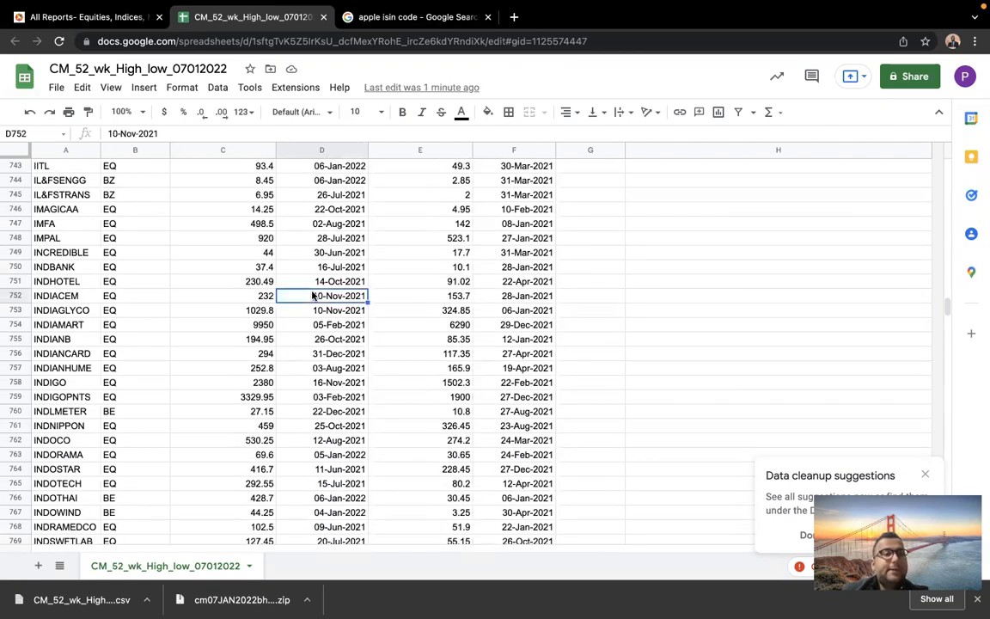
left_click(440, 285)
left_click(446, 298)
left_click(534, 298)
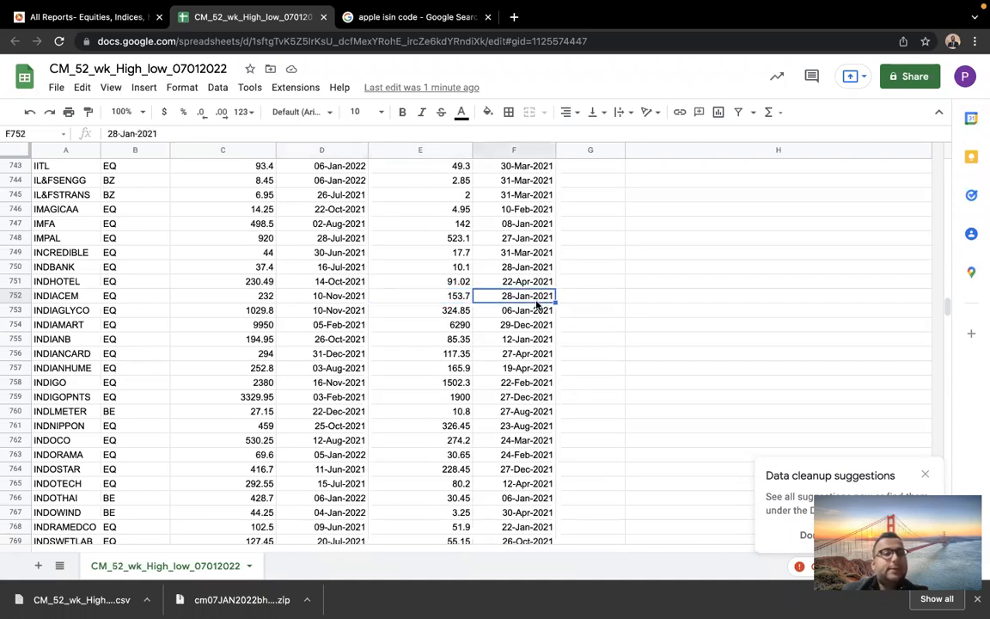
left_click(447, 298)
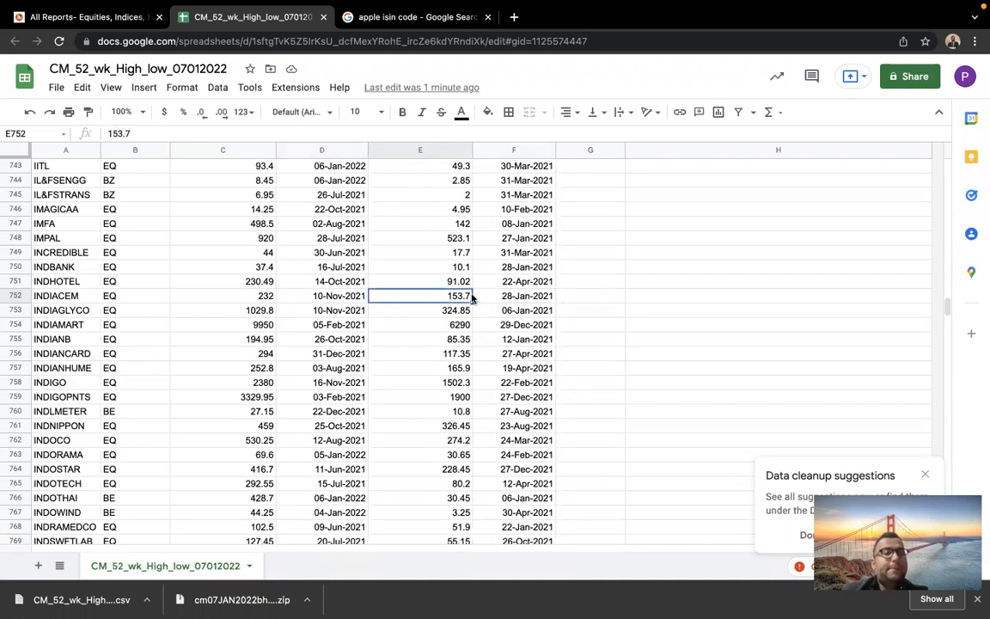
left_click(246, 299)
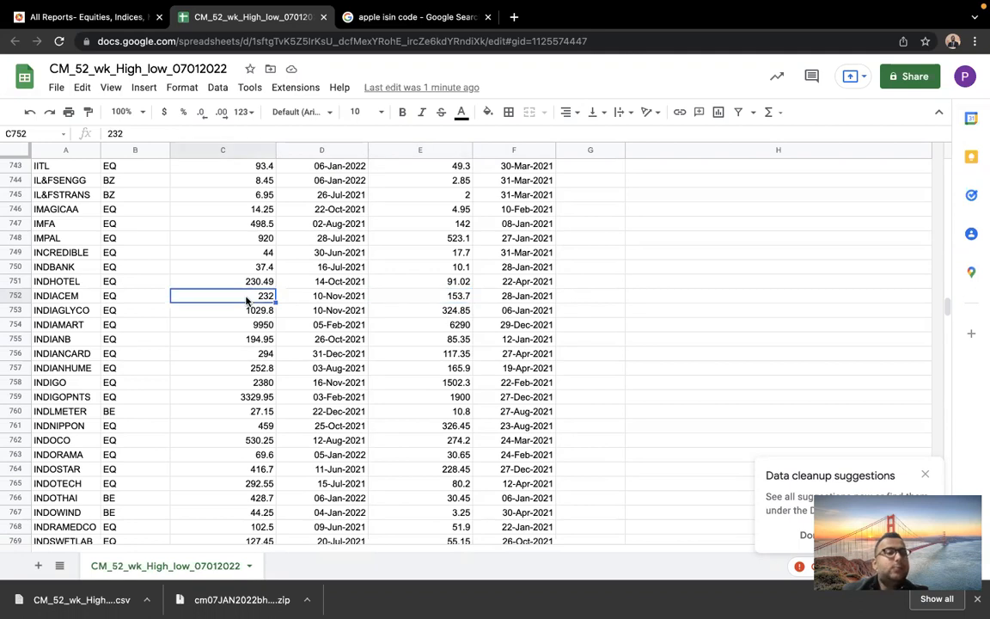
left_click(339, 299)
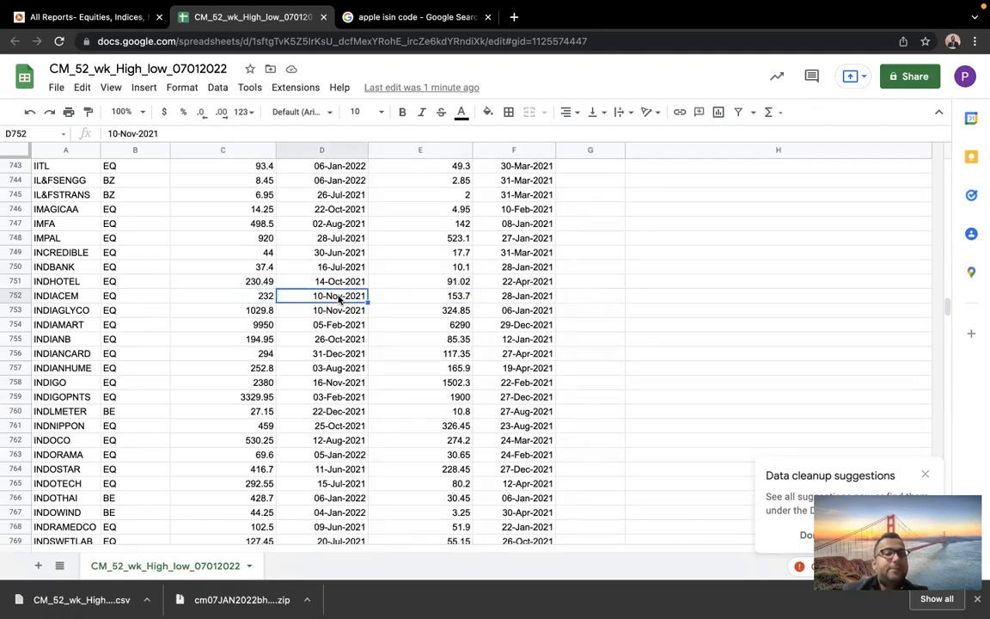
left_click(256, 296)
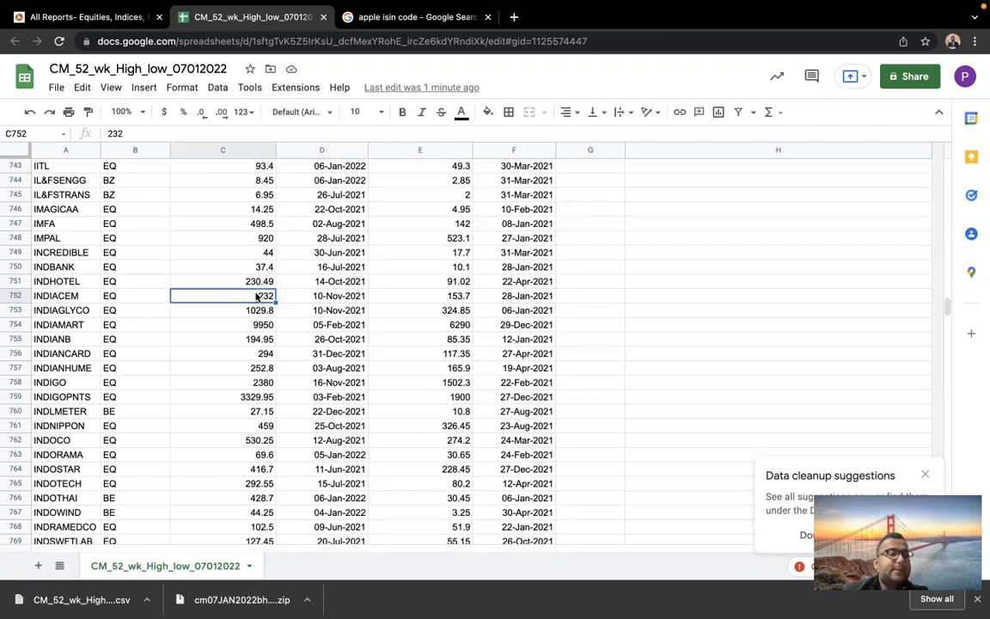
Step: Examine INDHOTEL's 52-week high price and its high and low dates in row 751
scroll(256, 296, "down", 1)
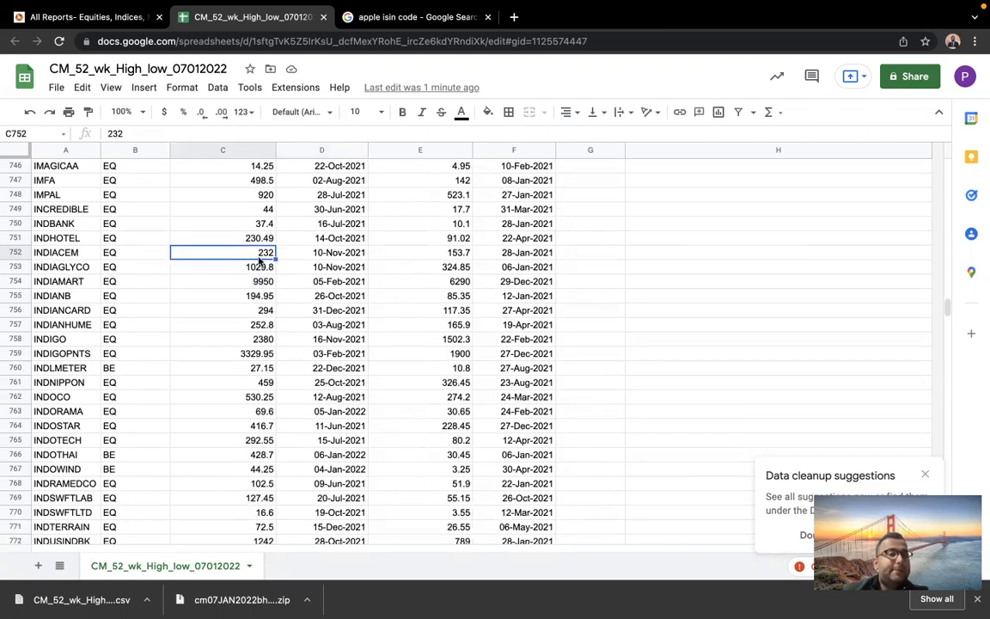
left_click(271, 237)
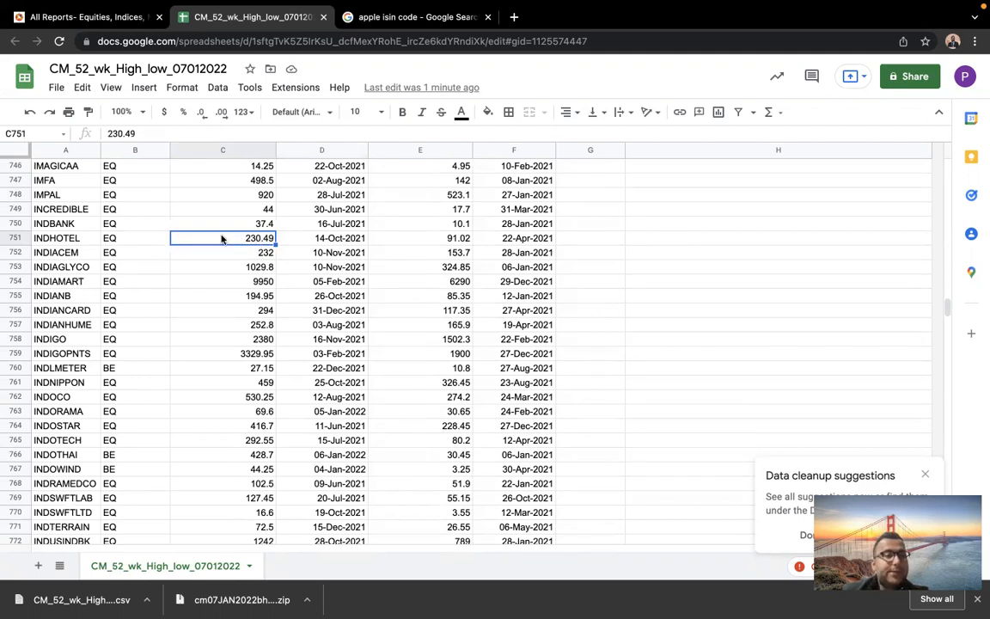
left_click(325, 244)
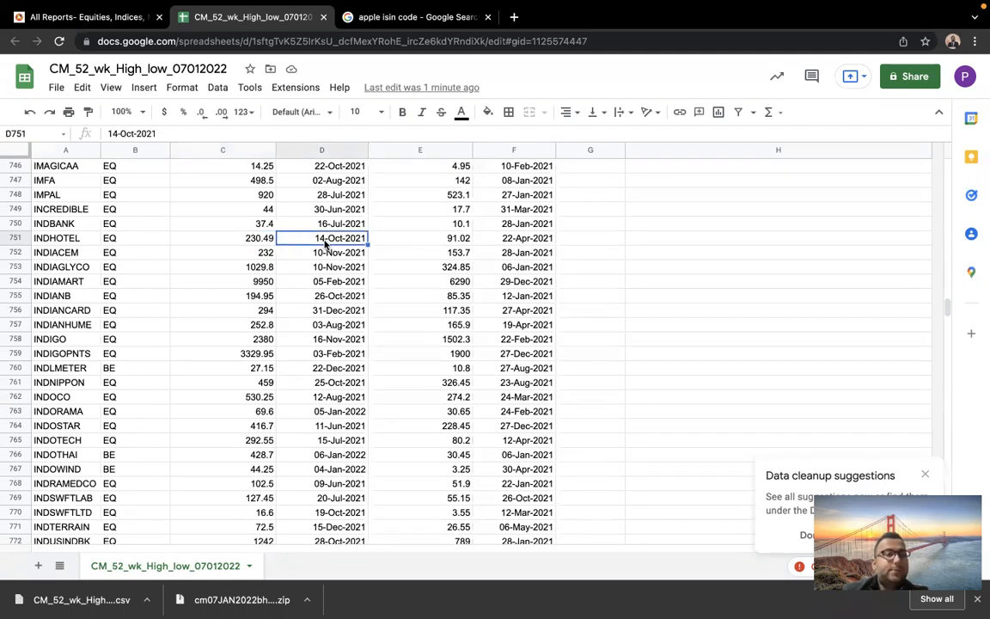
left_click(523, 246)
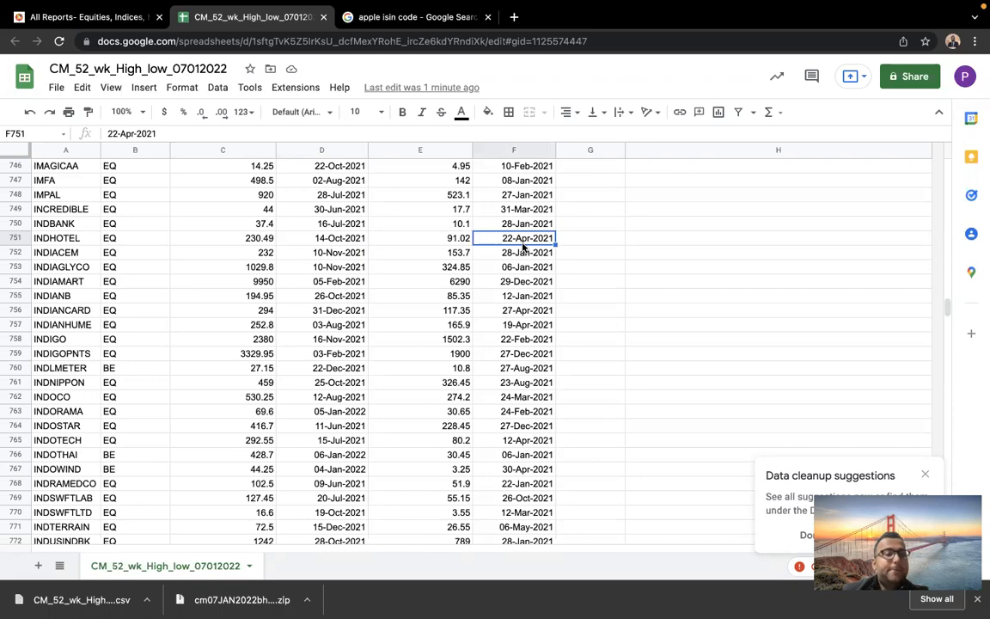
Step: Sort the whole sheet Z to A by the 52_Week_High_Date column, bringing the most recent highs first
scroll(524, 247, "up", 20)
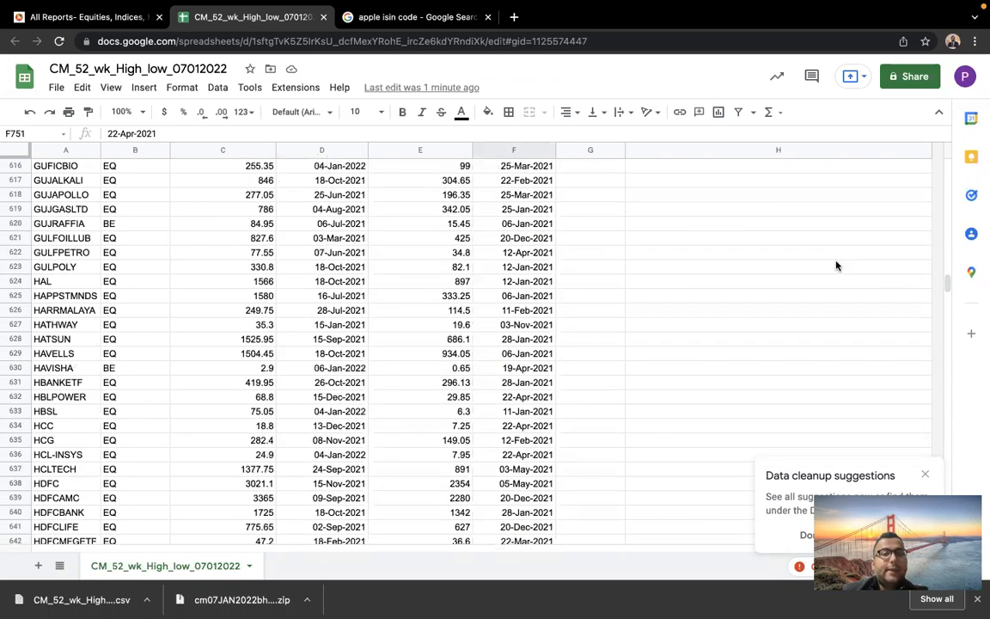
left_click_drag(946, 285, 945, 164)
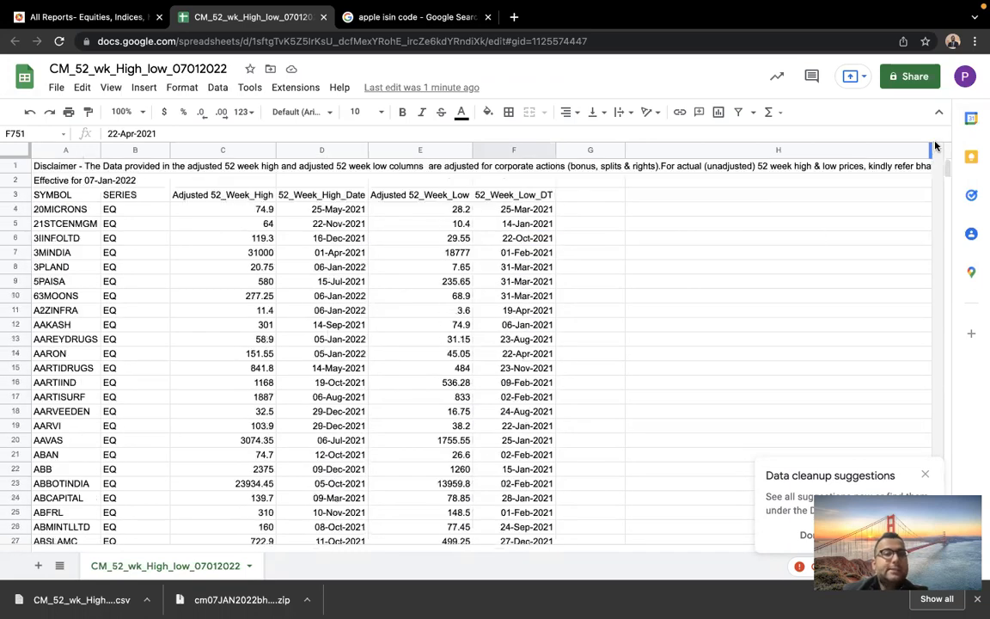
left_click(323, 152)
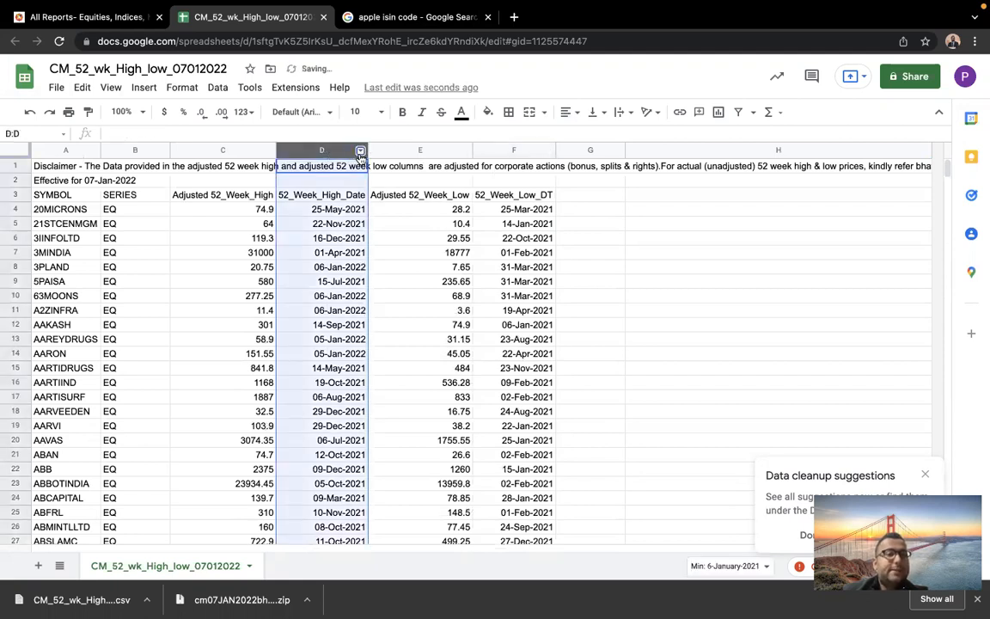
left_click(356, 151)
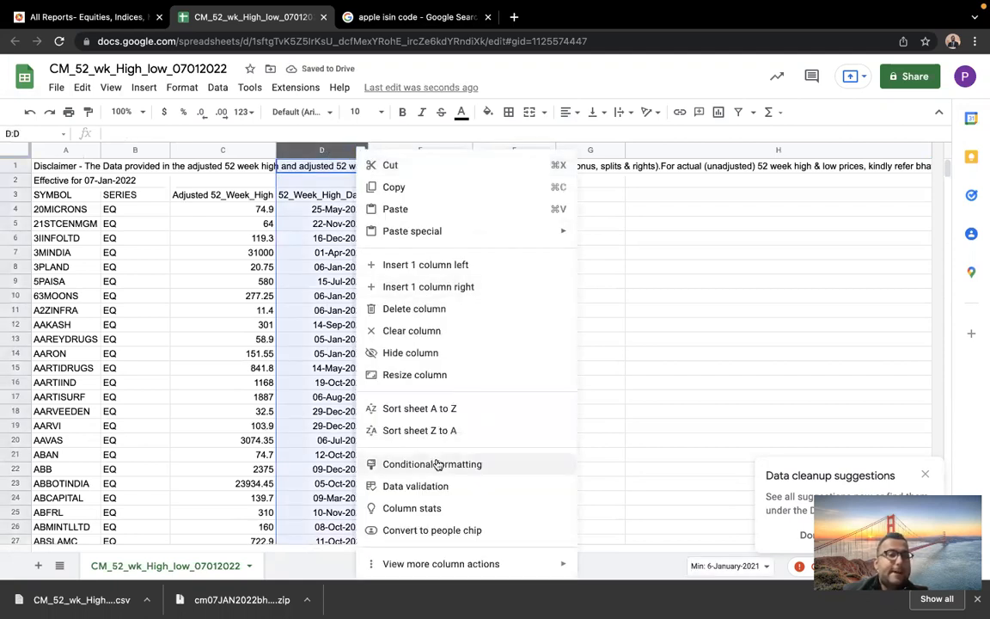
left_click(432, 429)
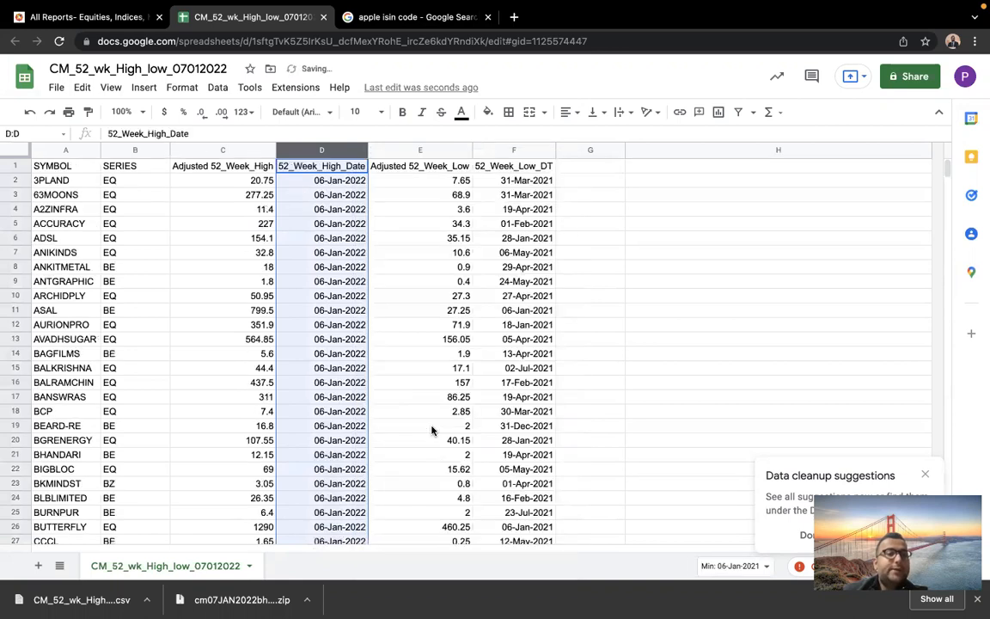
Step: Look through the sorted list for the stocks with the most recent 52-week high date
left_click(327, 182)
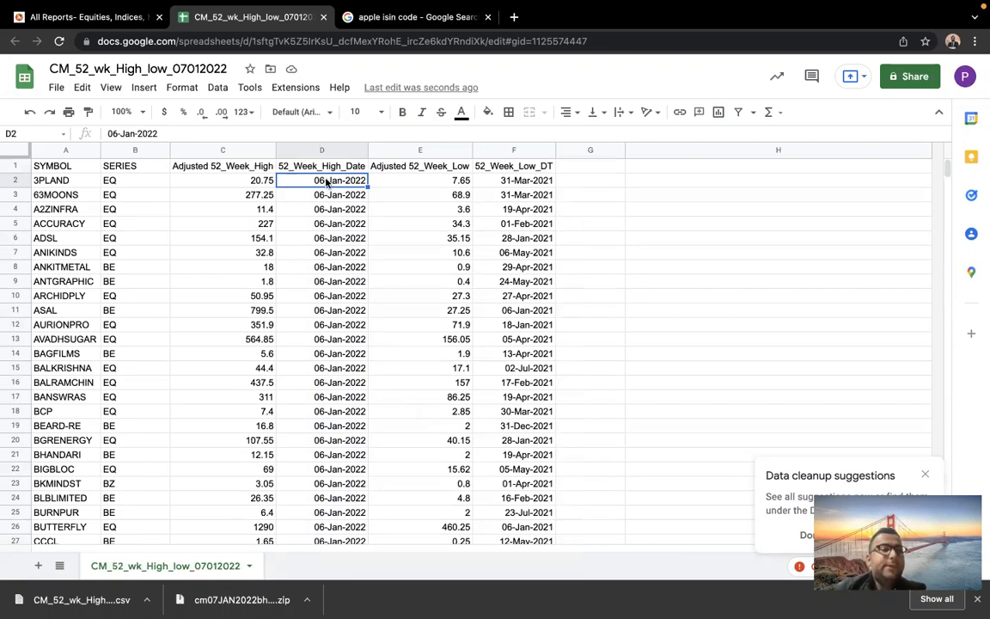
scroll(181, 347, "down", 10)
scroll(182, 347, "up", 9)
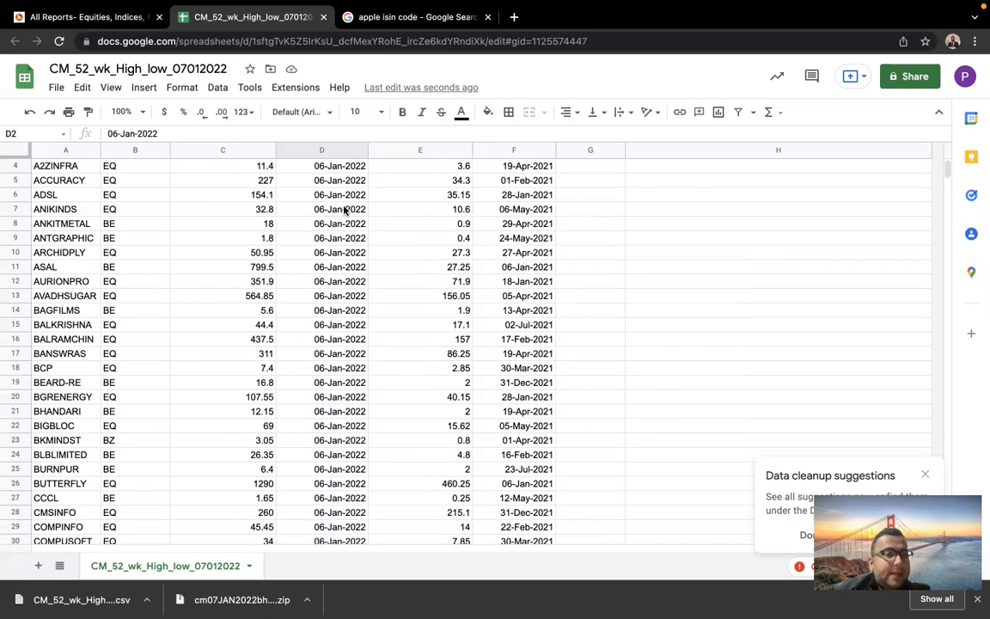
scroll(344, 210, "up", 1)
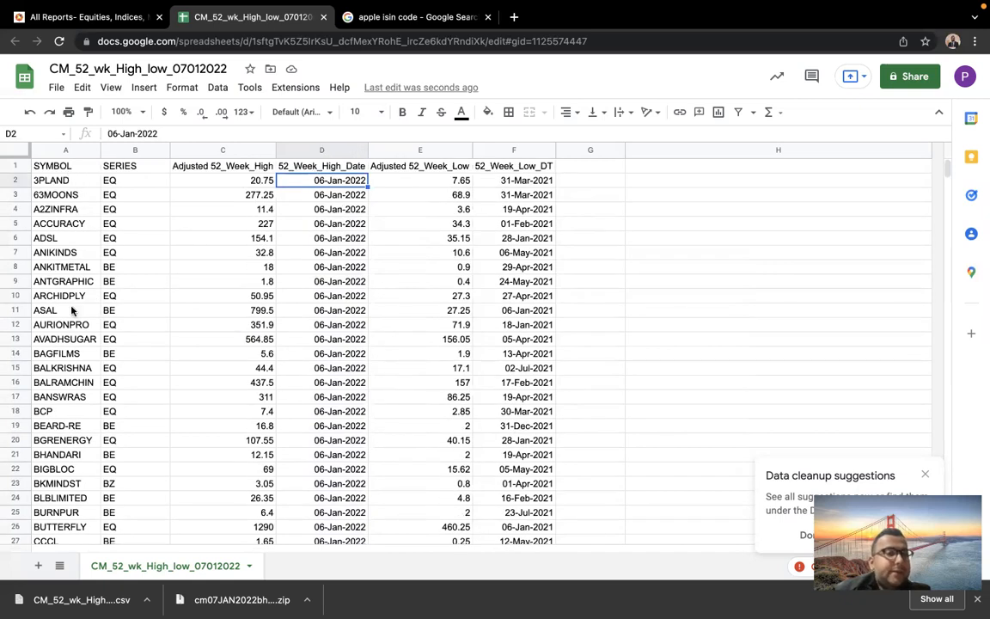
scroll(72, 311, "down", 4)
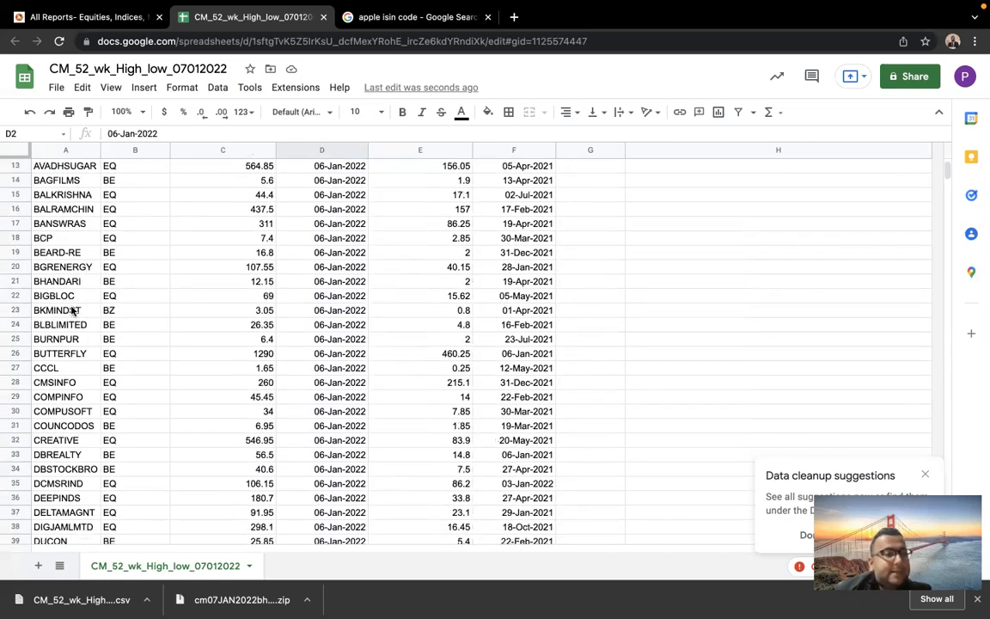
Step: Find POONAWALLA in the sorted list and examine its symbol, series, 52-week high, high date and 52-week low
scroll(72, 311, "down", 5)
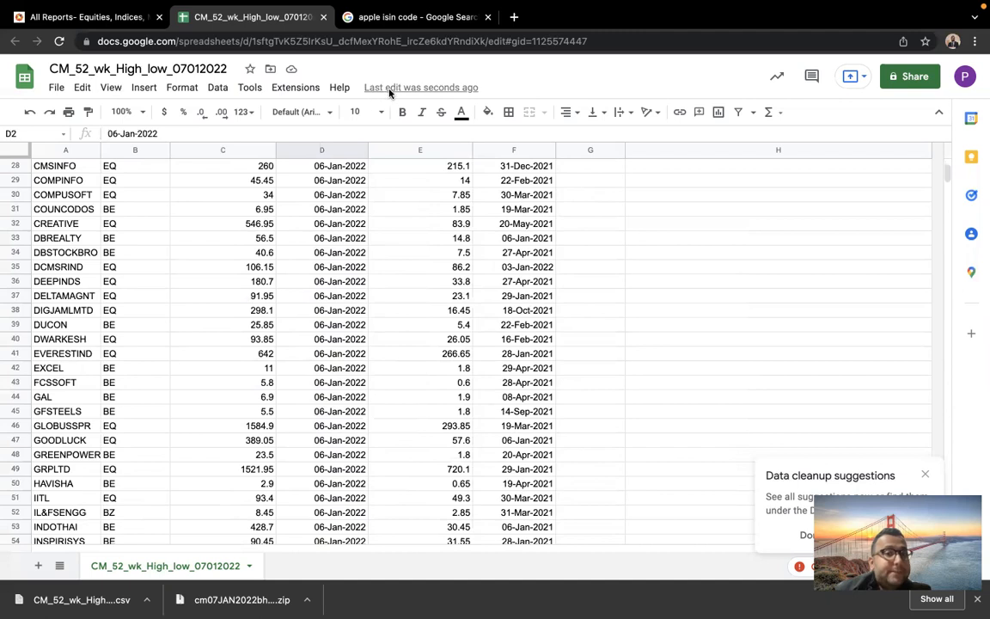
scroll(328, 289, "down", 7)
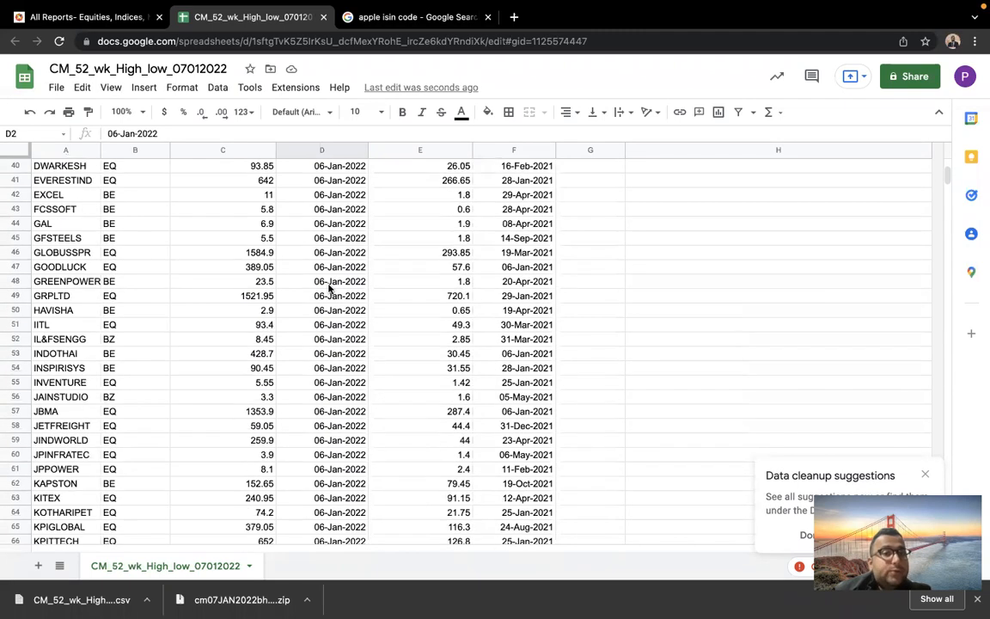
scroll(328, 289, "down", 9)
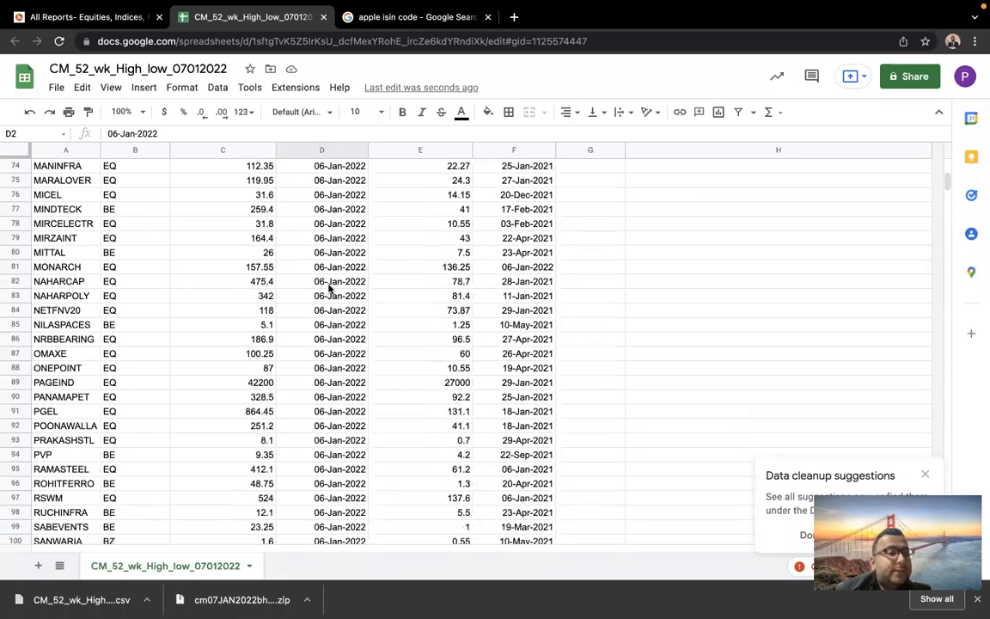
left_click(335, 428)
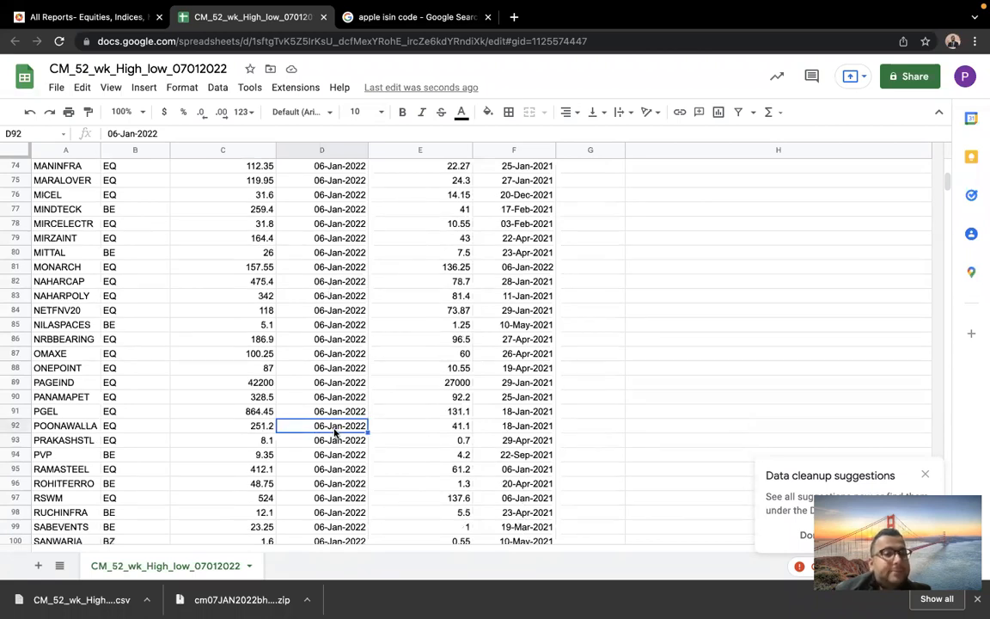
left_click(94, 427)
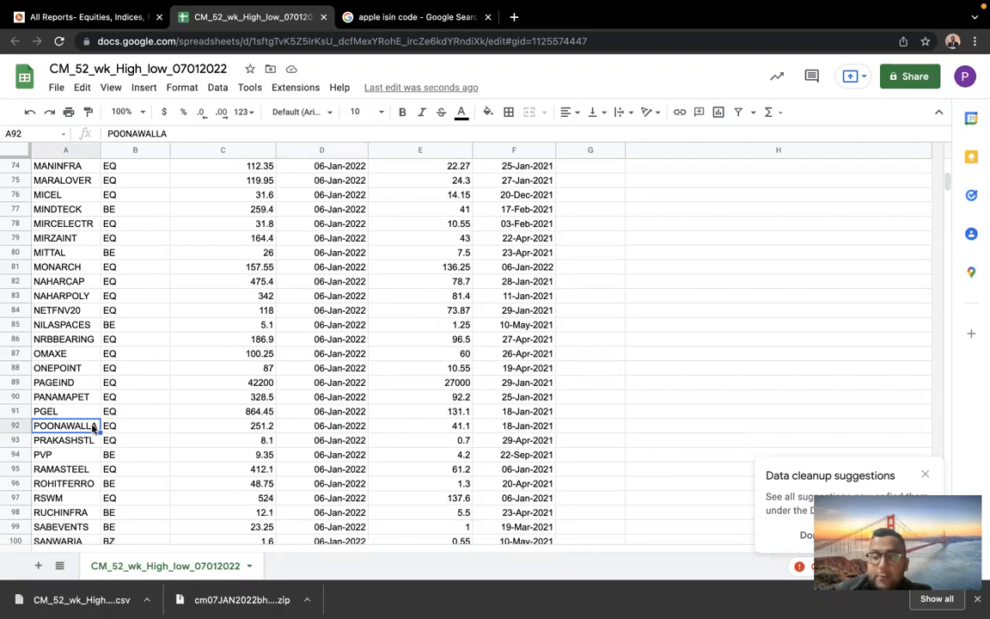
left_click(88, 439)
left_click(98, 429)
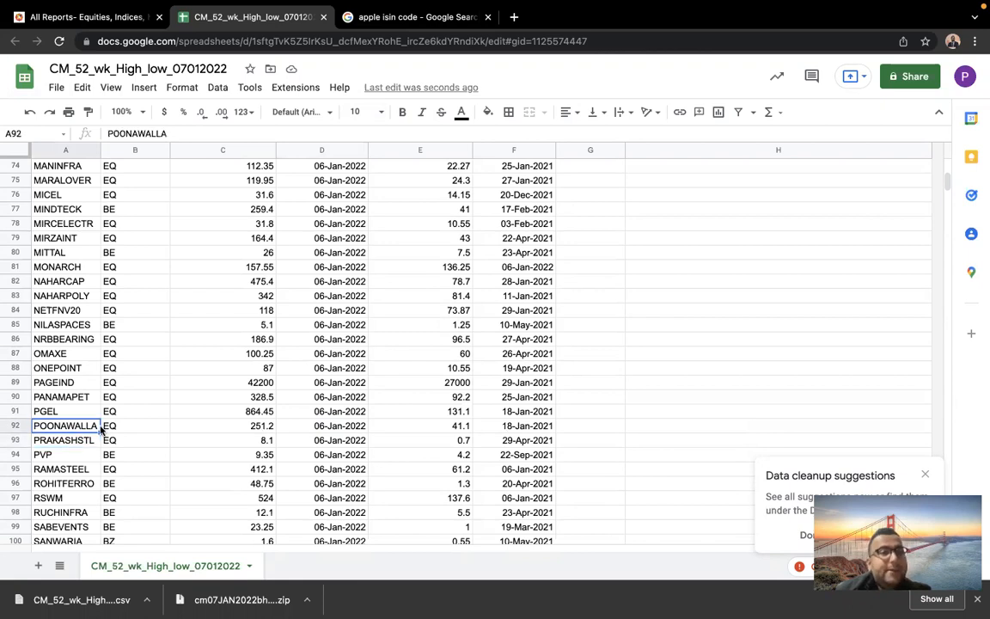
left_click(115, 430)
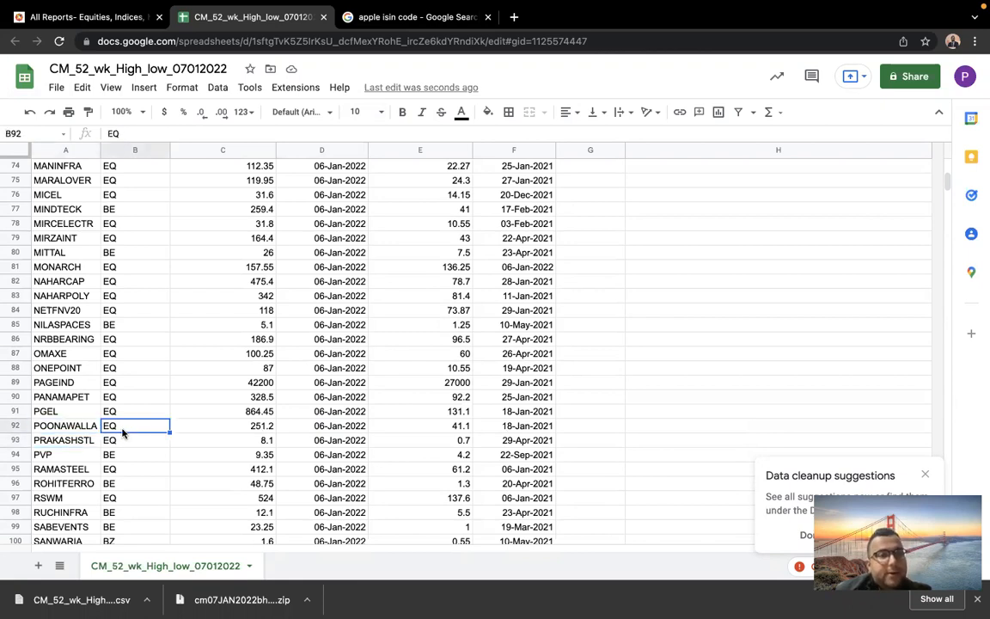
left_click(238, 434)
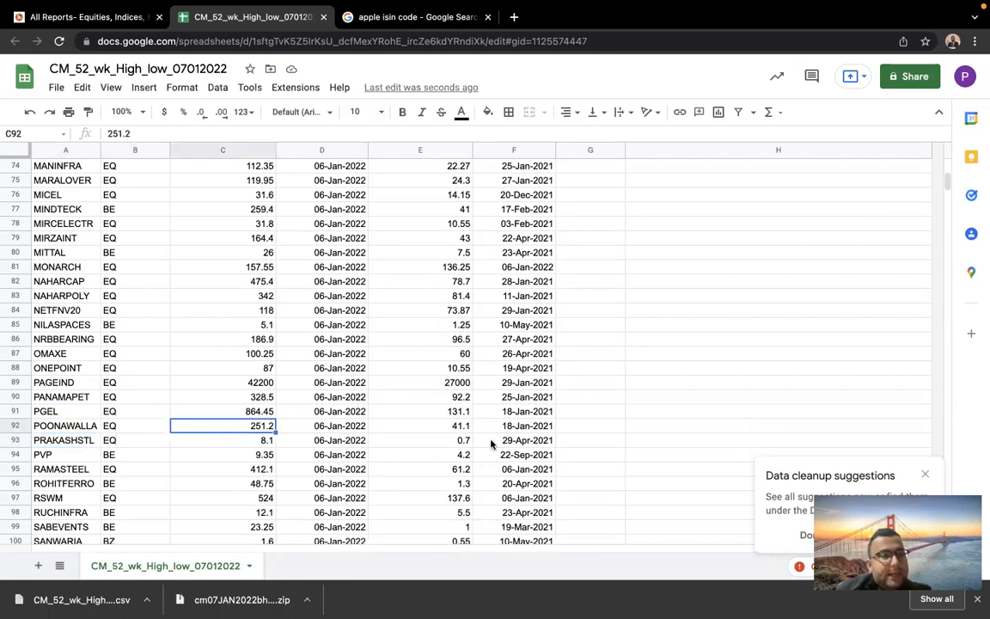
left_click(461, 427)
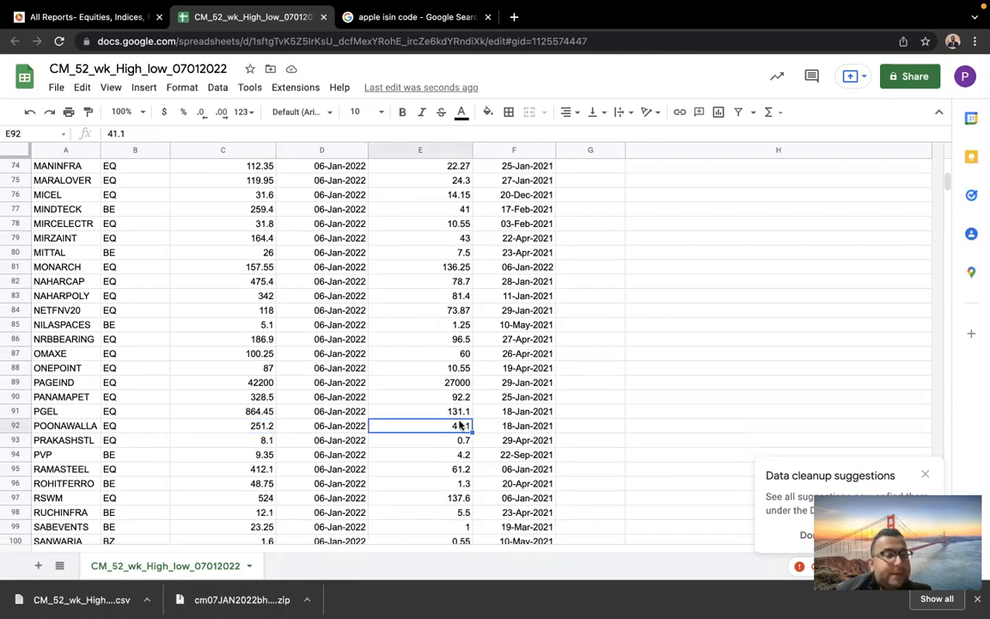
Step: Compare the 52-week high and low prices of SCHAEFFLER in row 102 and PAGEIND in row 89
scroll(461, 427, "down", 6)
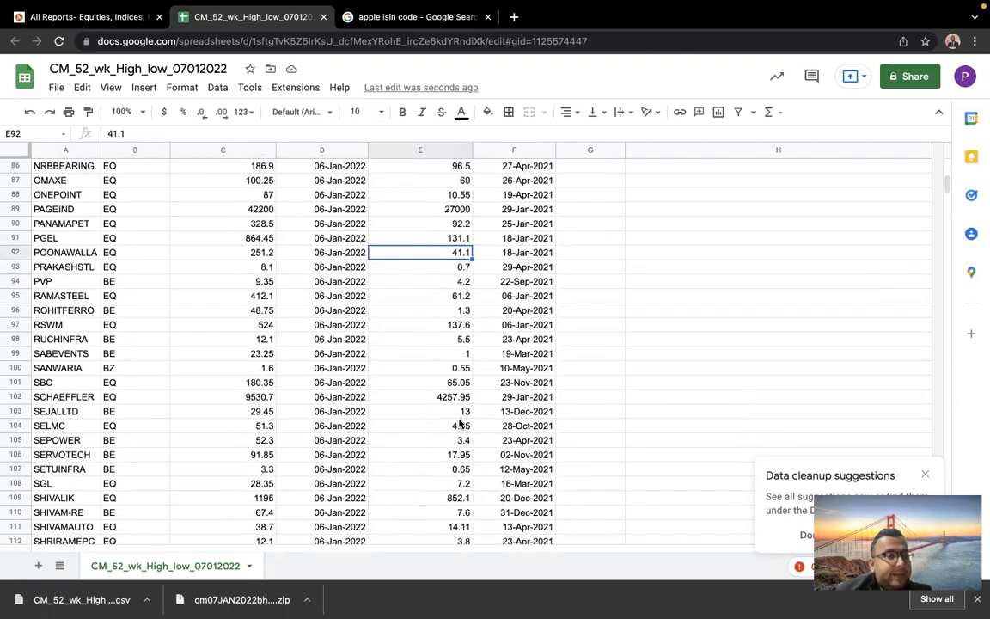
left_click(239, 397)
left_click(440, 397)
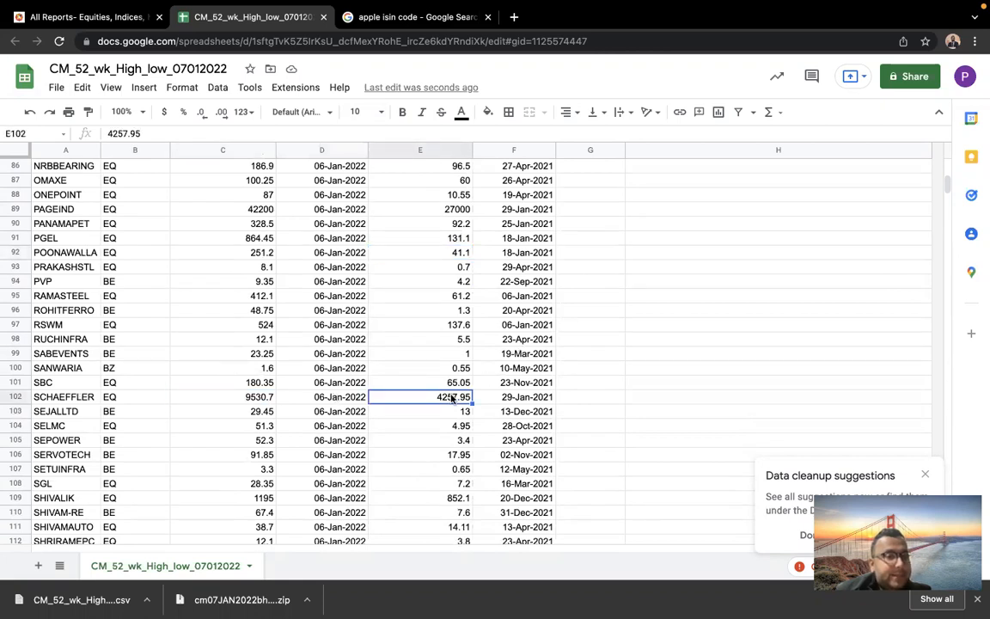
left_click(249, 212)
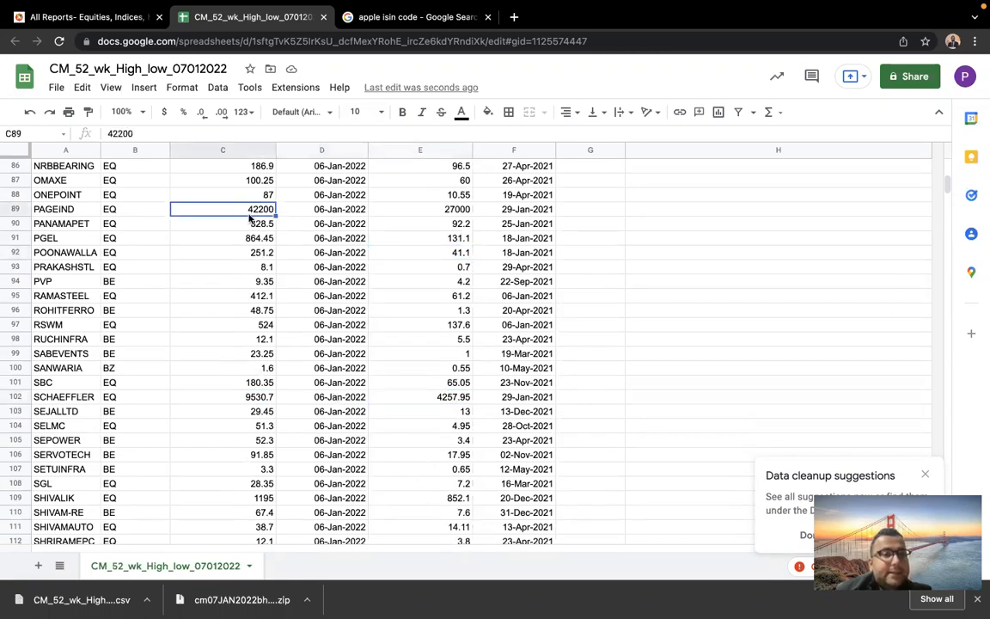
left_click(449, 208)
Step: Find ZODIAC, the last stock with a 06-Jan-2022 high date, and examine its 52-week high and low
scroll(445, 207, "up", 6)
scroll(446, 207, "up", 20)
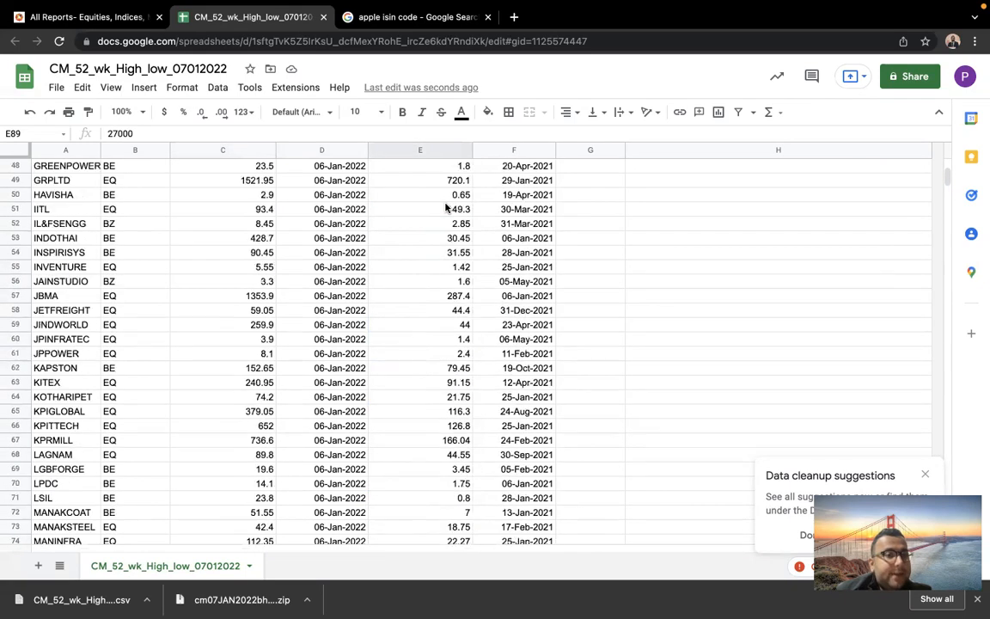
scroll(445, 207, "down", 20)
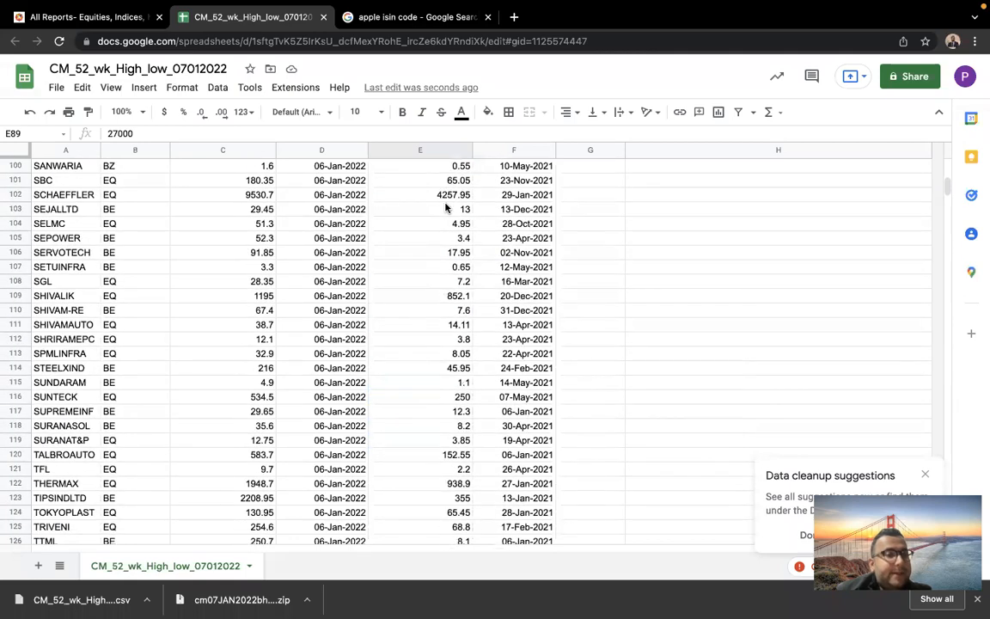
scroll(445, 207, "down", 8)
scroll(445, 207, "up", 3)
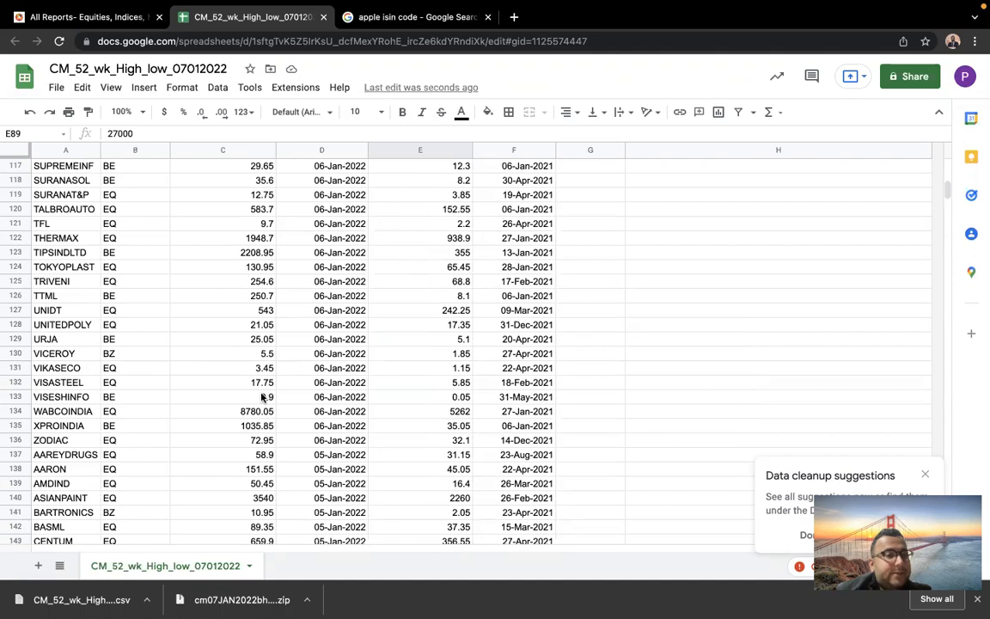
left_click(264, 440)
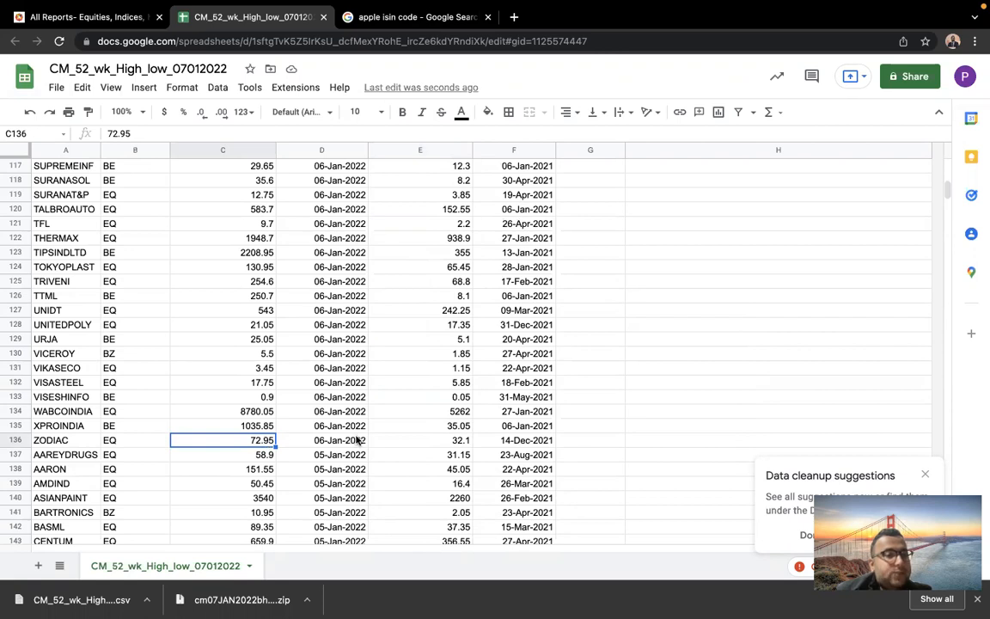
left_click(397, 440)
left_click(268, 440)
Step: Examine ASIANPAINT's 52-week high in row 140 and look through the stocks with earlier high dates below it
scroll(260, 468, "down", 1)
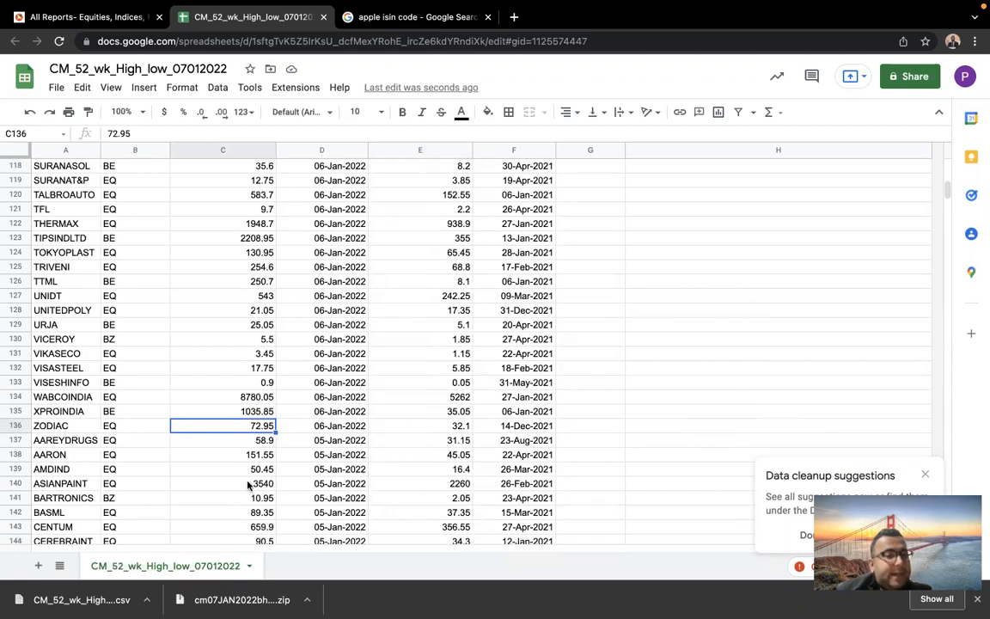
left_click(268, 485)
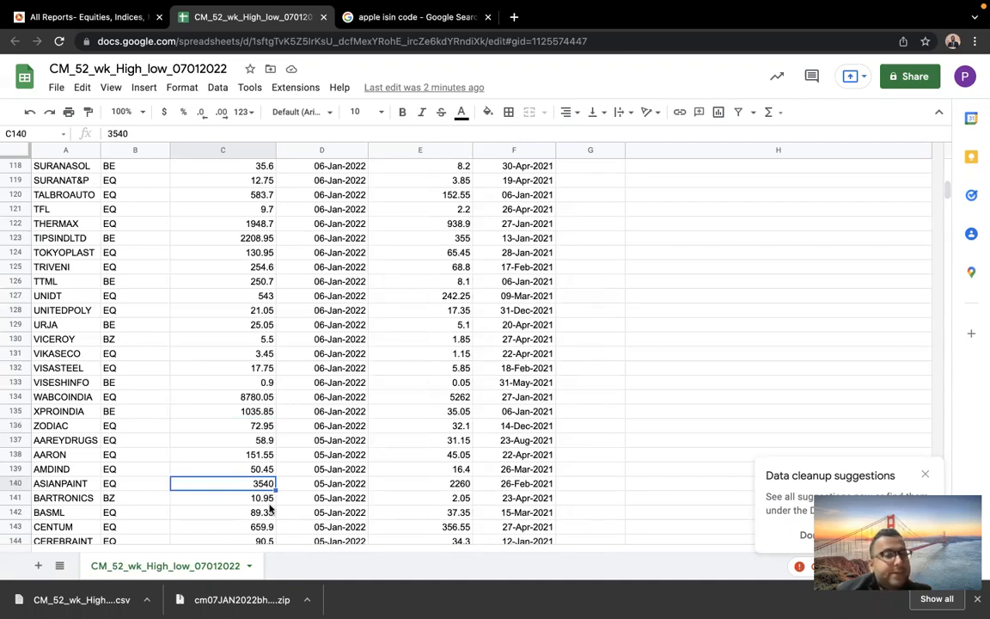
scroll(269, 507, "down", 5)
scroll(269, 507, "down", 14)
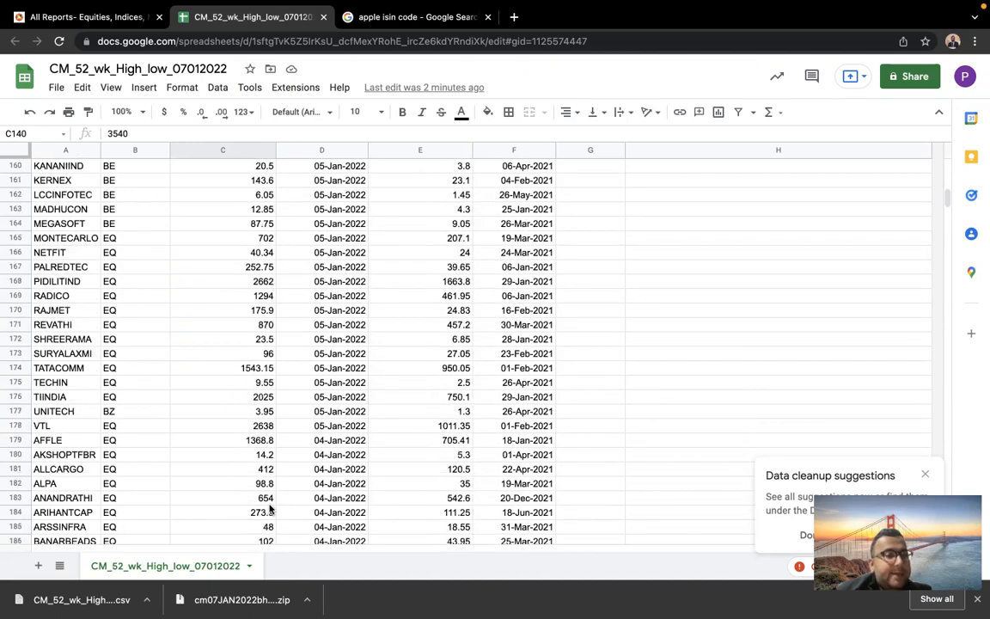
Step: Return to the start of the list and review the symbols from BALKRISHNA through DCMSRIND to IL&FSENGG
scroll(269, 509, "up", 20)
scroll(269, 509, "up", 20)
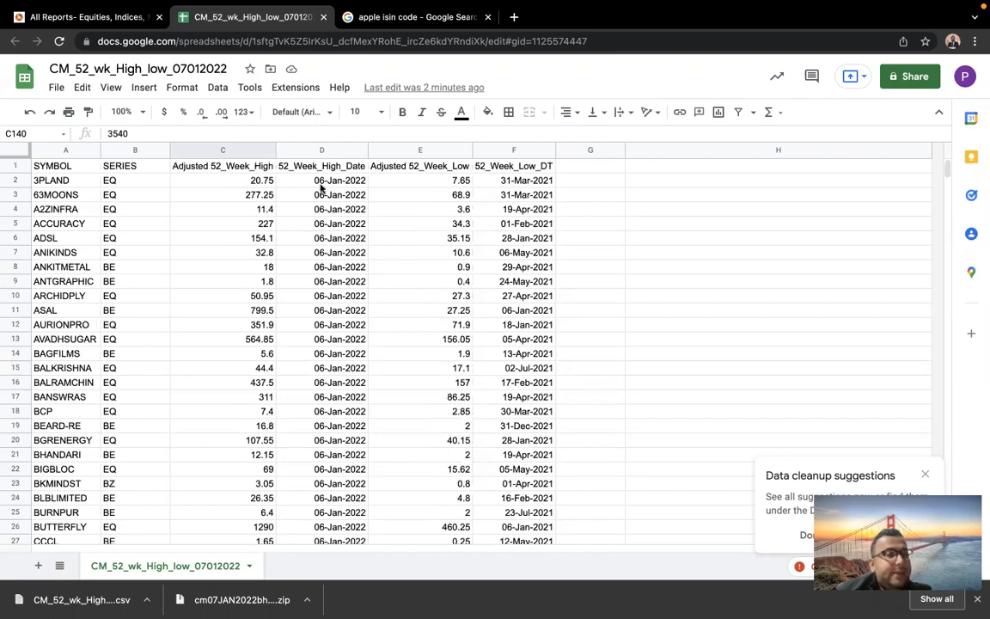
left_click(76, 368)
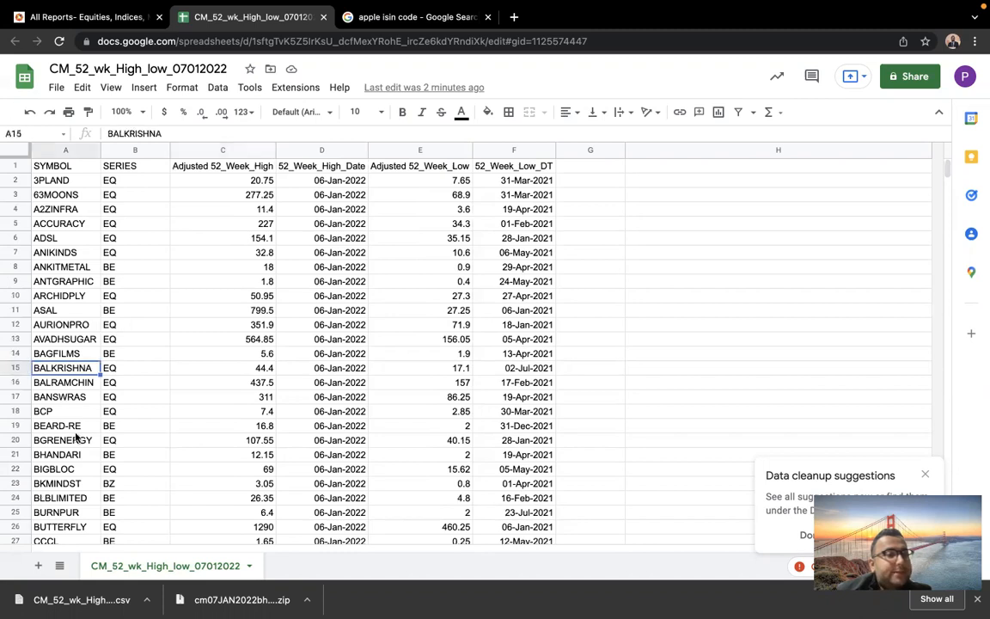
scroll(76, 438, "down", 5)
scroll(83, 461, "down", 1)
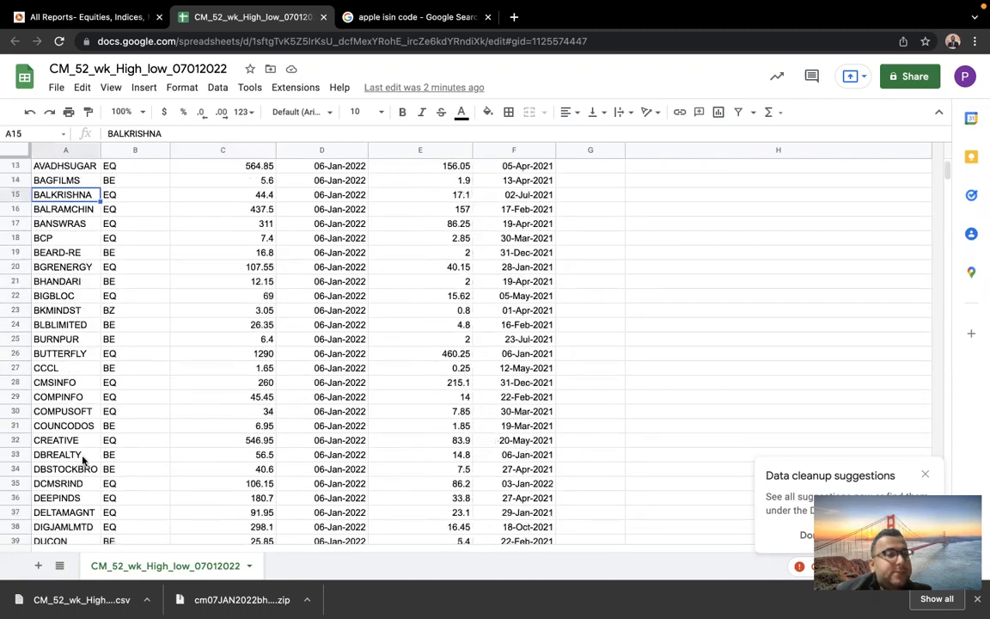
scroll(83, 461, "down", 1)
left_click(74, 469)
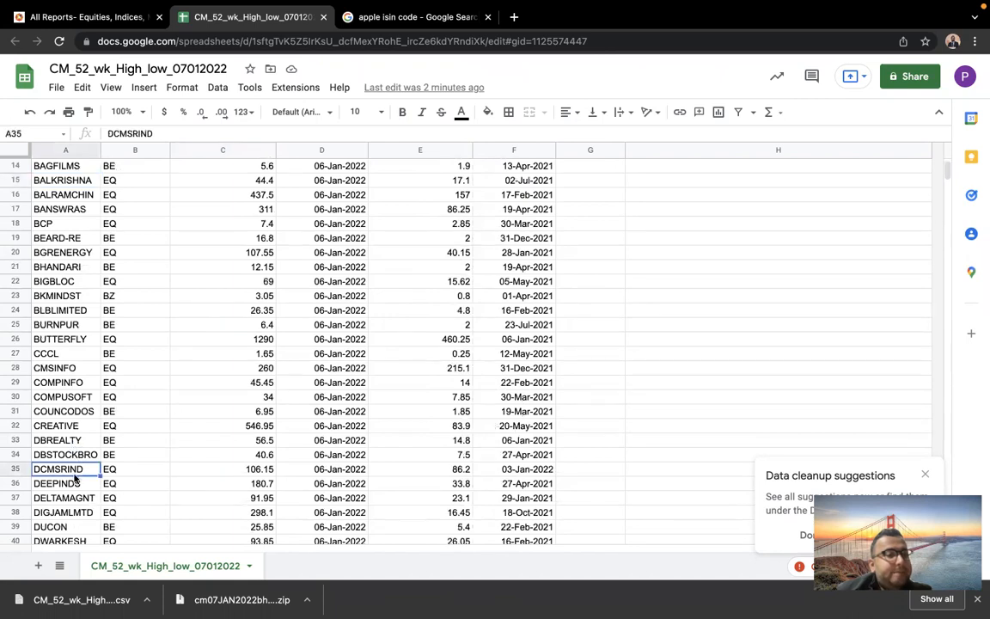
scroll(75, 482, "down", 5)
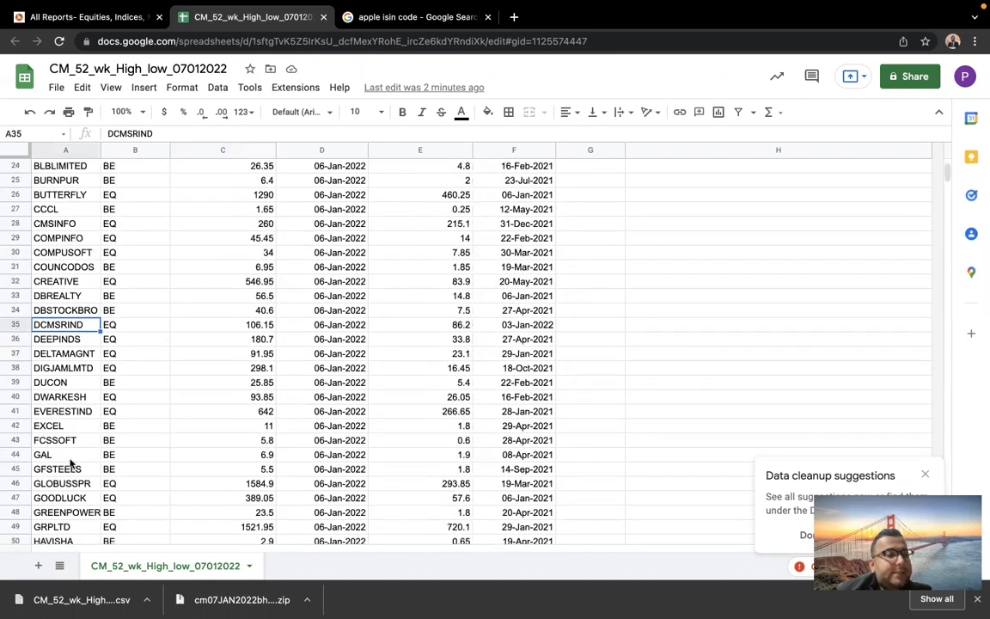
scroll(72, 436, "down", 4)
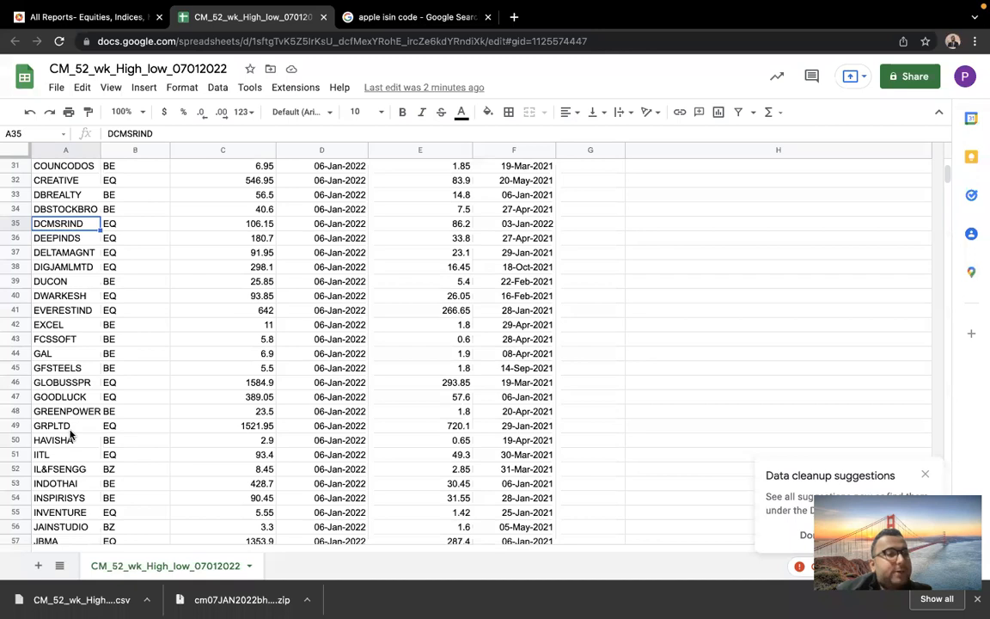
left_click(72, 469)
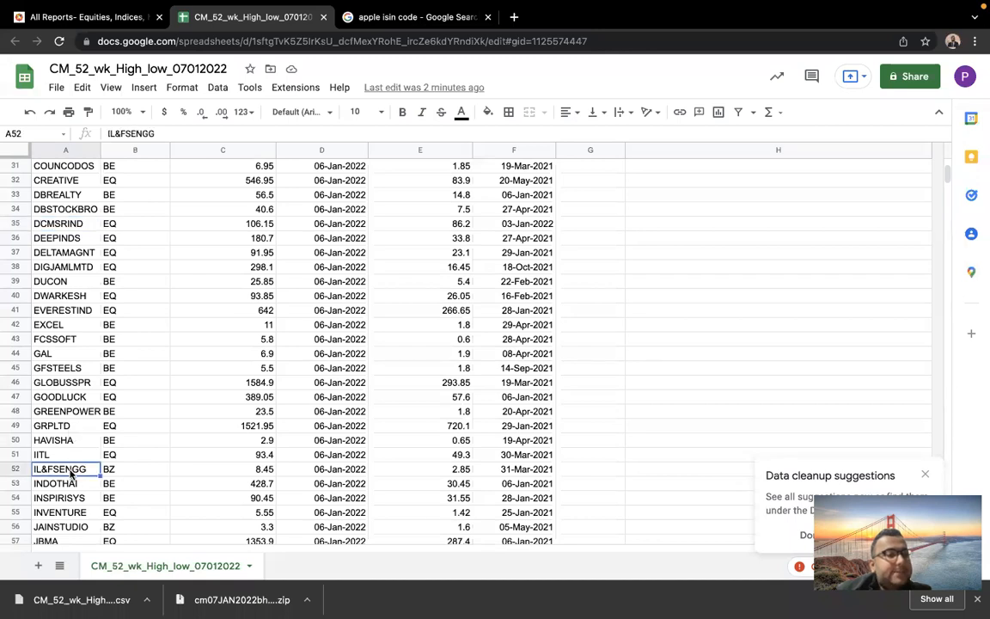
Step: Continue reviewing the symbols with recent highs around KAPSTON and KOTHARIPET in rows 62 to 64
scroll(72, 472, "down", 1)
scroll(72, 472, "down", 5)
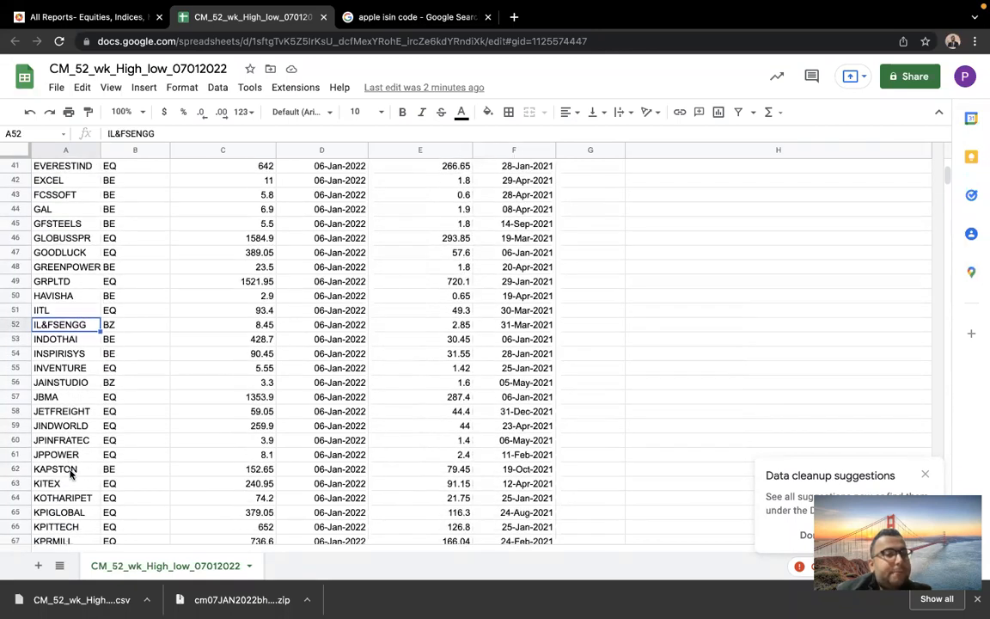
left_click(63, 455)
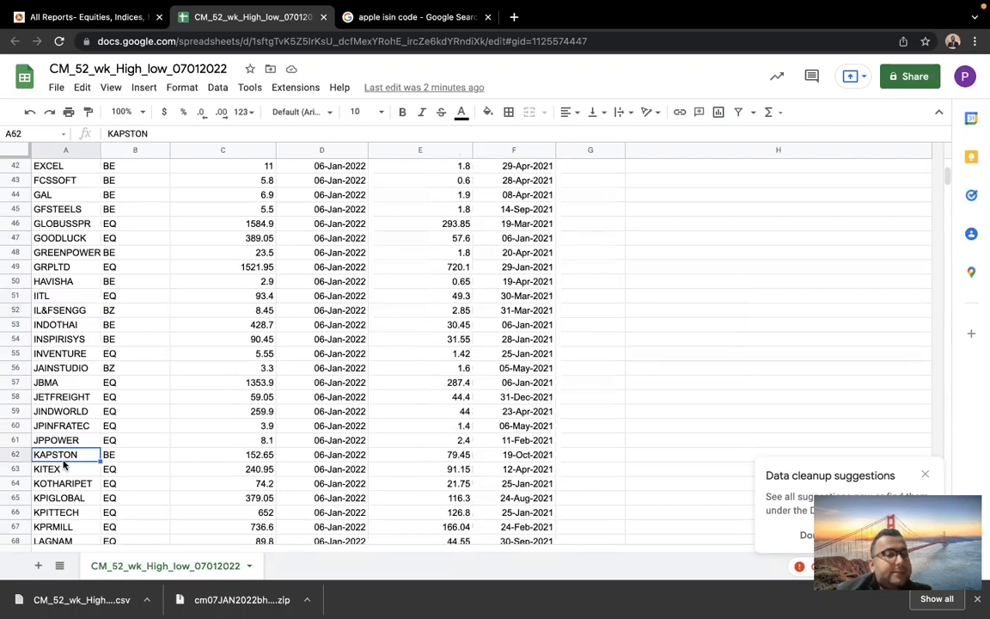
left_click(63, 468)
left_click(64, 440)
scroll(66, 449, "down", 2)
scroll(72, 501, "down", 3)
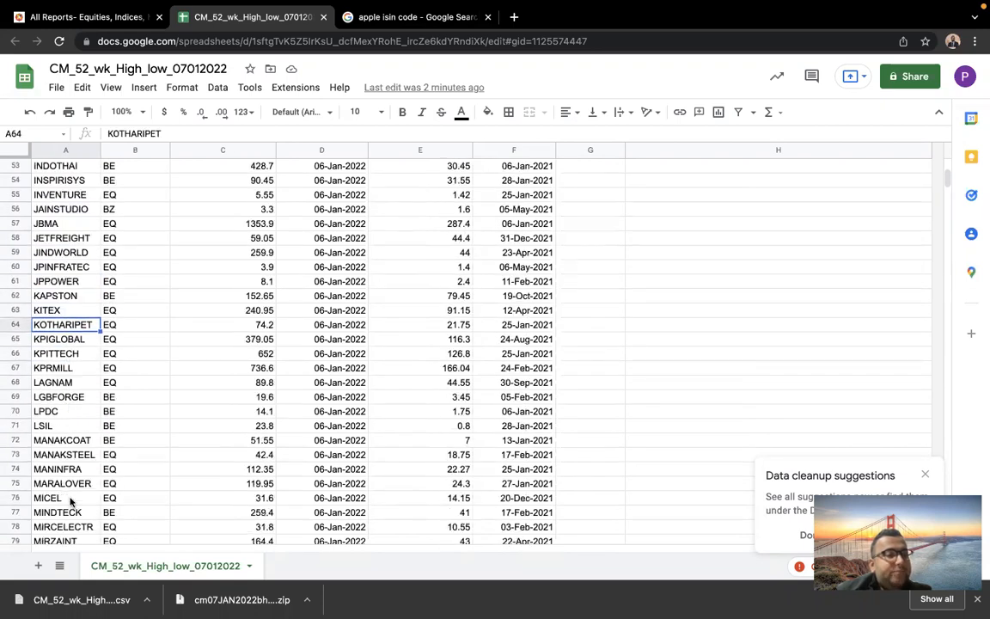
Step: Sort the whole sheet Z to A by the 52_Week_Low_DT column, bringing the most recent lows first
scroll(72, 501, "up", 15)
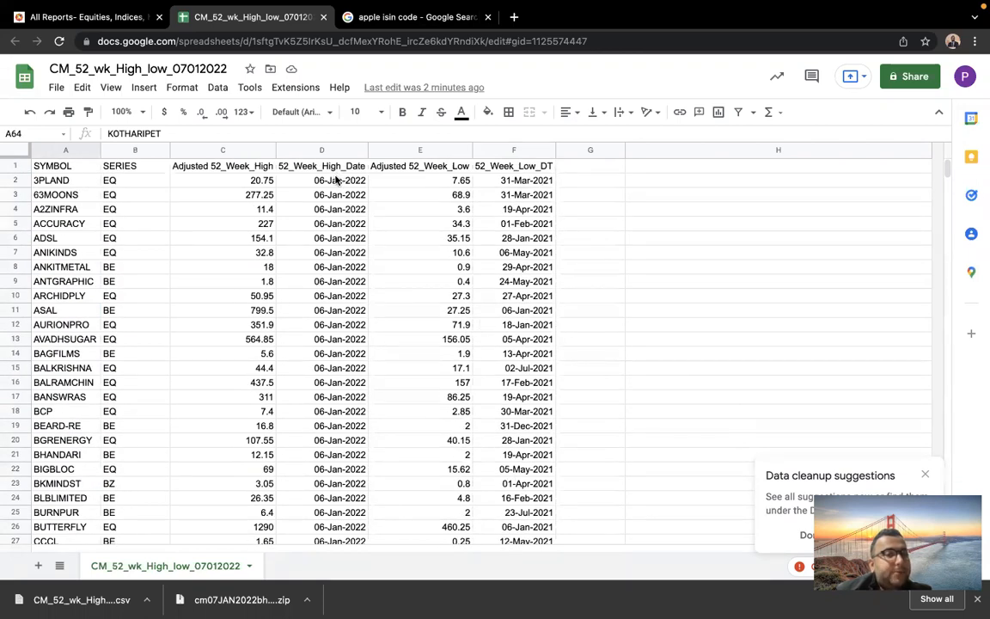
left_click(518, 150)
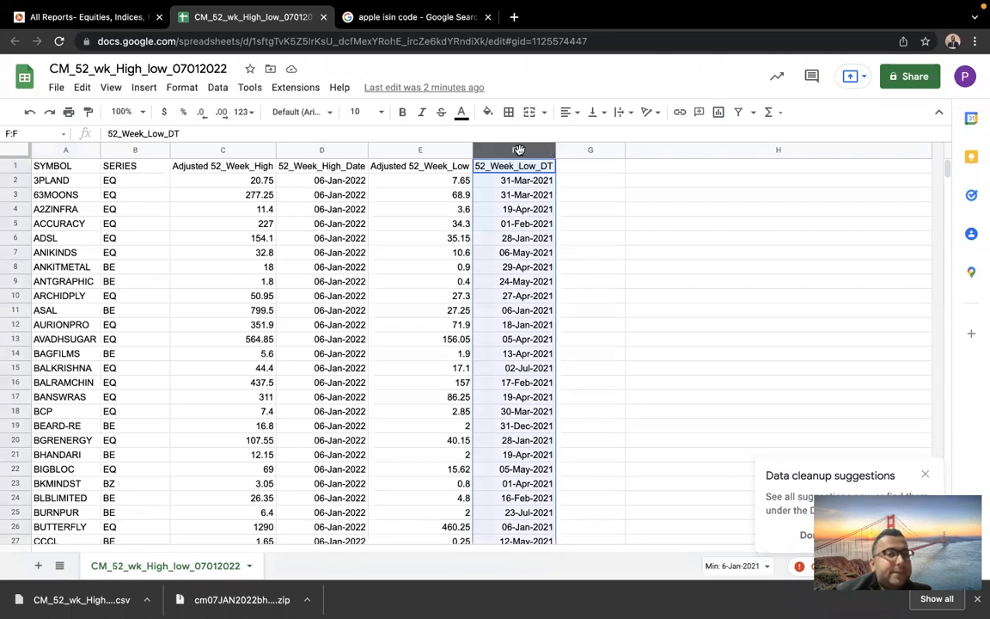
left_click(548, 150)
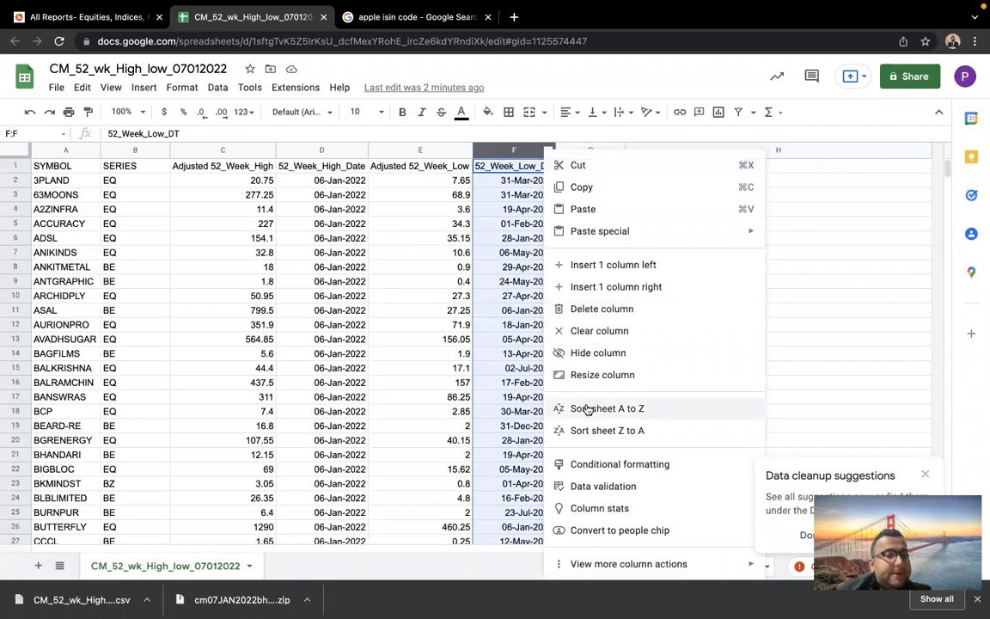
left_click(593, 430)
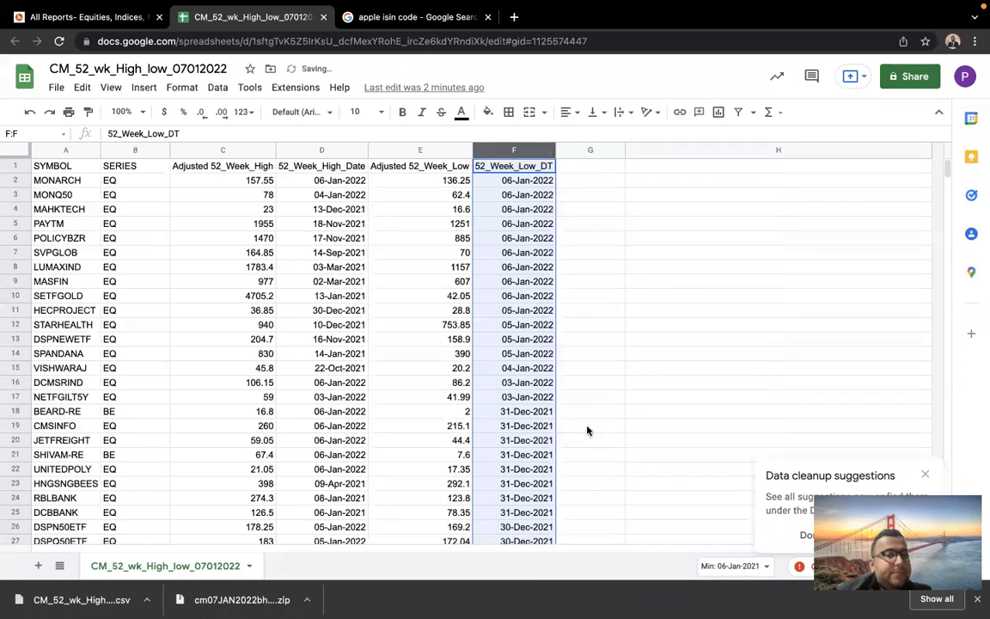
Step: Review the symbols with the most recent 52-week lows, from MONARCH to POLICYBZR in rows 2 to 6, and dismiss the data cleanup suggestions
left_click(507, 186)
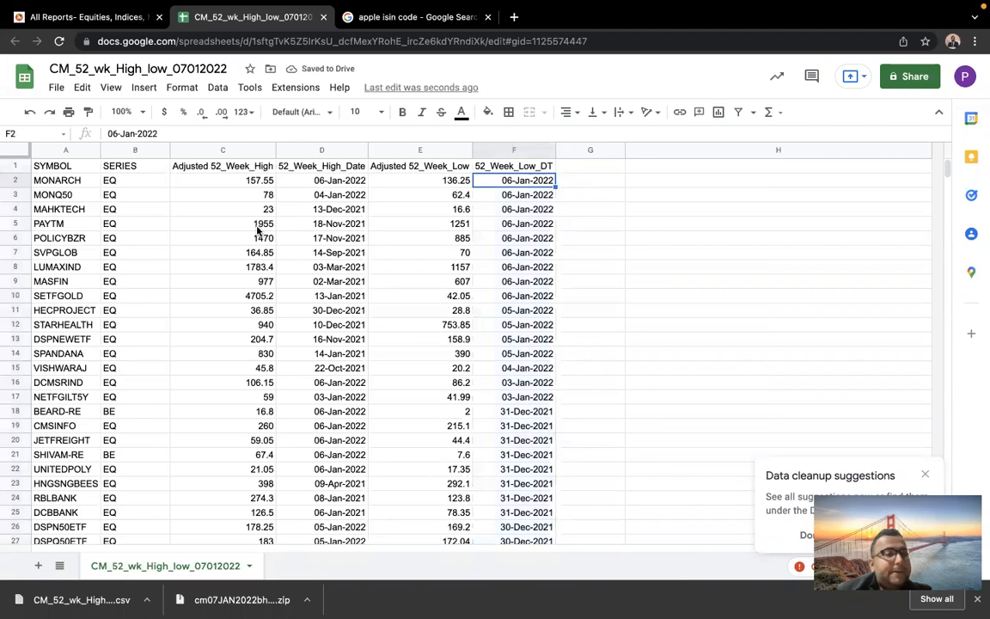
left_click(71, 185)
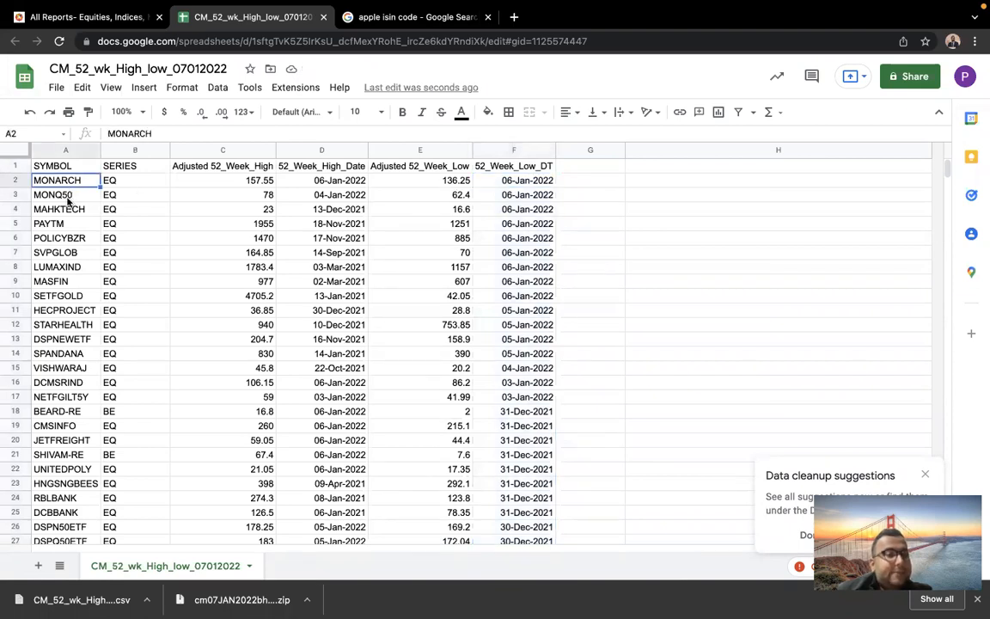
left_click(65, 195)
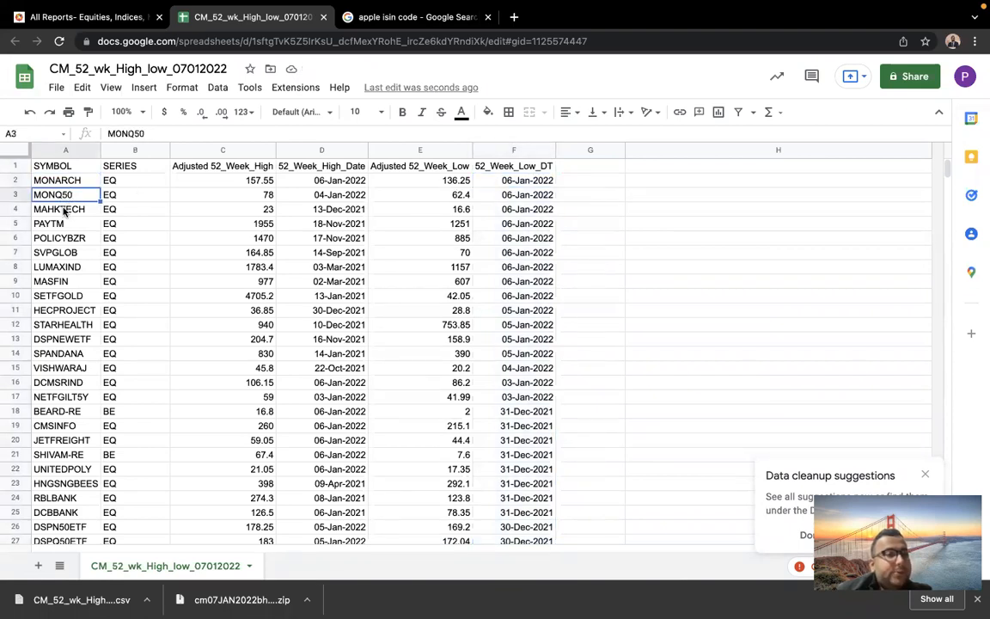
left_click(66, 208)
left_click(65, 223)
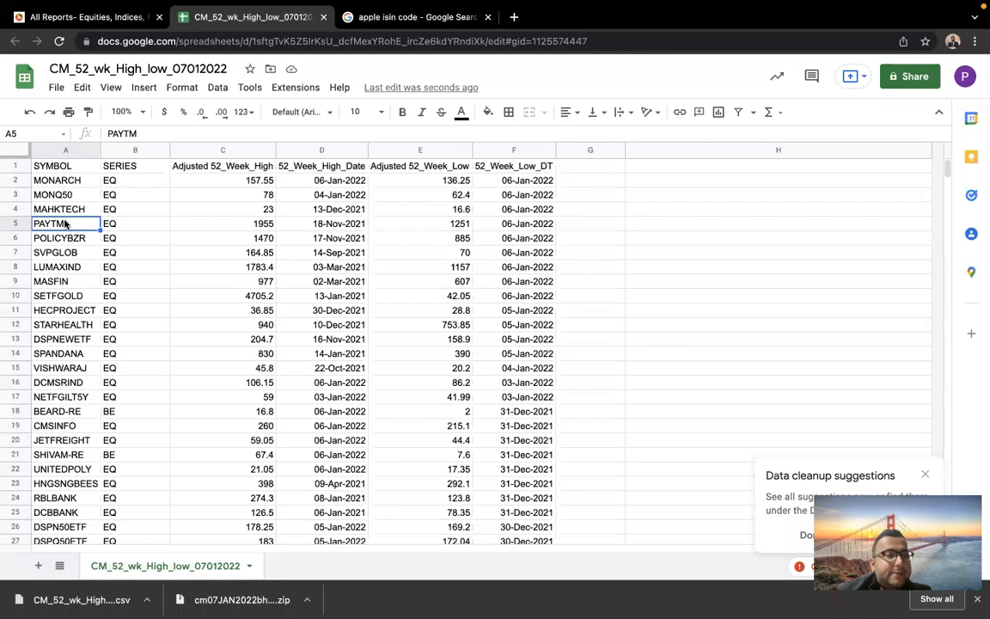
left_click(73, 240)
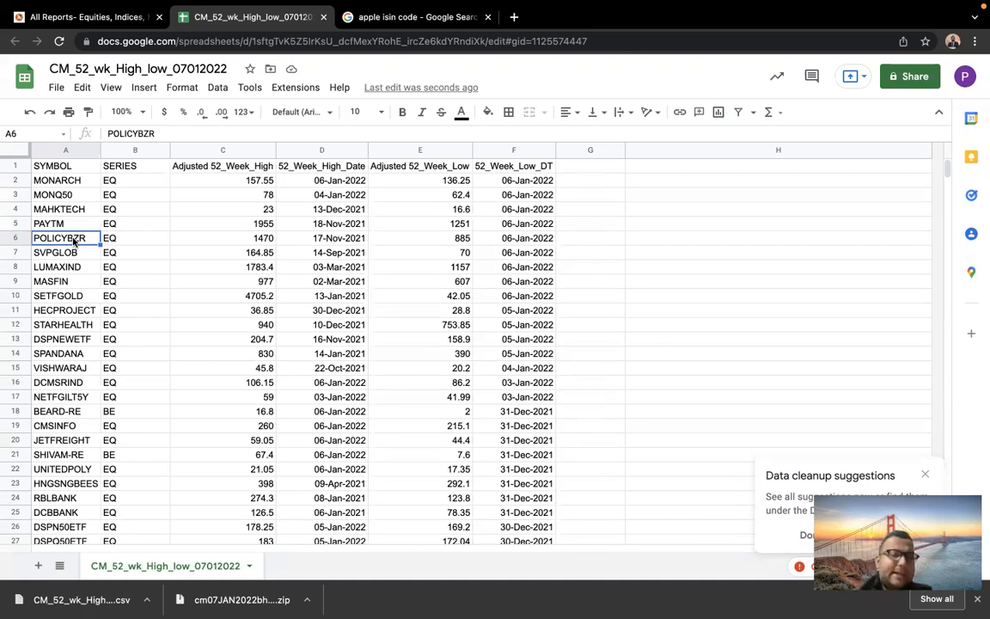
left_click(922, 474)
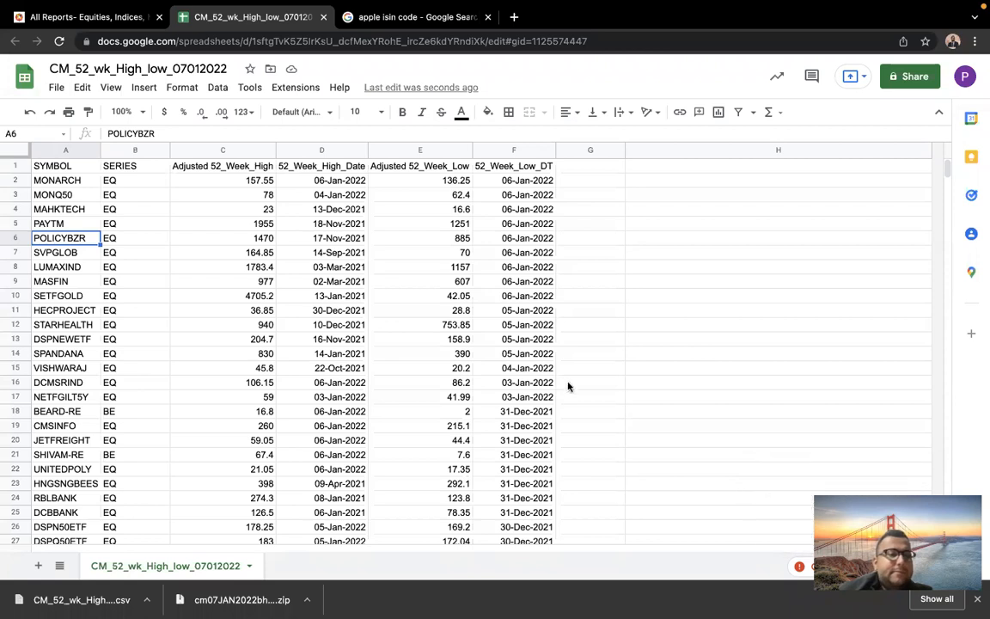
Step: Compare the 52-week highs and lows of PAYTM and POLICYBZR, and examine STARHEALTH's 52-week high in row 12
left_click(62, 224)
left_click(64, 239)
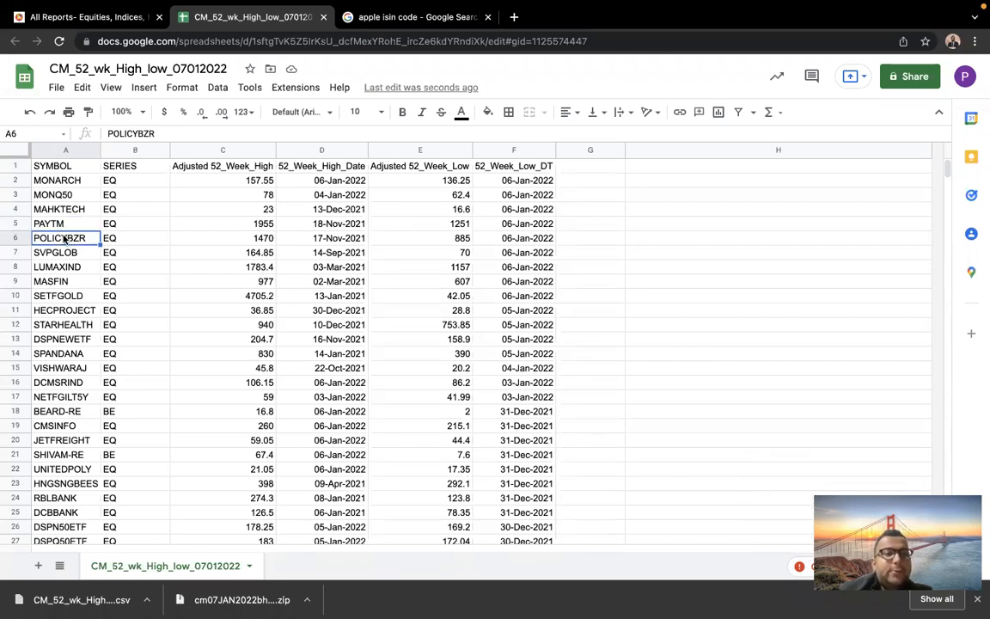
left_click(207, 238)
left_click(215, 227)
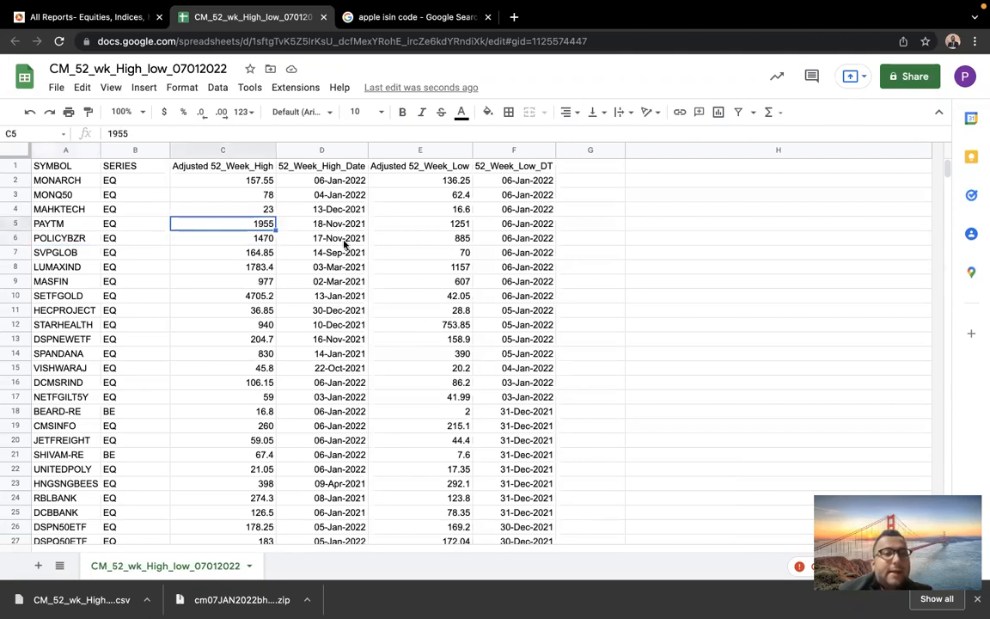
left_click(404, 242)
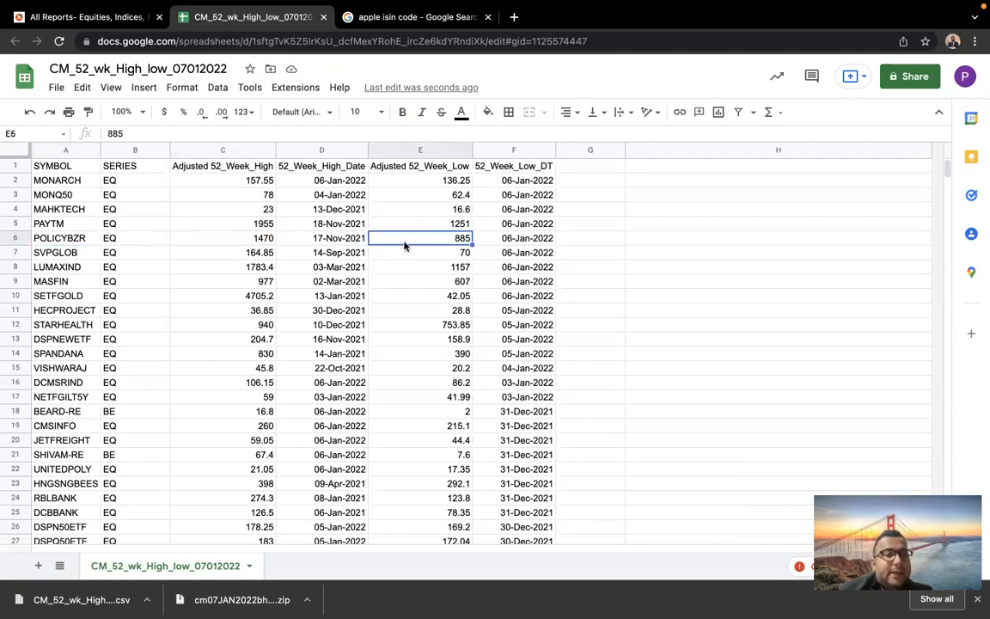
left_click(233, 225)
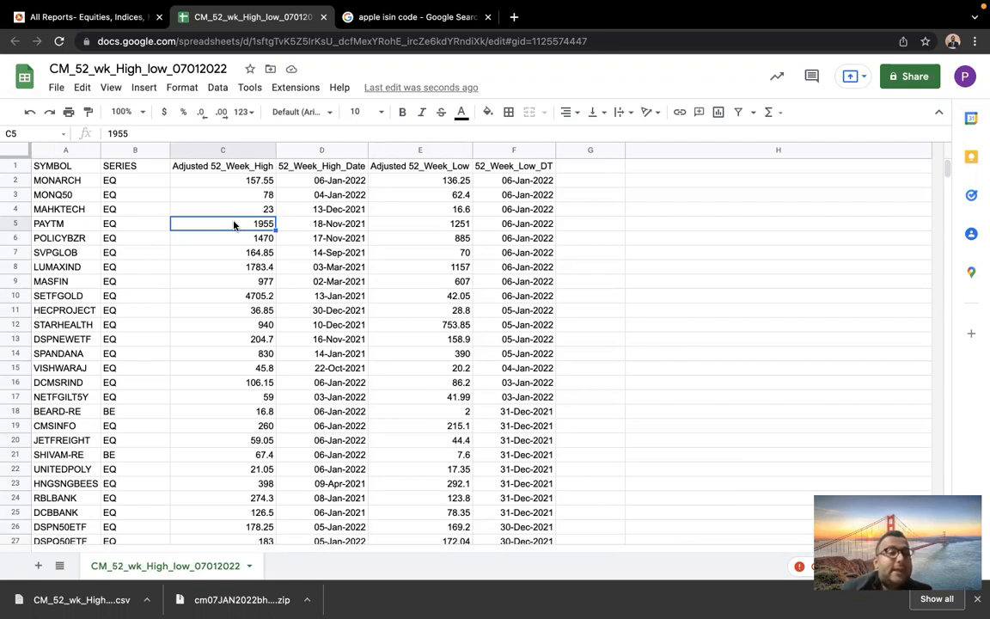
left_click(74, 323)
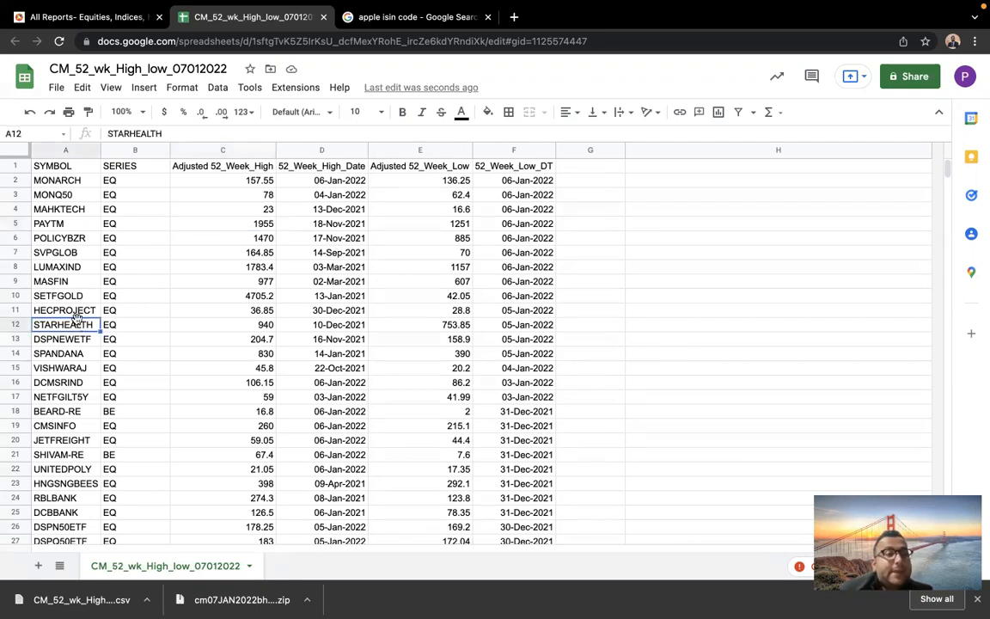
left_click(269, 324)
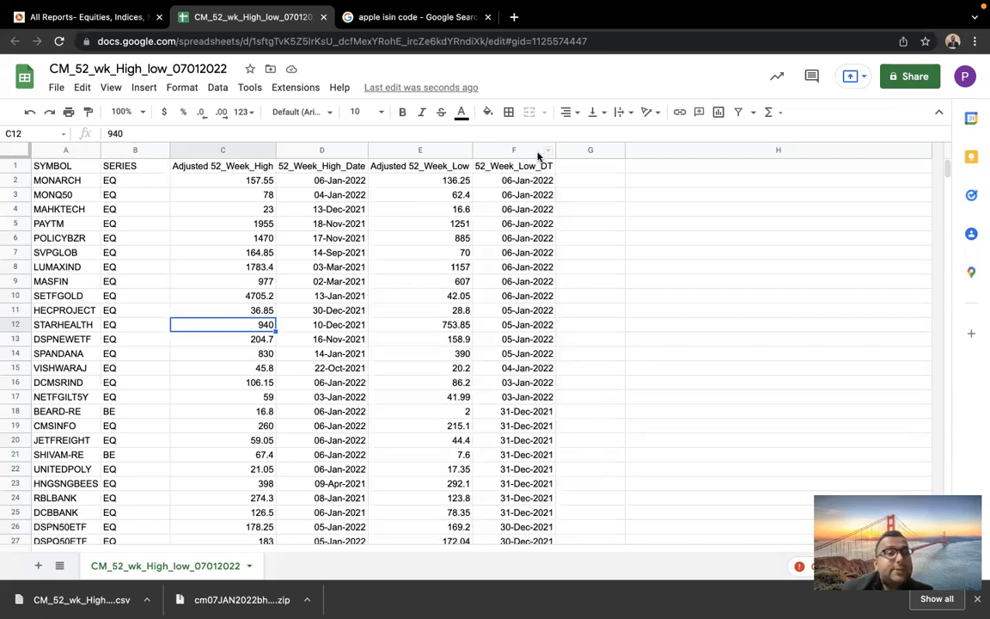
Step: Switch to the Pages document and write "Buy when every one is selling" below the Isin line, leaving a blank line between
key("super+Tab")
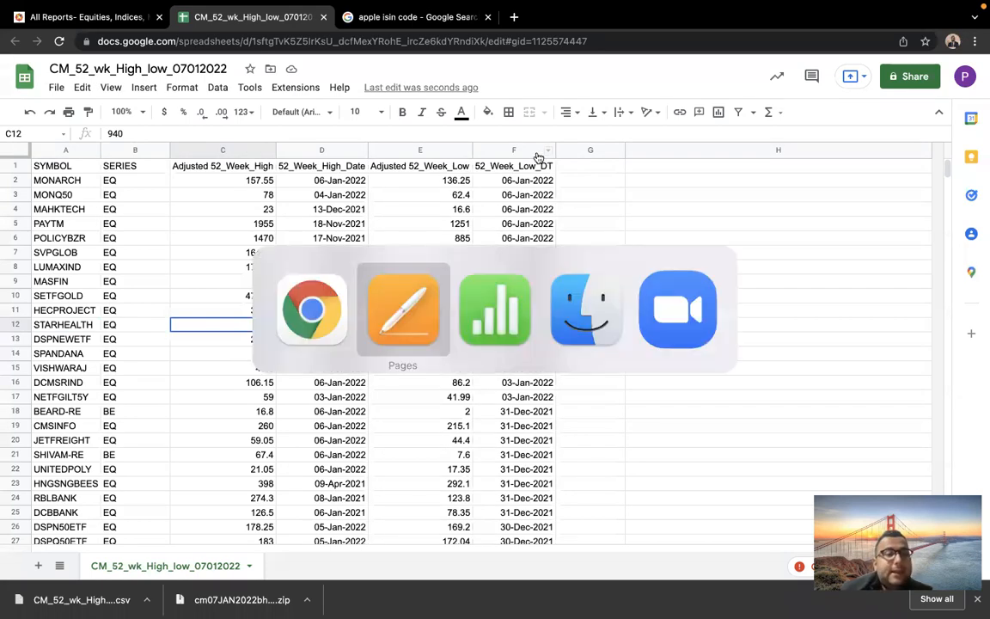
key("Return")
key("Return")
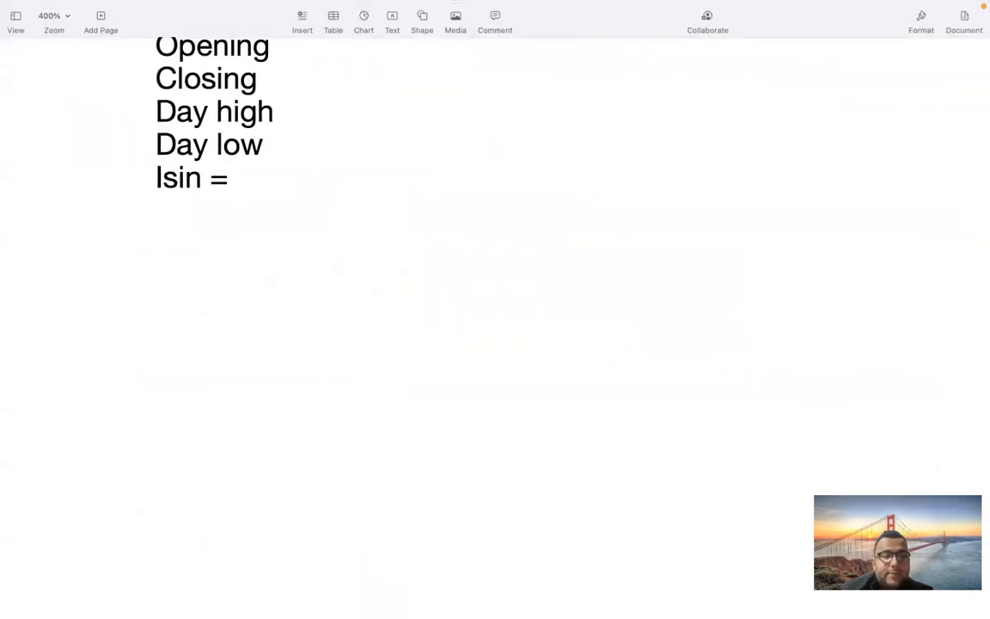
type("Buy ")
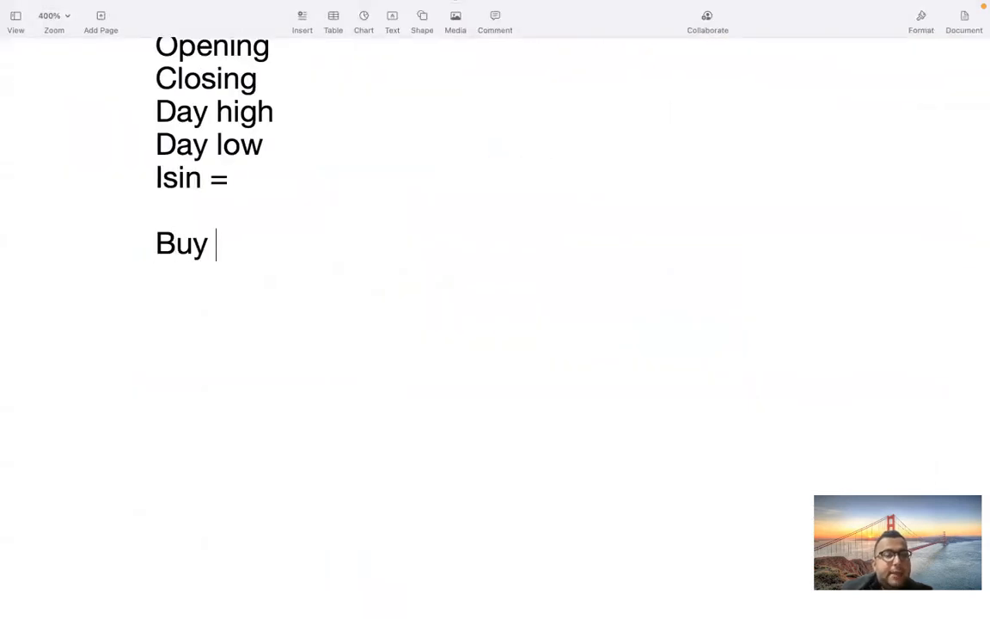
type("when ev")
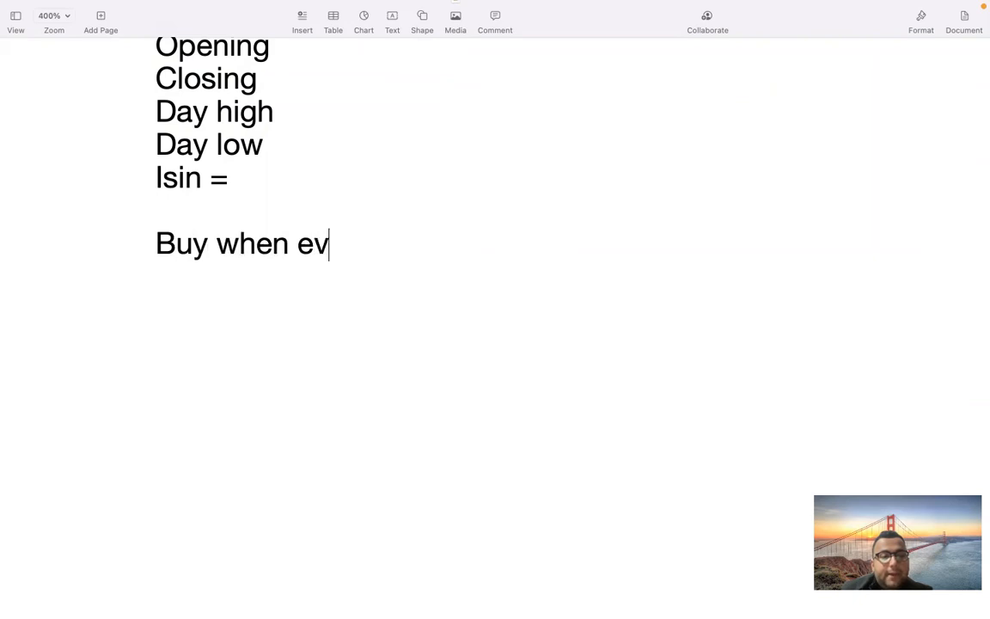
type("ery onw")
key("BackSpace")
key("BackSpace")
key("BackSpace")
key("BackSpace")
type("one is selling g")
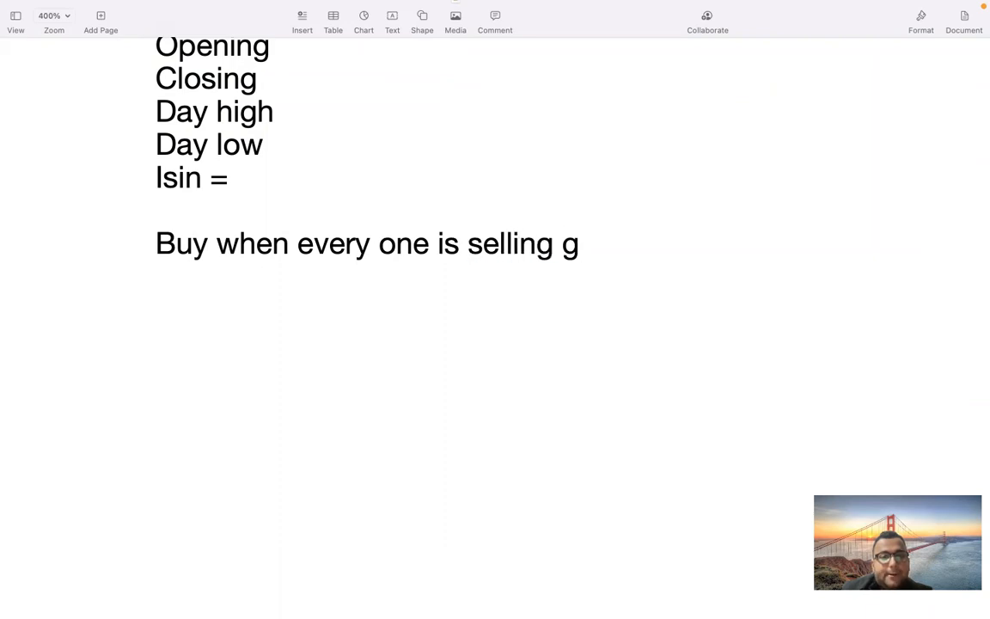
key("BackSpace")
Step: Add "&" on a new line under the buy rule, followed by the line "Sell When every one Is falling"
key("Return")
key("Return")
key("BackSpace")
type("&")
key("Return")
type("Se")
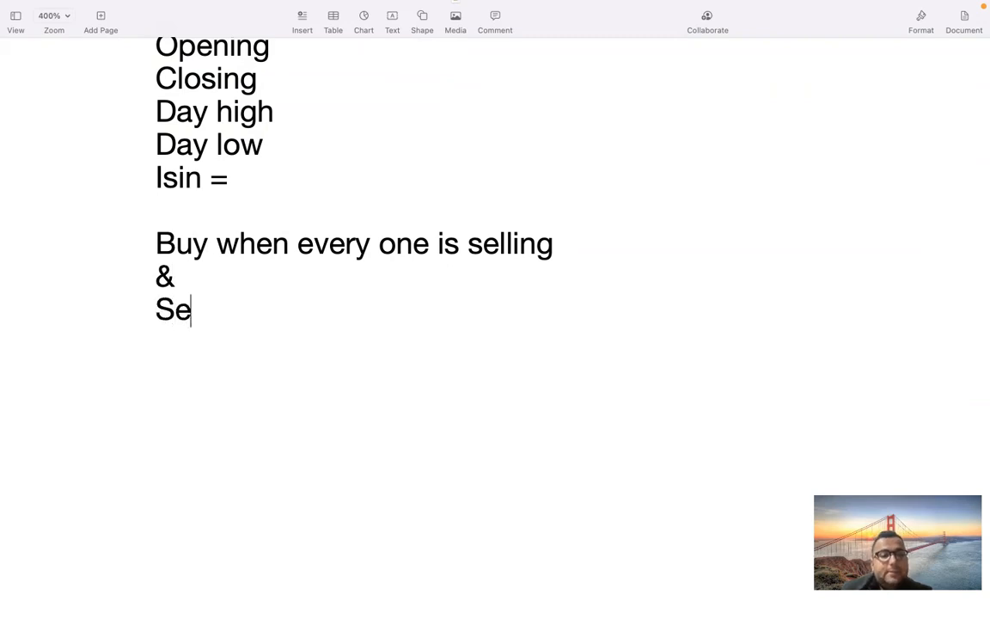
type("ll Wh")
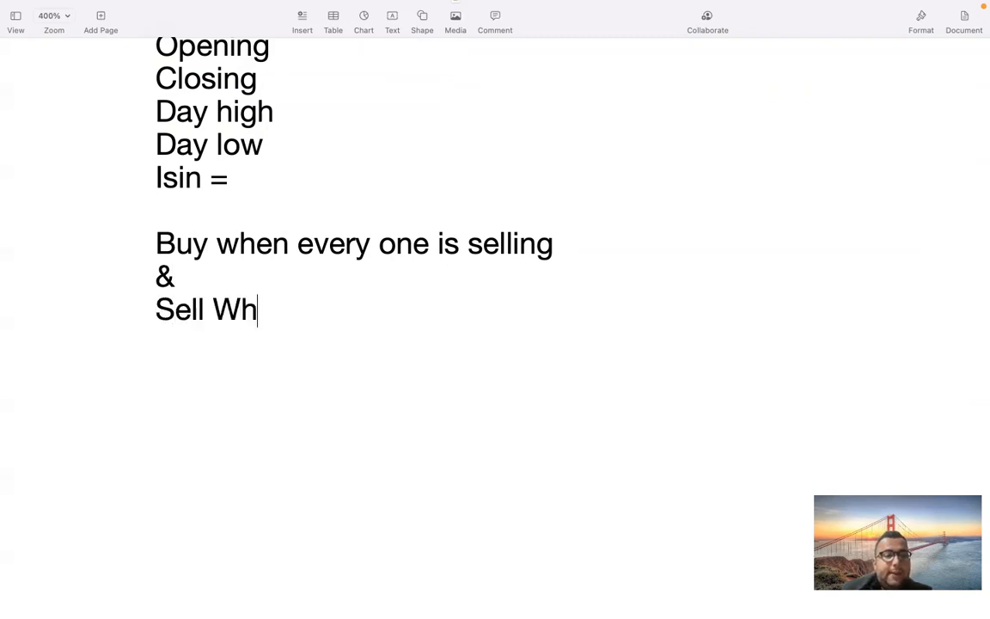
type("en ever")
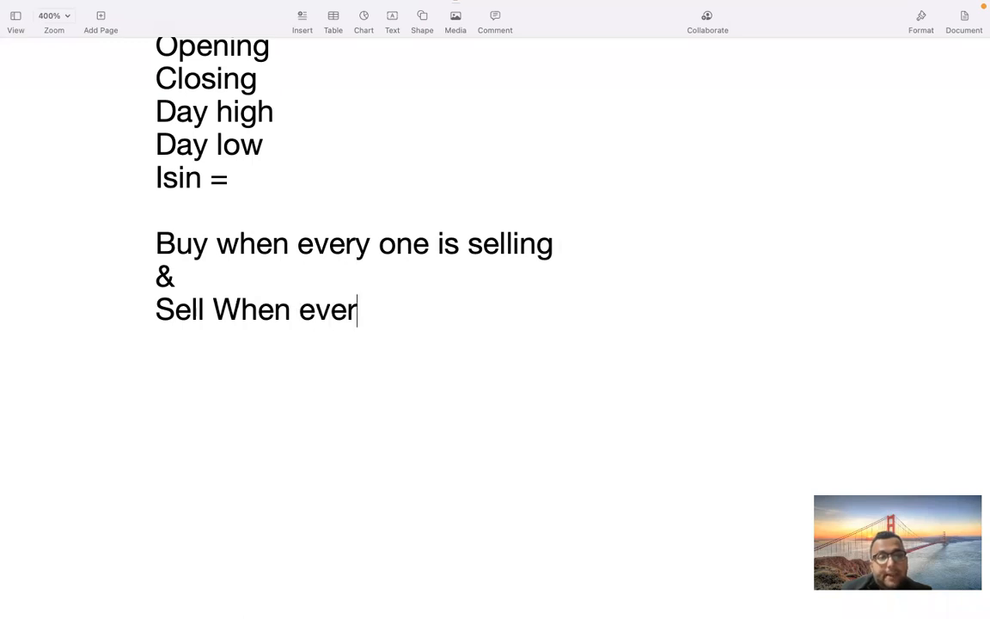
type("y one Is ")
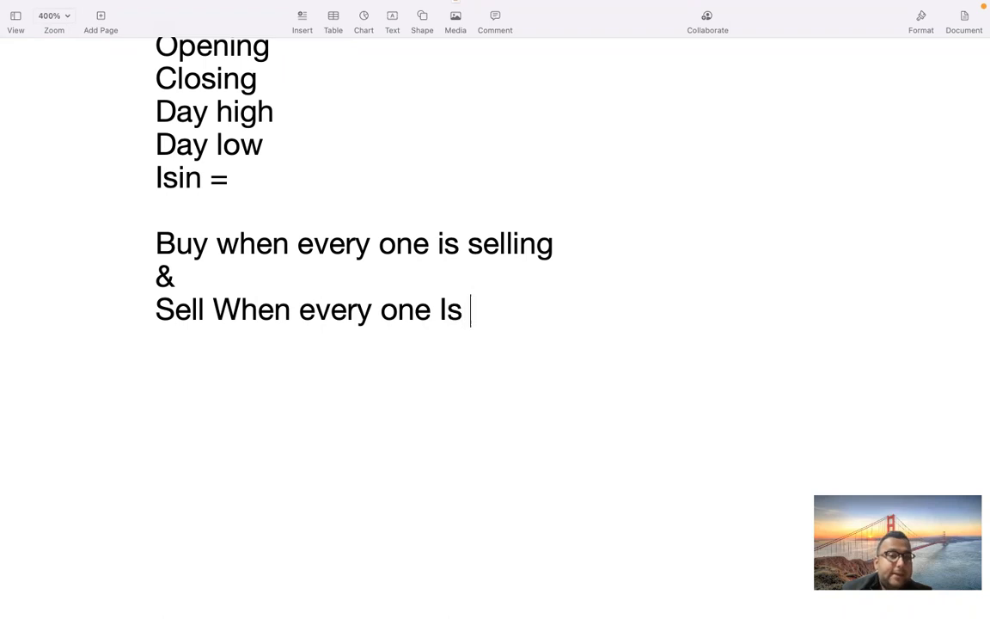
type("falling")
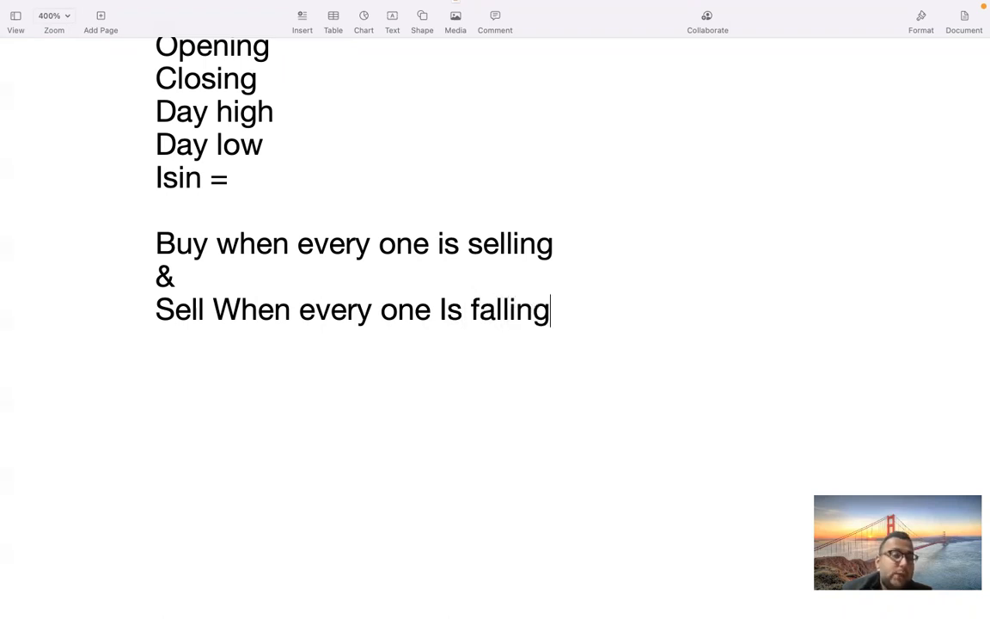
key("Return")
Step: Switch back to Google Sheets in Chrome and examine the 52-week lows of RBLBANK in row 24 and INDIAMART in row 34
key("super+Tab")
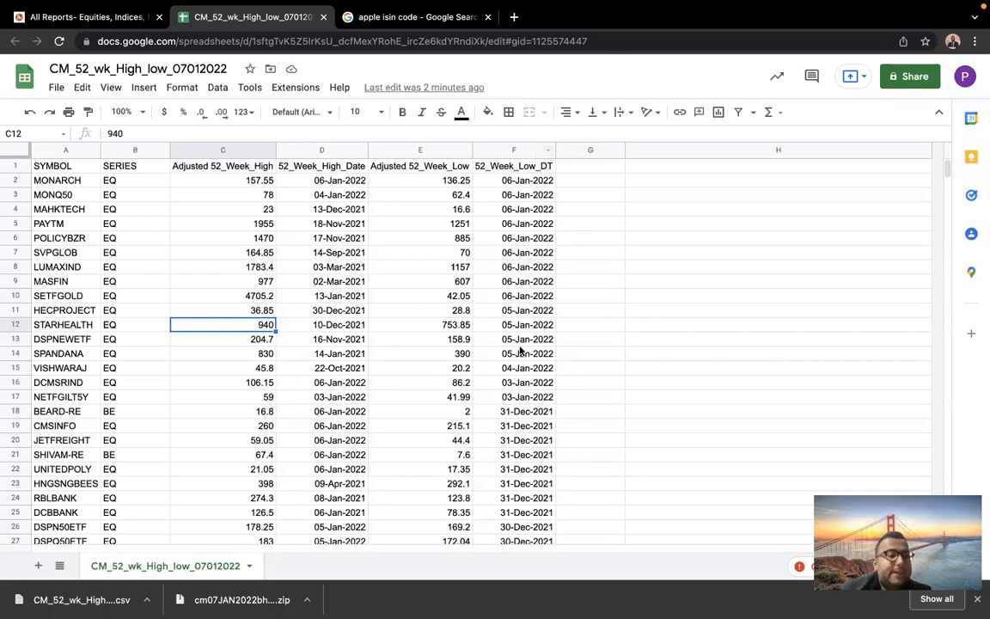
left_click(462, 503)
scroll(461, 502, "down", 2)
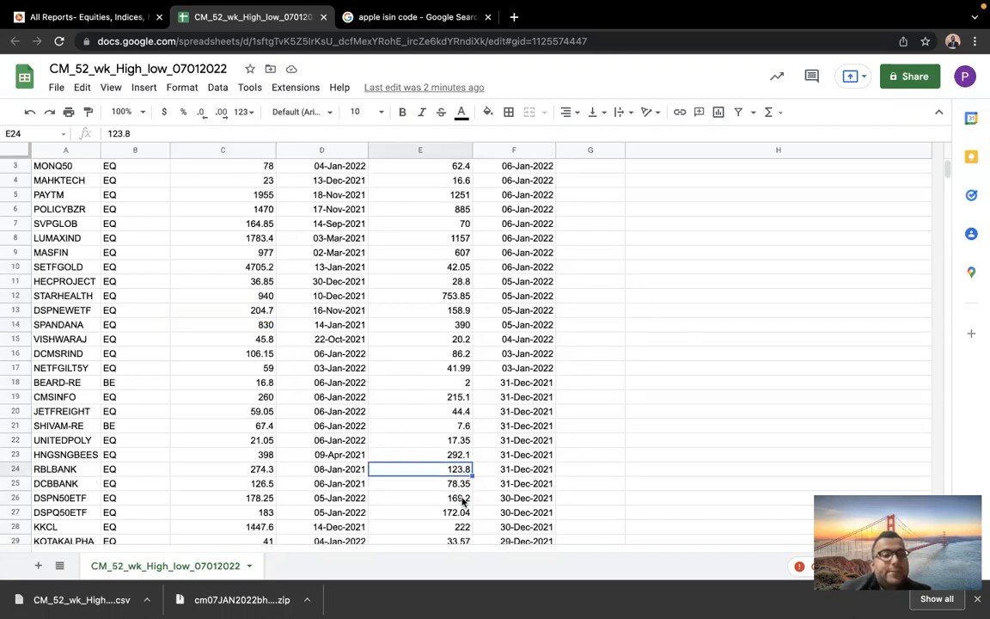
left_click(508, 440)
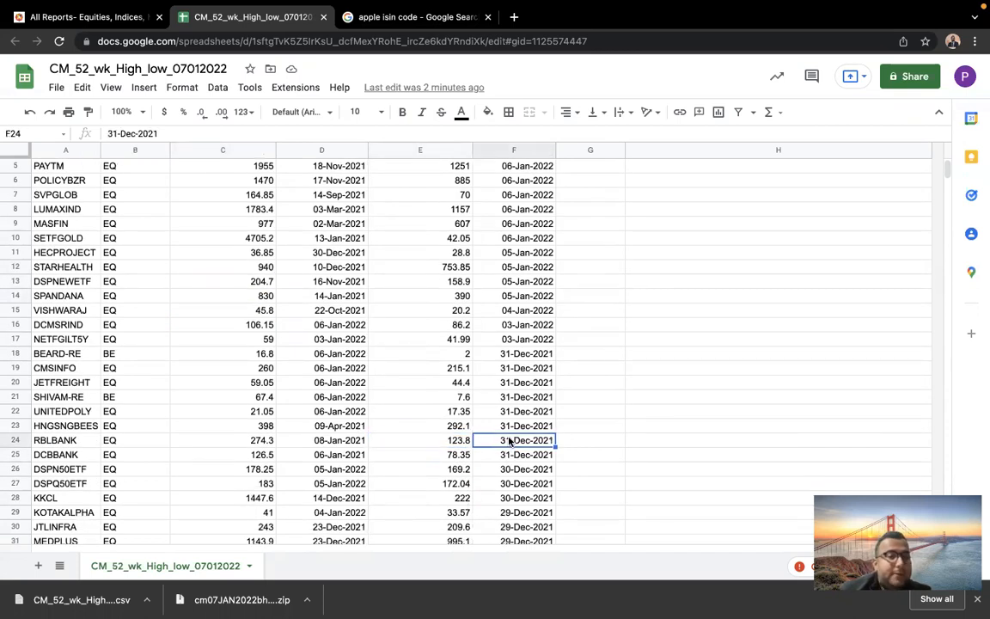
left_click(451, 445)
scroll(452, 448, "down", 4)
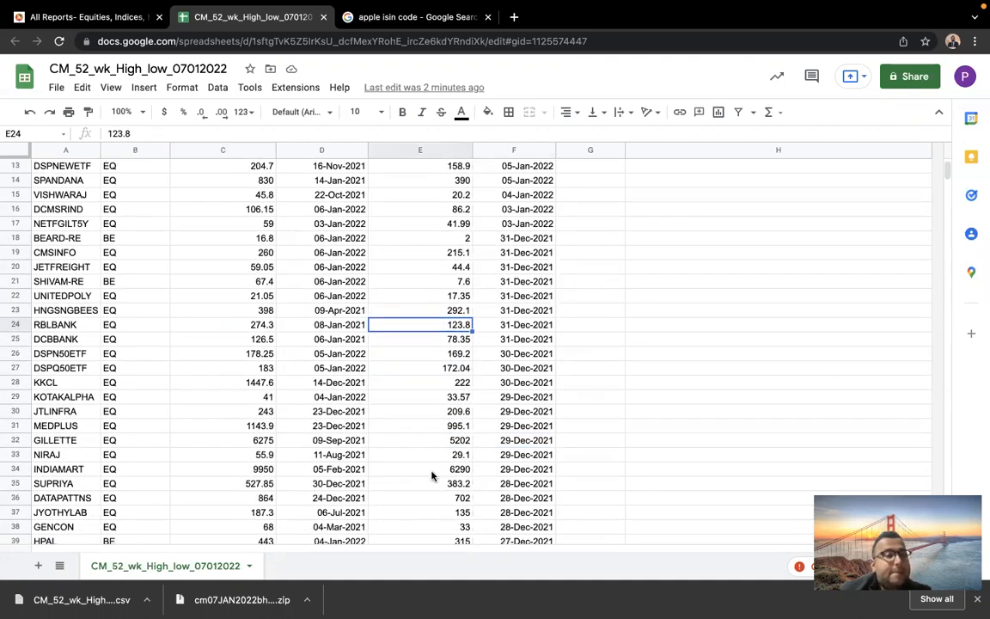
left_click(432, 472)
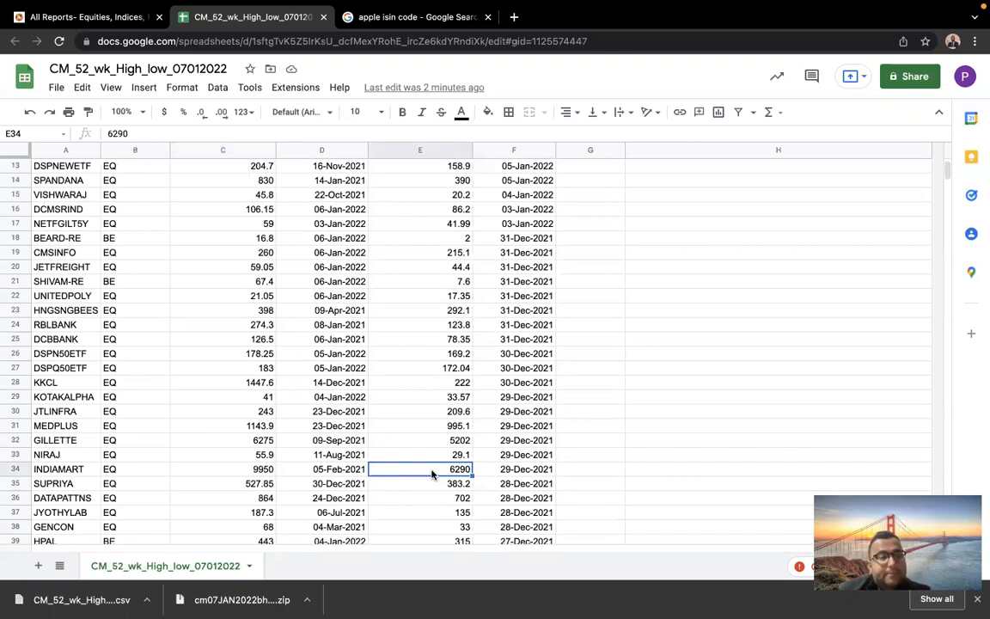
Step: Examine the 52-week lows of GLS in row 46 and BANDHANBNK in row 52 further down the list
scroll(433, 473, "down", 3)
scroll(433, 473, "down", 2)
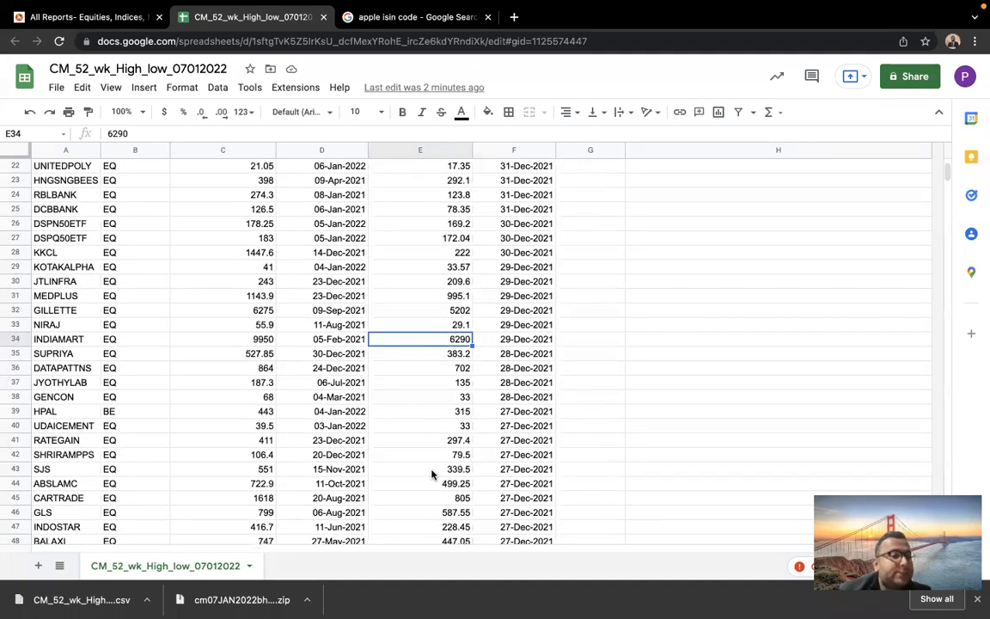
left_click(434, 512)
scroll(434, 512, "down", 2)
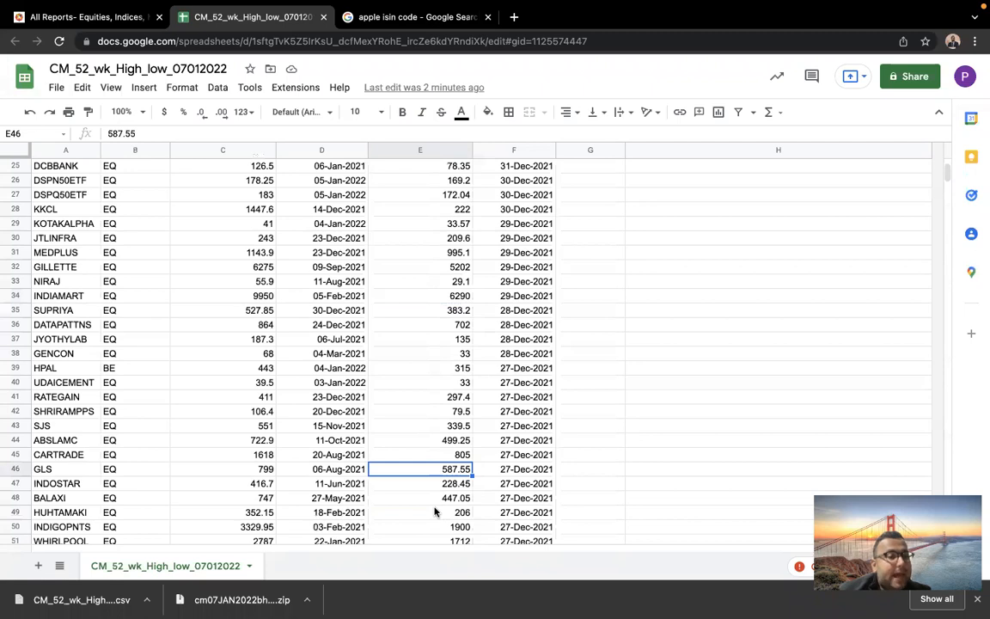
scroll(434, 512, "down", 5)
left_click(441, 457)
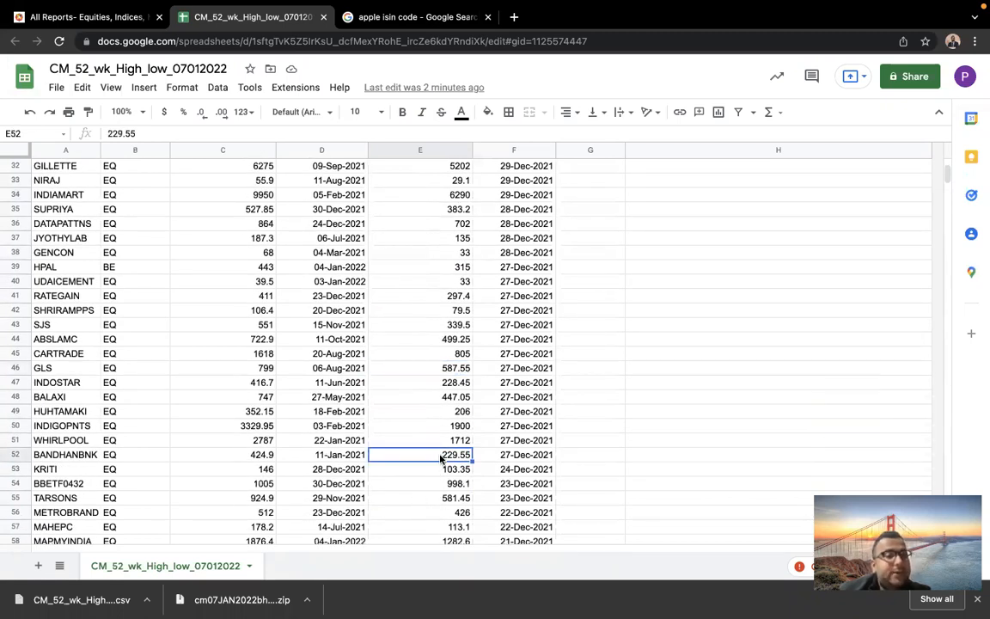
Step: Examine MAPMYINDIA's 52-week low in row 58 and COCHINSHIP's 52-week high in row 69
scroll(413, 460, "down", 5)
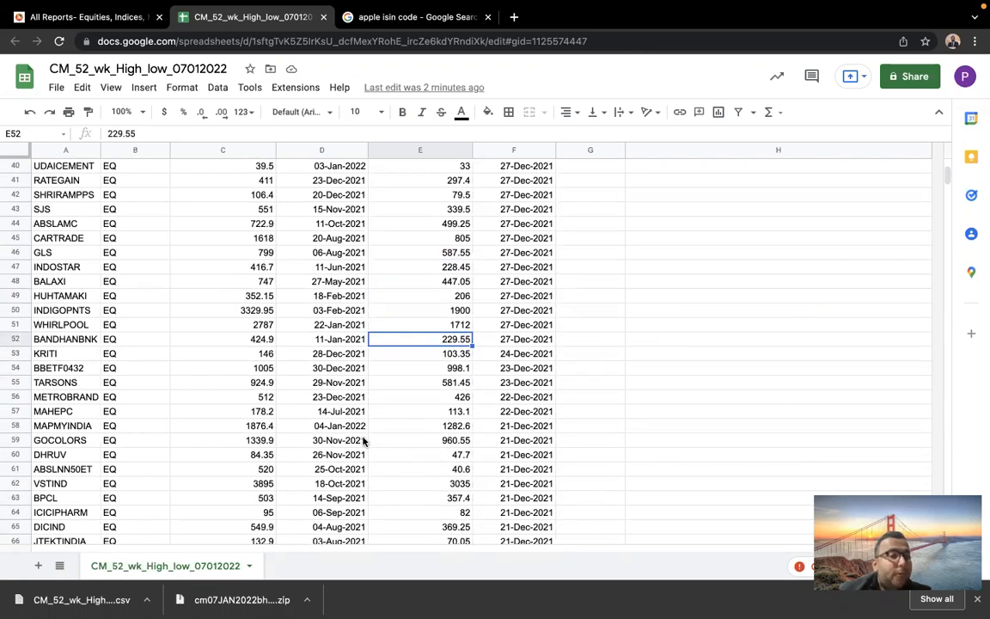
left_click(420, 429)
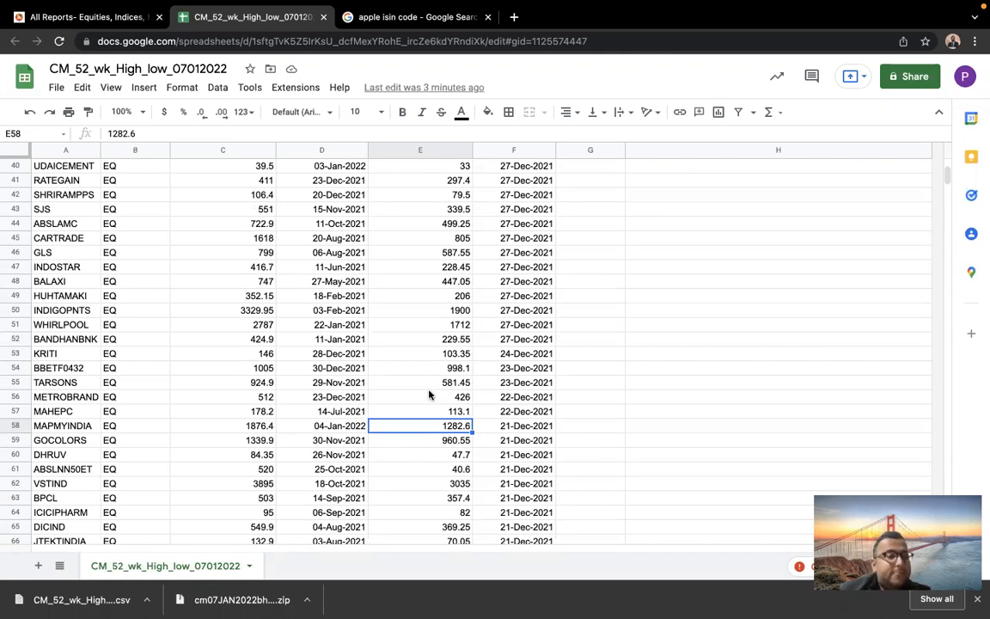
scroll(429, 420, "down", 2)
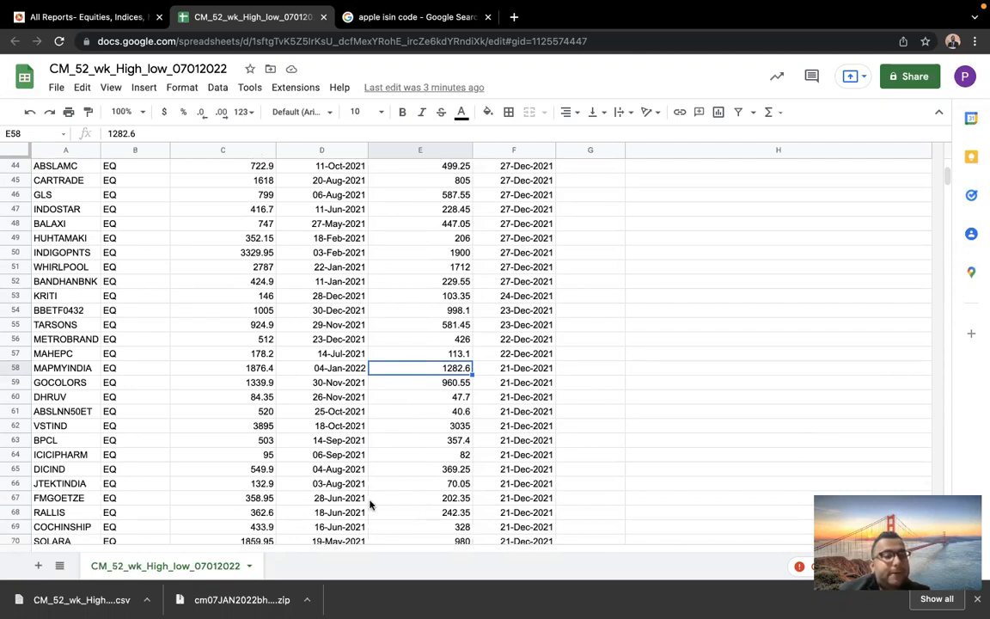
scroll(216, 479, "down", 2)
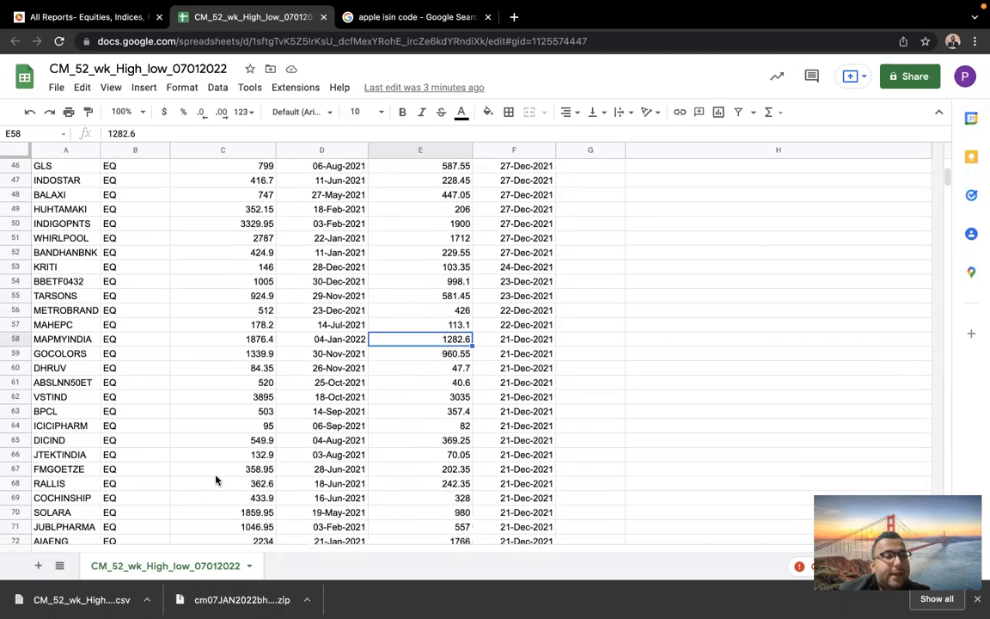
left_click(258, 482)
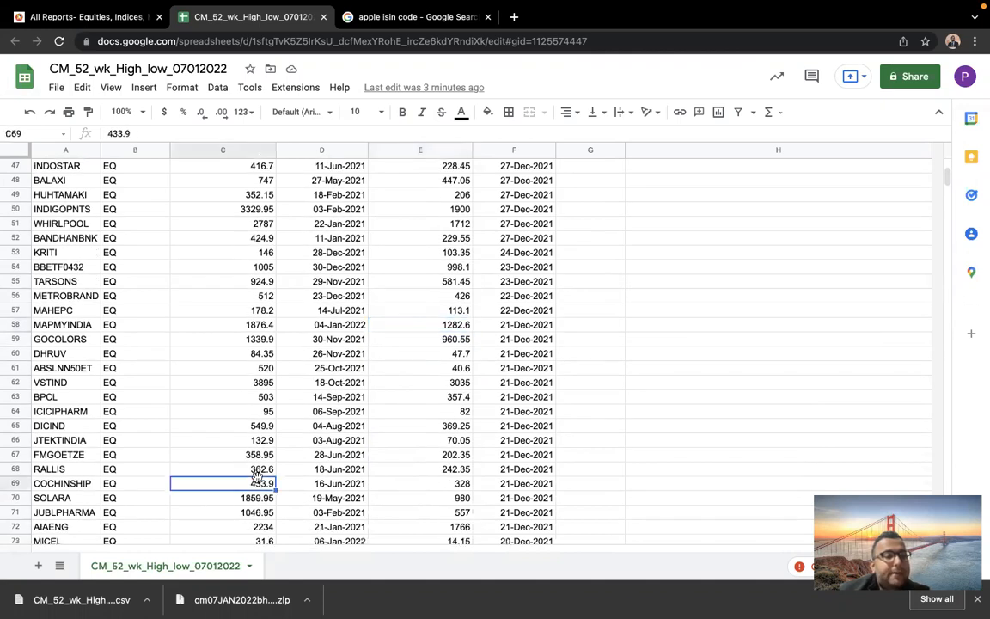
Step: Examine the 52-week highs of SOLARA and JUBLPHARMA in rows 70 and 71, and NYKAA's 52-week low in row 81
left_click(260, 501)
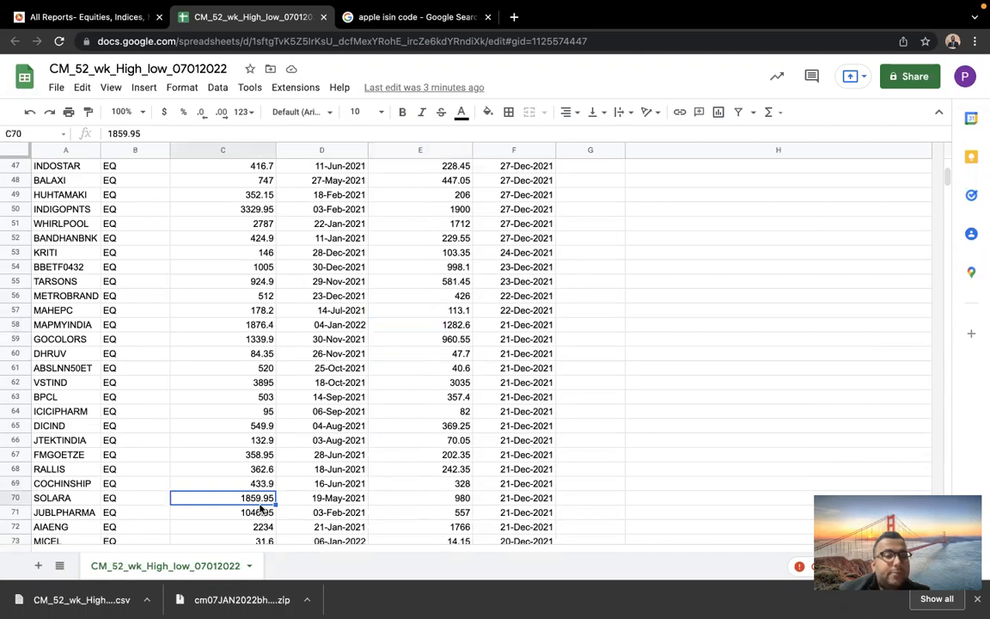
left_click(260, 512)
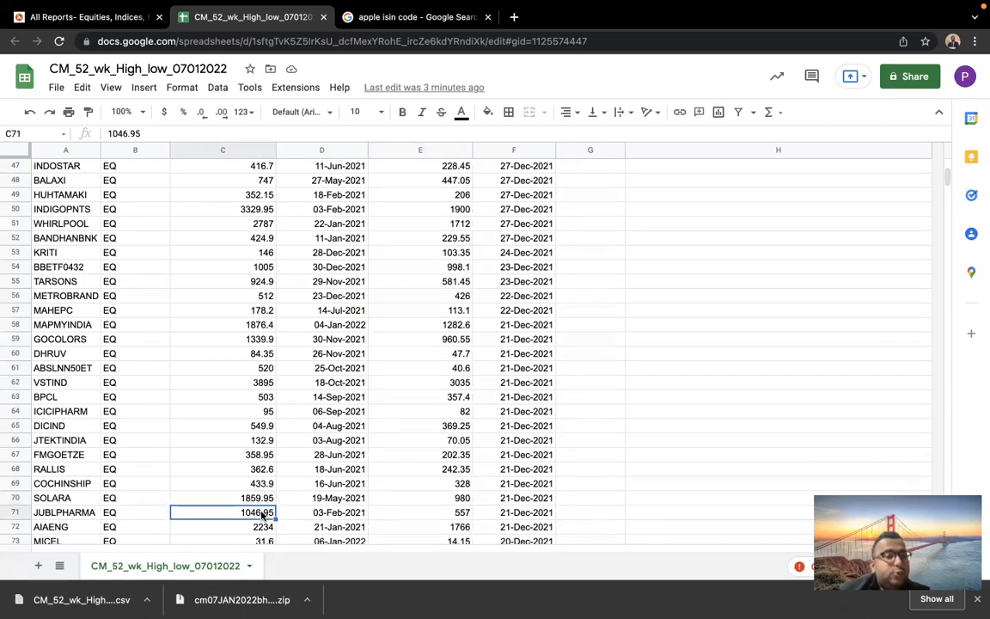
scroll(262, 514, "down", 1)
scroll(261, 511, "down", 5)
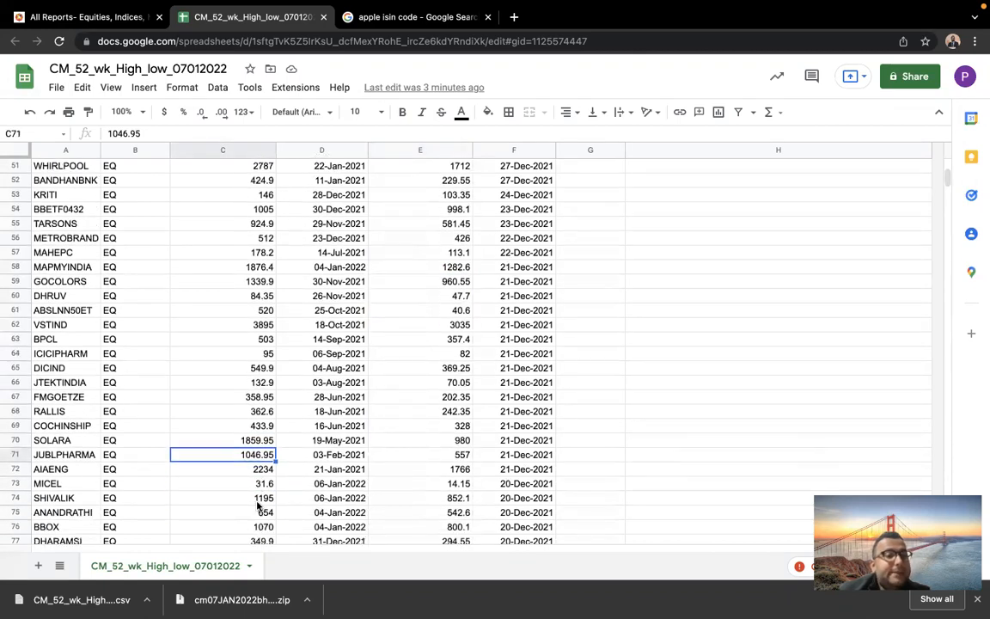
scroll(258, 506, "down", 2)
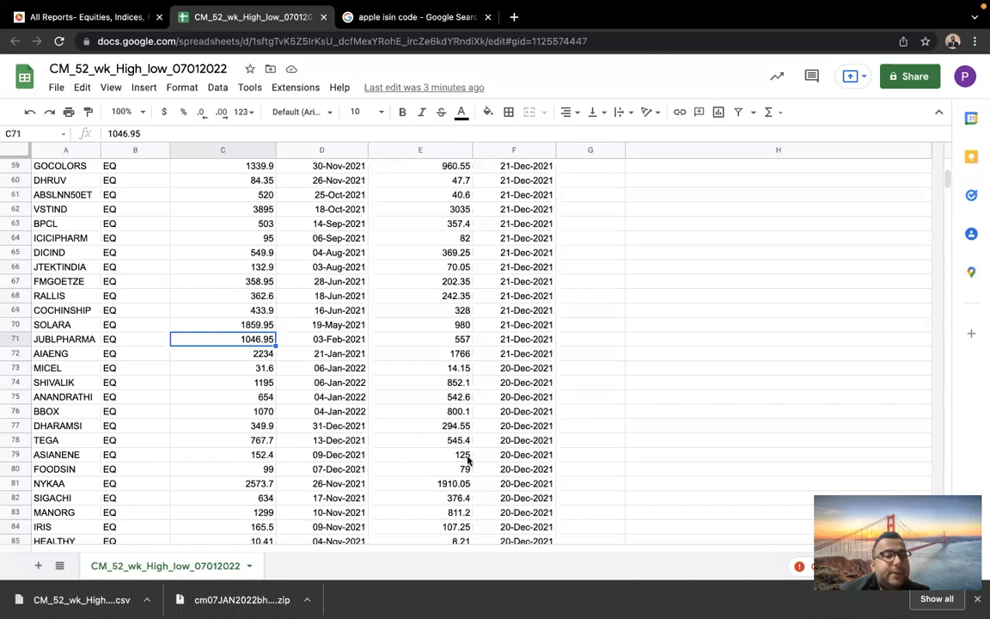
left_click(450, 486)
Step: Examine the 52-week lows of HDFCAMC, HDFCLIFE and SBICARD in rows 92 to 94
scroll(449, 487, "down", 3)
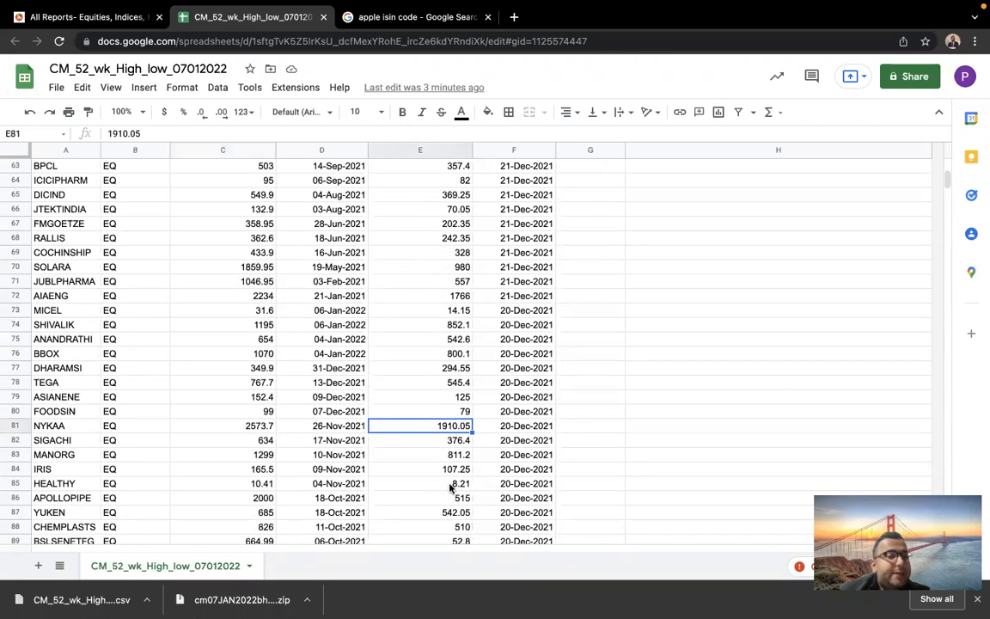
scroll(450, 486, "down", 3)
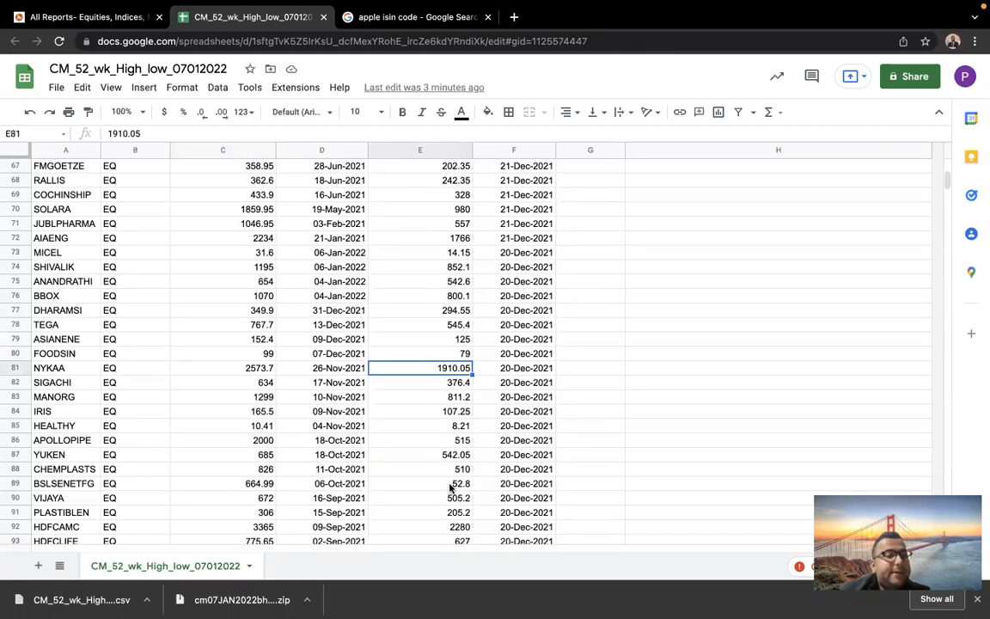
left_click(446, 526)
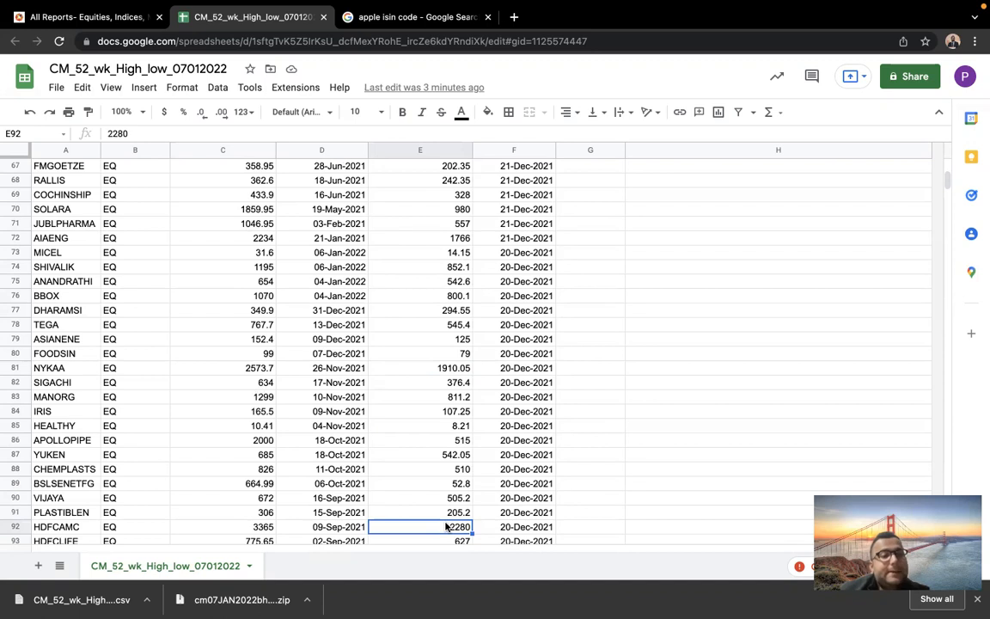
scroll(446, 526, "down", 1)
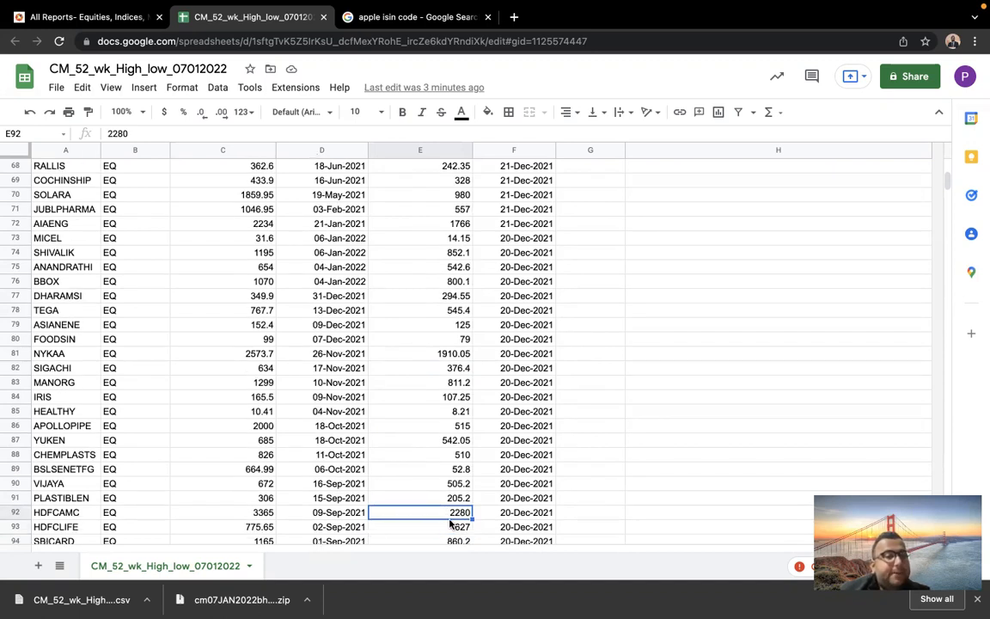
left_click(449, 527)
scroll(449, 528, "down", 1)
left_click(452, 531)
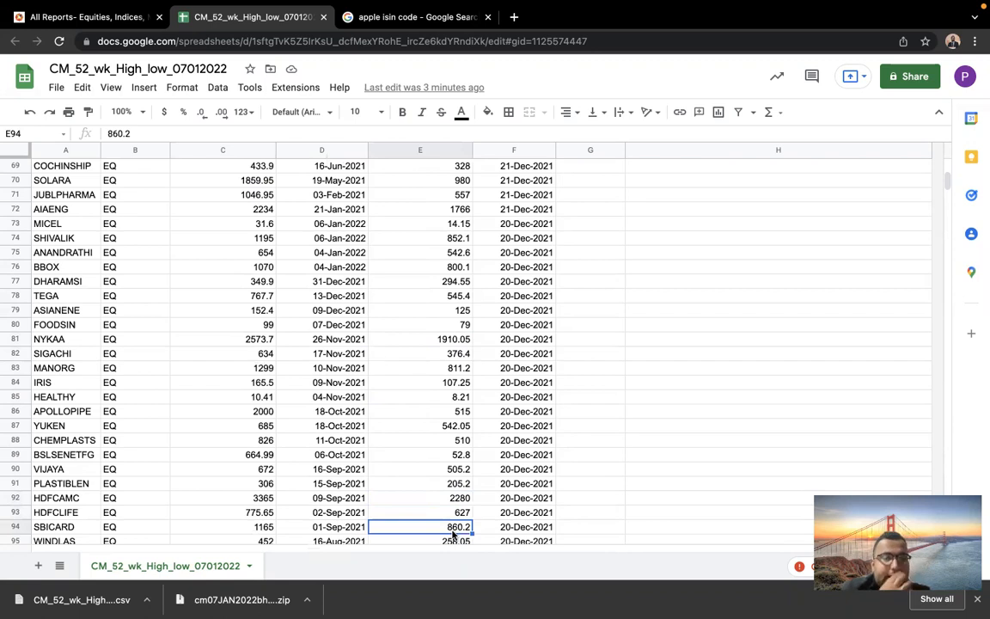
Step: Return to the start of the list and review the symbols POLICYBZR, PAYTM, LUMAXIND, SETFGOLD and STARHEALTH
scroll(445, 333, "up", 20)
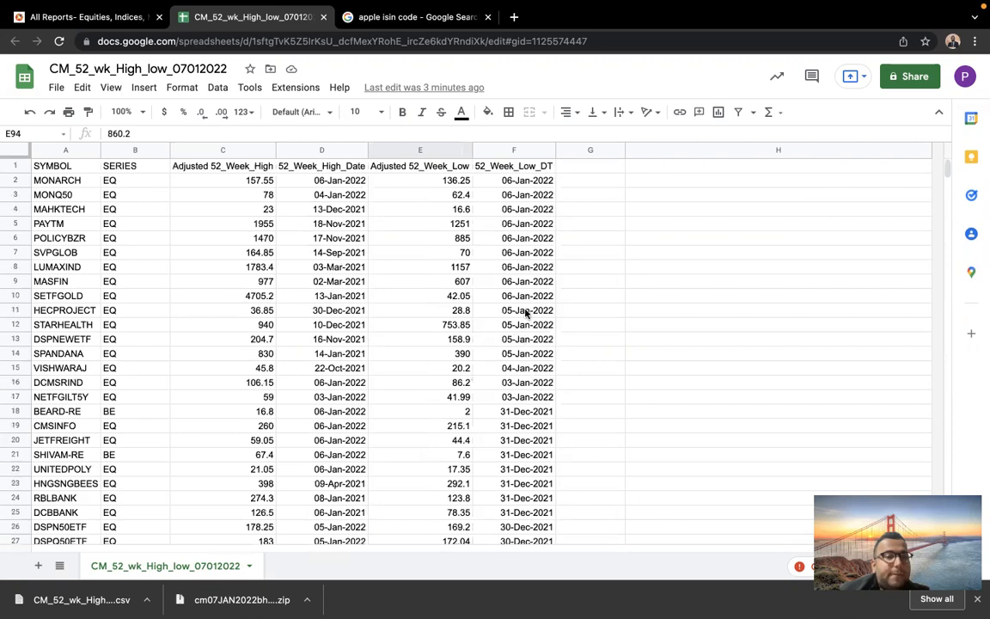
left_click(43, 243)
left_click(52, 224)
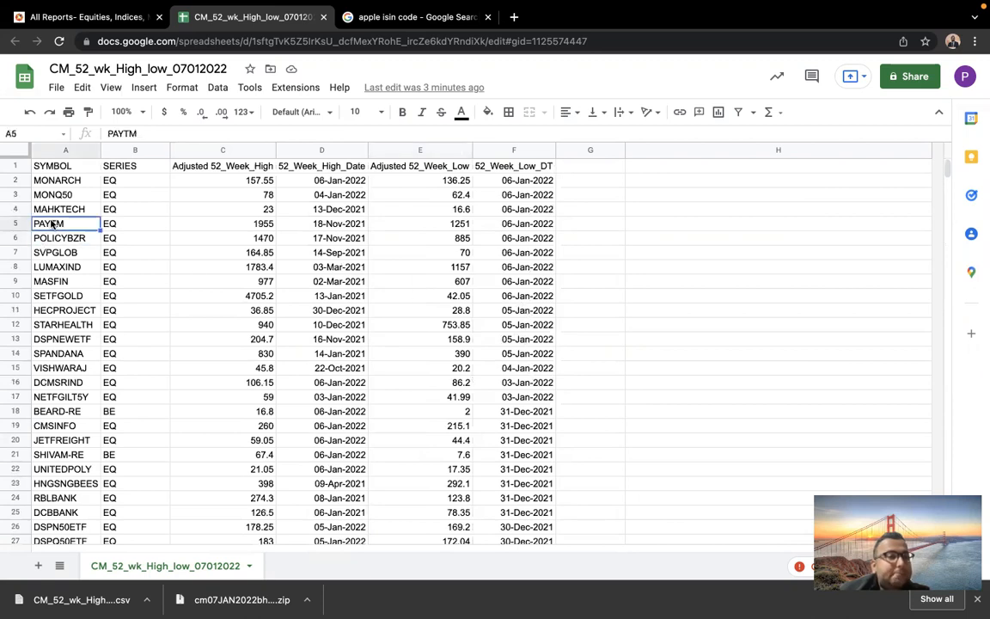
left_click(74, 261)
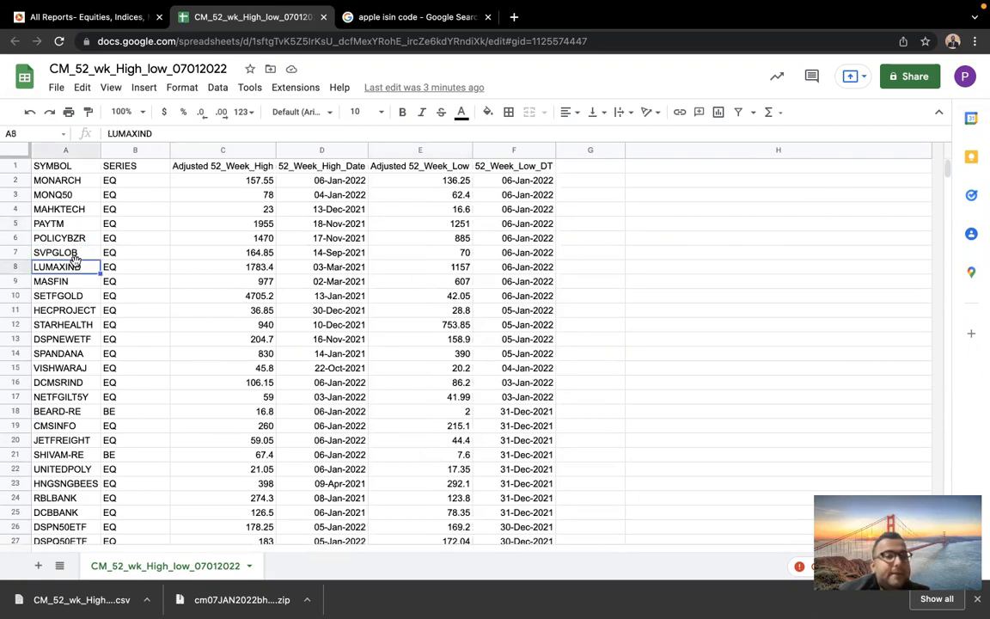
left_click(75, 299)
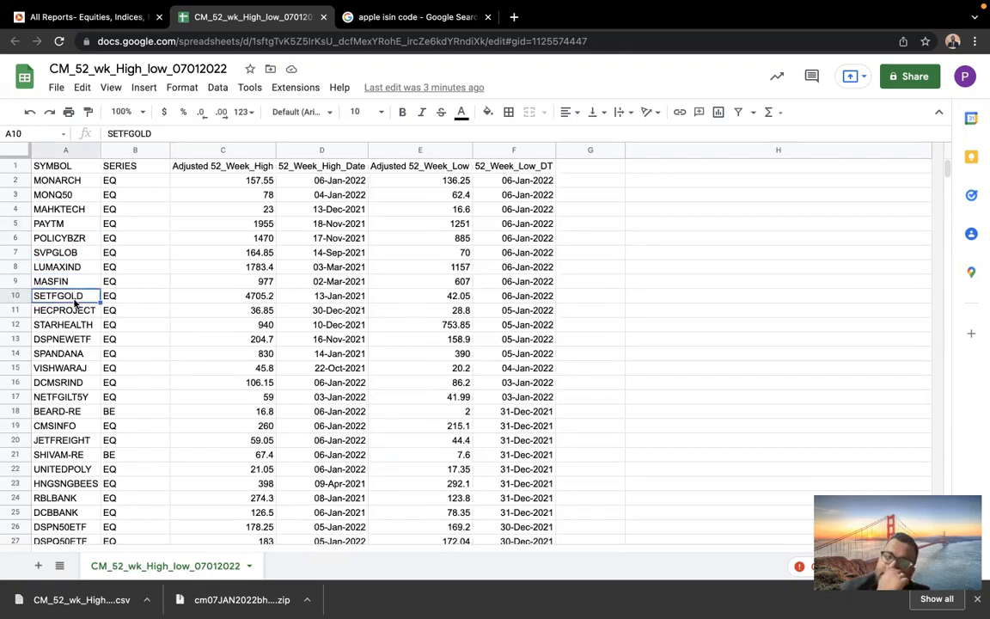
left_click(74, 323)
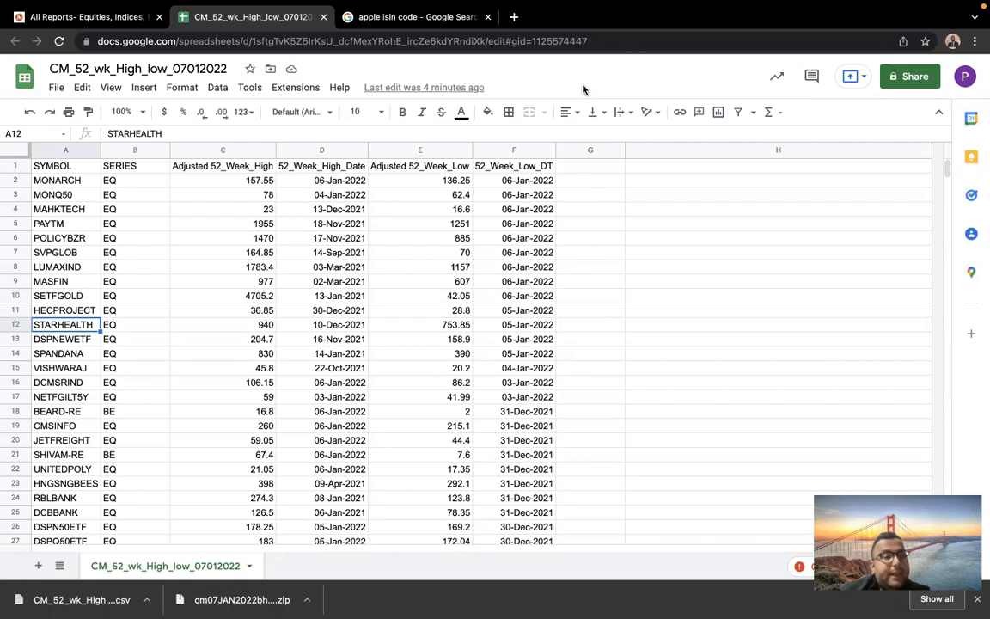
Step: Check POLICYBZR's 52-week high in row 6, and compare PAYTM's 52-week high and low in row 5
scroll(478, 330, "down", 5)
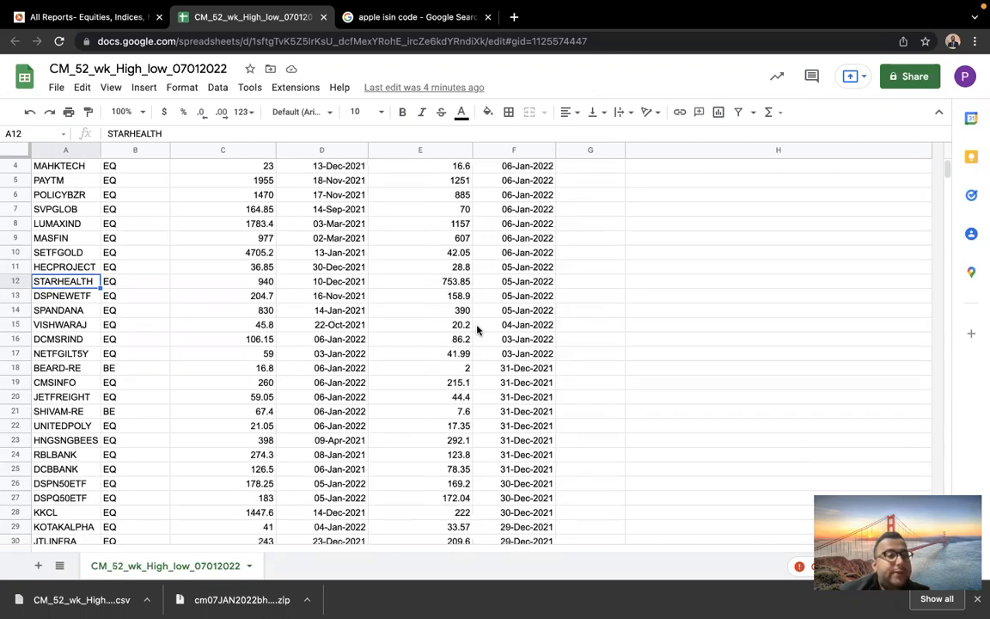
scroll(478, 330, "up", 5)
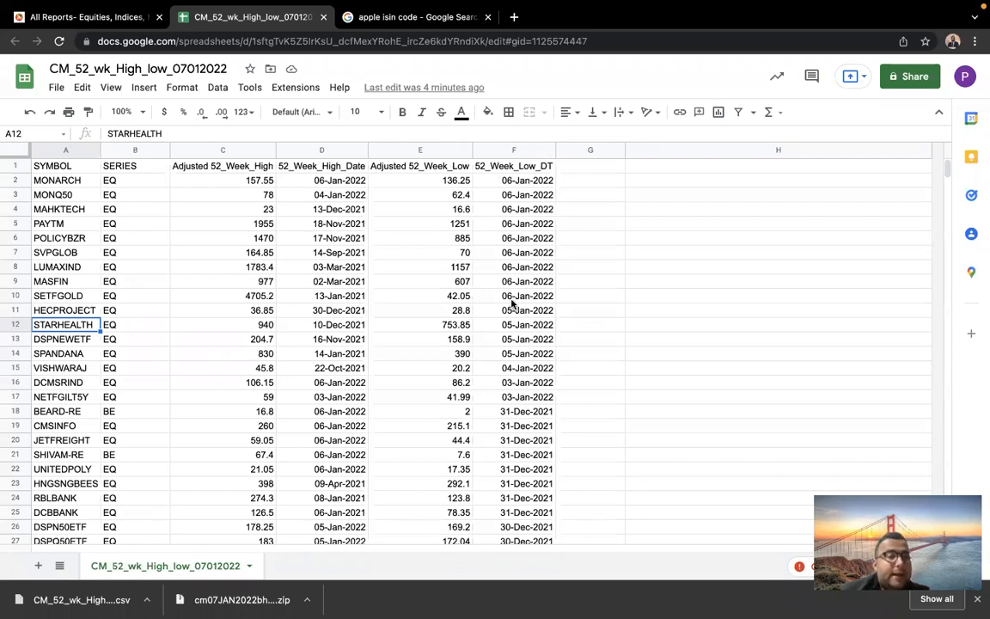
left_click(254, 252)
left_click(249, 241)
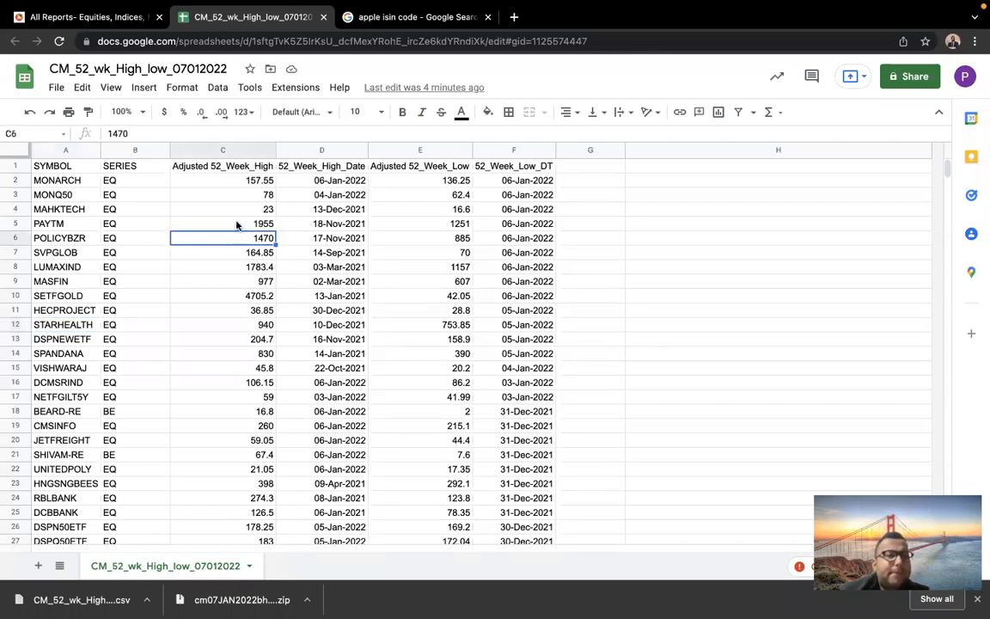
left_click(237, 224)
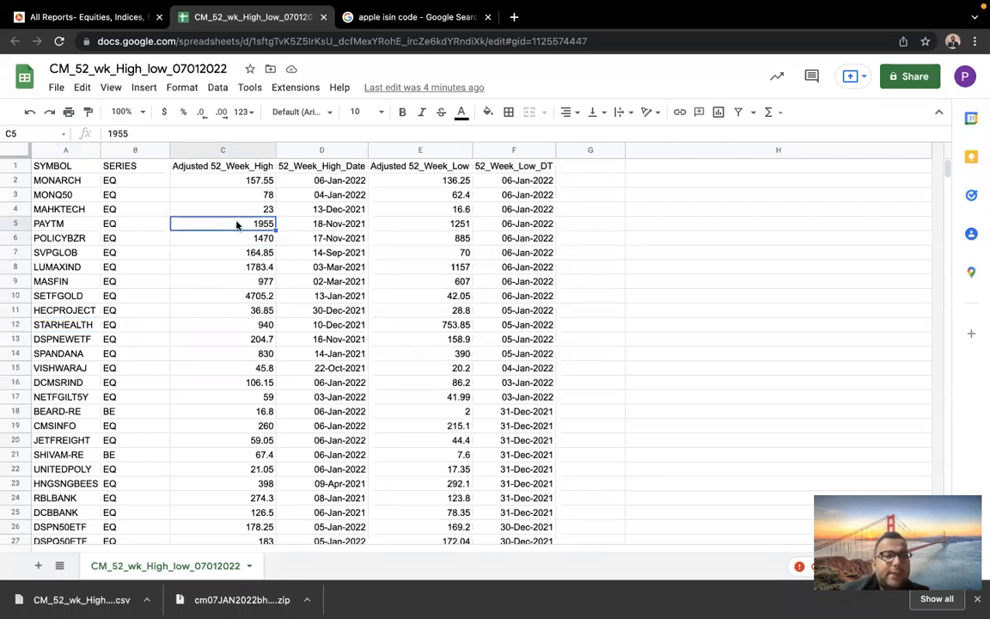
left_click(441, 225)
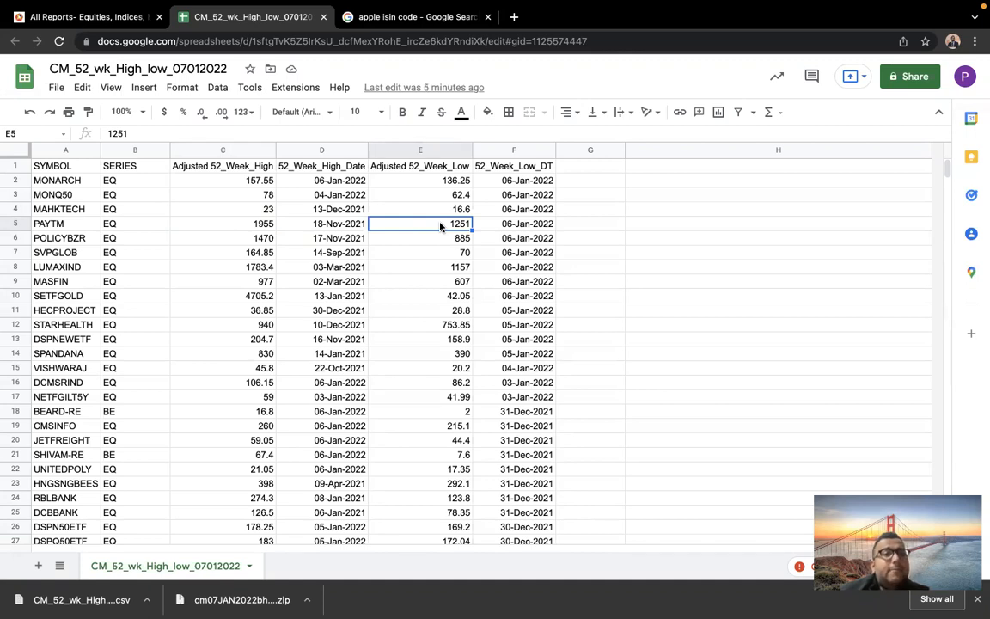
mouse_move(843, 52)
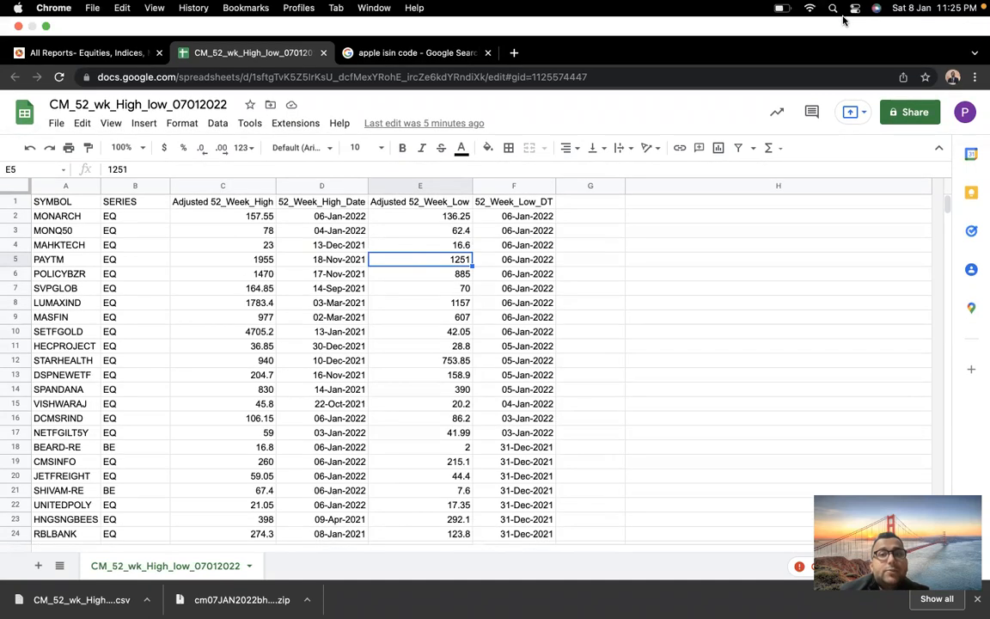